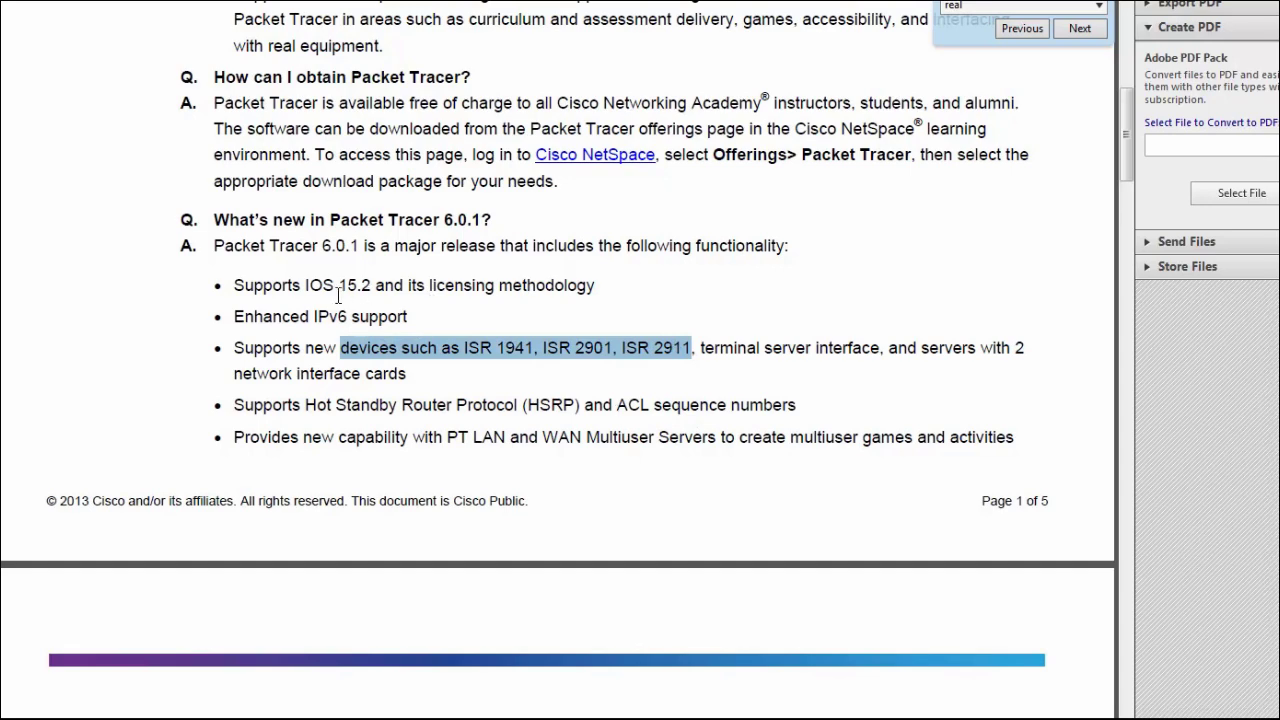
Step: Review the FAQ's answer on what is new in Packet Tracer 6.0.1
scroll(489, 403, "down", 5)
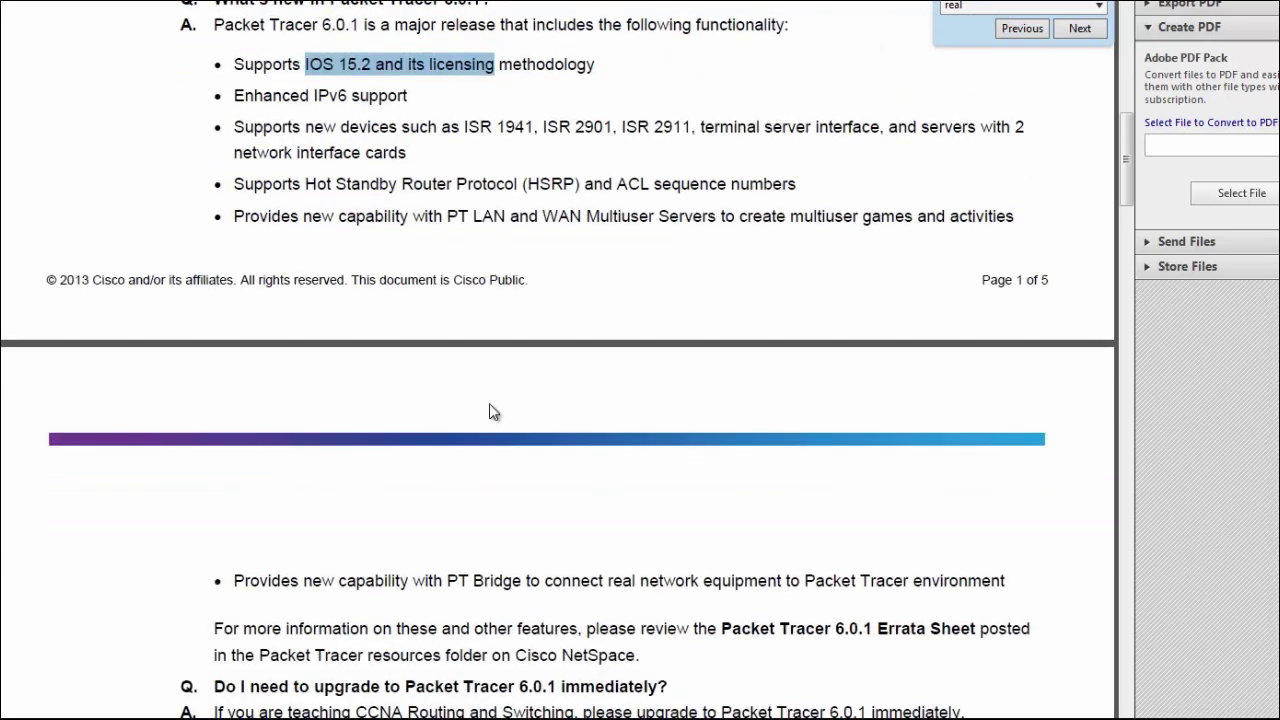
scroll(489, 405, "down", 3)
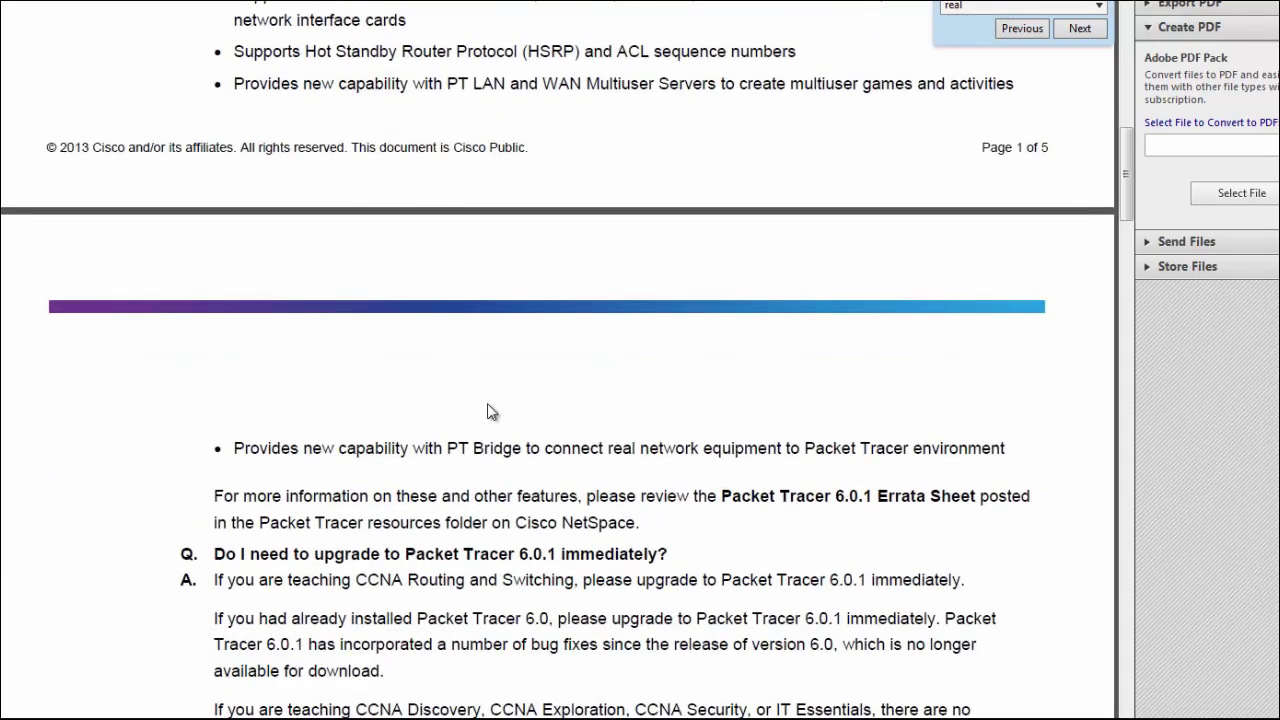
scroll(490, 405, "up", 20)
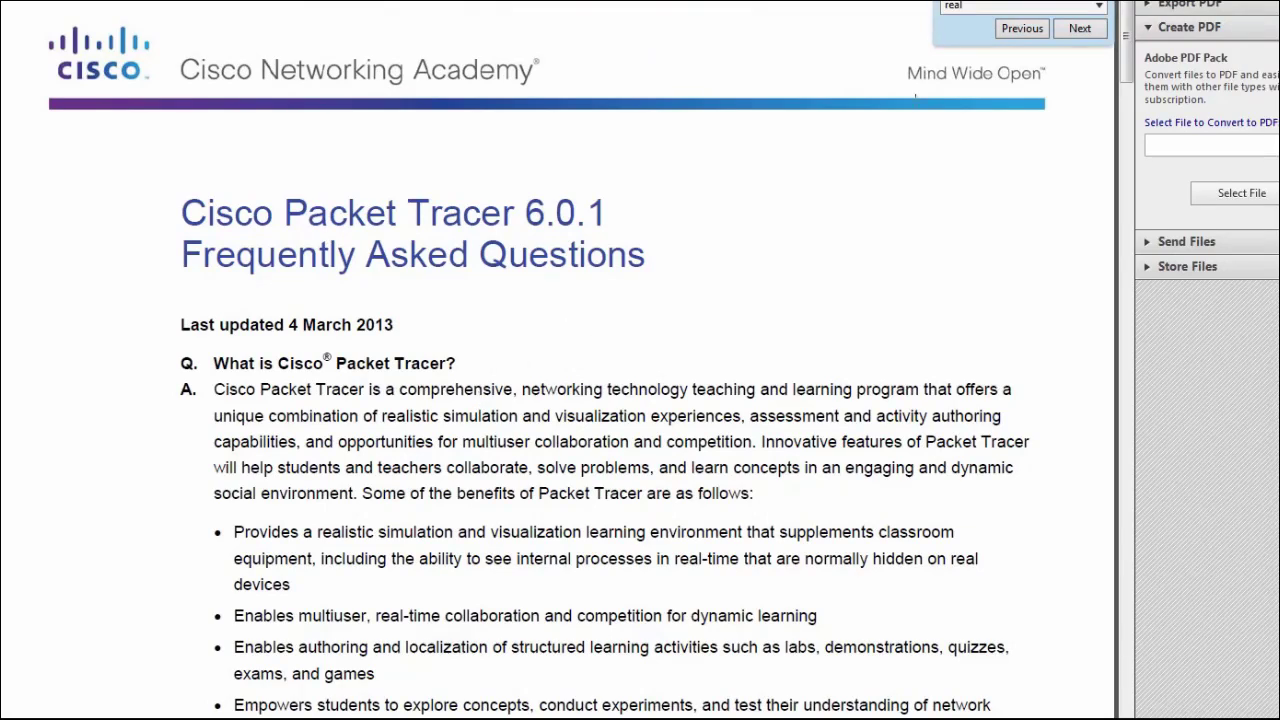
left_click(1102, 1)
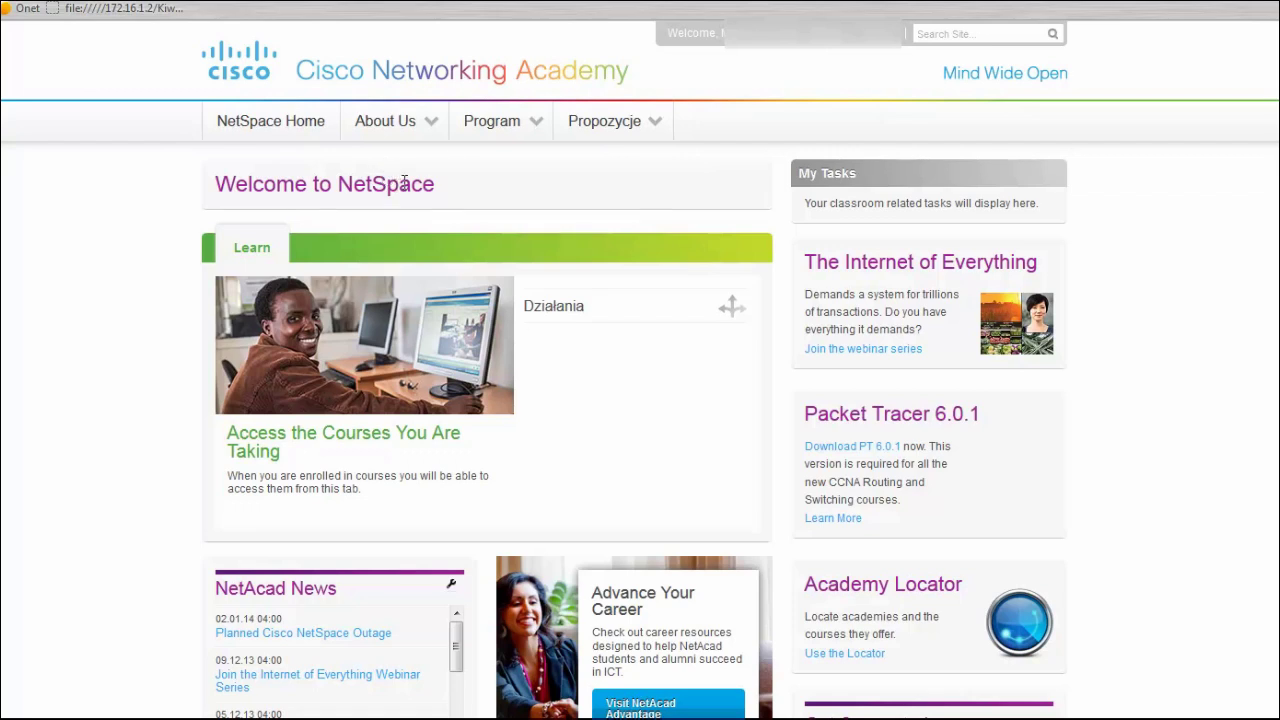
Step: Download Packet Tracer 6.0.1 from the NetSpace home page and run its Windows installer with tutorials
left_click(852, 448)
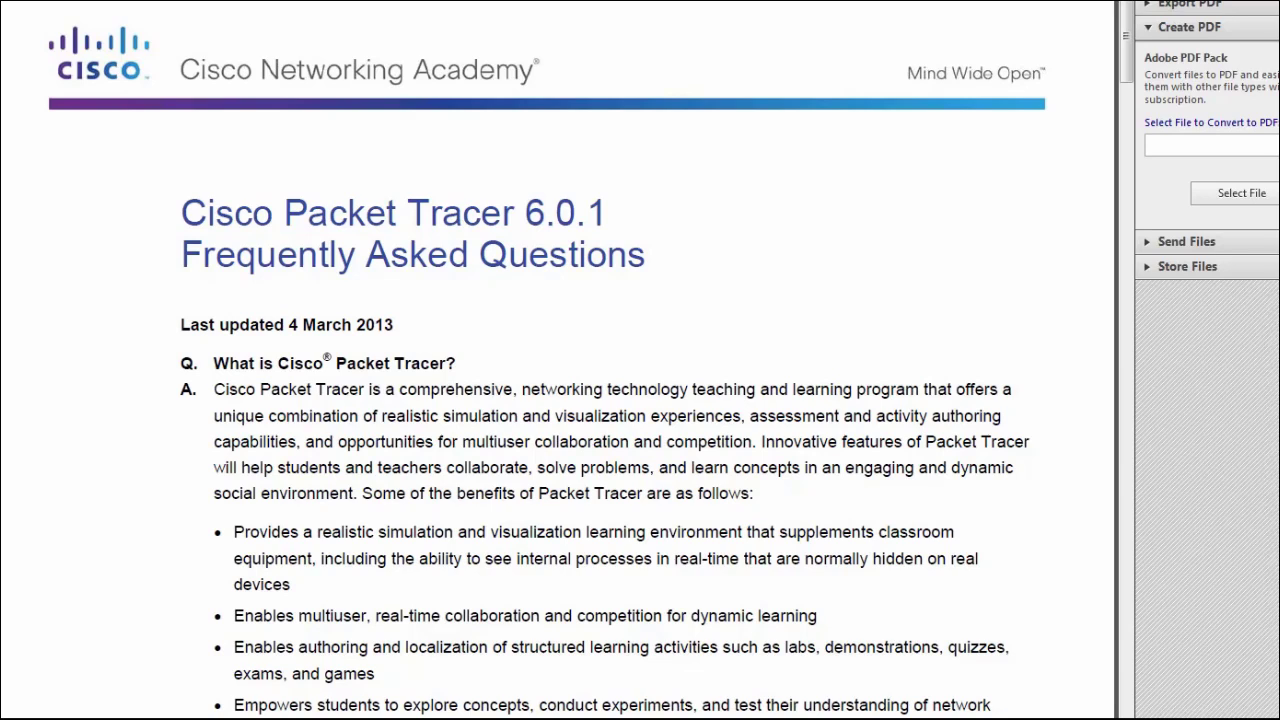
left_click(288, 719)
left_click(457, 692)
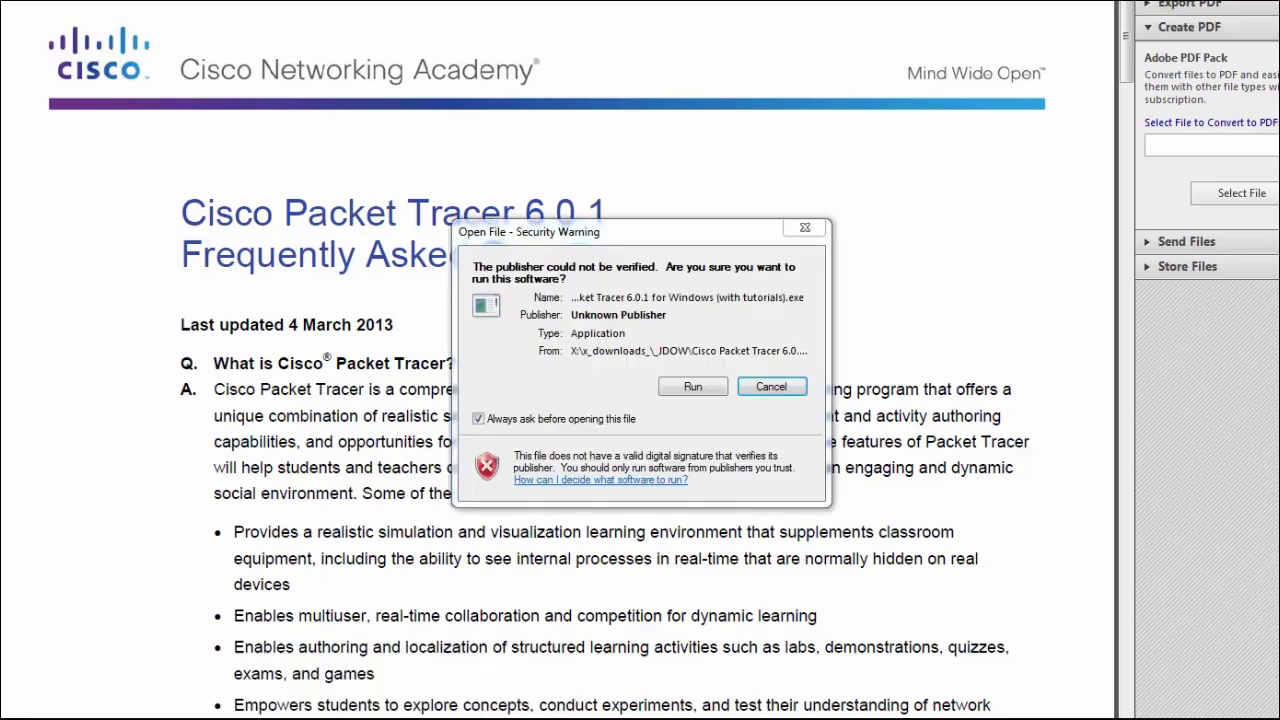
left_click(695, 388)
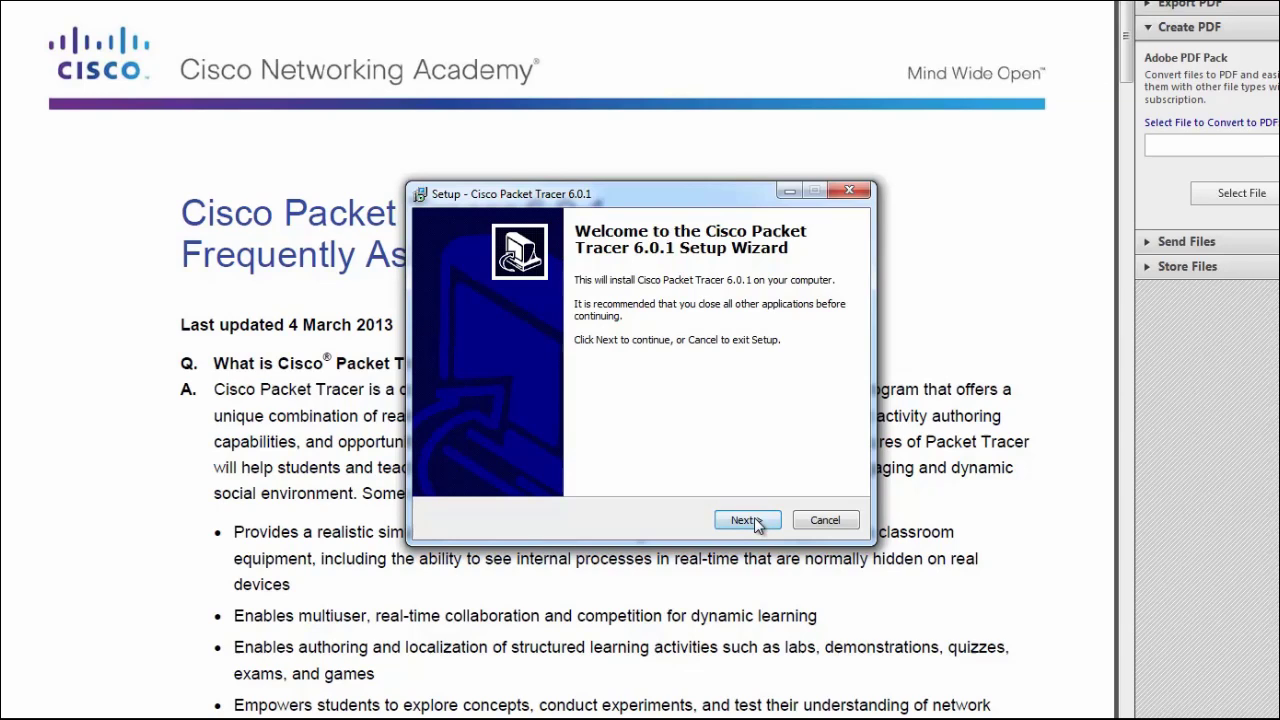
Step: Start the setup wizard, read through the Packet Tracer licence agreement and accept it
left_click(760, 530)
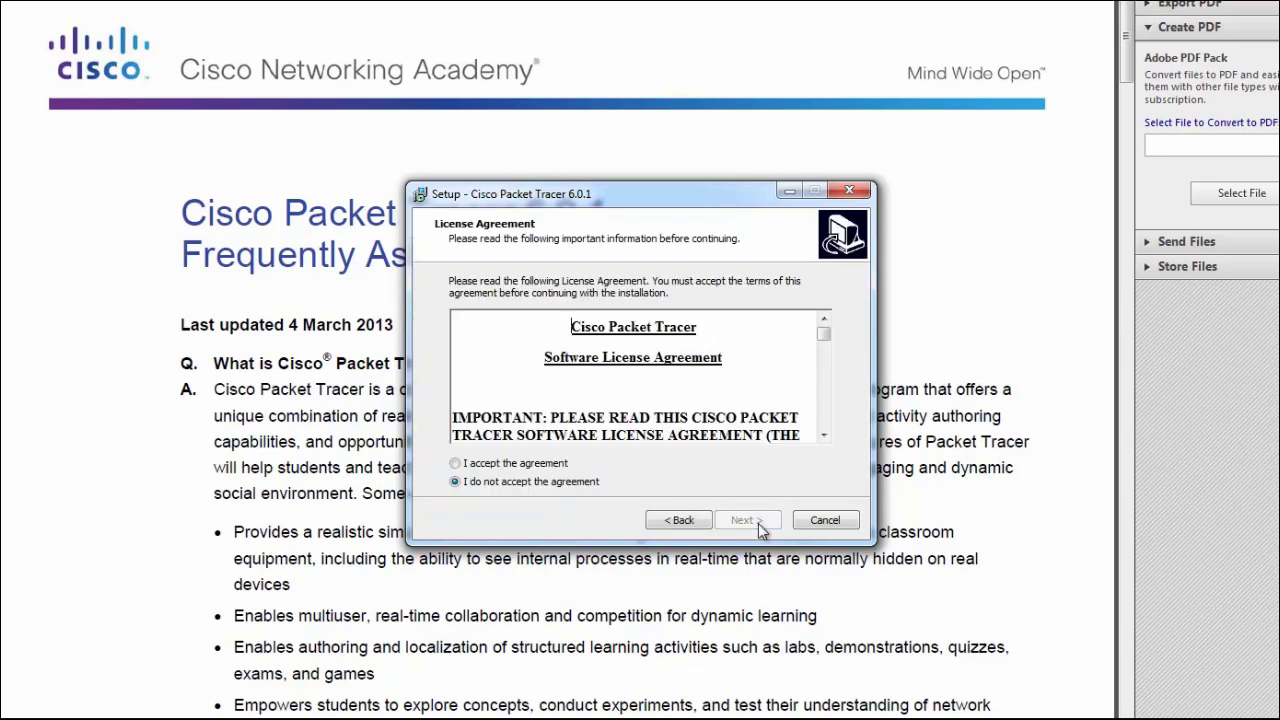
left_click(525, 466)
left_click_drag(826, 338, 825, 377)
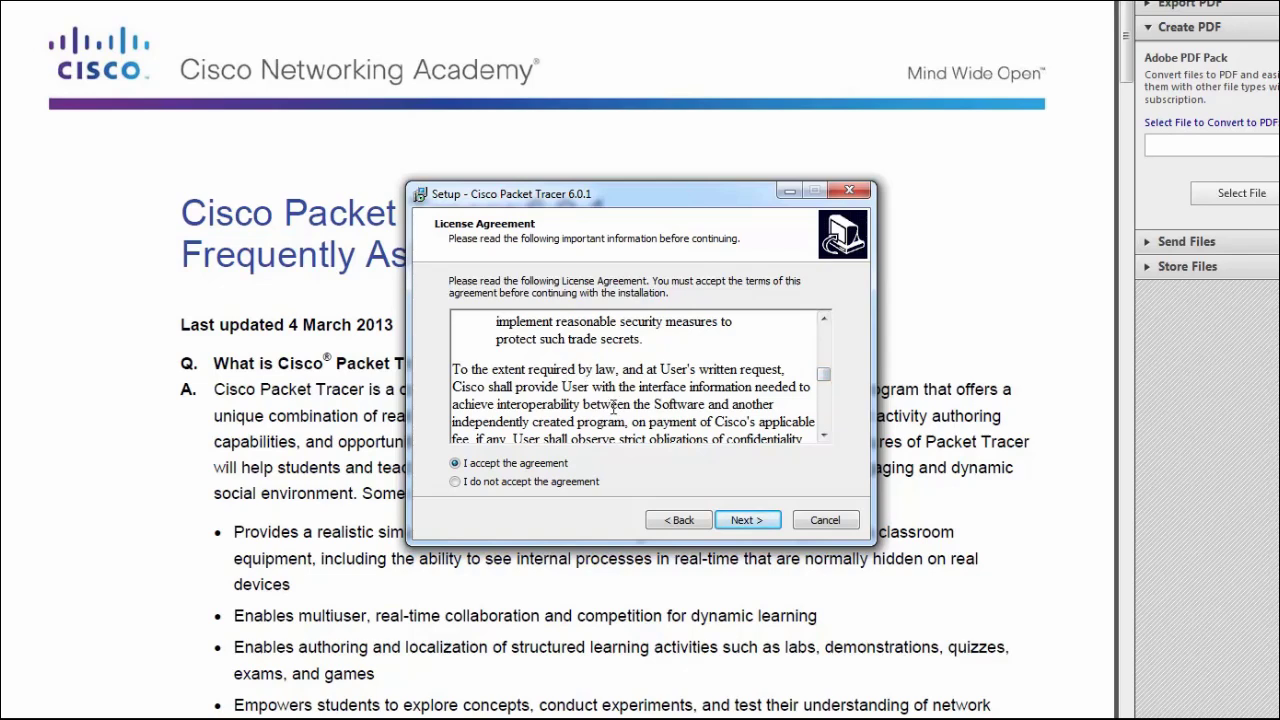
left_click_drag(825, 374, 832, 398)
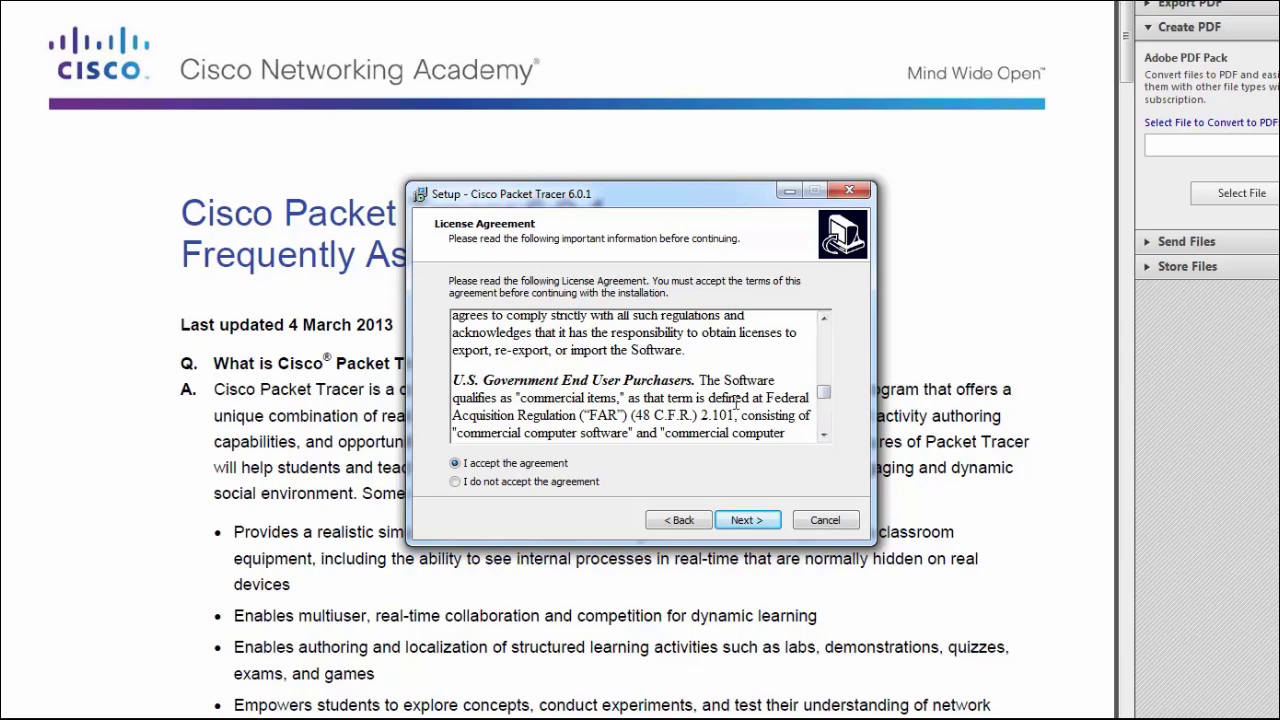
left_click_drag(823, 393, 826, 430)
left_click(747, 520)
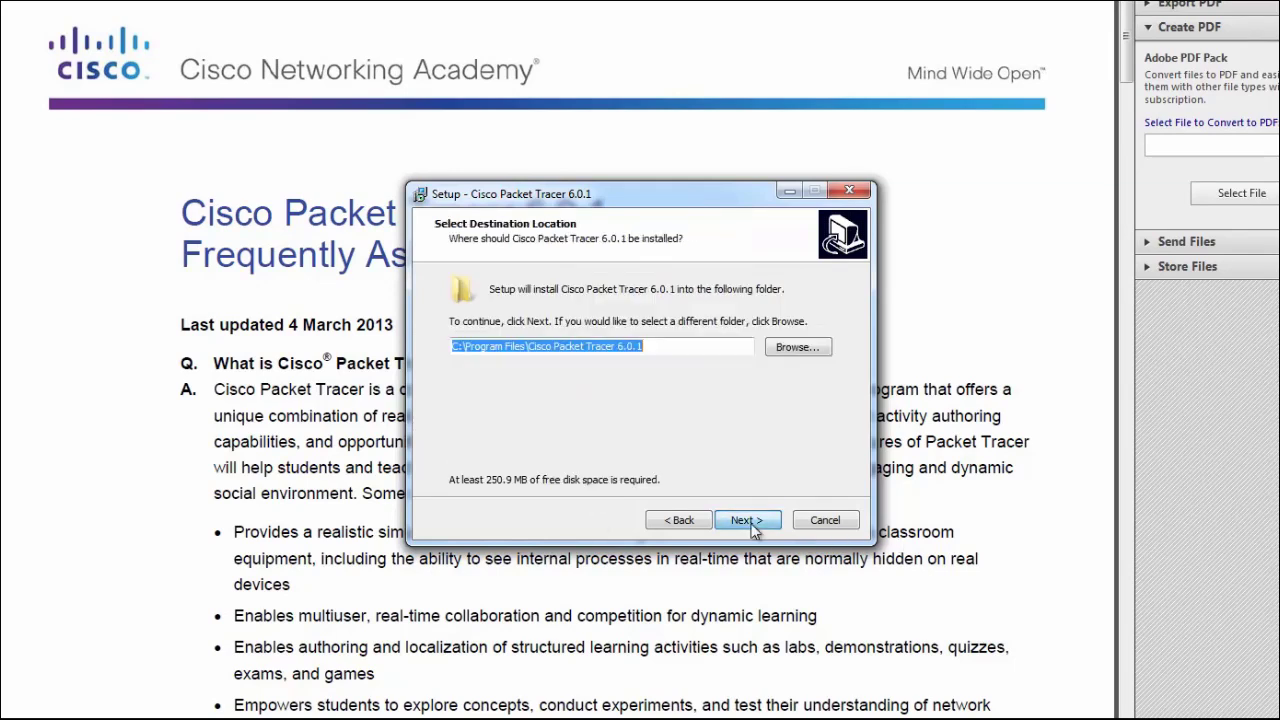
Step: Keep the default installation folder and append 6 to the Start Menu folder name "Cisco Packet Tracer"
left_click(770, 522)
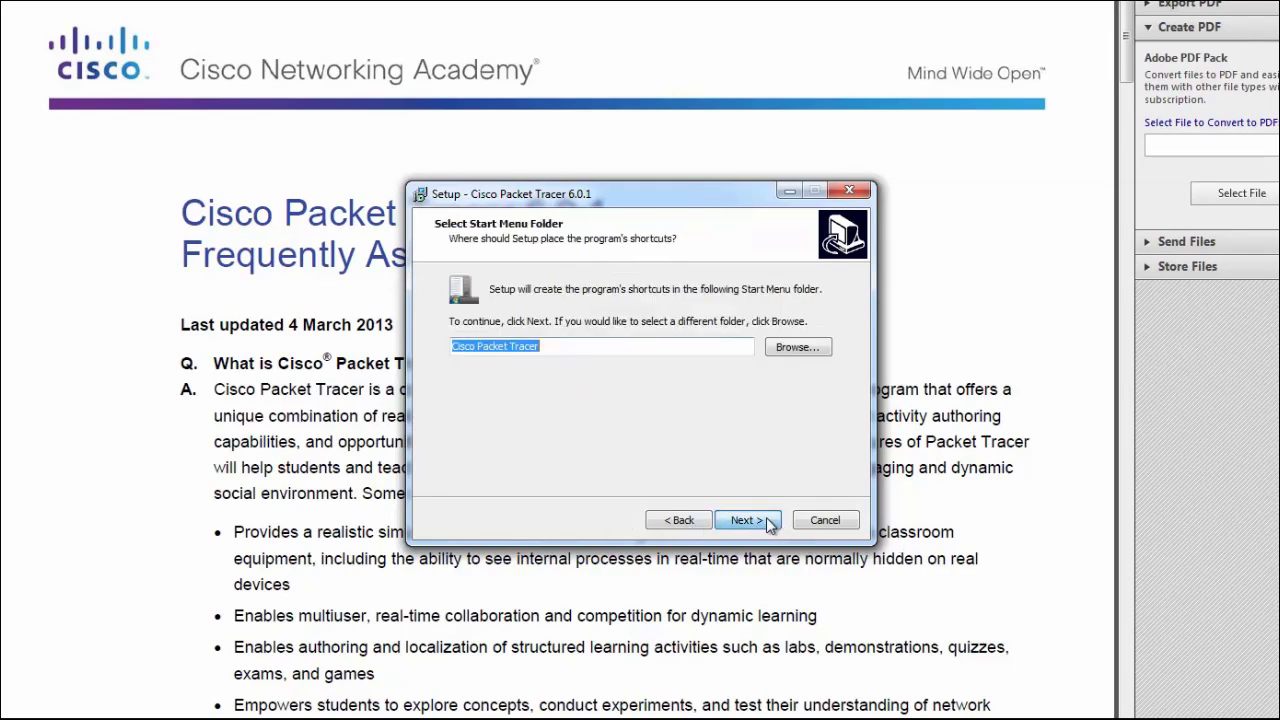
left_click(603, 347)
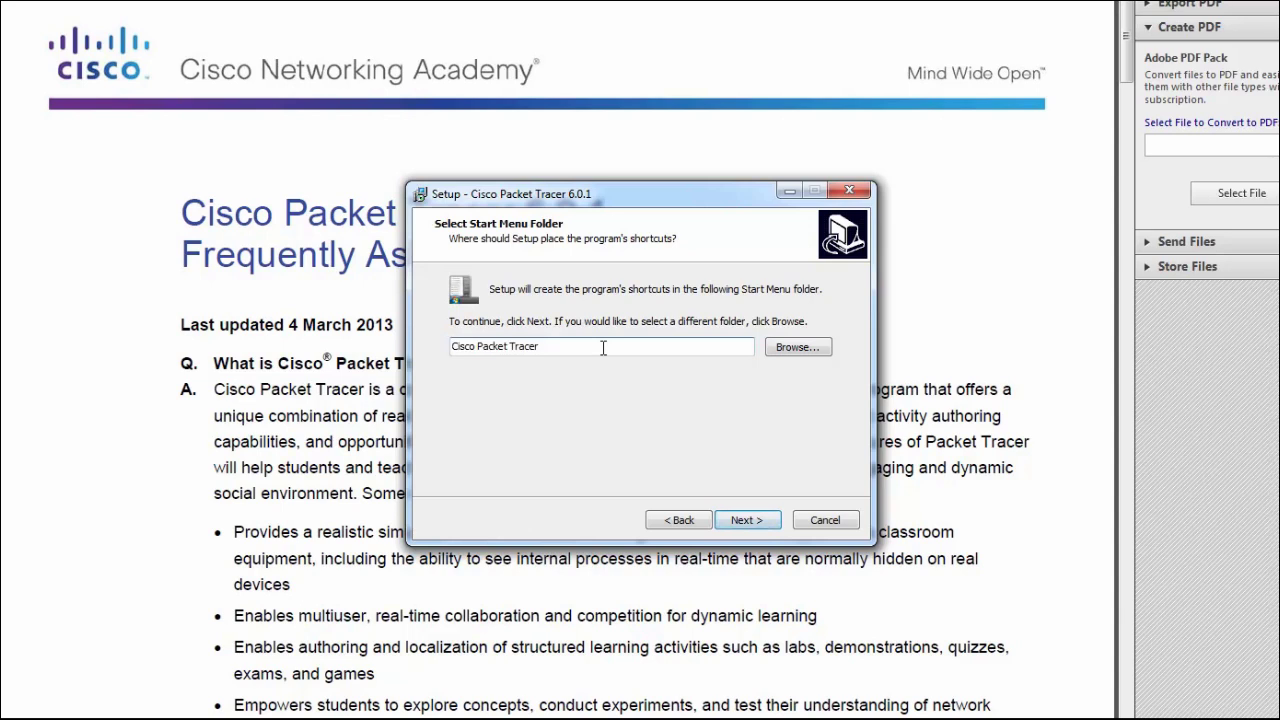
type("6")
left_click(760, 522)
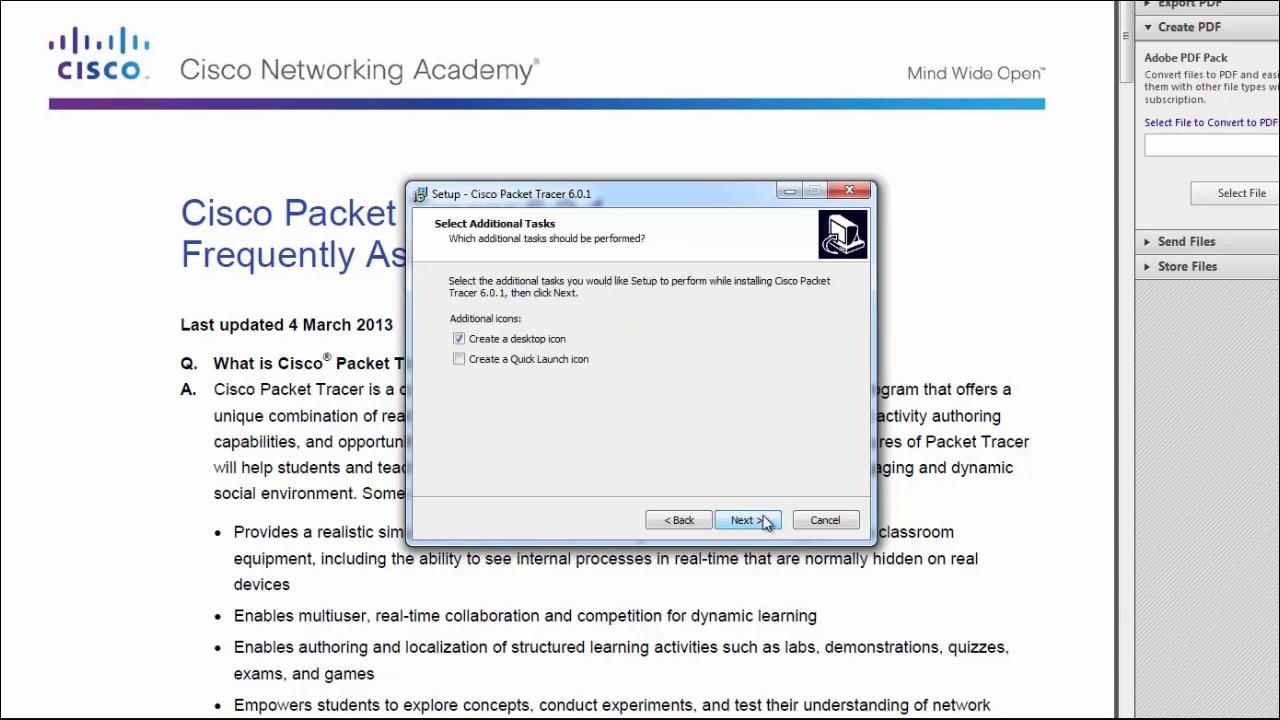
Step: Keep only the desktop icon as an additional task and install Packet Tracer 6.0.1
left_click(762, 522)
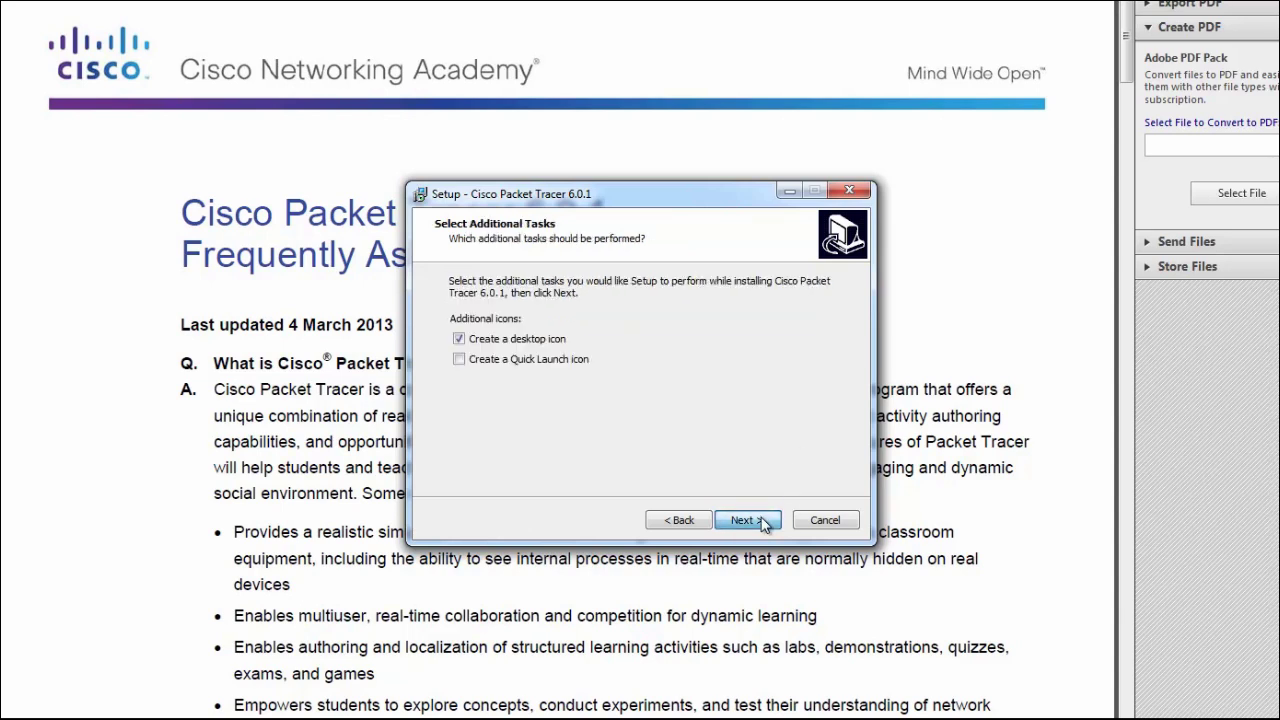
left_click(760, 521)
left_click(756, 518)
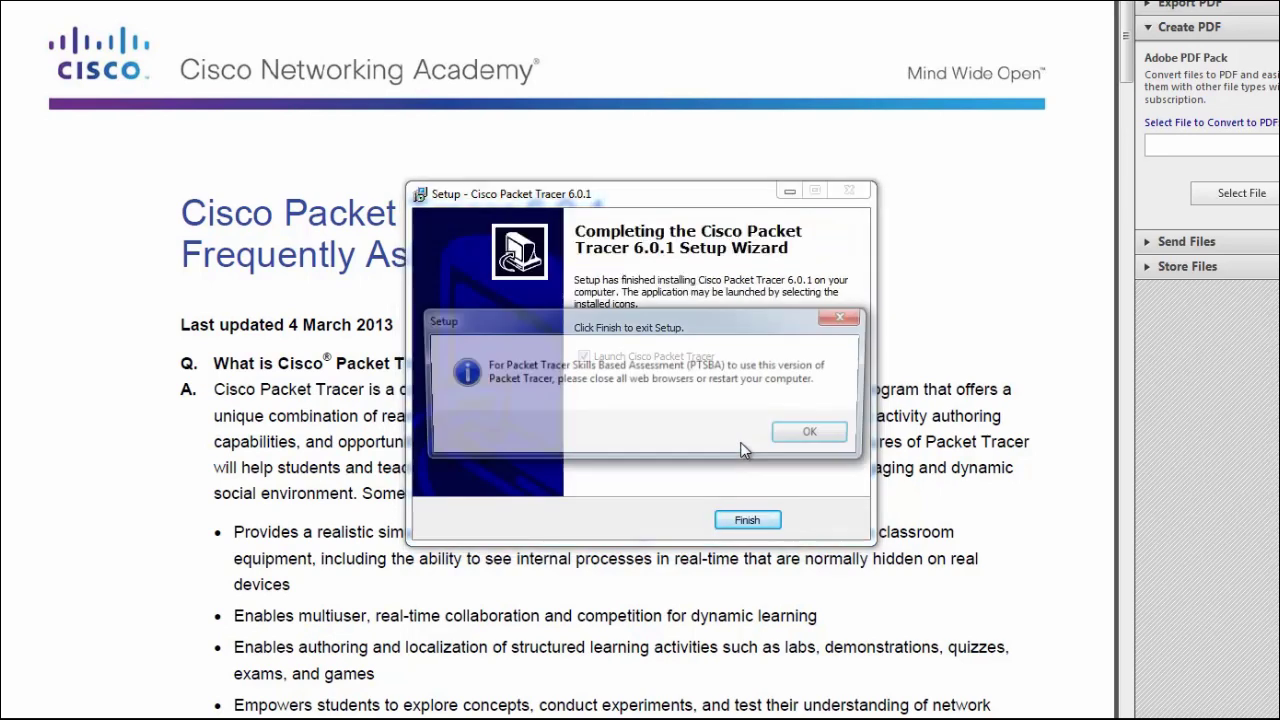
Step: Finish the setup with Packet Tracer launching, and accept the default folder for user files
left_click(834, 439)
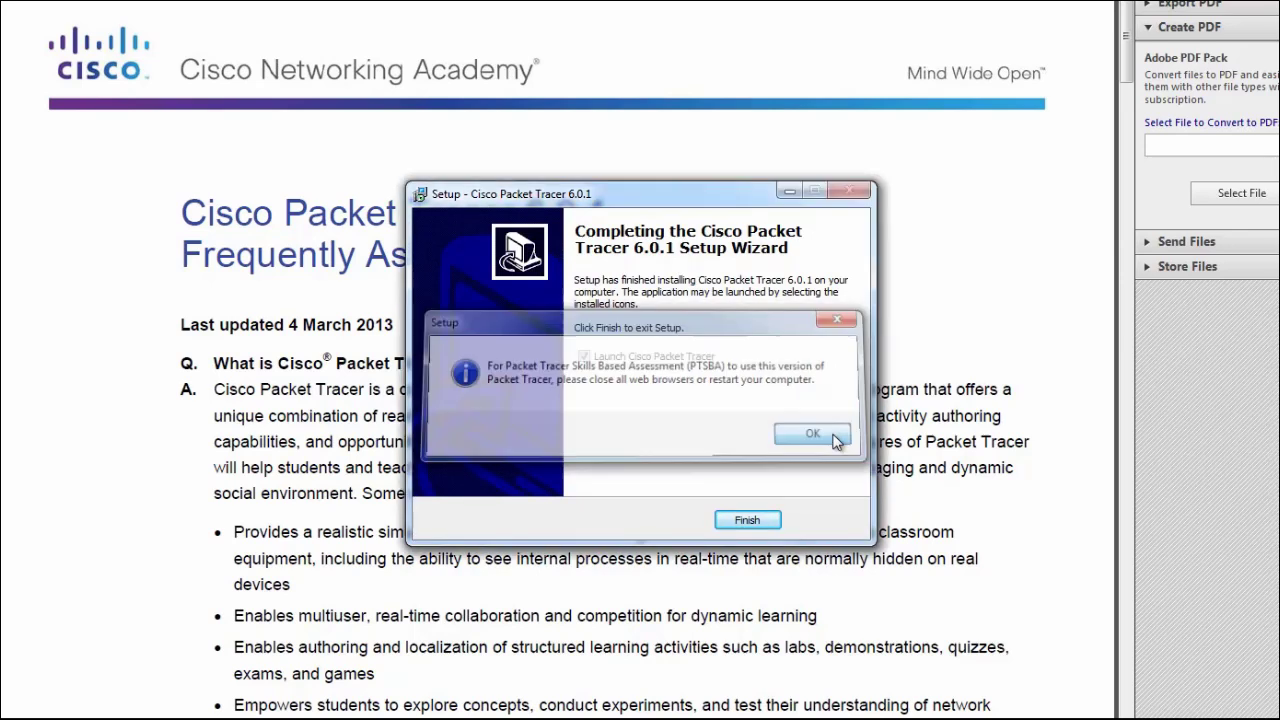
left_click(748, 520)
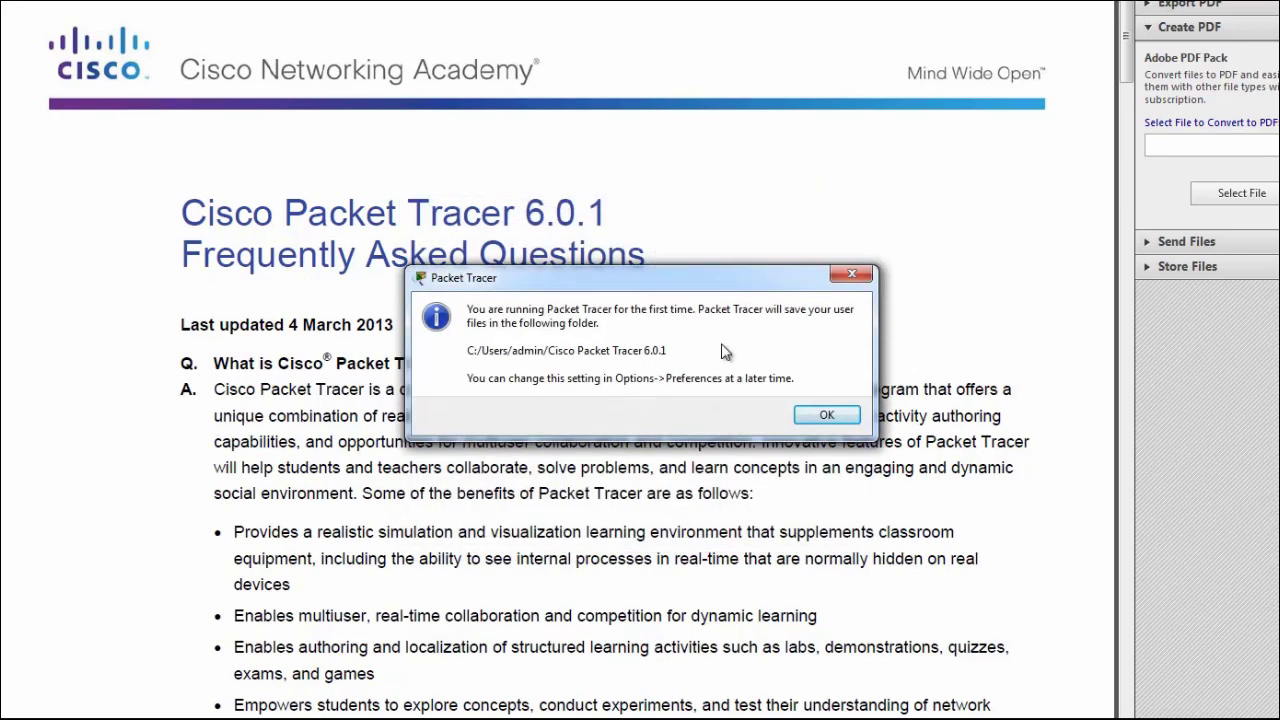
left_click(829, 414)
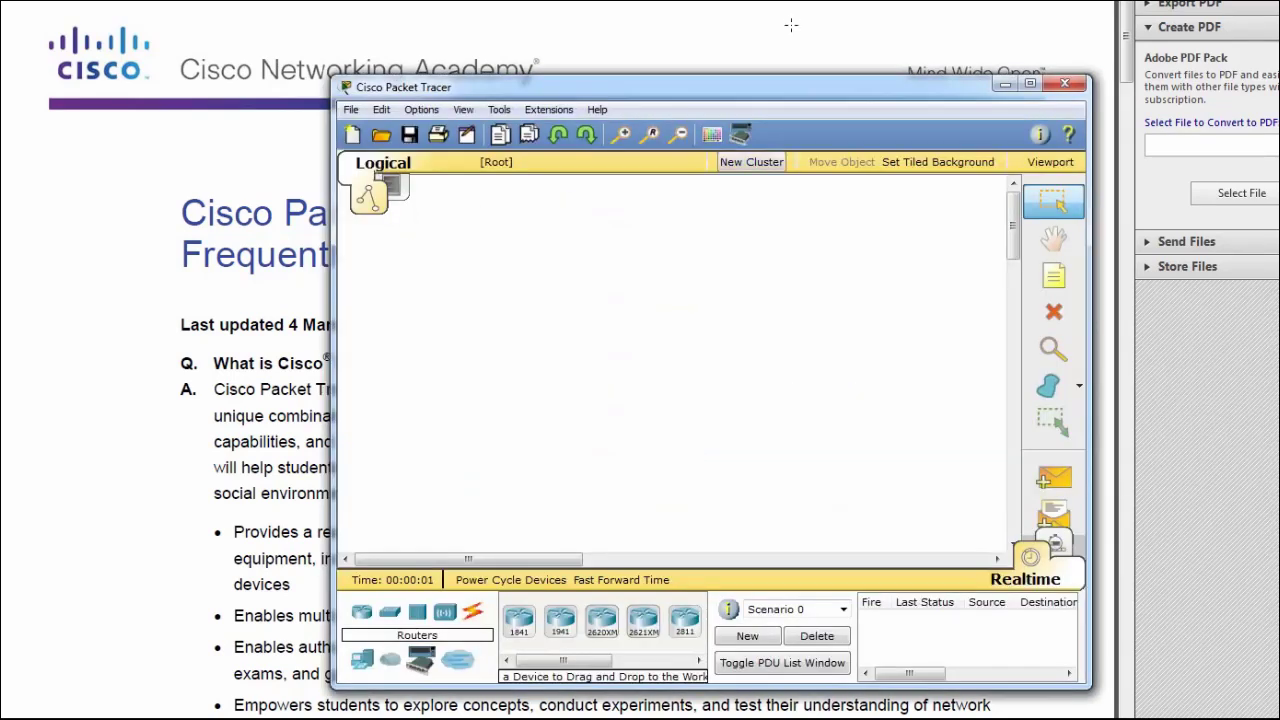
Step: Check the installed Packet Tracer version in the About information
left_click_drag(794, 85, 666, 80)
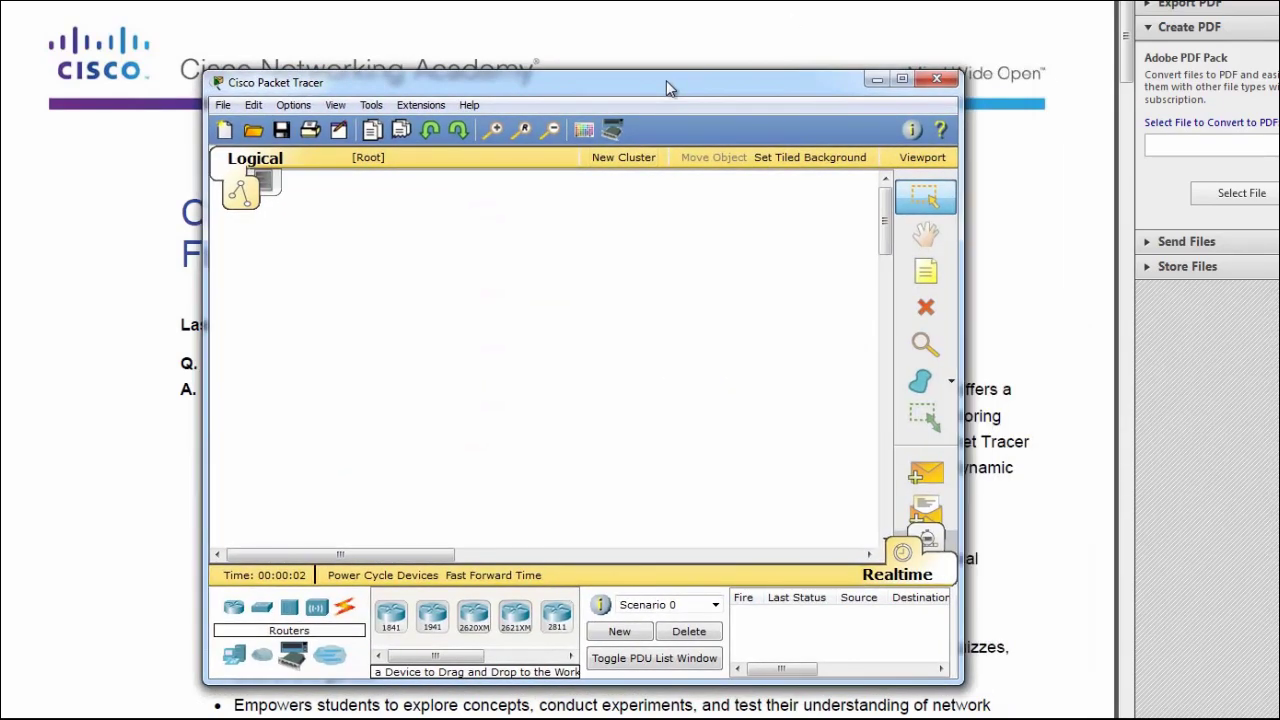
left_click(467, 104)
left_click(492, 194)
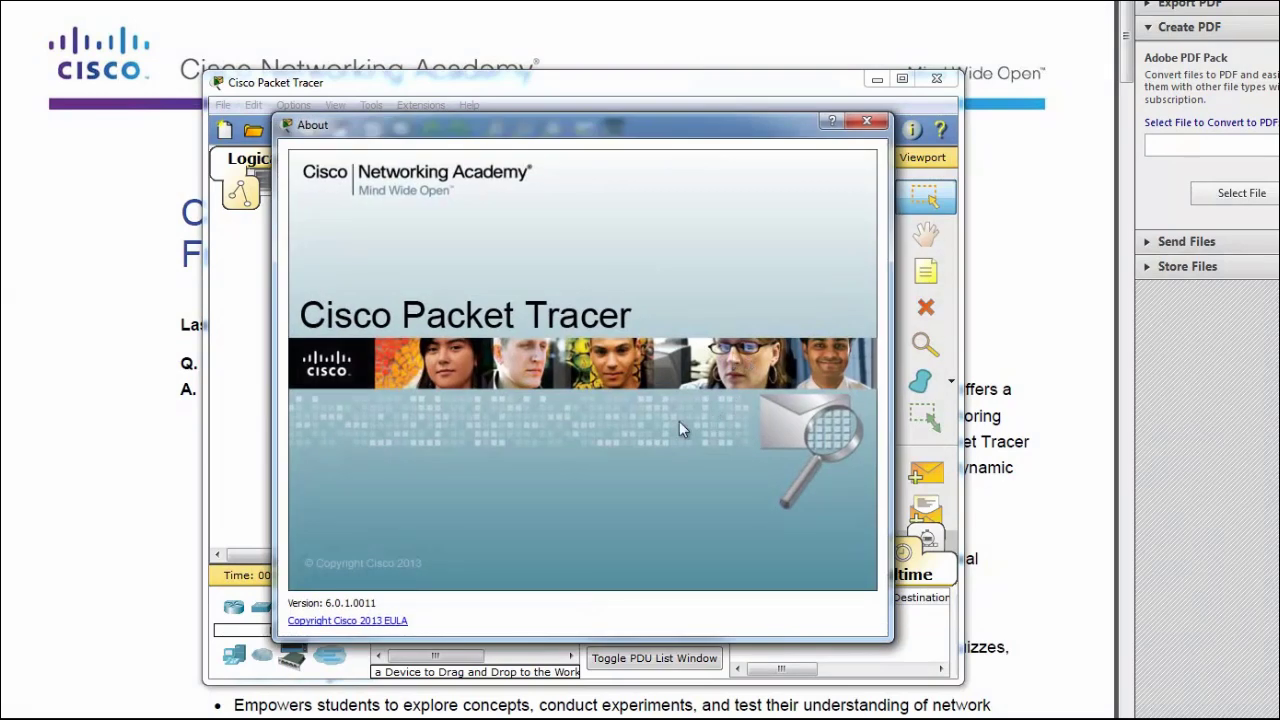
left_click(867, 121)
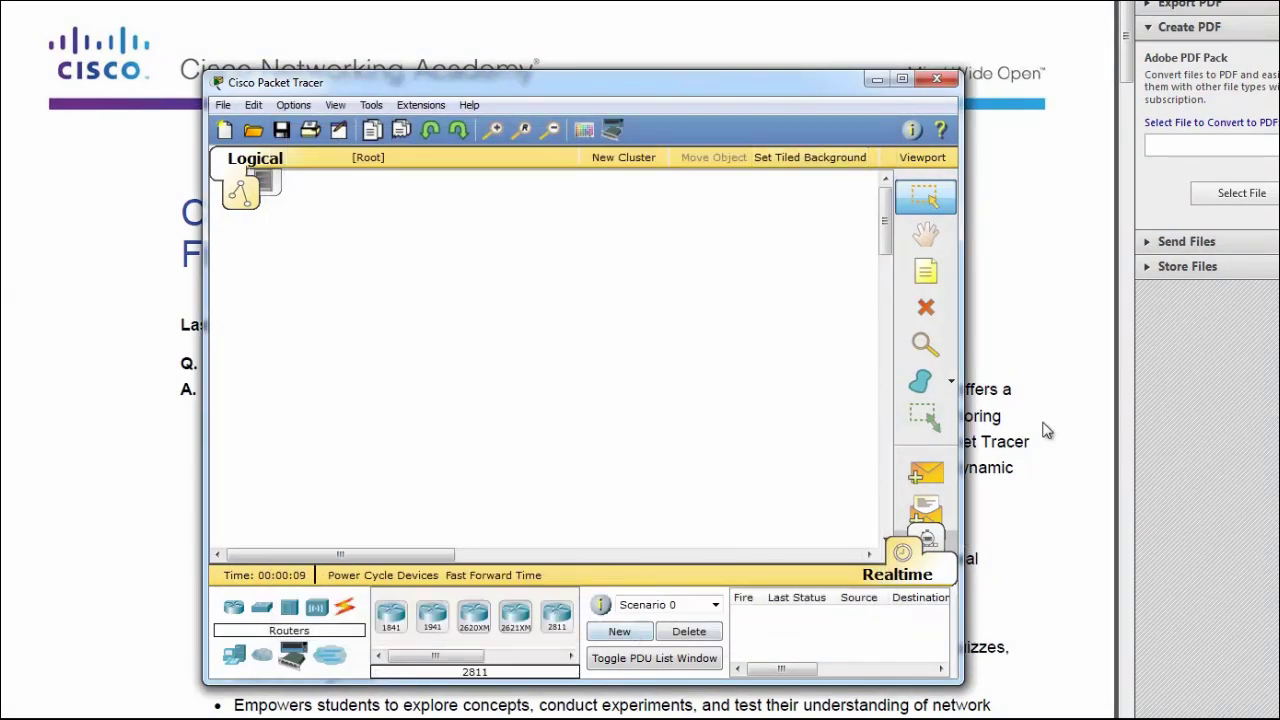
Step: Enlarge the Packet Tracer window to fill the screen
left_click_drag(335, 87, 142, 19)
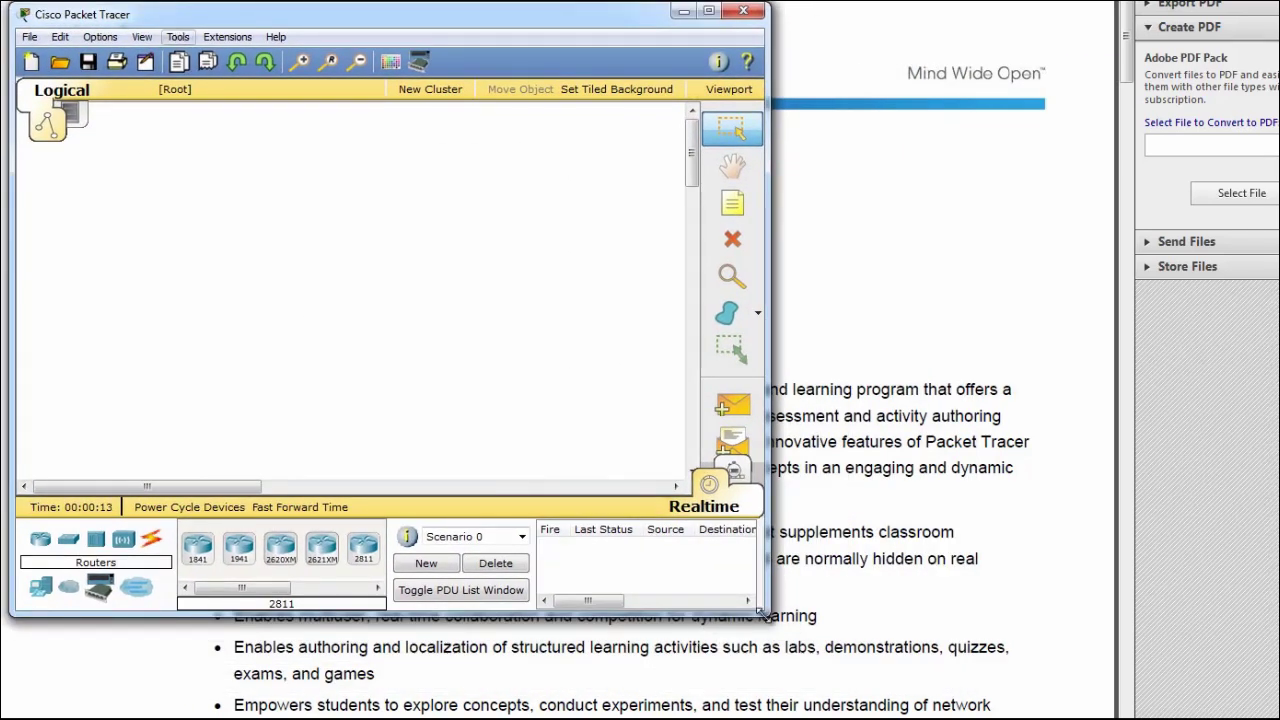
left_click(708, 10)
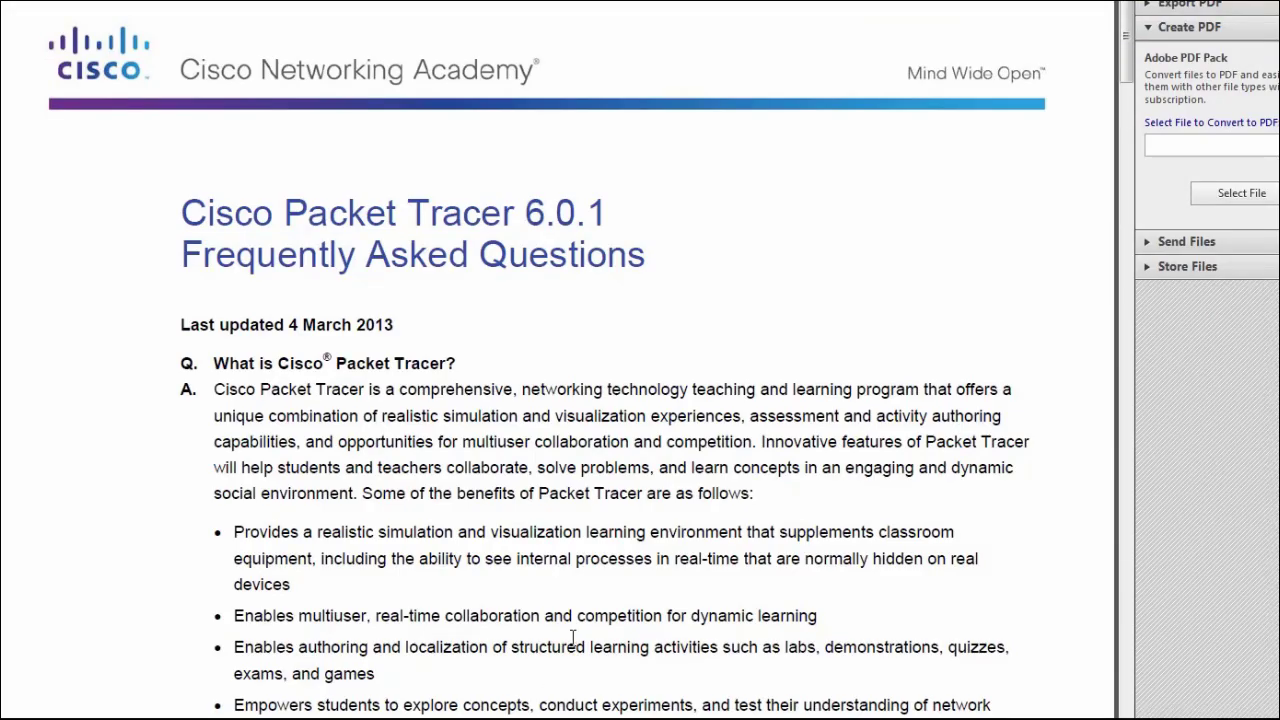
Step: Compare the new device models listed in the FAQ with the routers and switches offered in Packet Tracer
scroll(575, 637, "down", 10)
left_click_drag(690, 568, 541, 566)
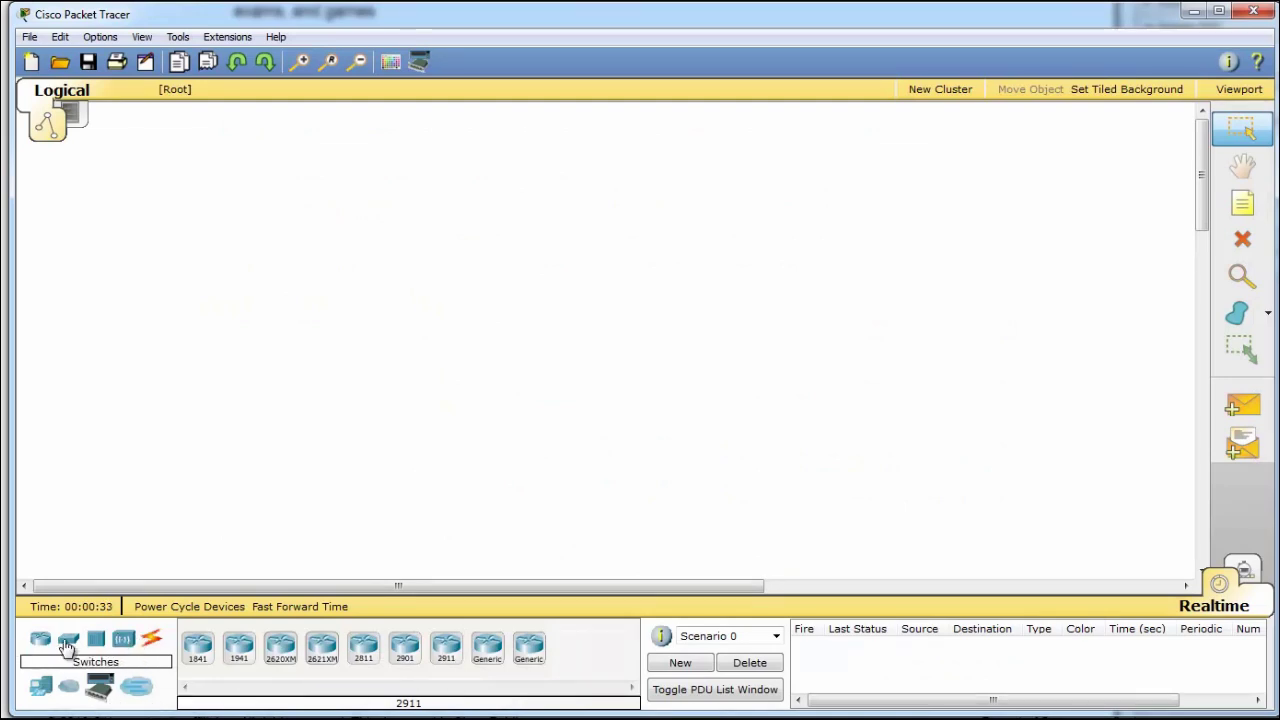
left_click(67, 642)
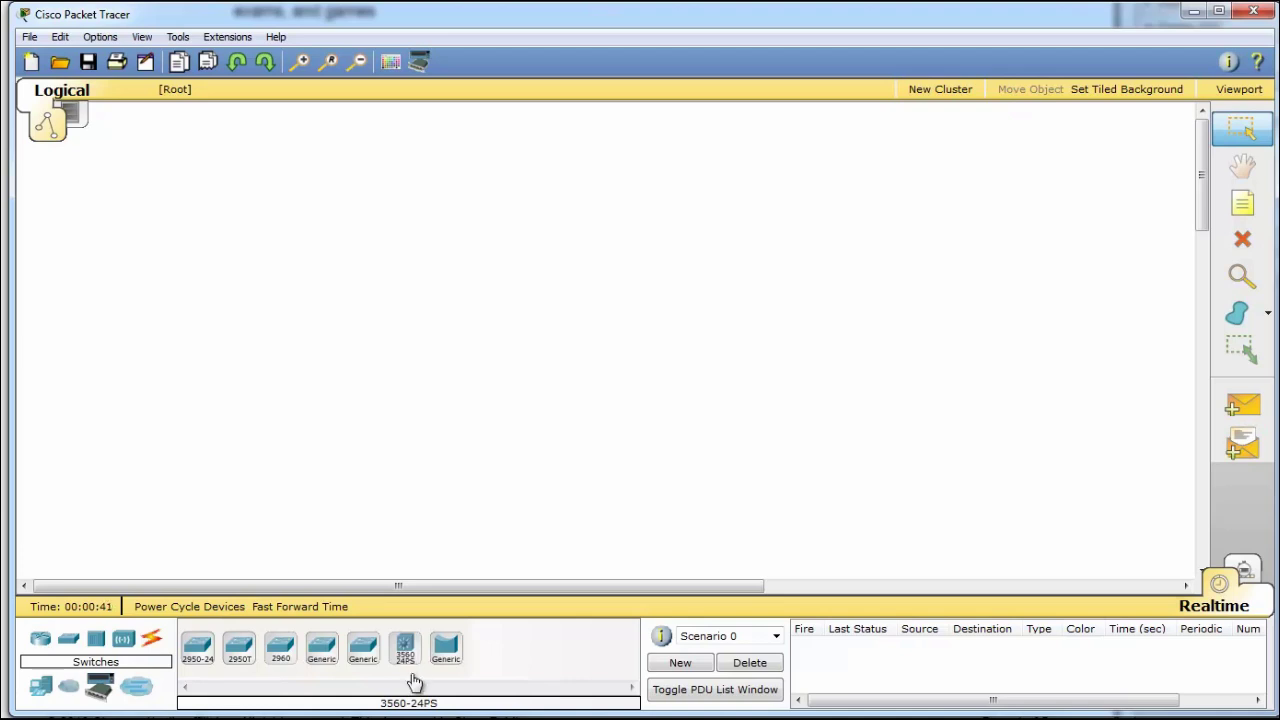
Step: Place three 2911 routers in a triangle on the logical workspace, two side by side and one centred above them
left_click(42, 644)
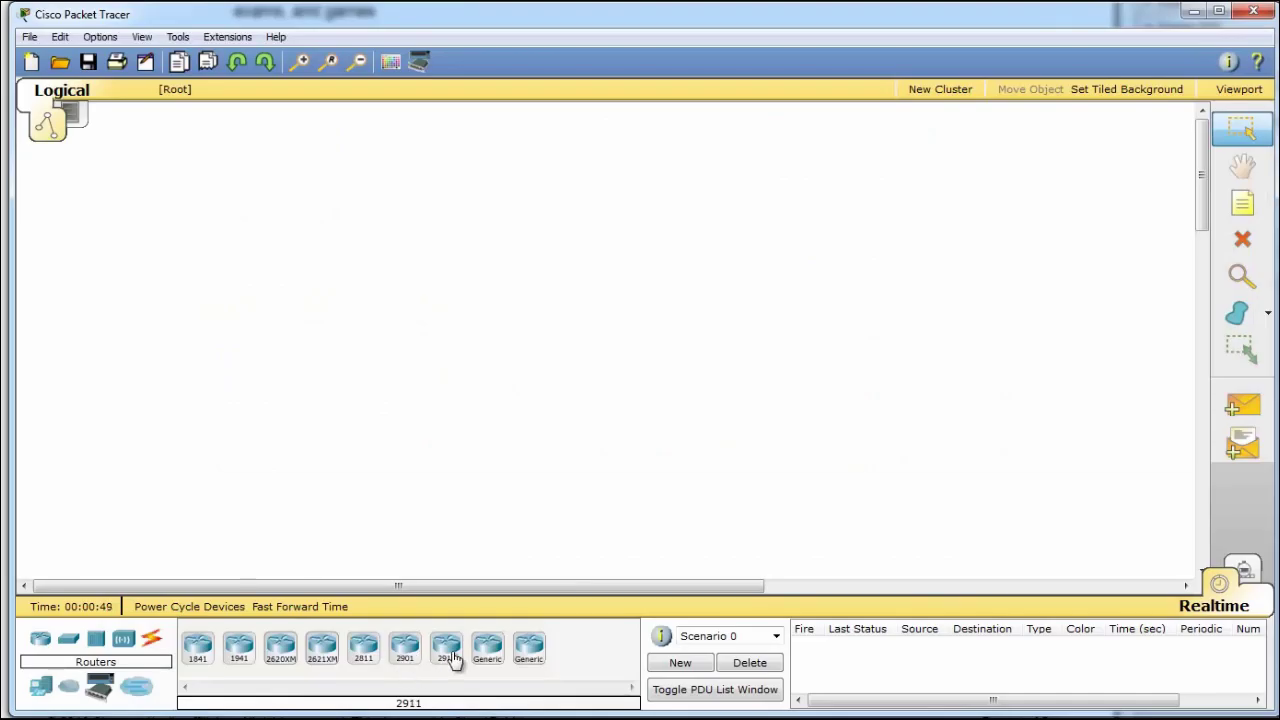
left_click_drag(446, 650, 309, 300)
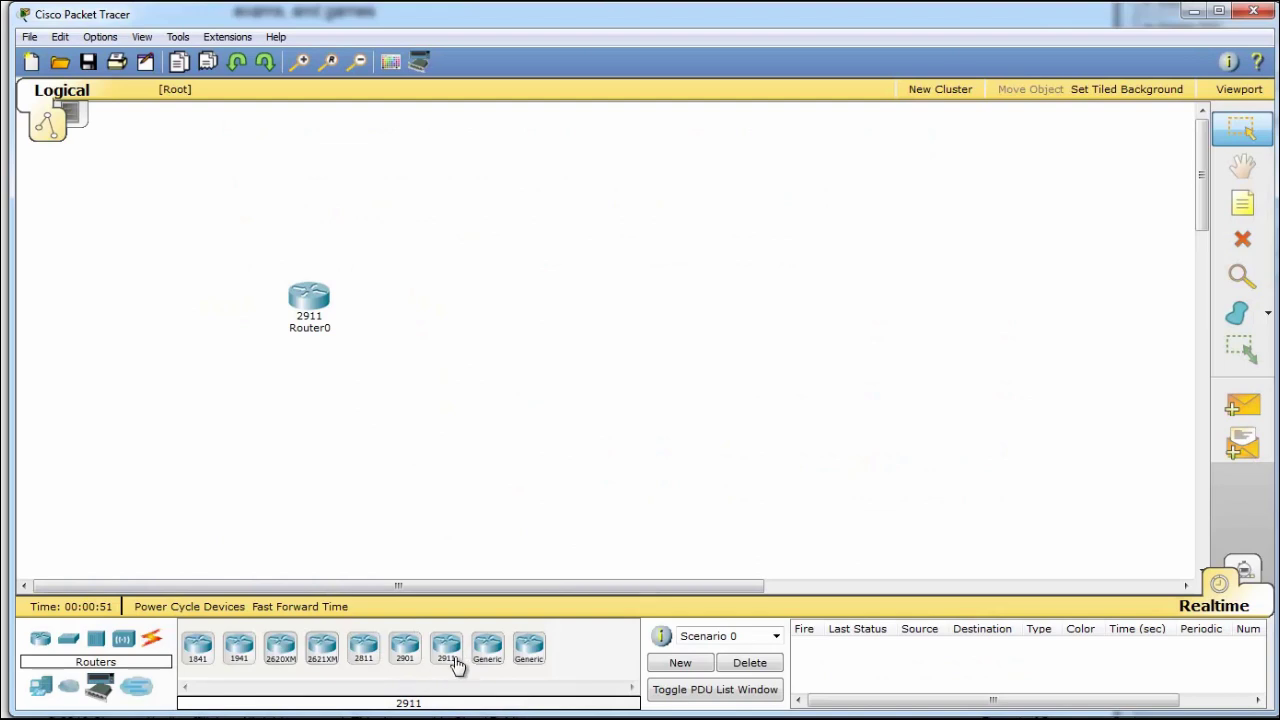
left_click_drag(452, 665, 673, 305)
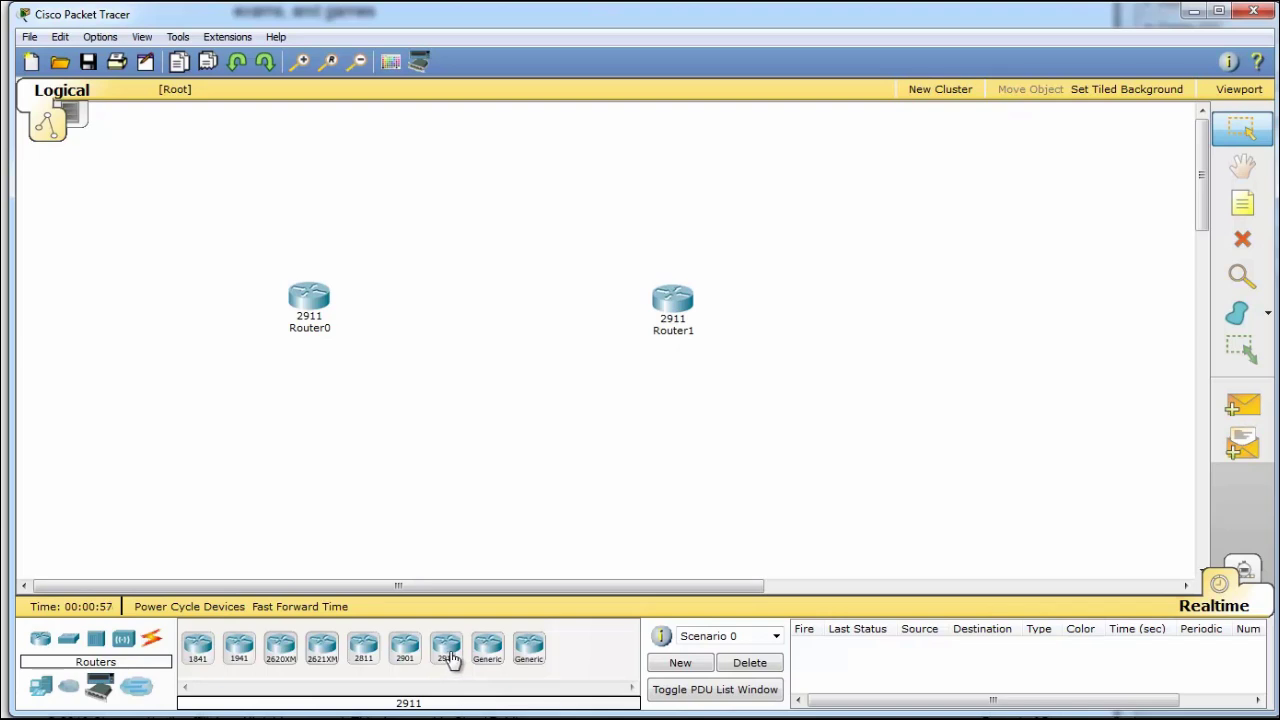
left_click_drag(451, 660, 503, 178)
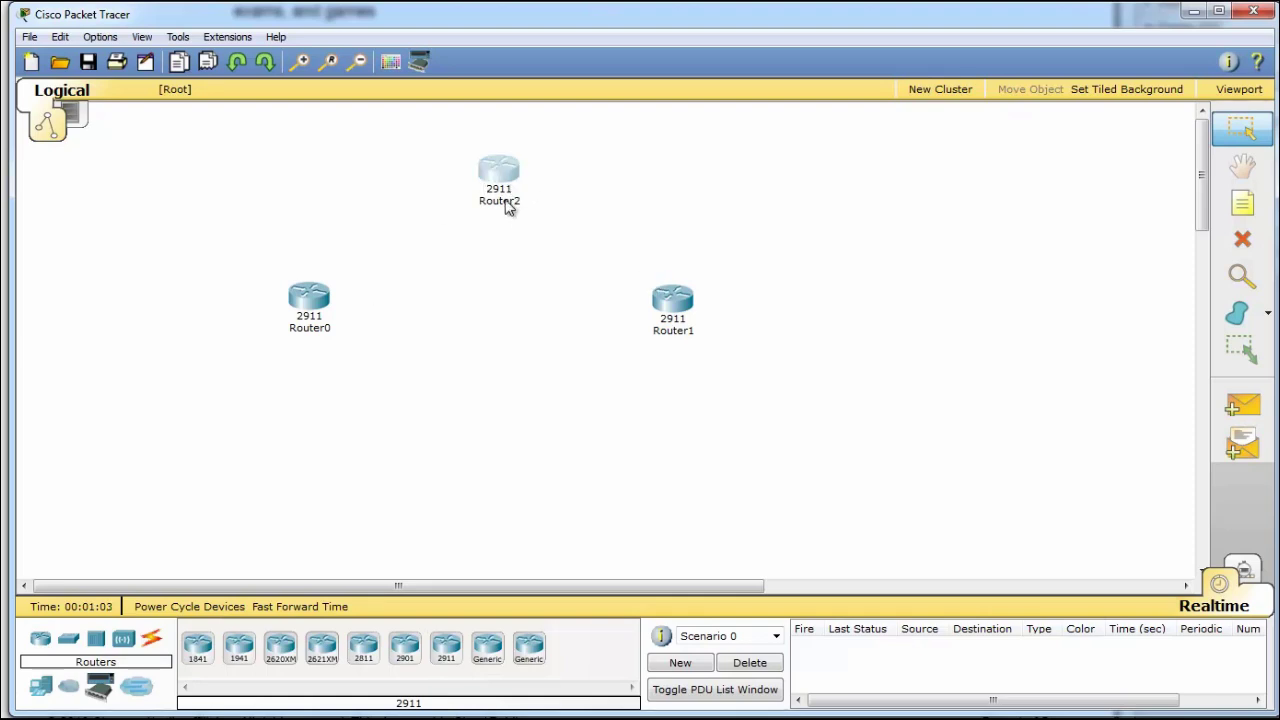
Step: Rename the uppermost 2911 router to ISP
left_click(495, 201)
left_click_drag(560, 201, 400, 194)
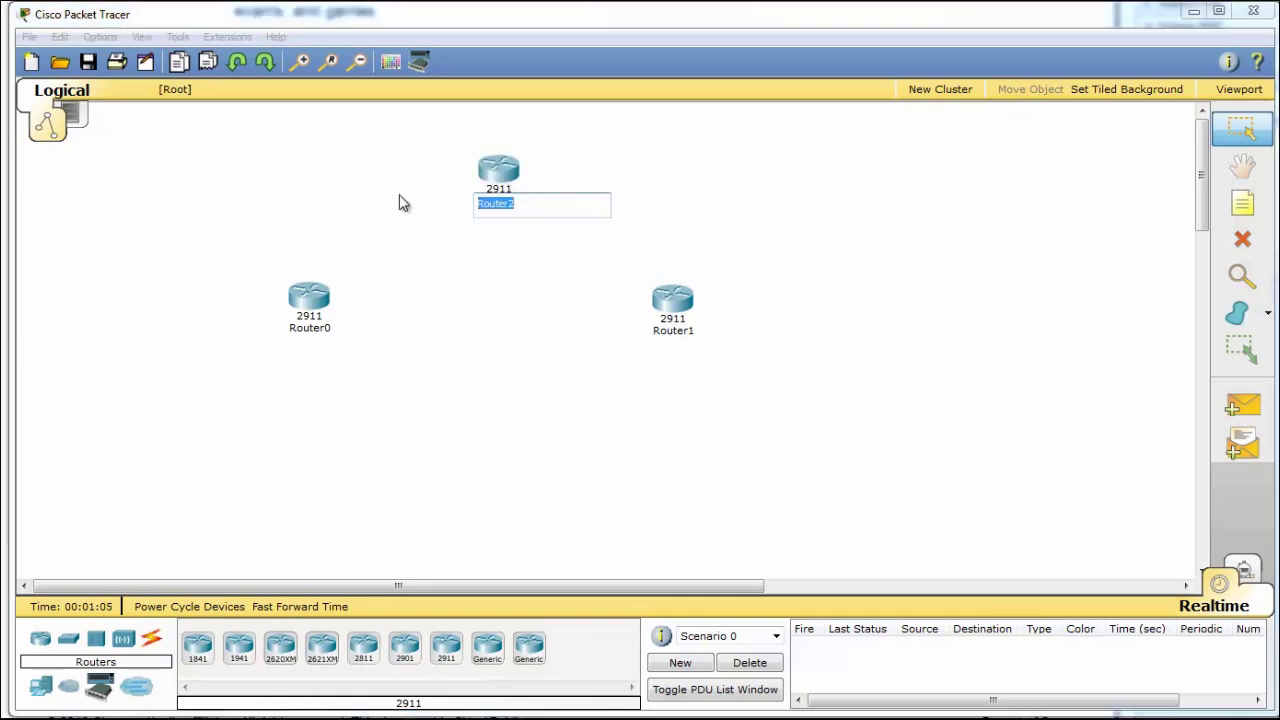
type("ISP")
left_click(567, 286)
Step: Place a fourth 2911 router below the other three and name it User
left_click_drag(452, 652, 482, 470)
left_click(484, 498)
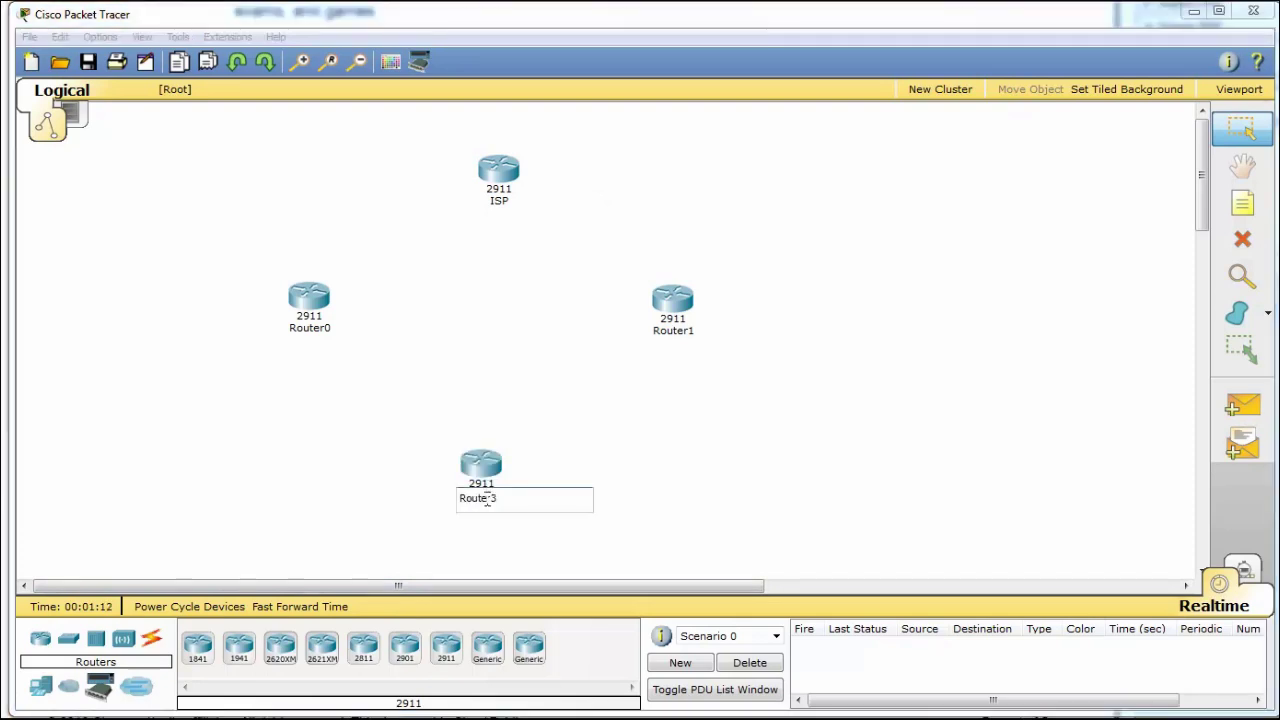
left_click_drag(571, 497, 343, 497)
type("User")
key("Return")
left_click(544, 430)
Step: Delete the User router from the workspace
left_click_drag(557, 510, 394, 446)
key("Delete")
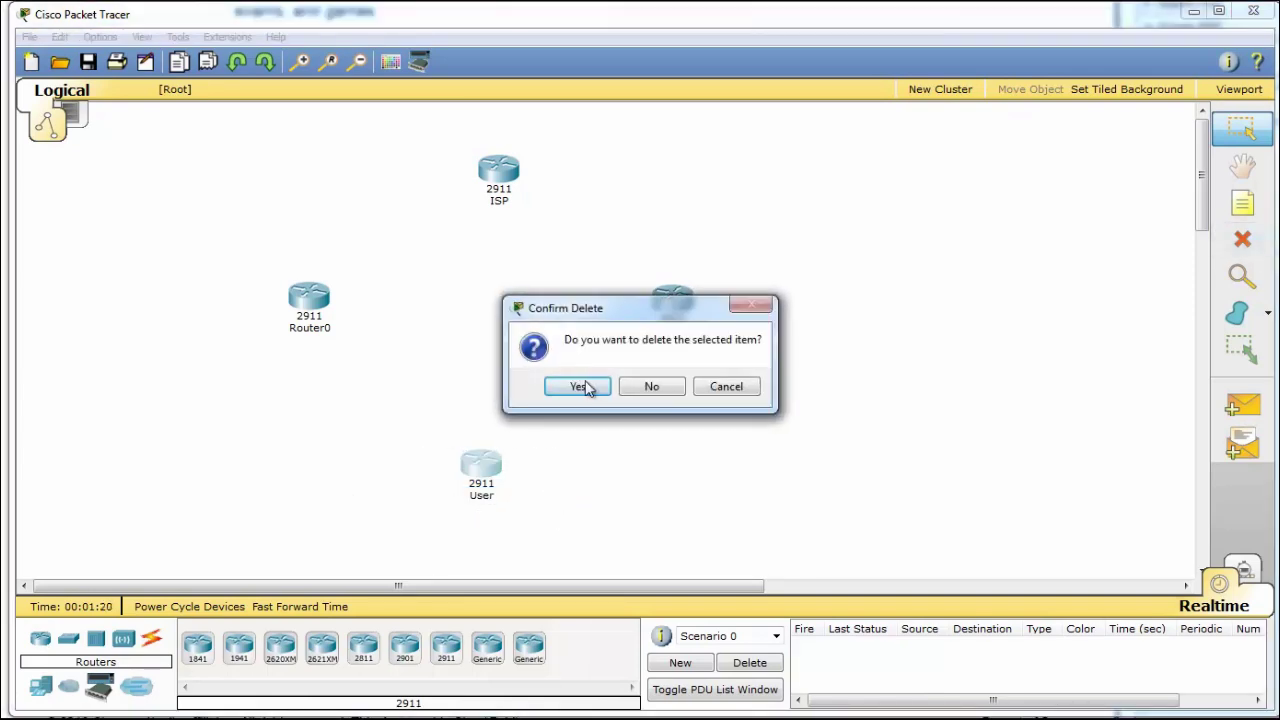
left_click(589, 387)
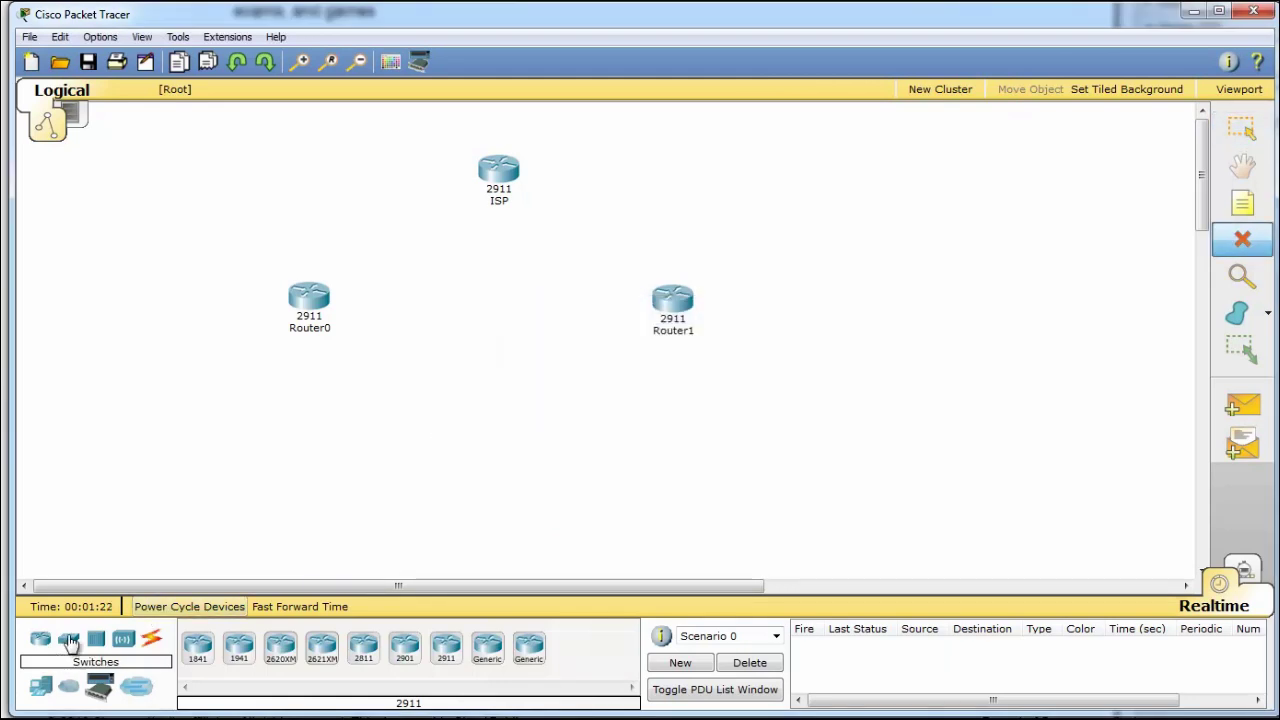
Step: Place a generic PC at the lower centre of the workspace, beneath the routers
left_click(40, 686)
left_click(197, 648)
left_click(498, 518)
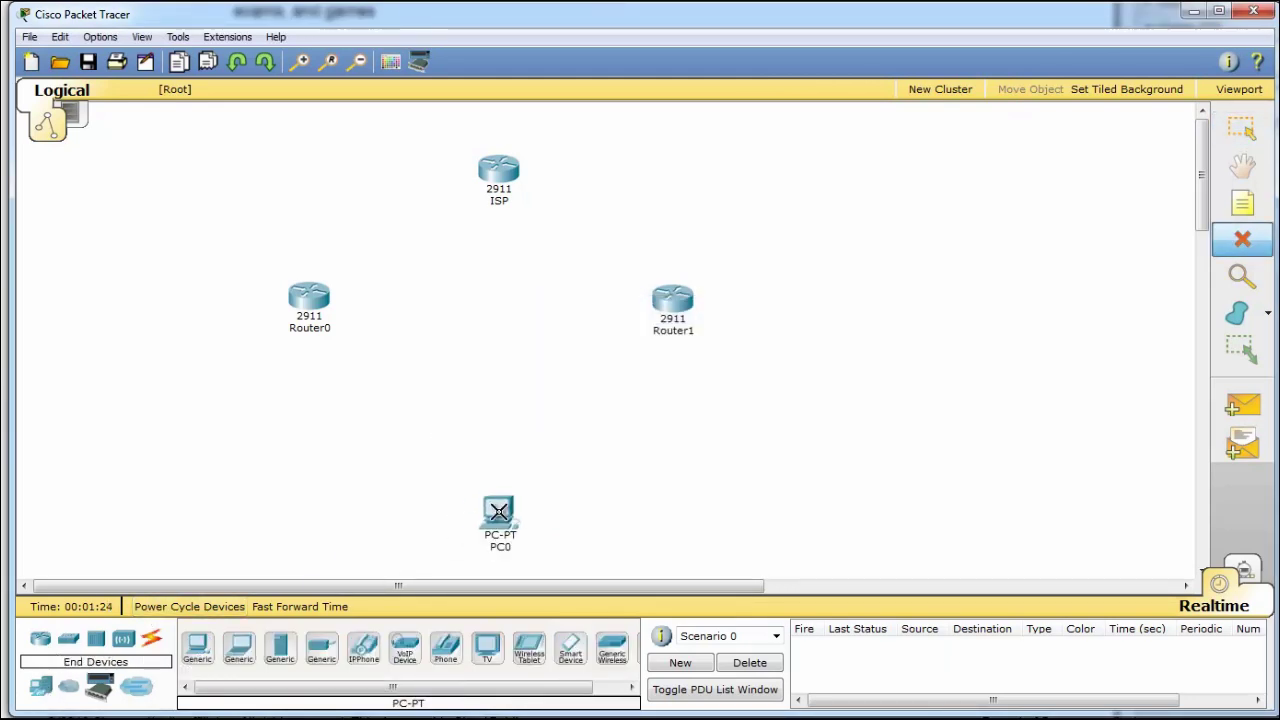
Step: Place a 2960-24TT switch directly above PC0 in the workspace
left_click(68, 638)
left_click(290, 658)
left_click(490, 426)
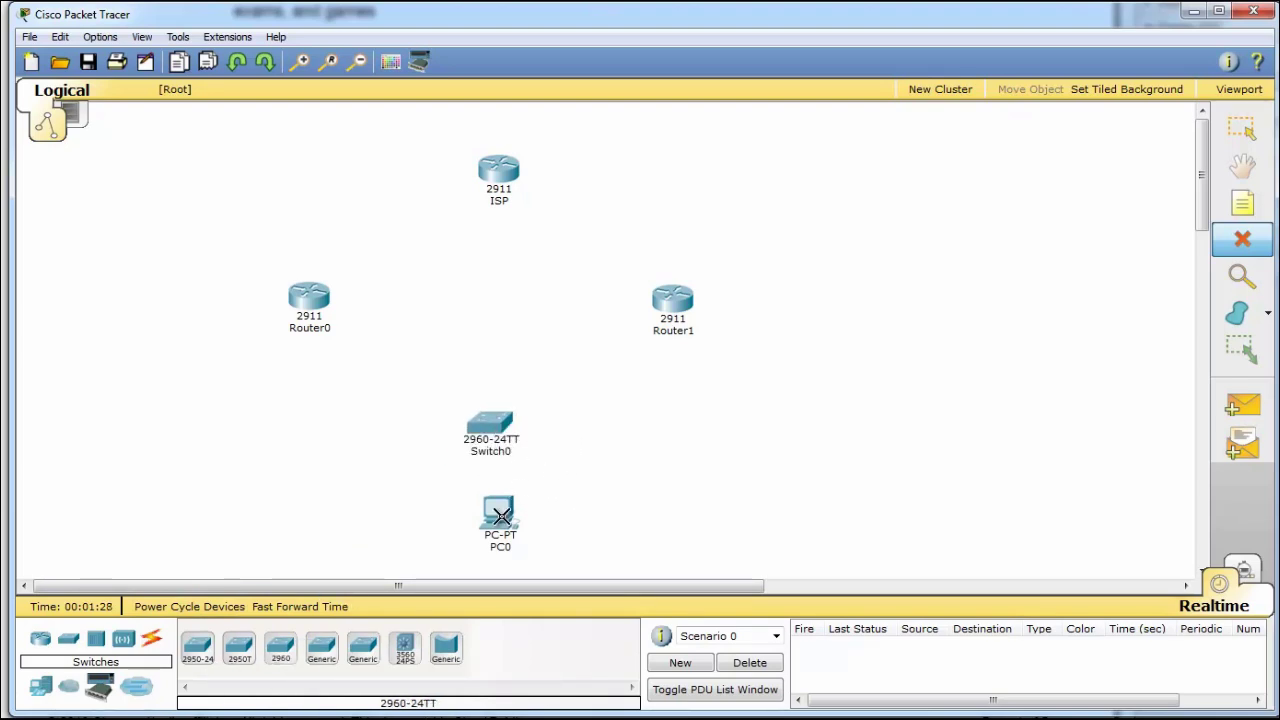
left_click(40, 640)
left_click(529, 648)
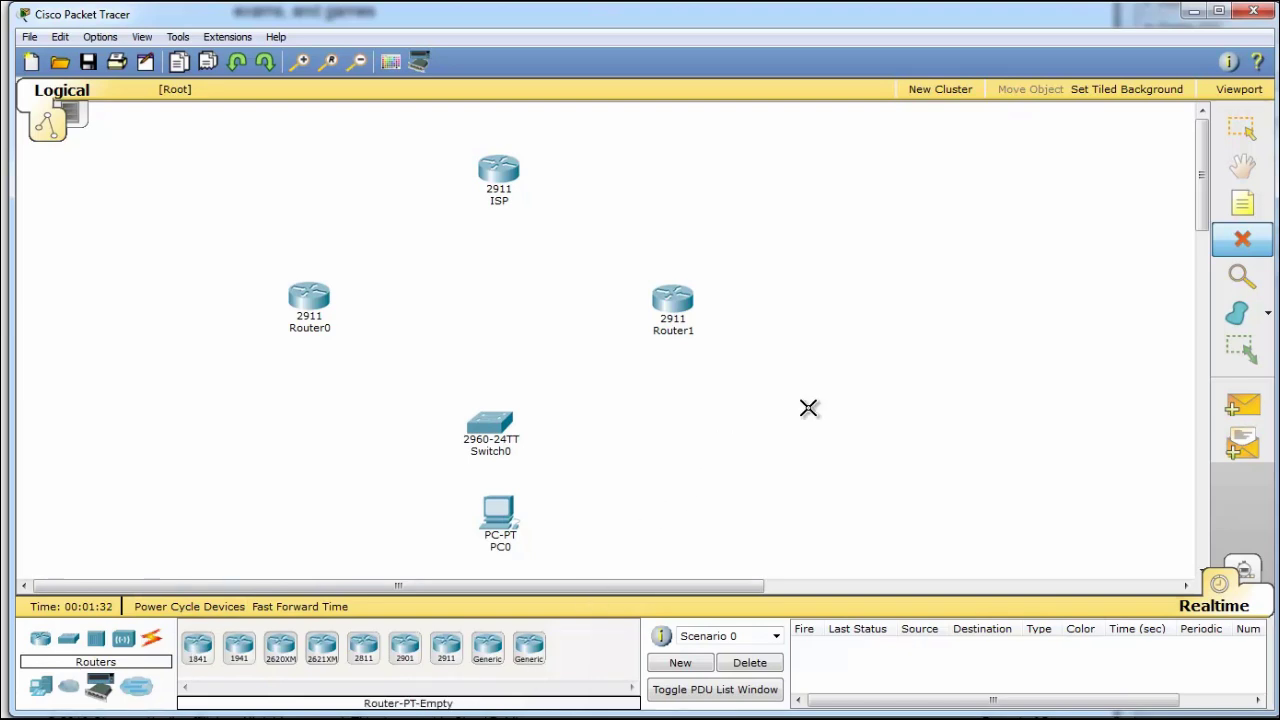
key("Escape")
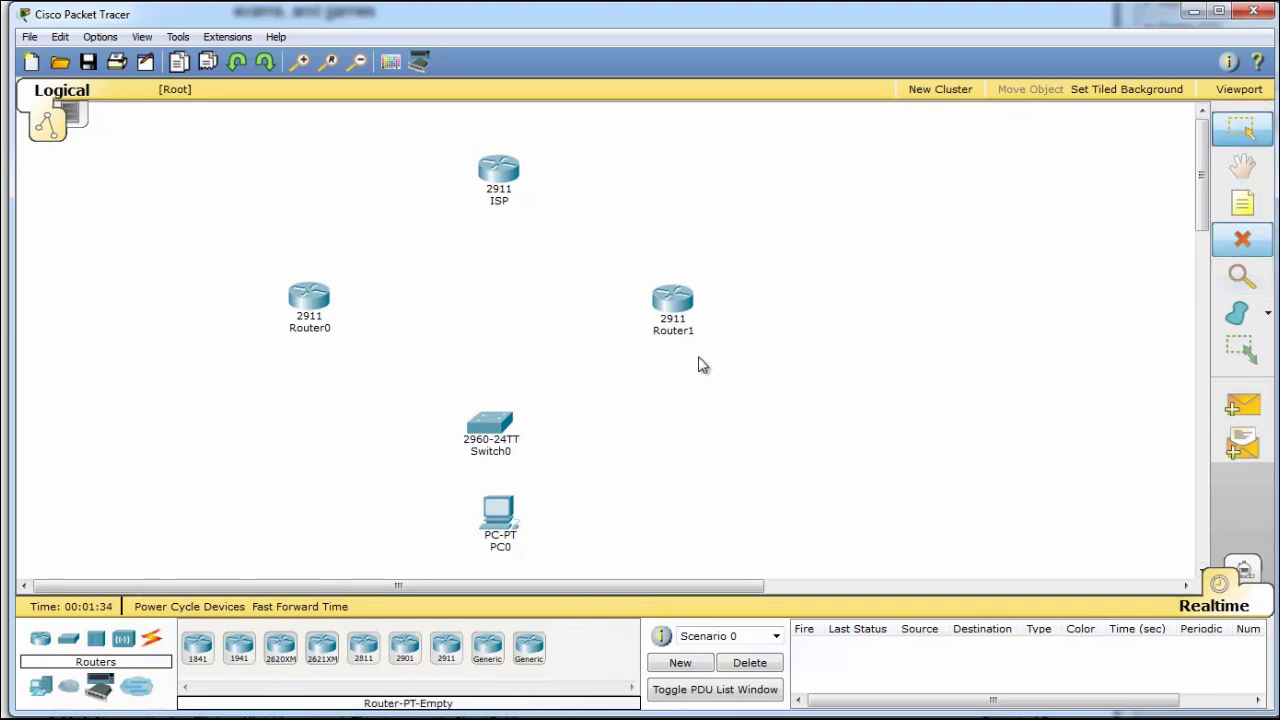
Step: Rename Router0 as HSRP1 and Router1 as HSRP2
left_click(313, 331)
double_click(353, 337)
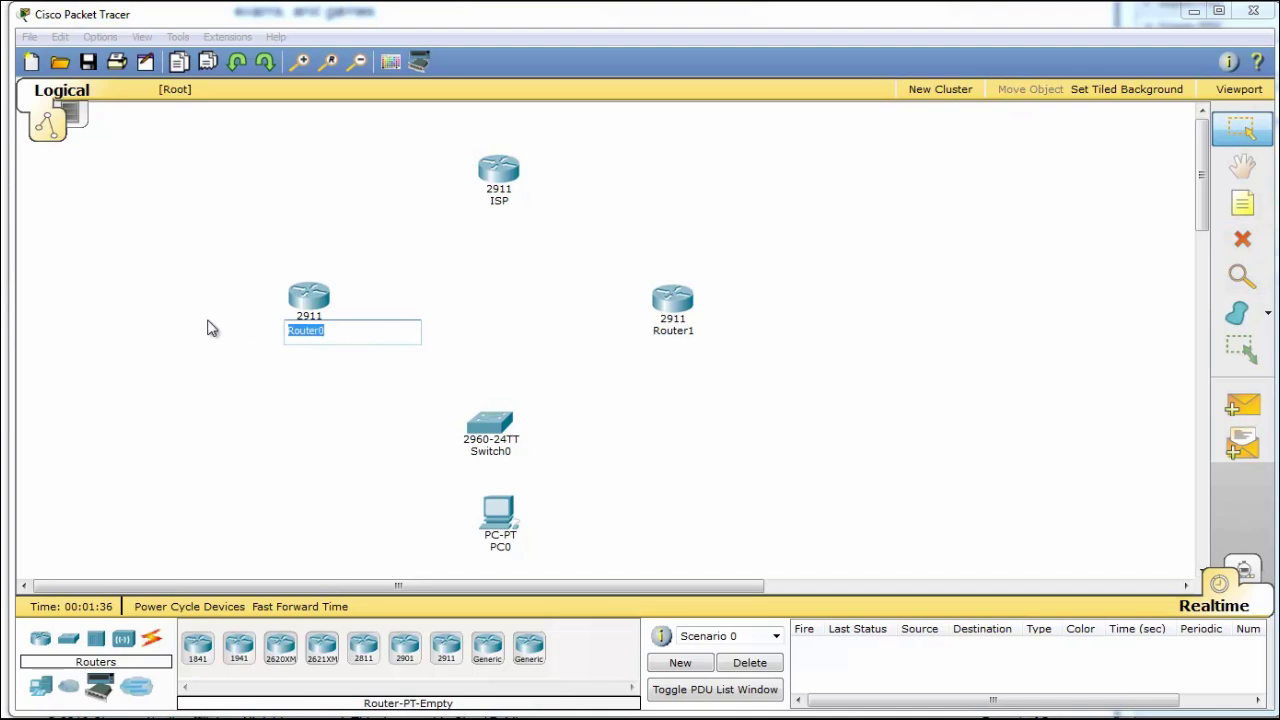
type("HSRP1")
left_click(680, 333)
double_click(695, 335)
type("HSR")
left_click(728, 410)
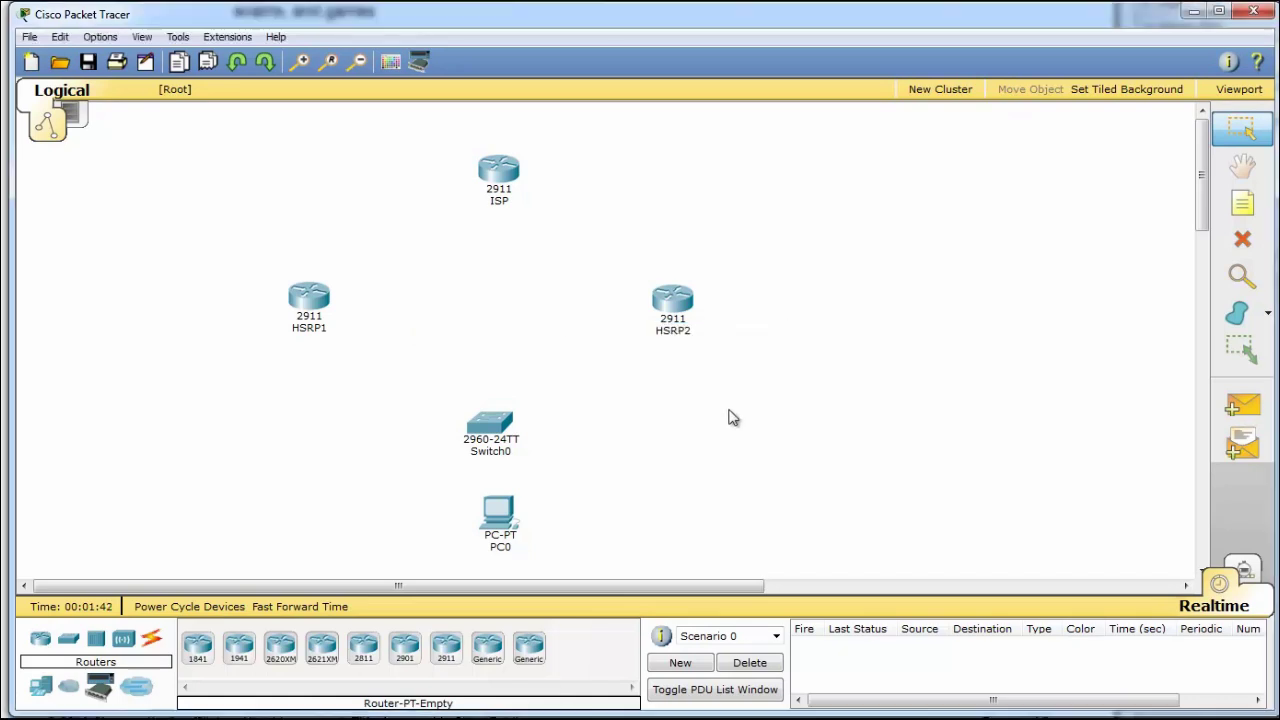
Step: Move PC0 slightly so that it lines up beneath the switch, without deleting it
mouse_move(507, 517)
left_mouse_down()
mouse_move(492, 517)
mouse_move(498, 530)
left_mouse_up()
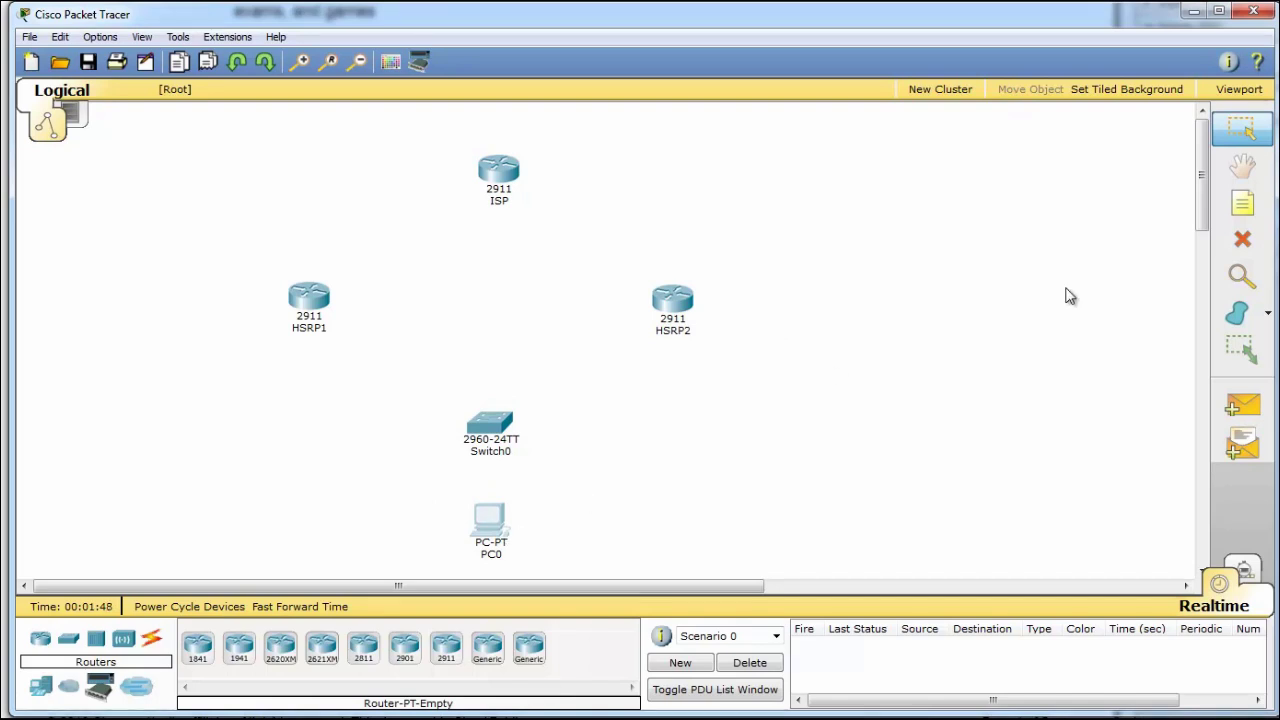
left_click(1242, 239)
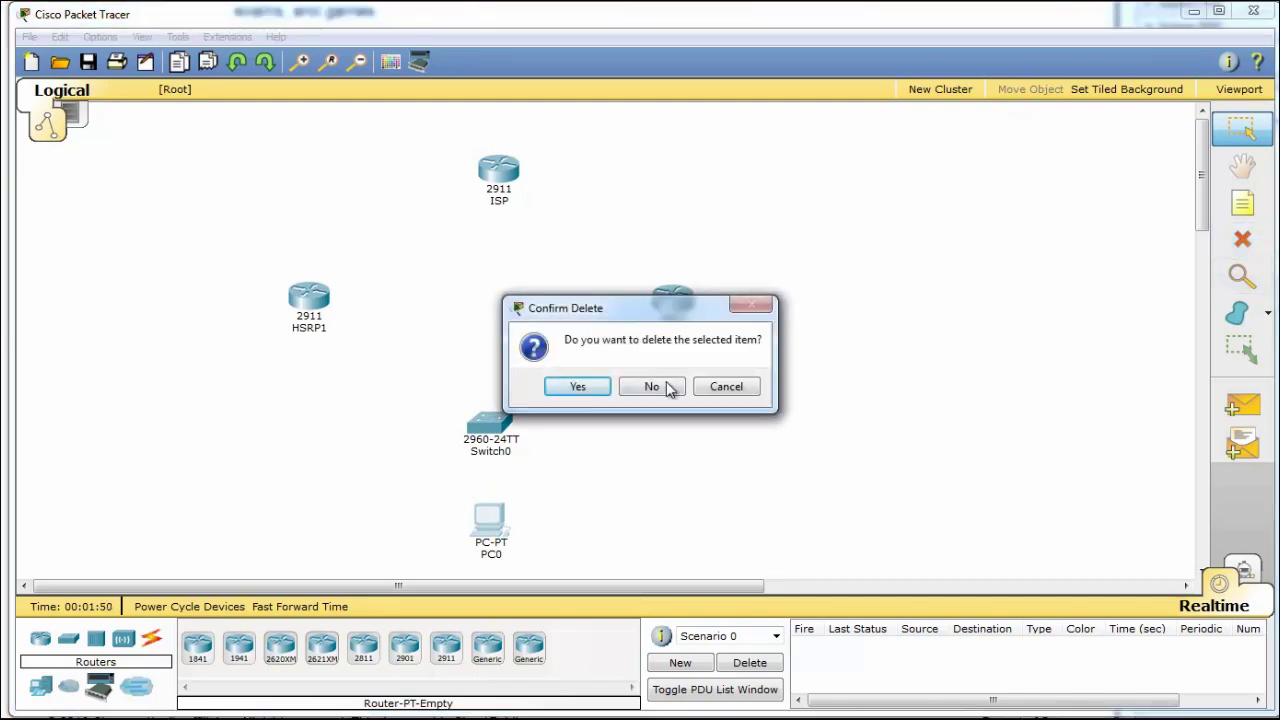
left_click(748, 394)
Step: Connect PC0 to the first FastEthernet port of Switch0 with a copper straight-through cable
left_click(152, 640)
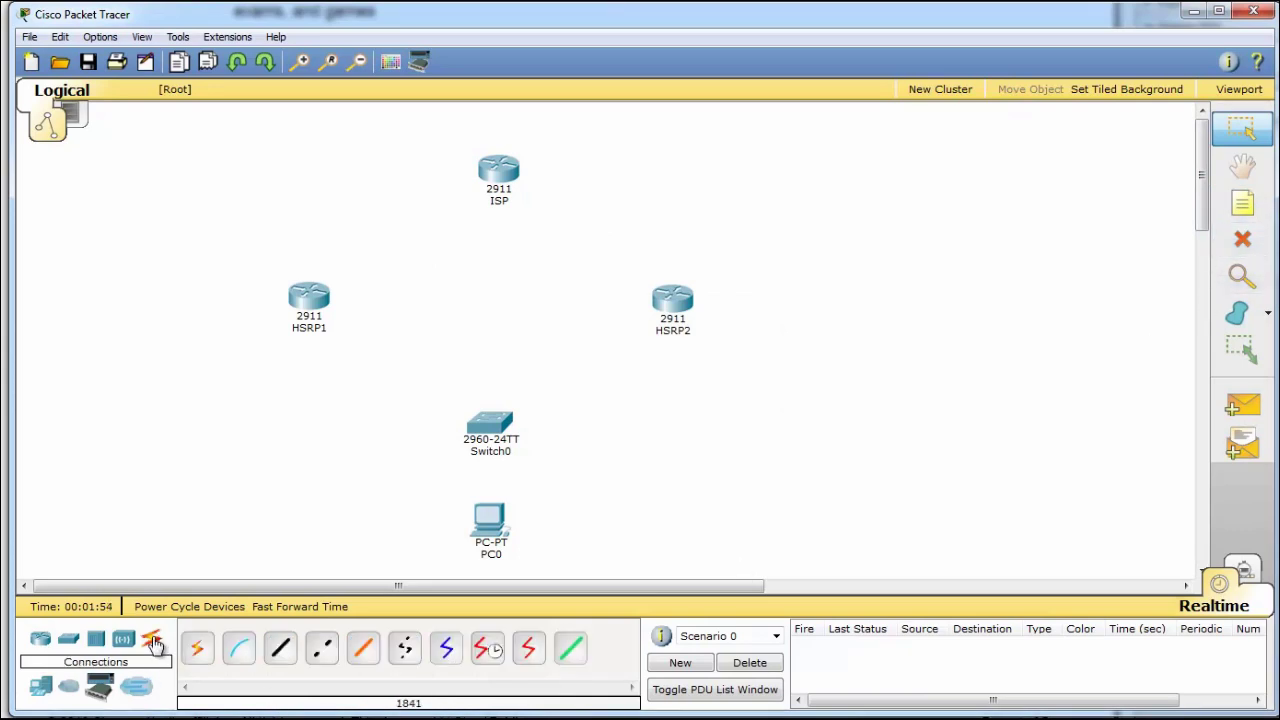
left_click(279, 652)
left_click(500, 515)
left_click(514, 531)
left_click(500, 425)
left_click(525, 347)
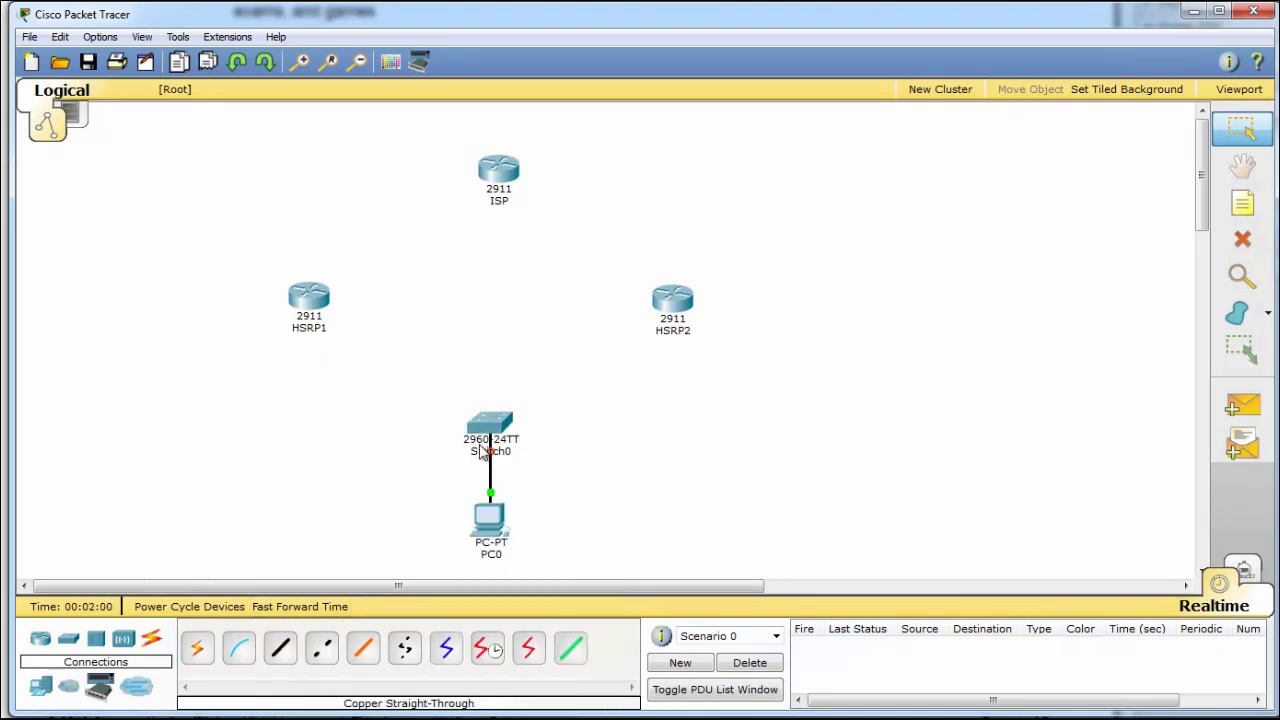
Step: Connect Switch0 FastEthernet0/2 to HSRP1 GigabitEthernet0/0 with a copper straight-through cable
left_click(281, 651)
left_click(490, 425)
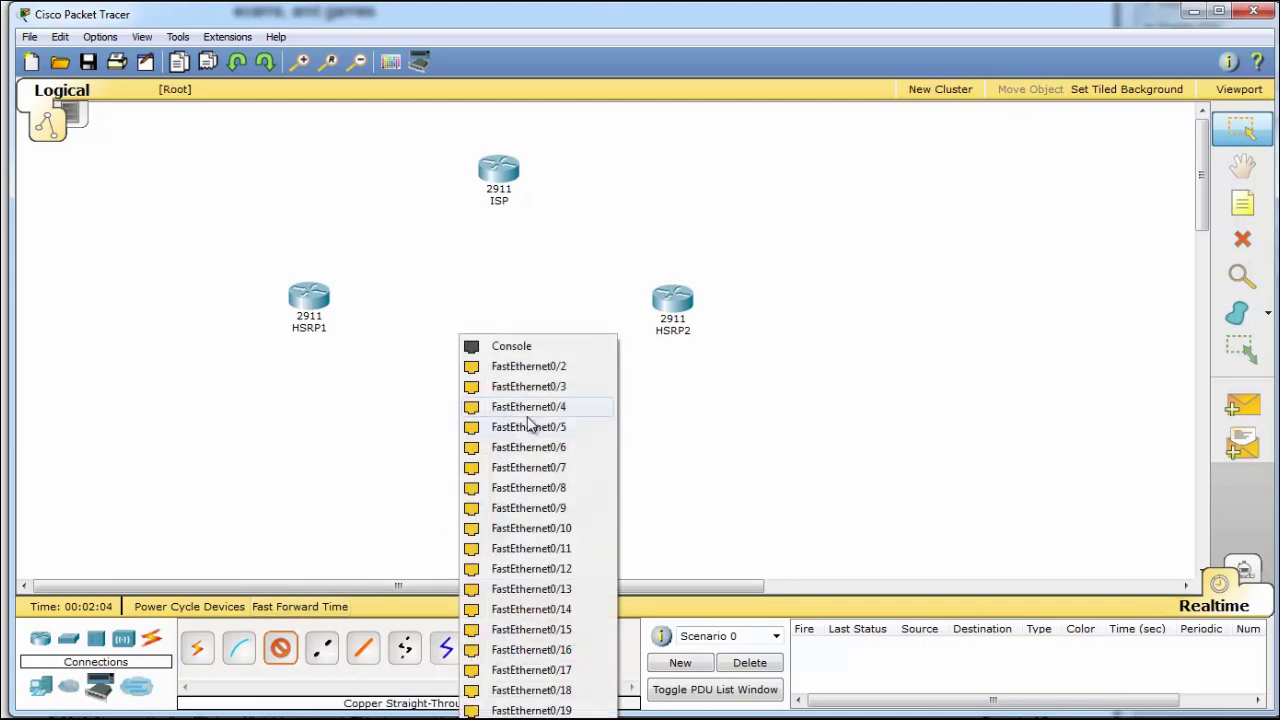
left_click(553, 366)
left_click(312, 300)
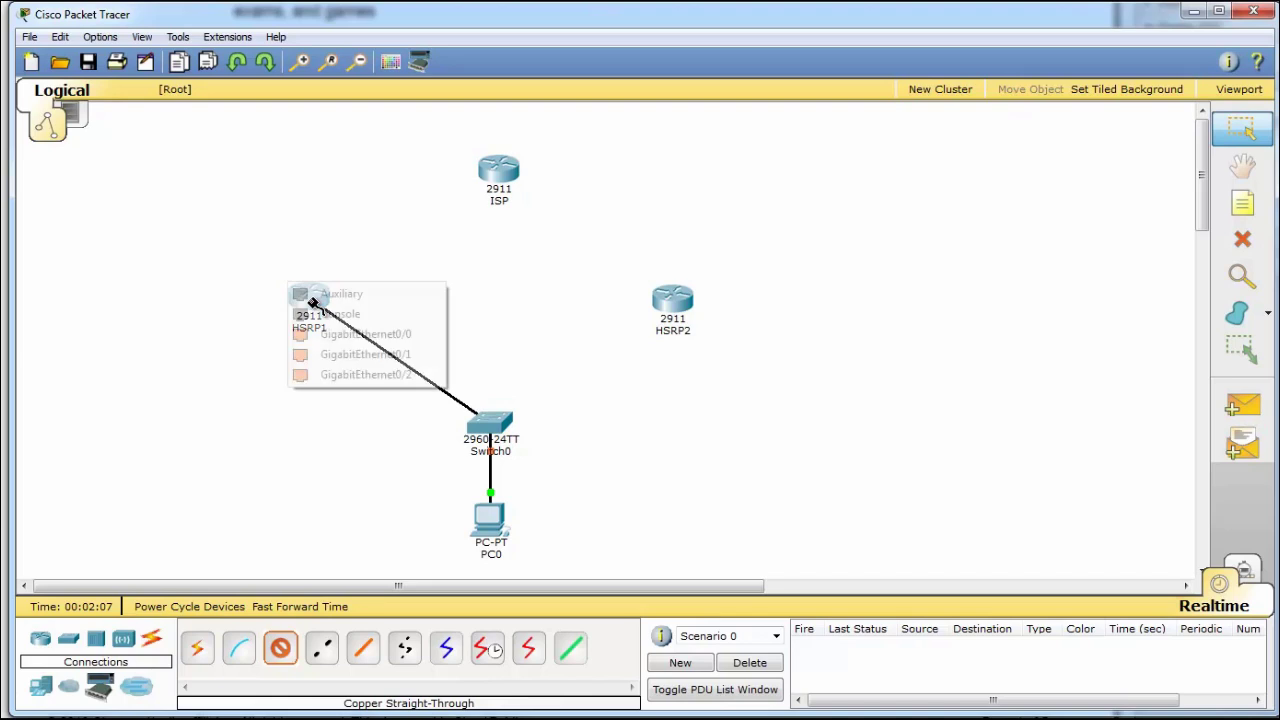
left_click(408, 338)
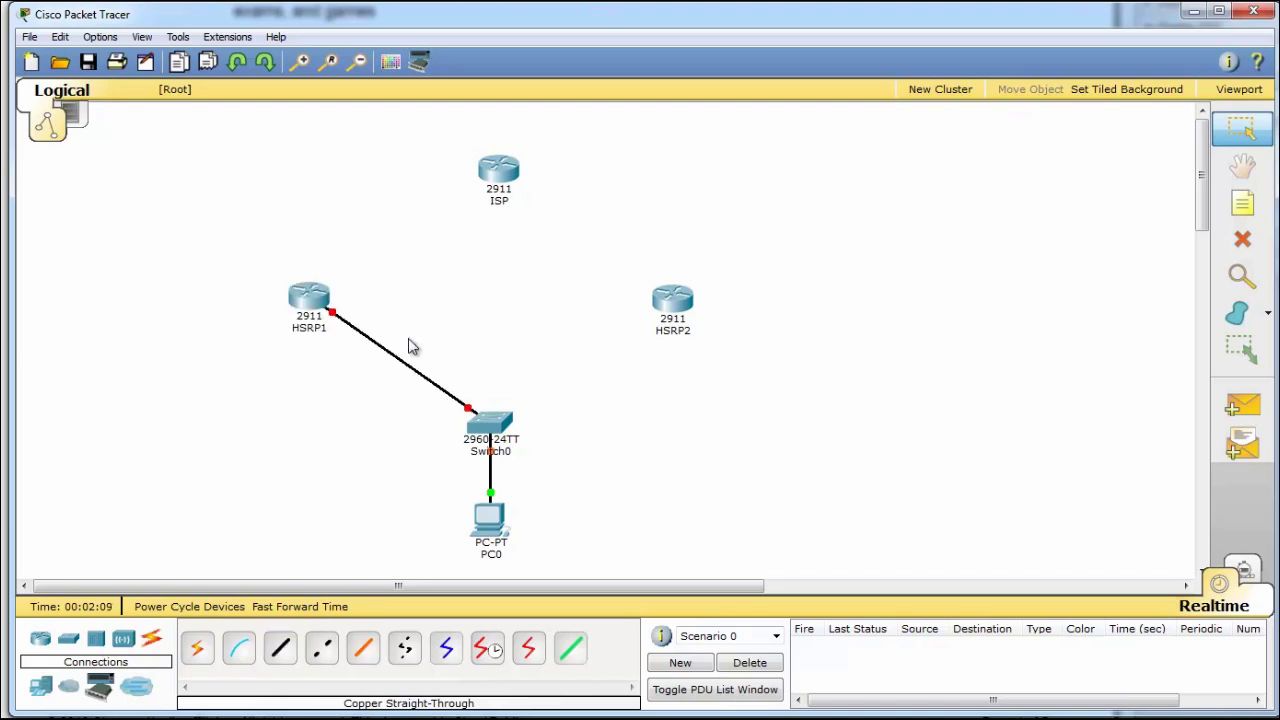
Step: Connect Switch0 FastEthernet0/3 to HSRP2 GigabitEthernet0/0 with a copper straight-through cable
left_click(281, 649)
left_click(495, 422)
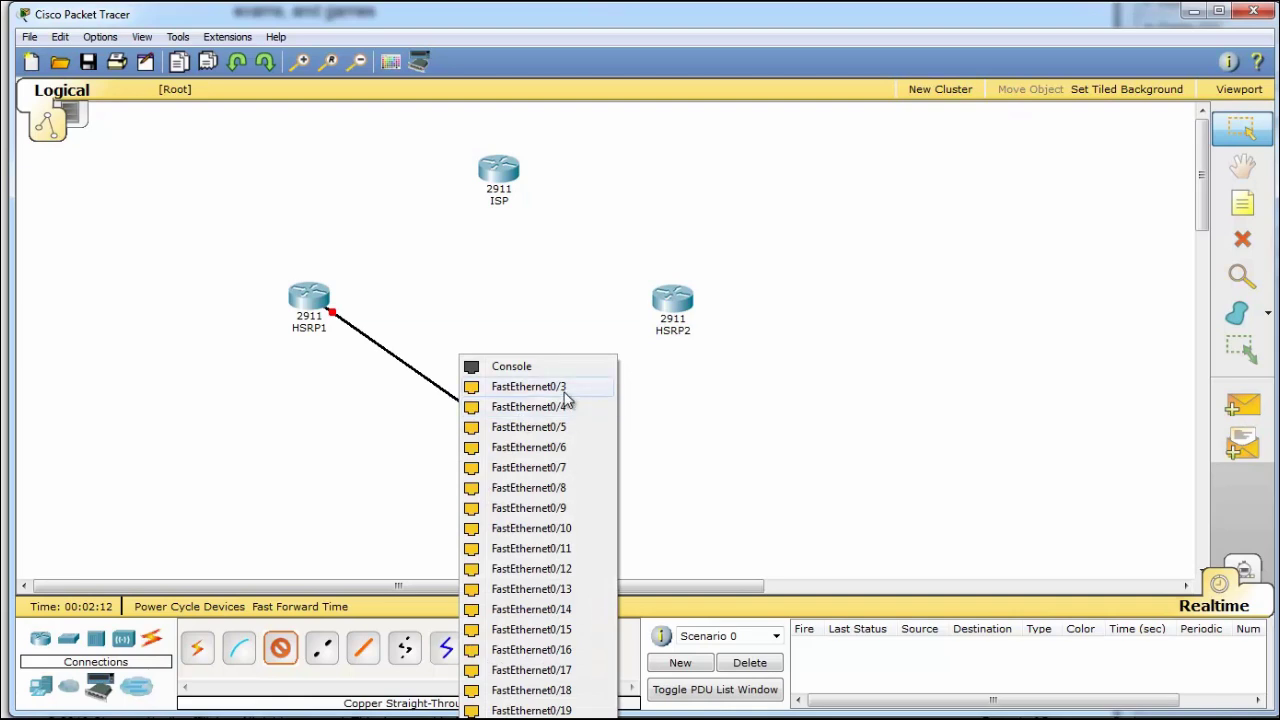
left_click(565, 393)
left_click(672, 300)
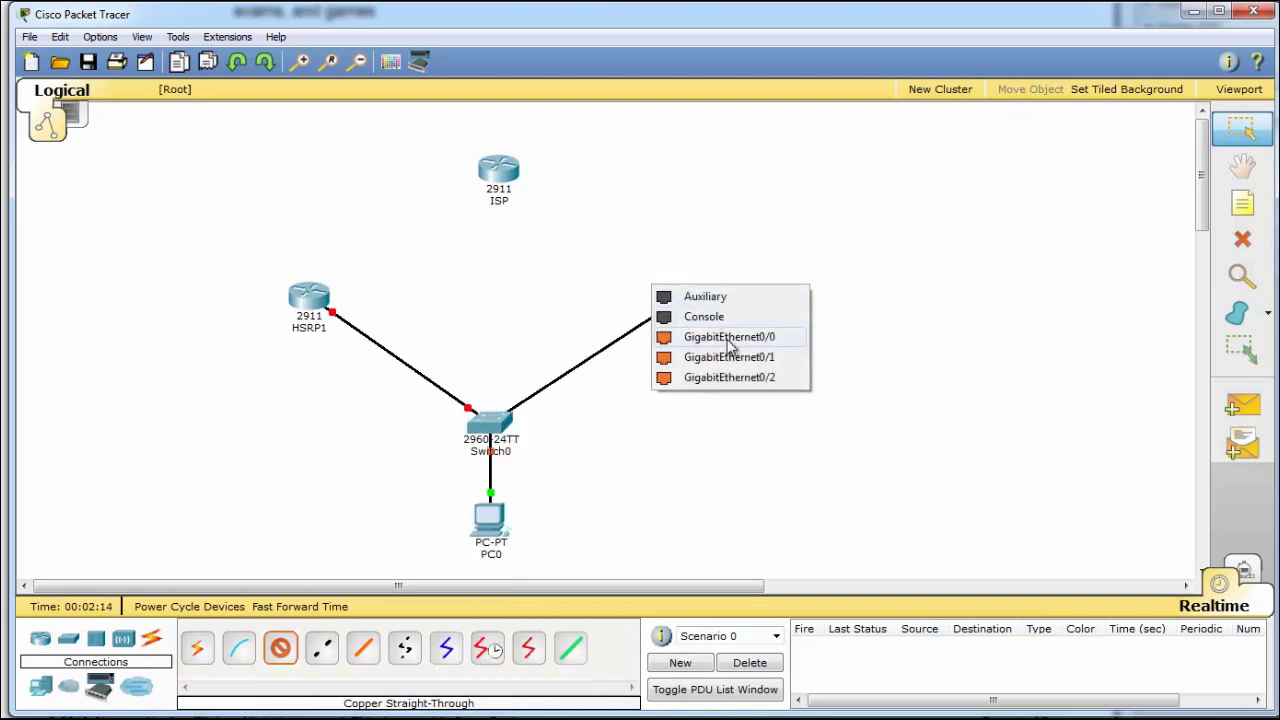
left_click(668, 334)
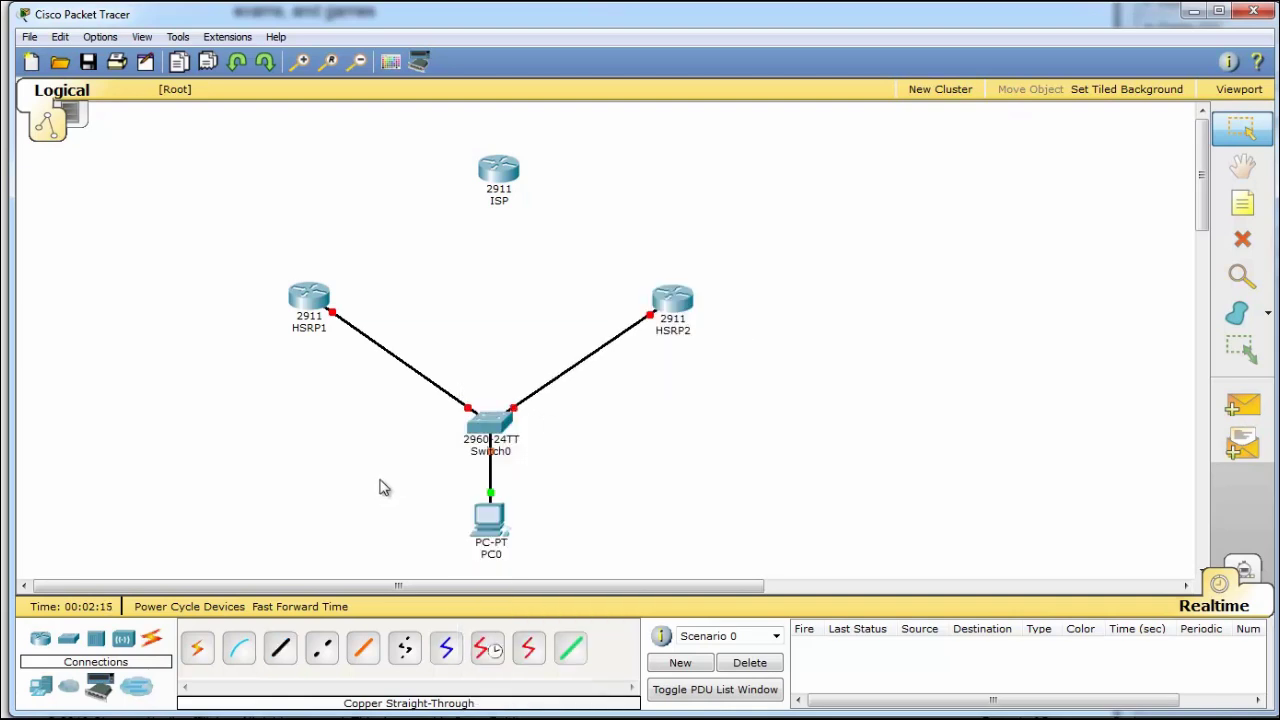
Step: Connect HSRP1 GigabitEthernet0/1 to ISP GigabitEthernet0/1 with a copper cross-over cable
left_click(318, 650)
left_click(308, 298)
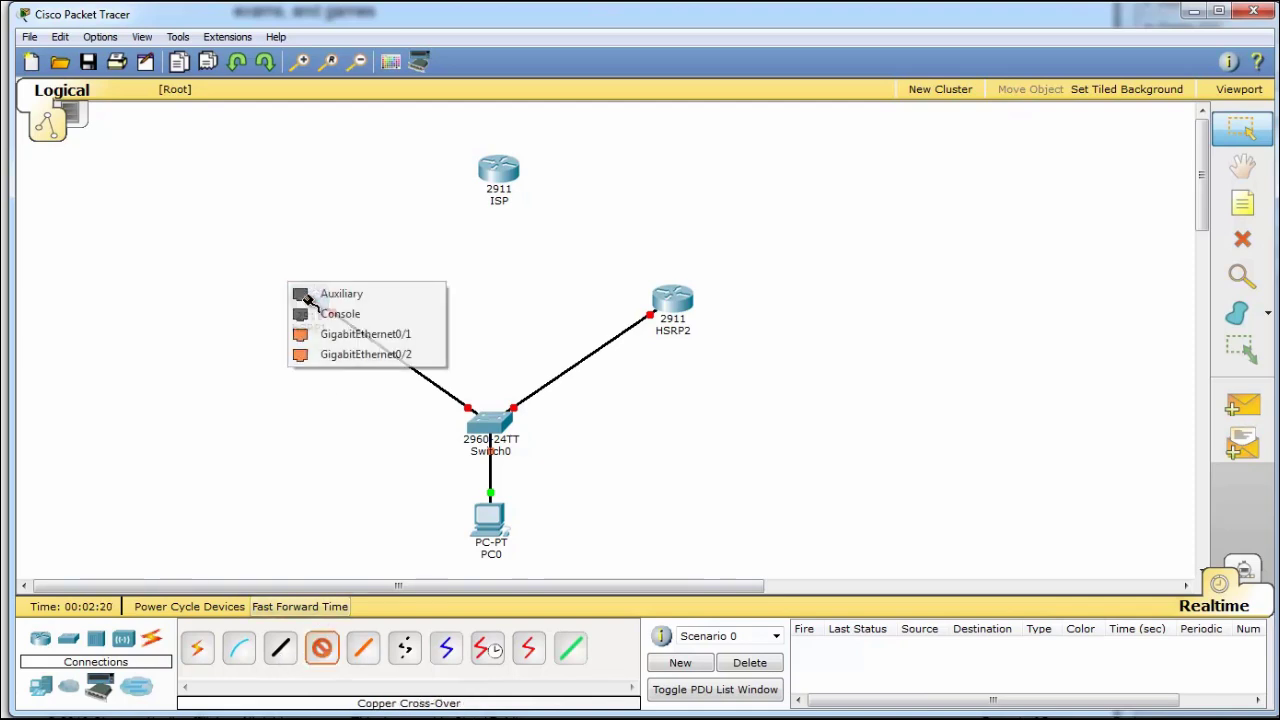
left_click(363, 334)
left_click(498, 171)
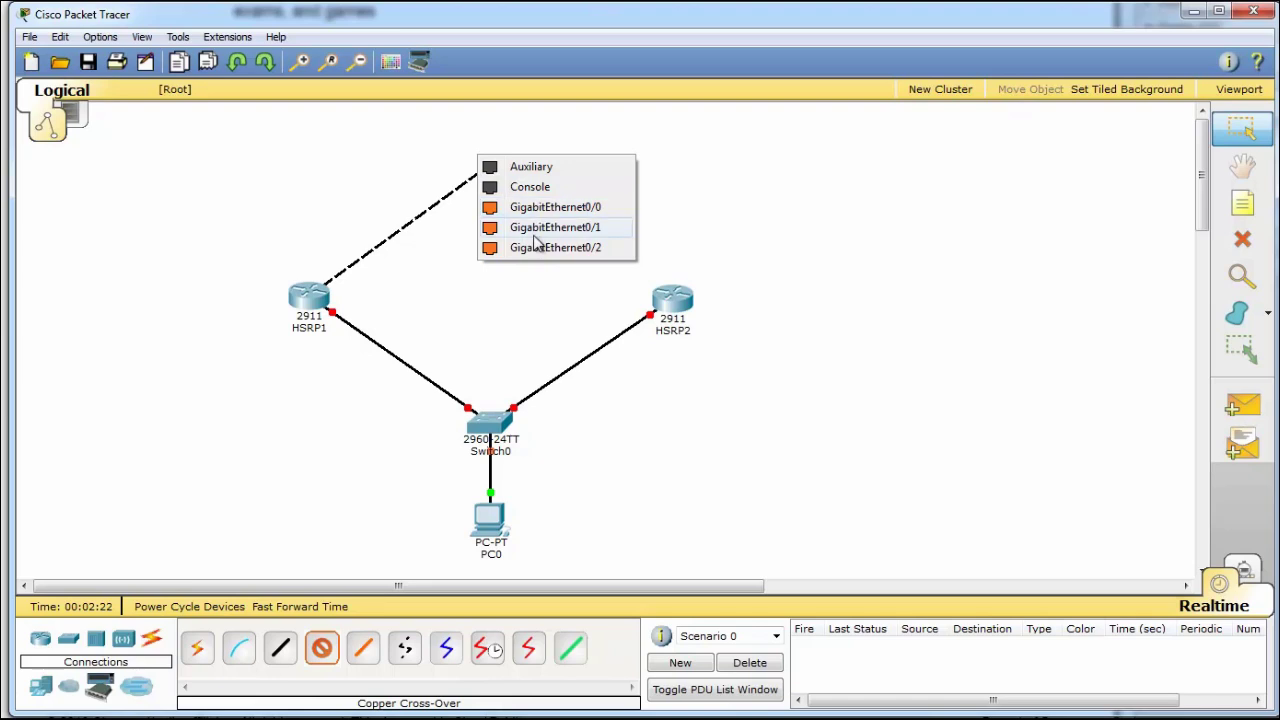
left_click(533, 228)
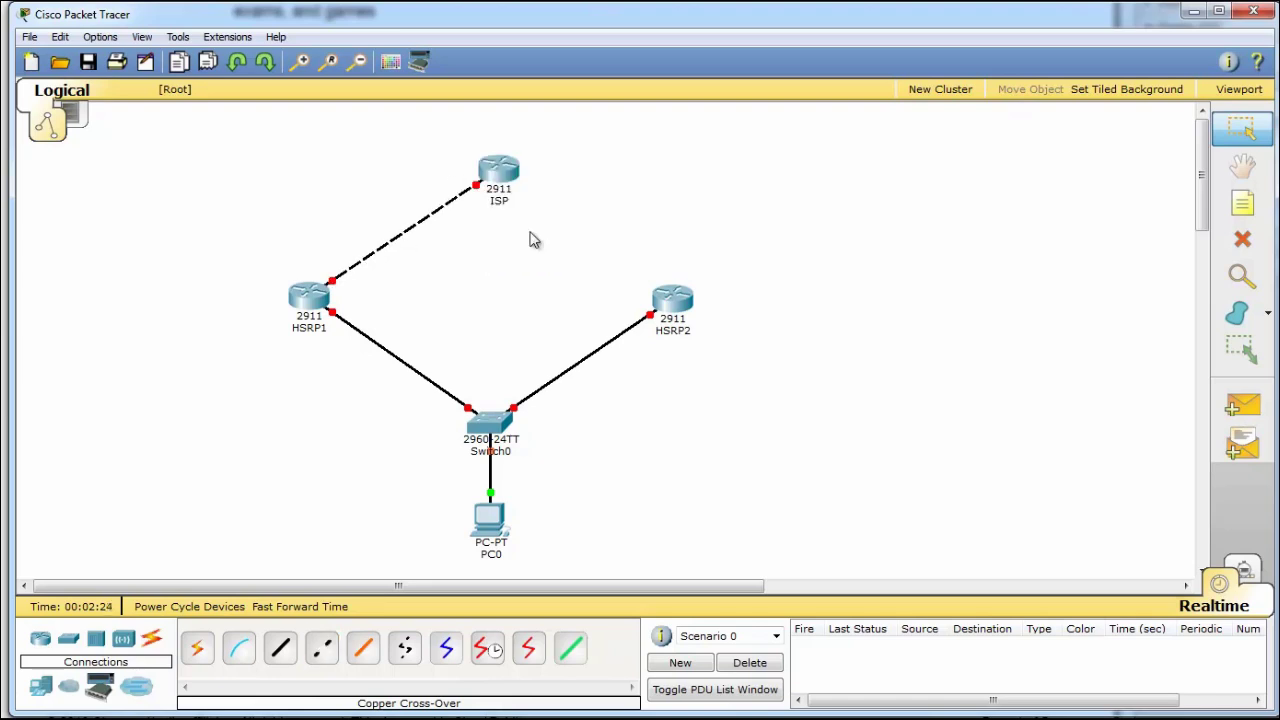
Step: Connect ISP GigabitEthernet0/2 to HSRP2 GigabitEthernet0/1 with a copper cross-over cable
left_click(322, 652)
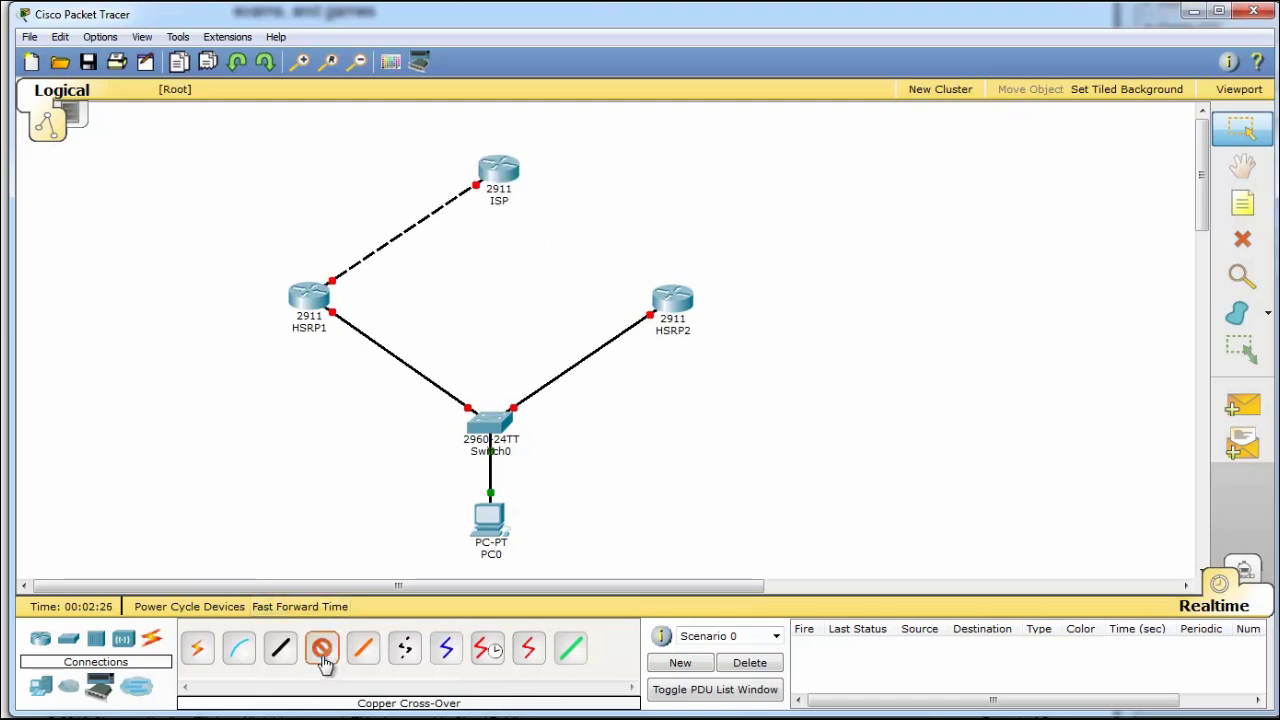
left_click(505, 175)
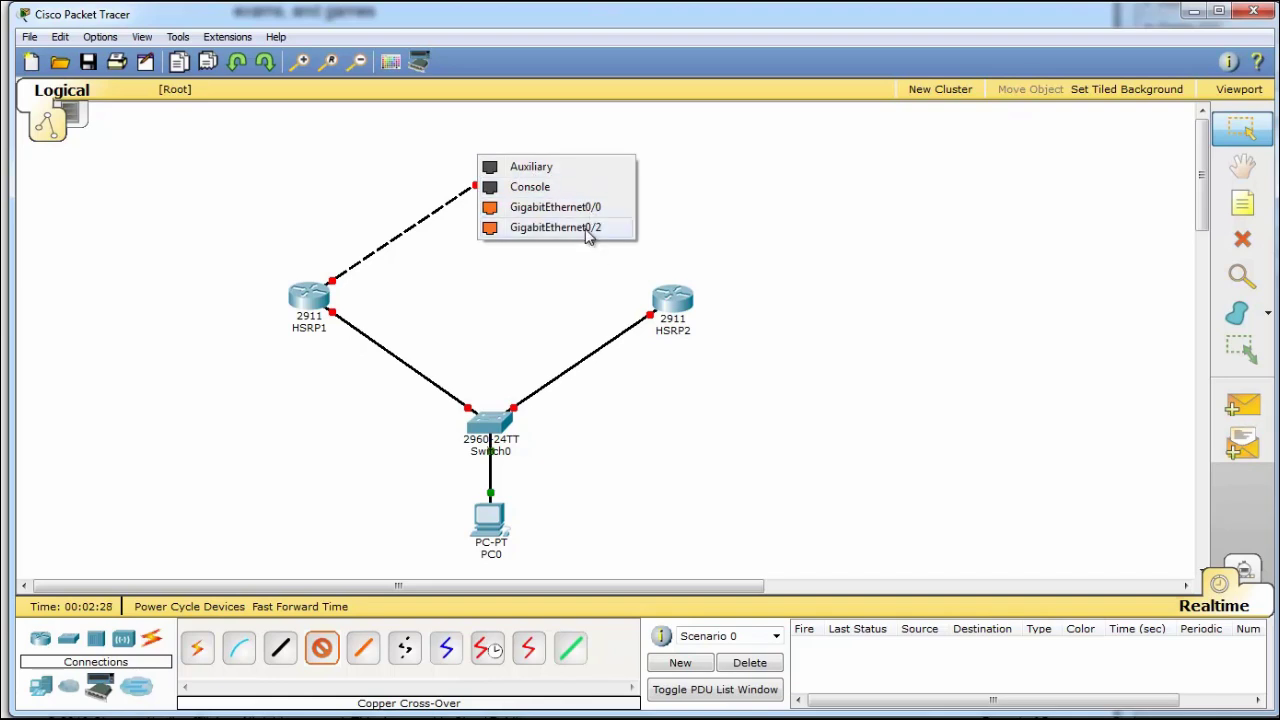
left_click(588, 229)
left_click(670, 297)
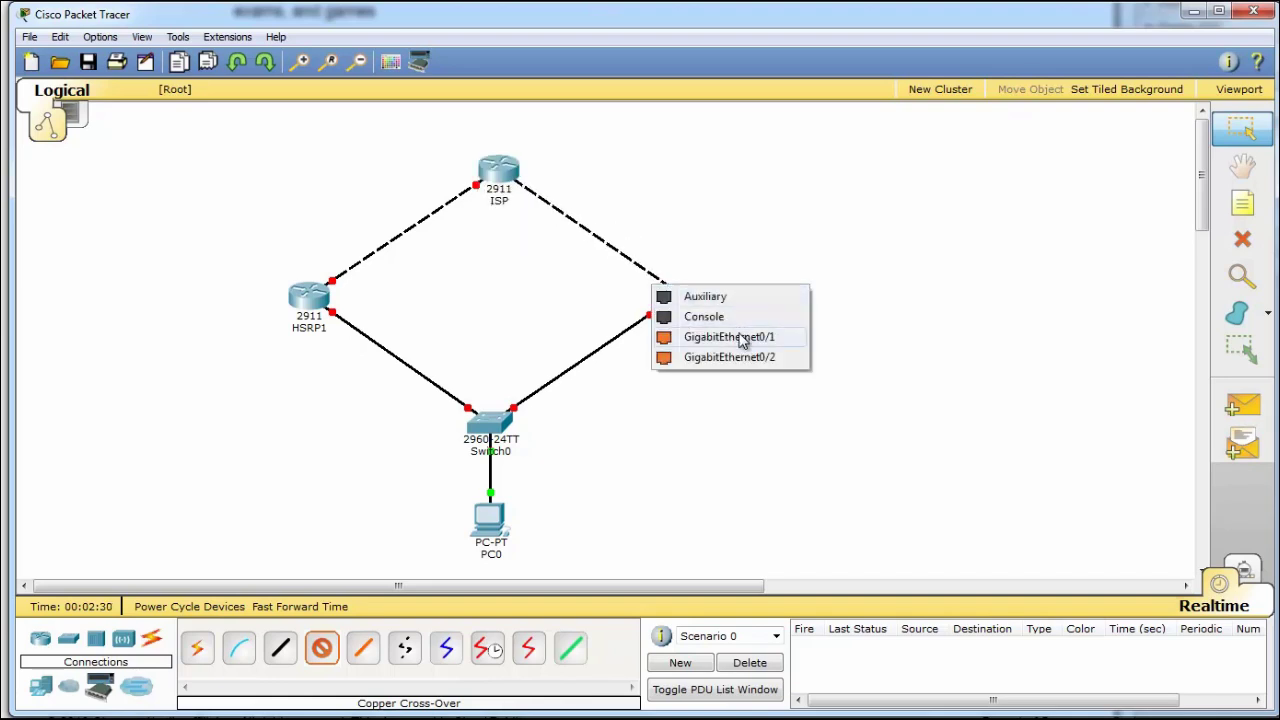
left_click(742, 338)
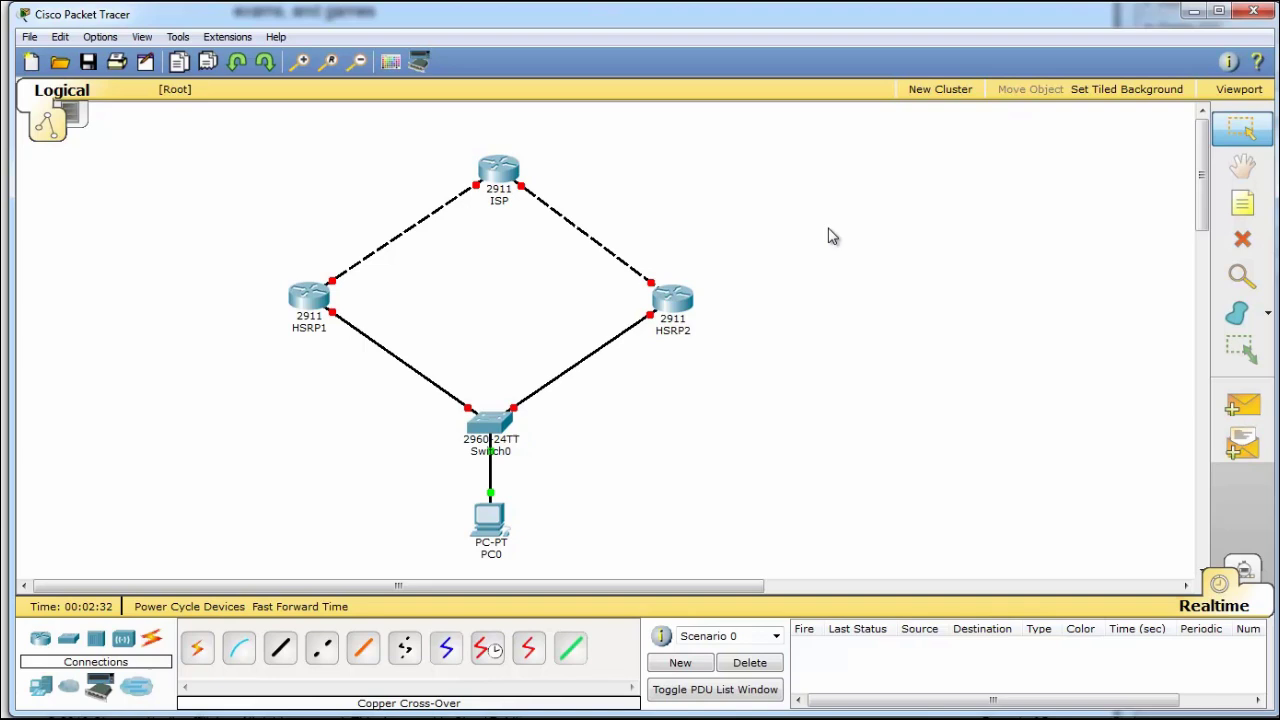
Step: Save the topology as hsrp1.pkt in the saves folder
key("ctrl+s")
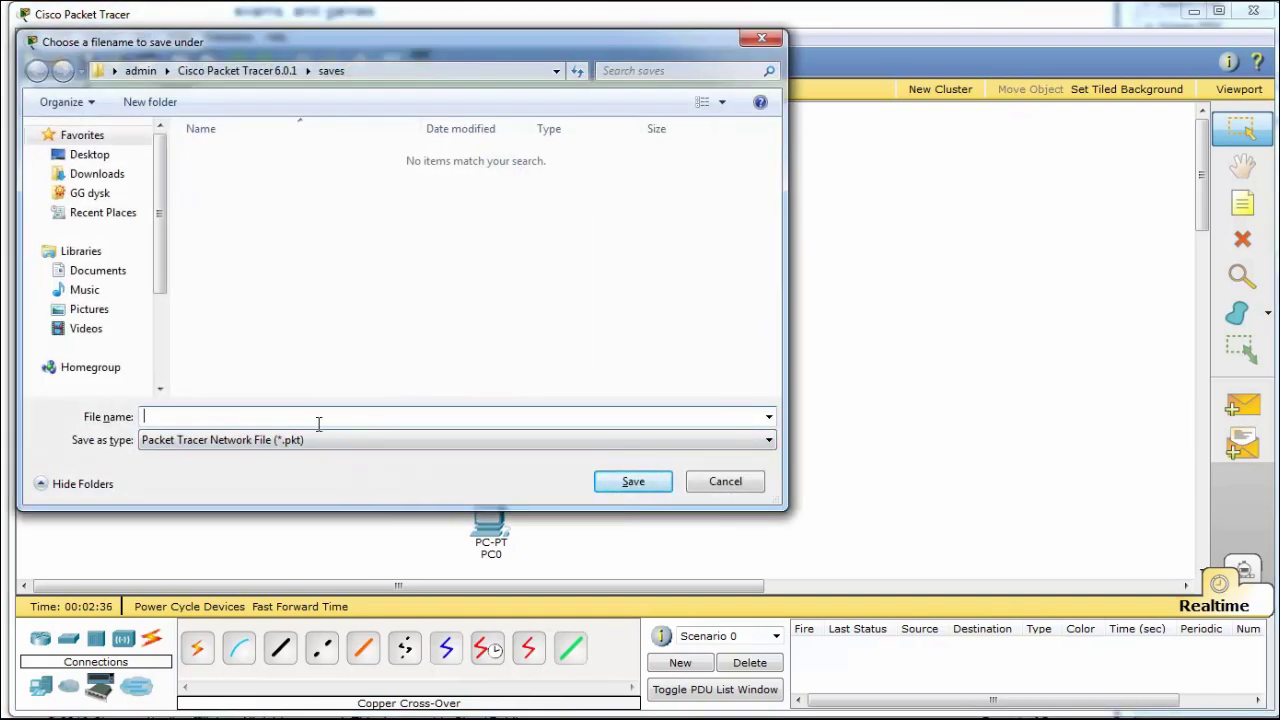
key("Return")
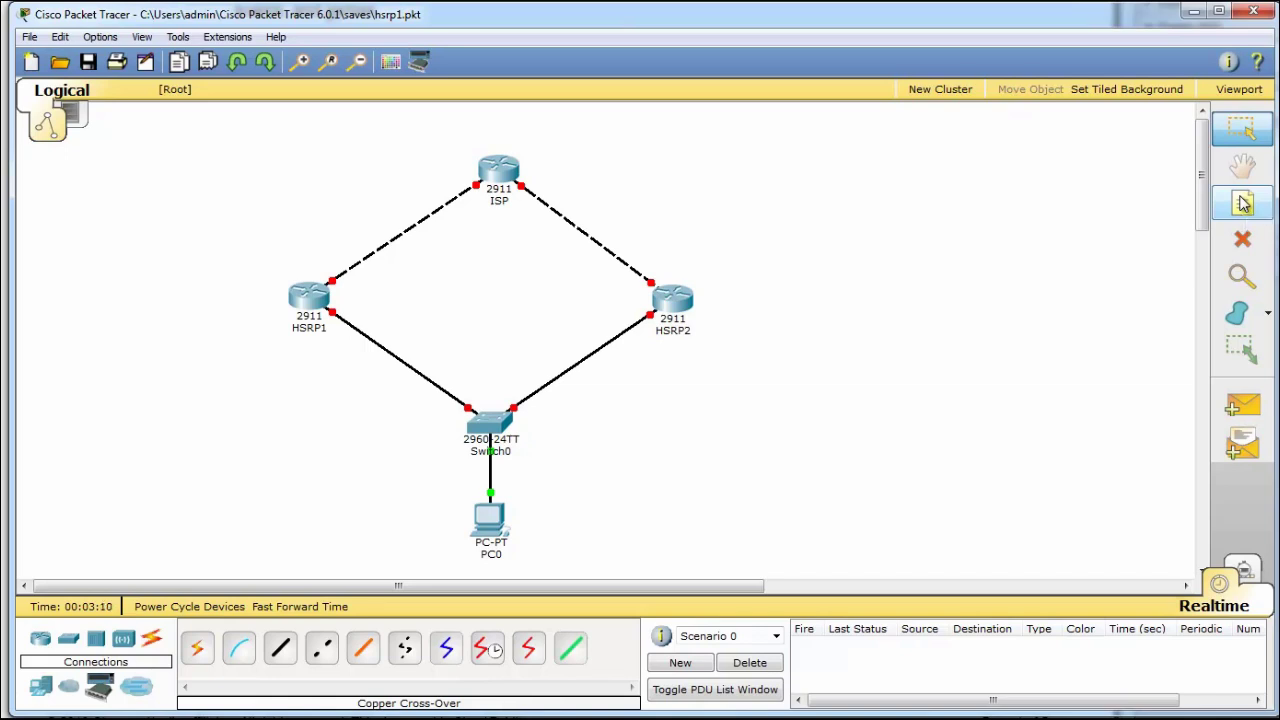
Step: Add the note 192.168.1.0/24 to the workspace beside Switch0, on the side of HSRP2
left_click(1243, 203)
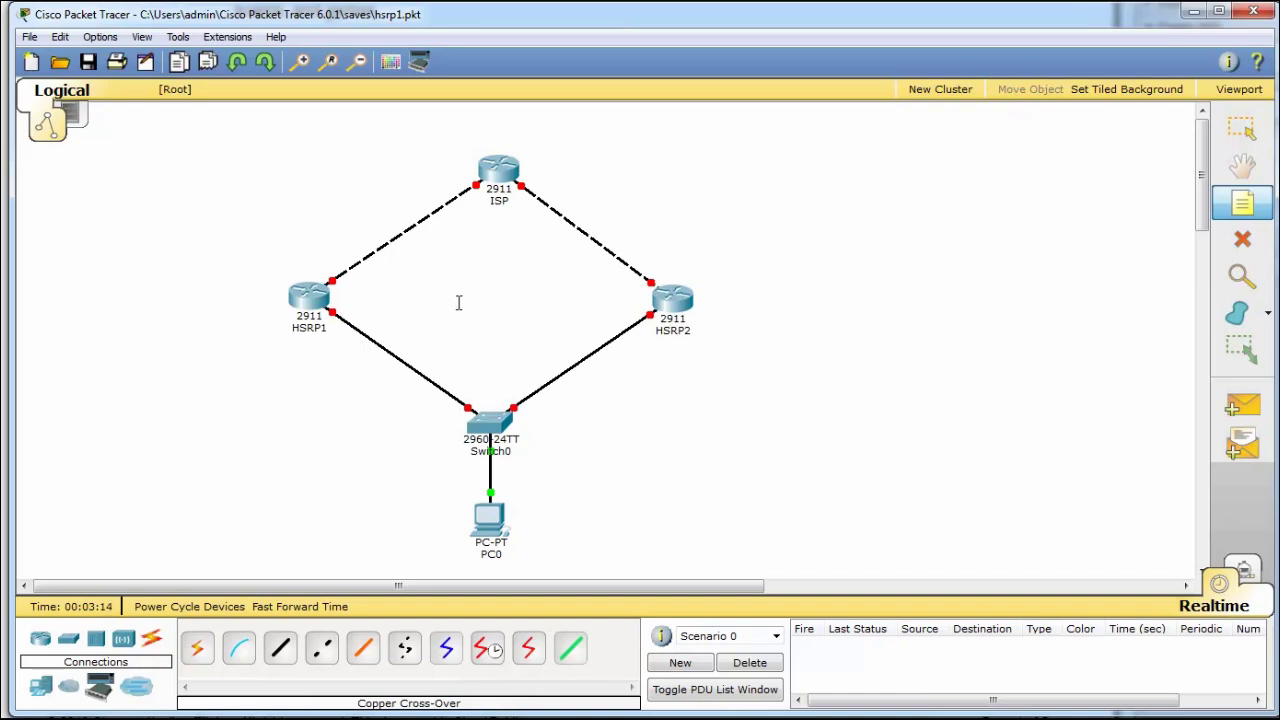
left_click(596, 446)
type("192.168.1.0/24")
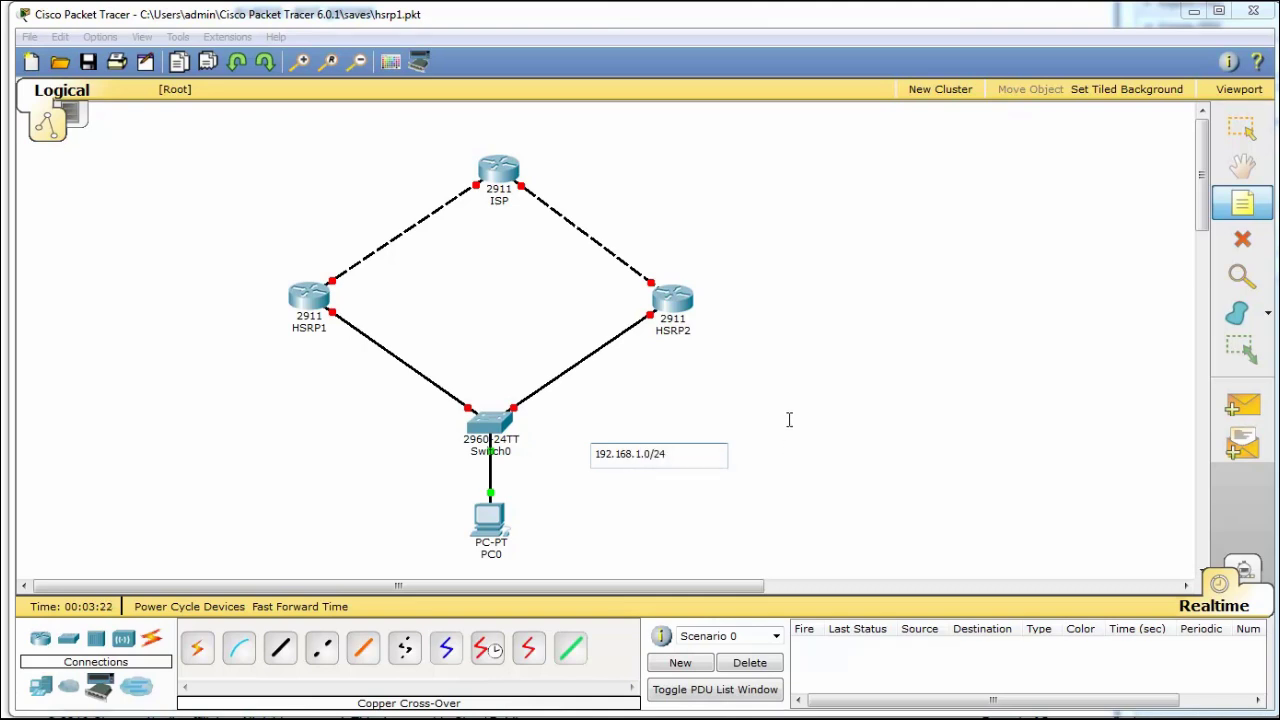
left_click(789, 420)
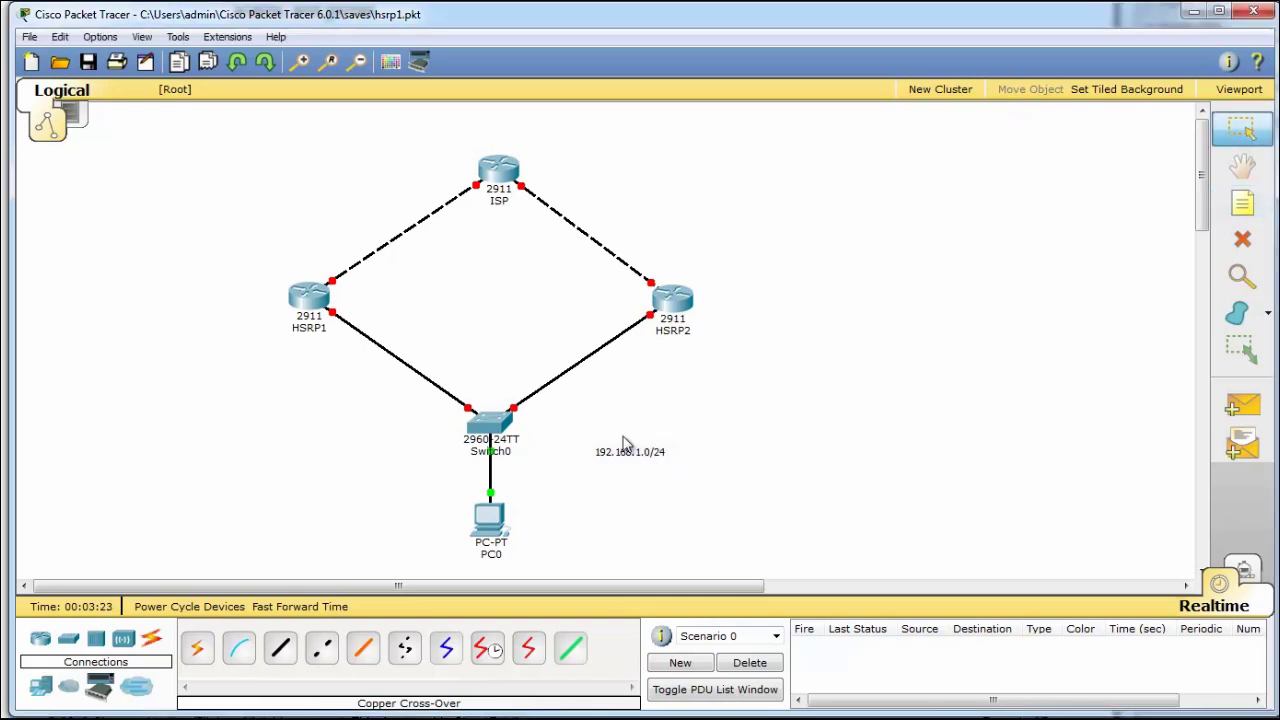
Step: Move the 192.168.1.0/24 note slightly up and farther from Switch0, keeping its text
left_click(1243, 205)
left_click(668, 470)
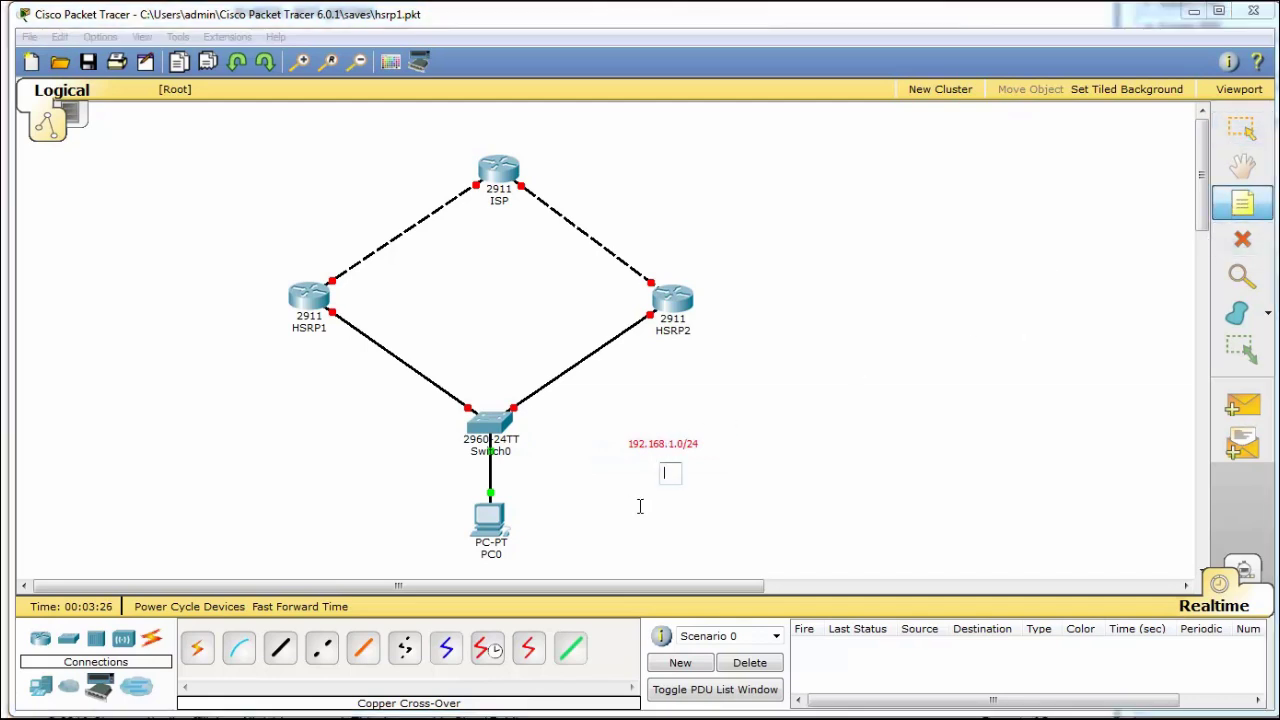
left_click(668, 445)
left_click_drag(709, 447, 597, 458)
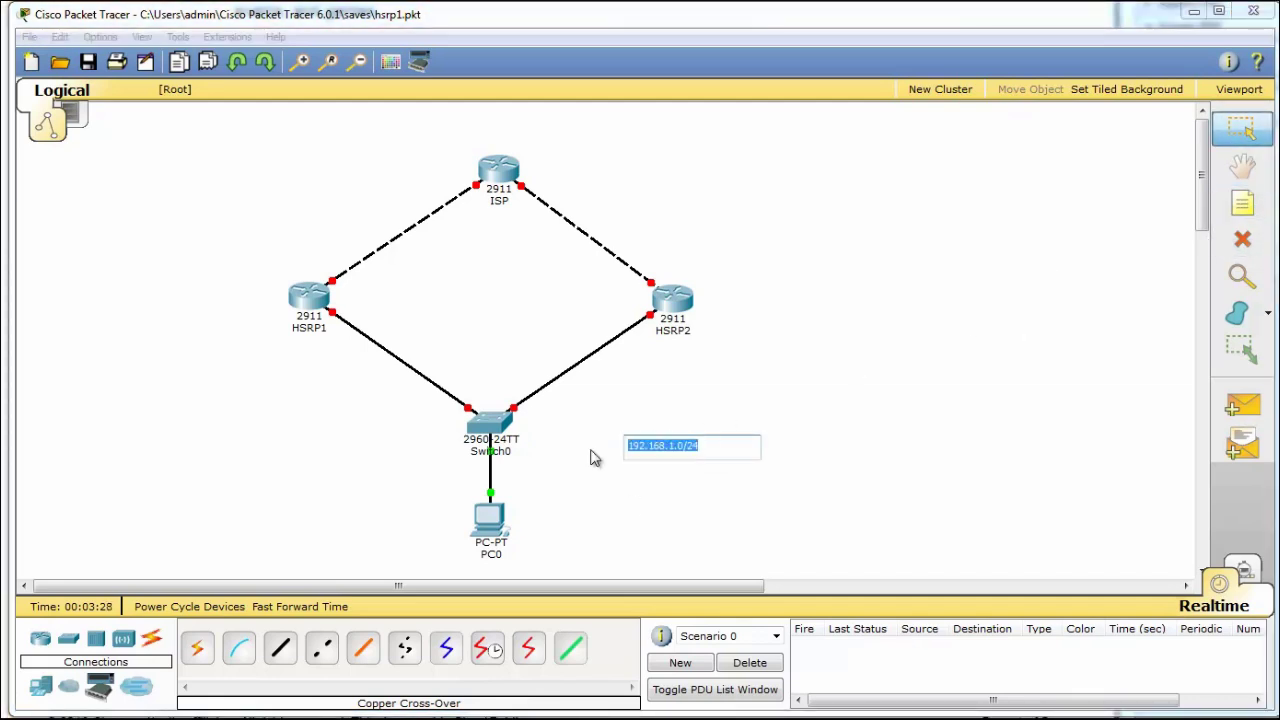
left_click(635, 487)
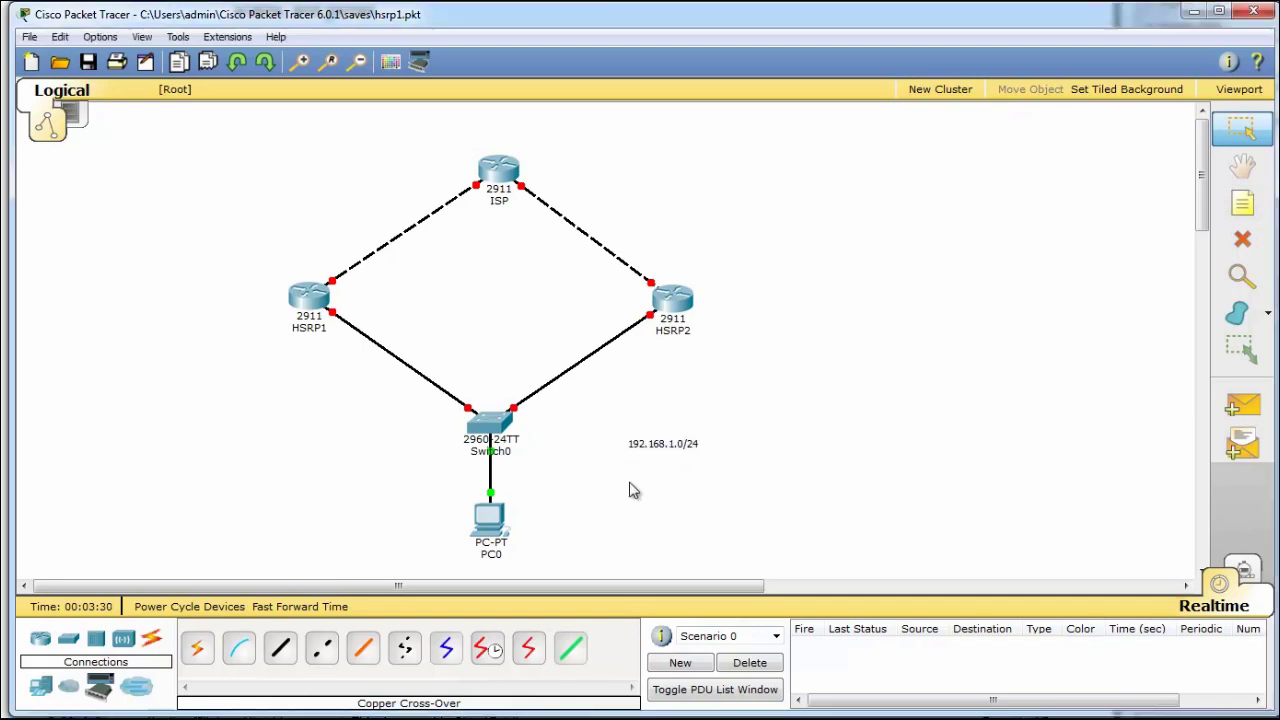
mouse_move(692, 445)
left_mouse_down()
mouse_move(673, 437)
mouse_move(684, 446)
left_mouse_up()
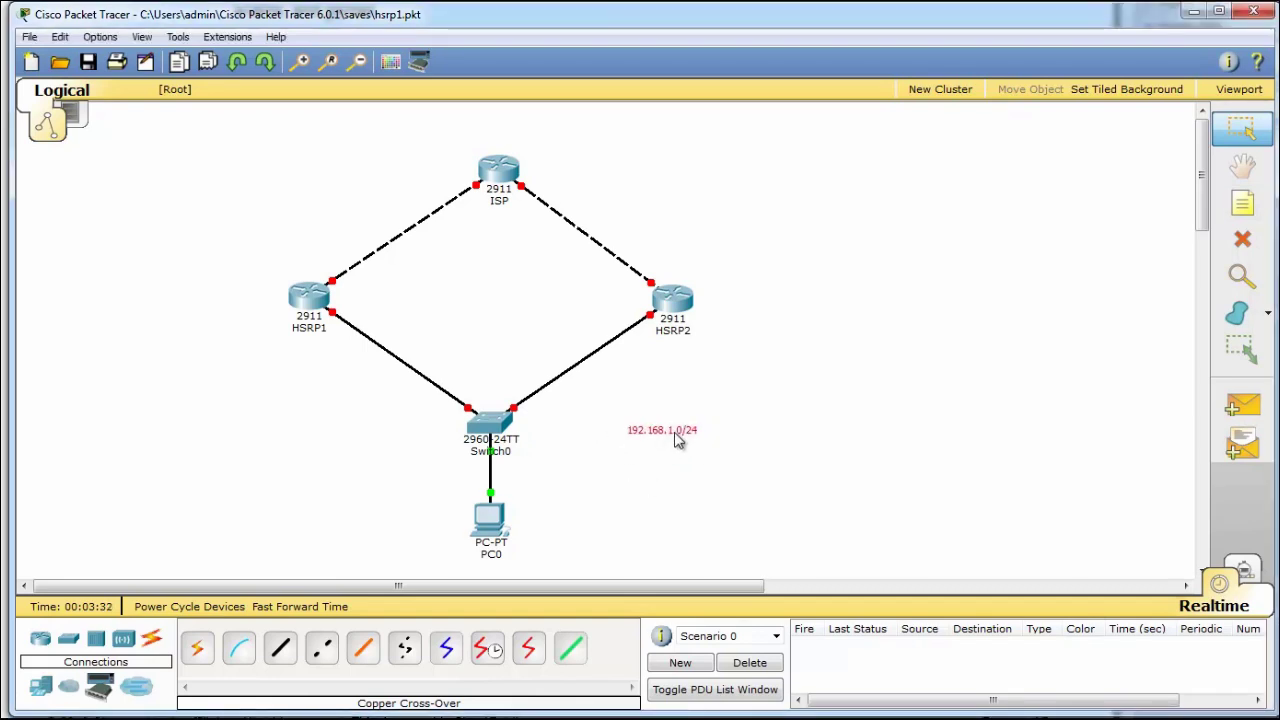
Step: Add a note reading .11 beside PC0 for its host address
left_click(1232, 210)
left_click(546, 516)
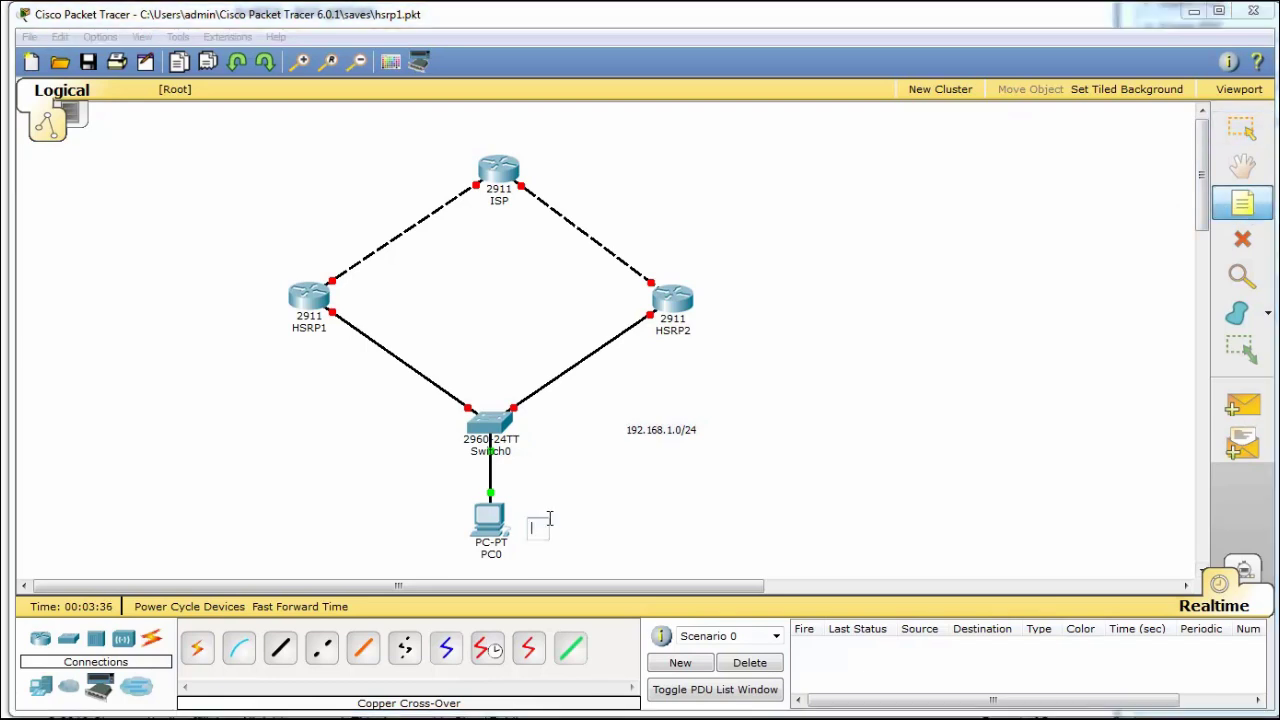
left_click(745, 489)
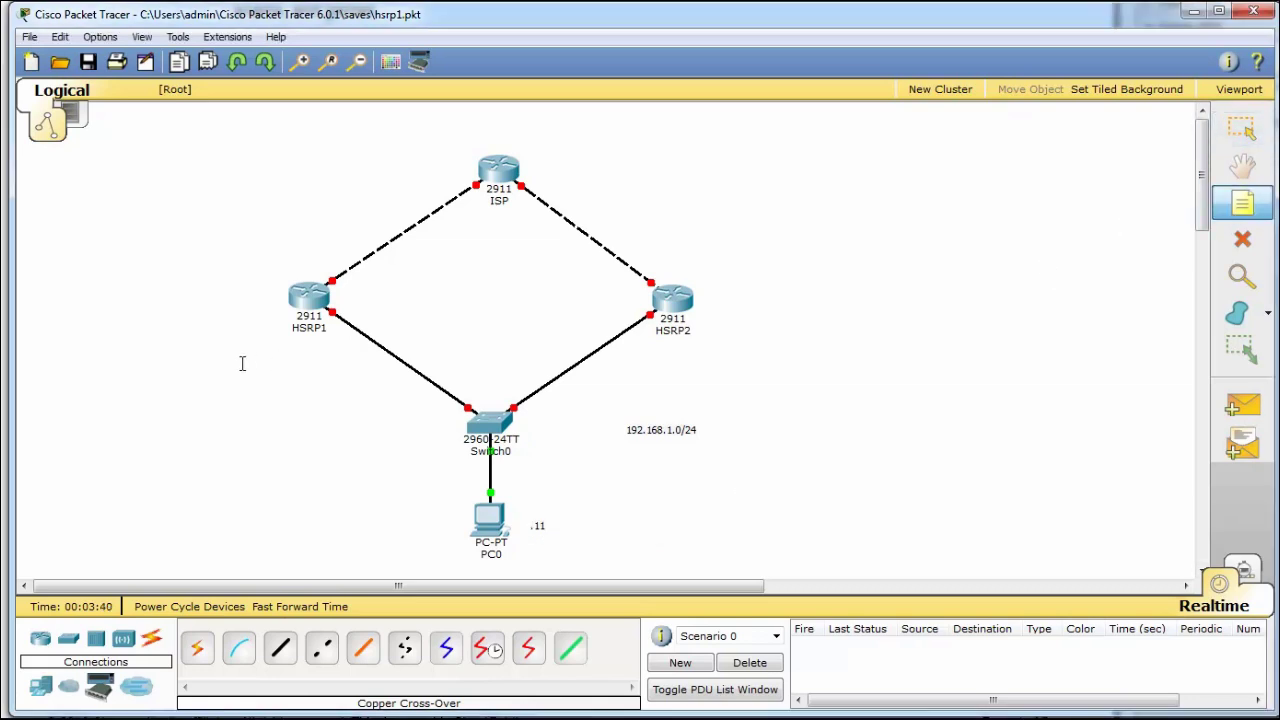
Step: Add a note reading .2 just below and outside HSRP1 for its host address
left_click(254, 331)
type(".2")
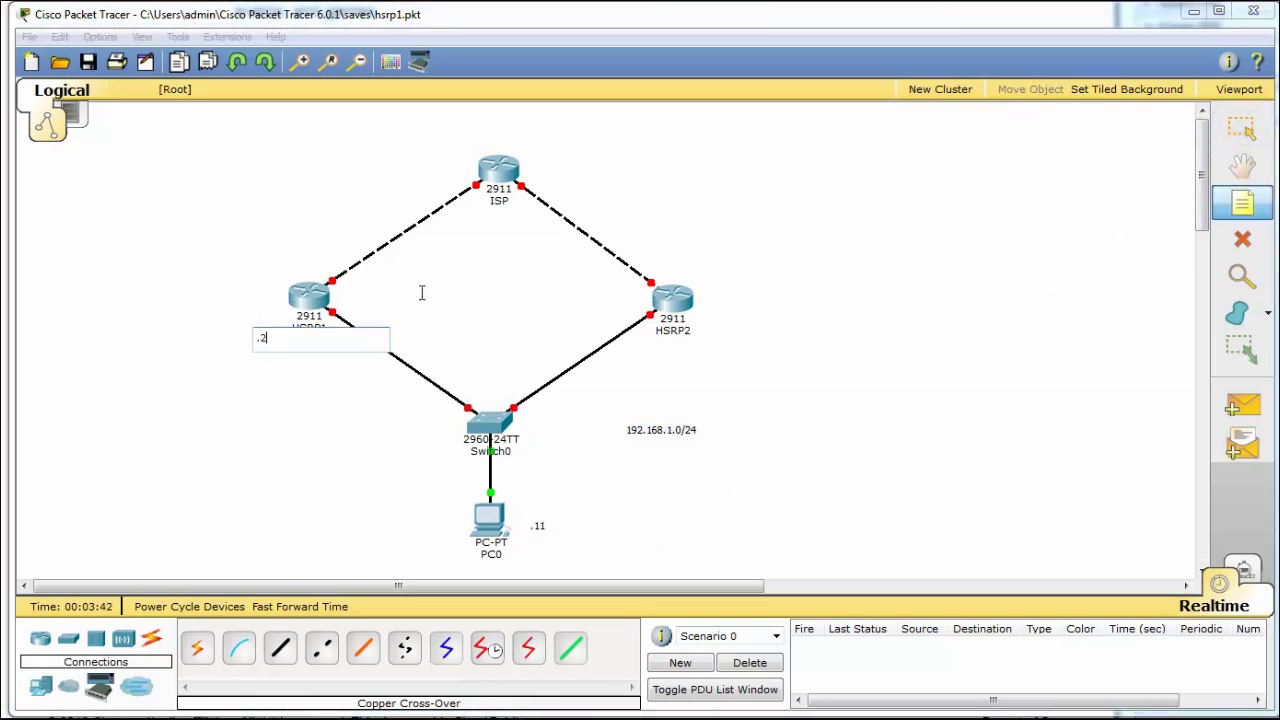
key("Escape")
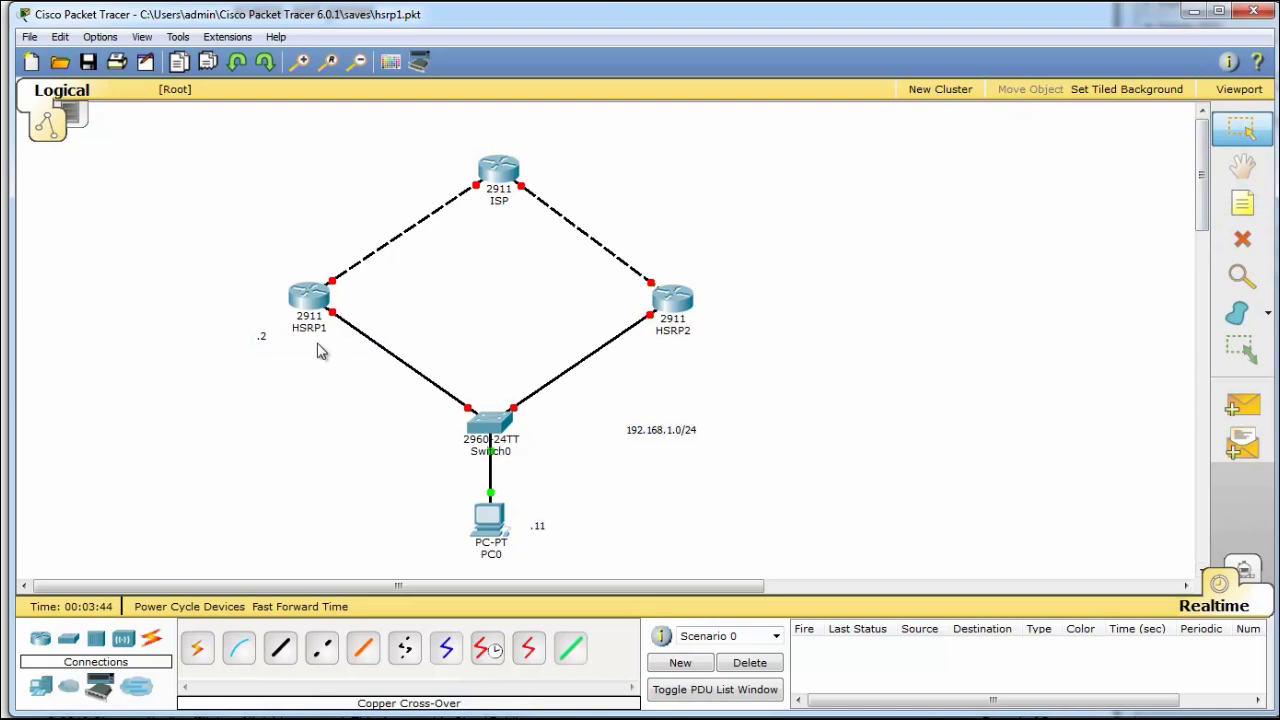
Step: Change the host address note near HSRP1 to .1 and add a note reading .2 just outside HSRP2
double_click(263, 338)
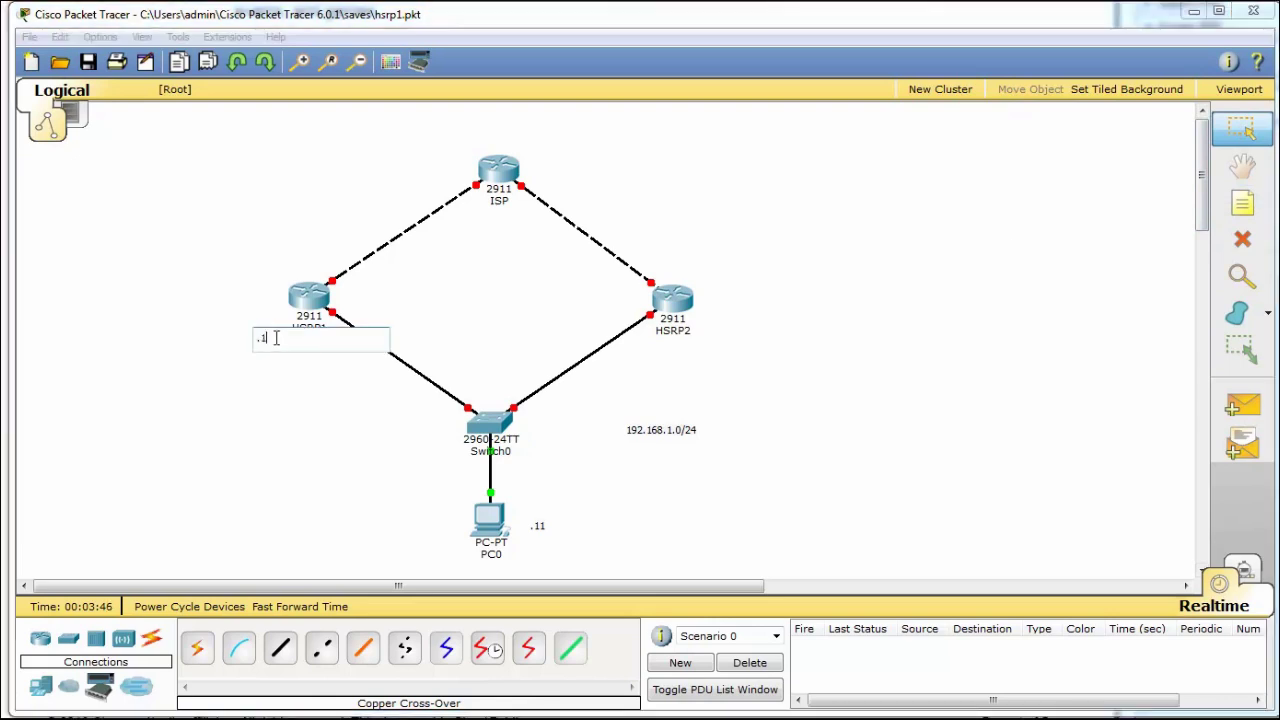
left_click(845, 306)
left_click(1243, 204)
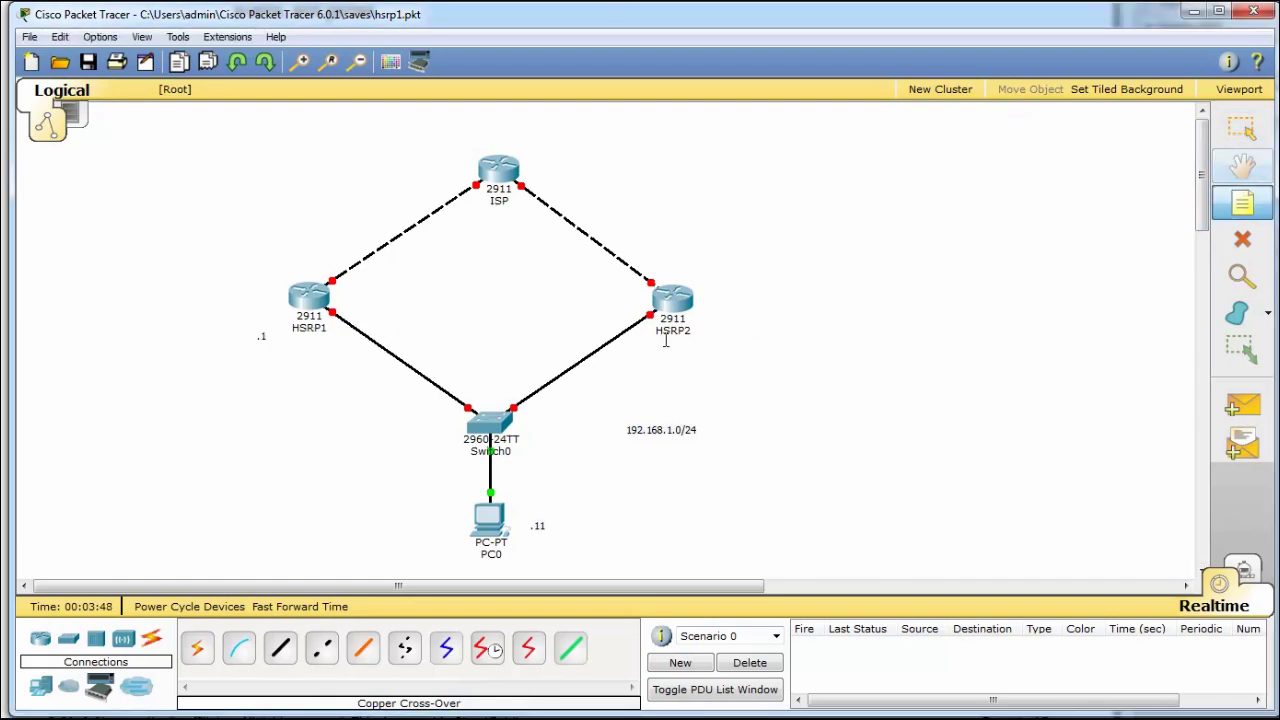
left_click(710, 330)
type(".")
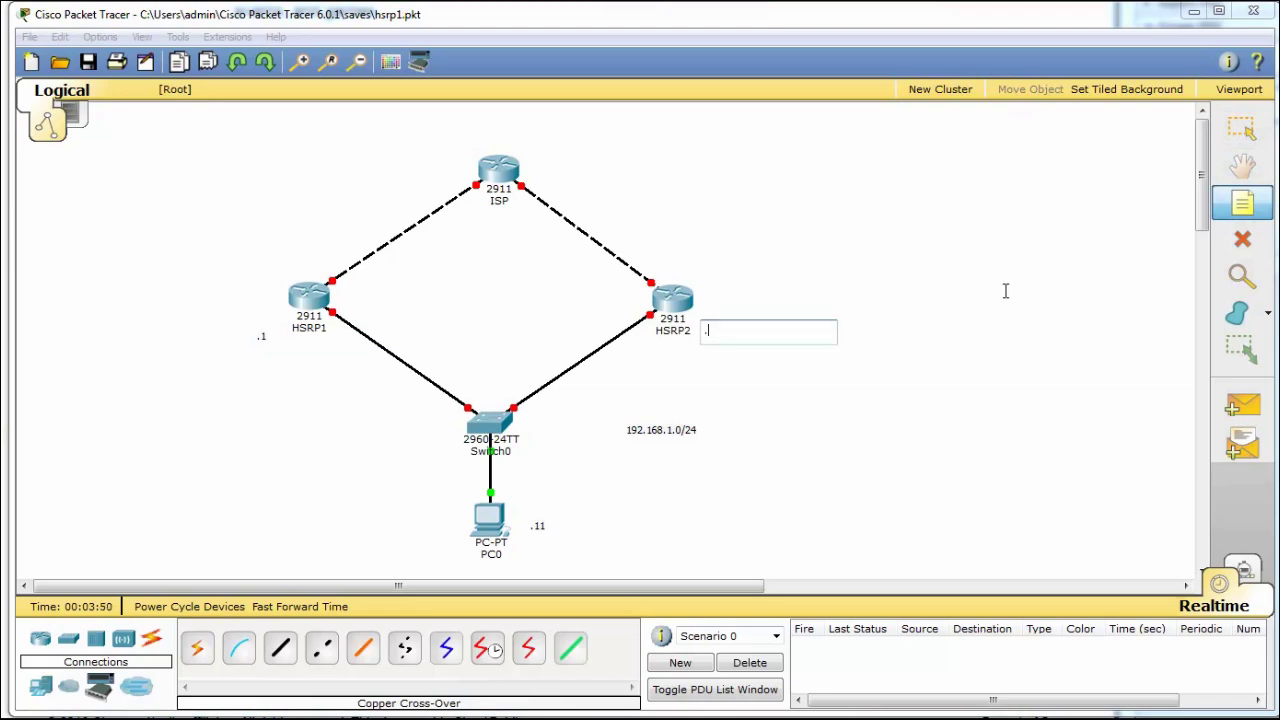
left_click(1005, 290)
Step: Add the note DG: 192.168.1.254 midway between HSRP1 and HSRP2 and nudge it to the centre of the topology
left_click(1243, 204)
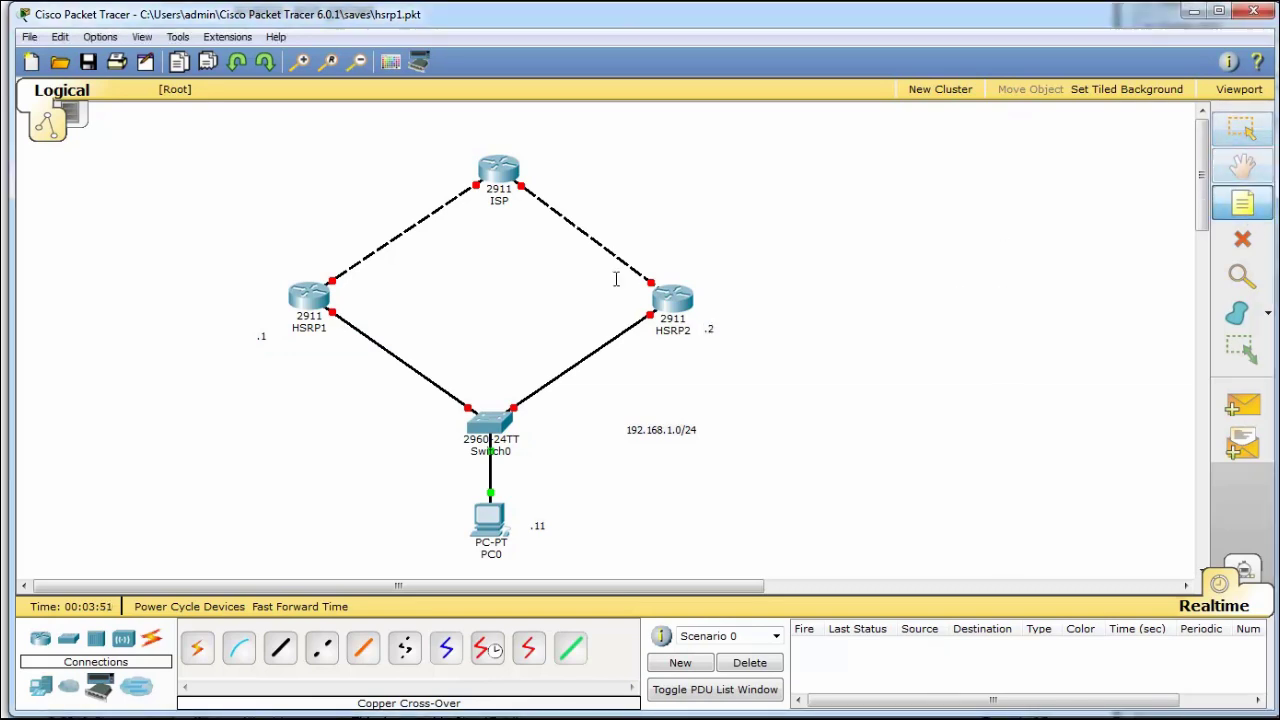
left_click(465, 306)
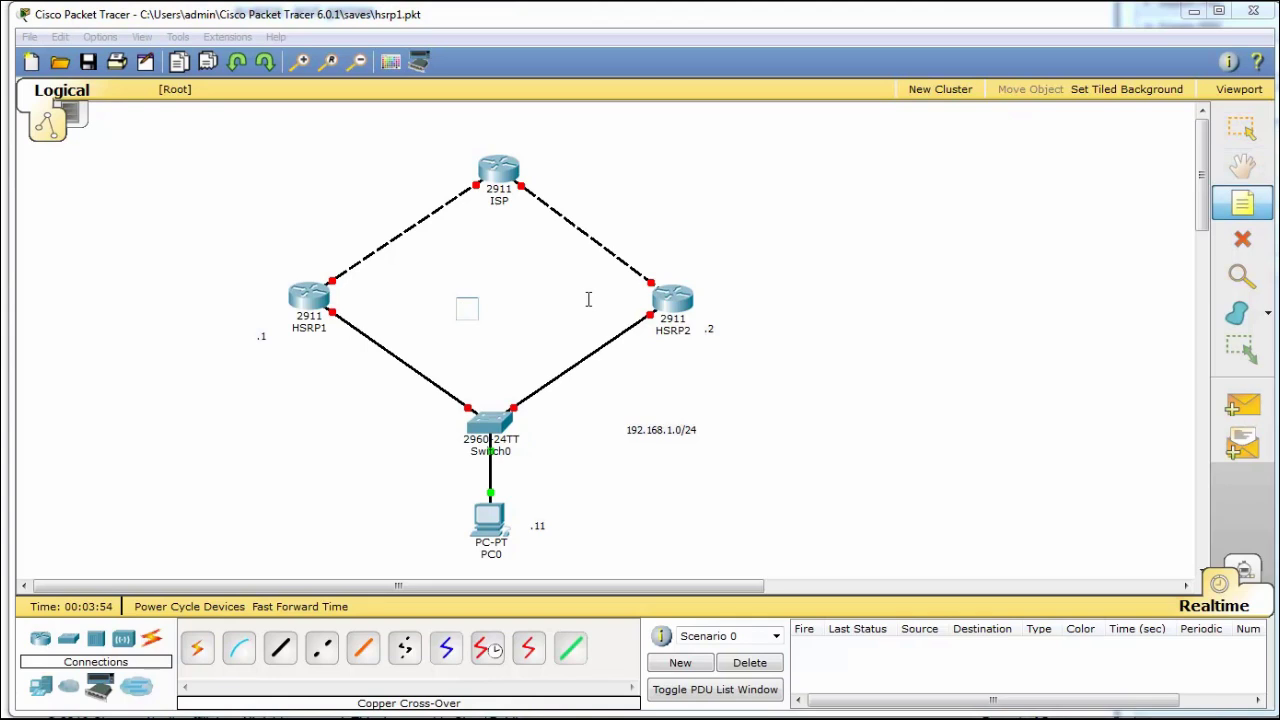
type("DG: 192.168.1.254")
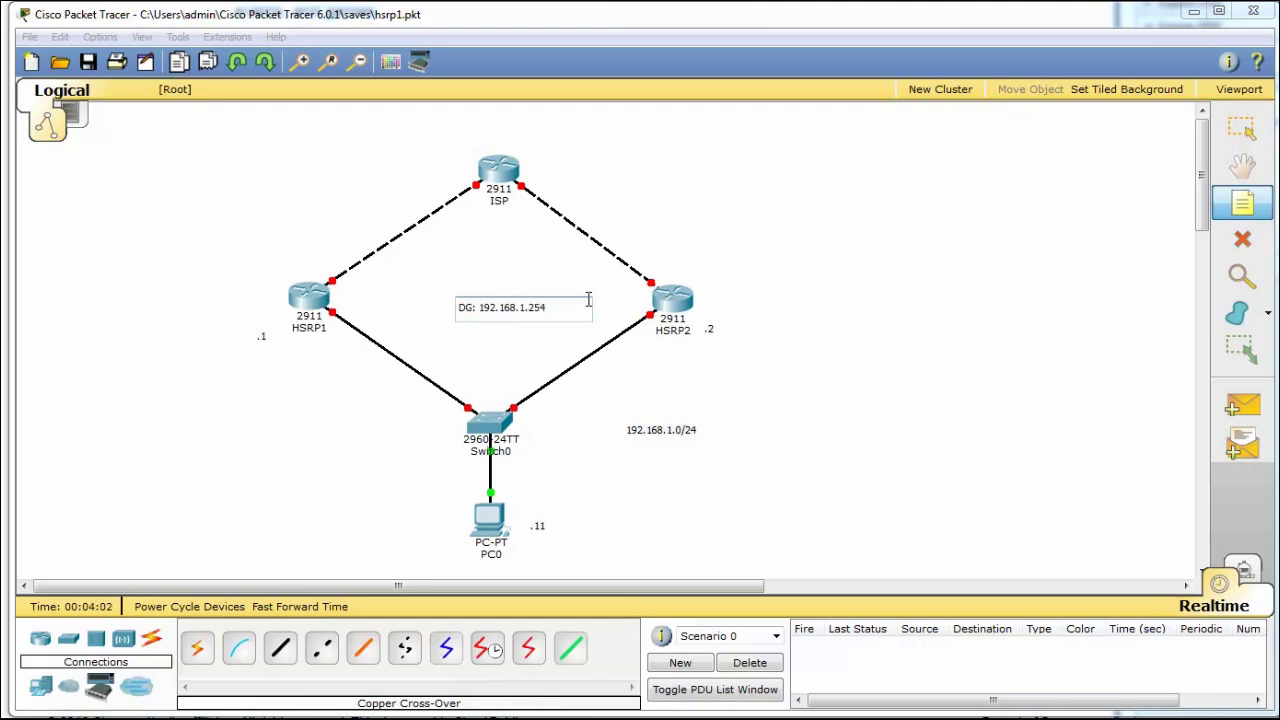
left_click(692, 376)
left_click_drag(534, 310, 520, 320)
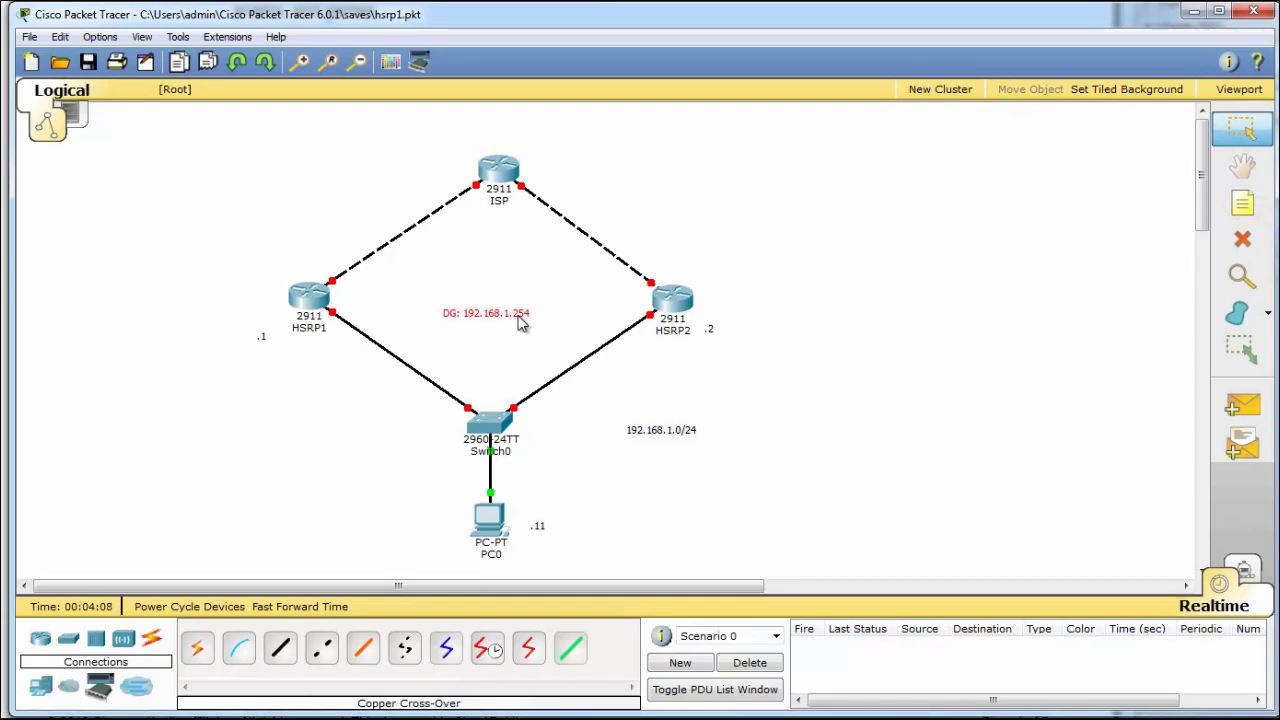
left_click_drag(518, 315, 521, 312)
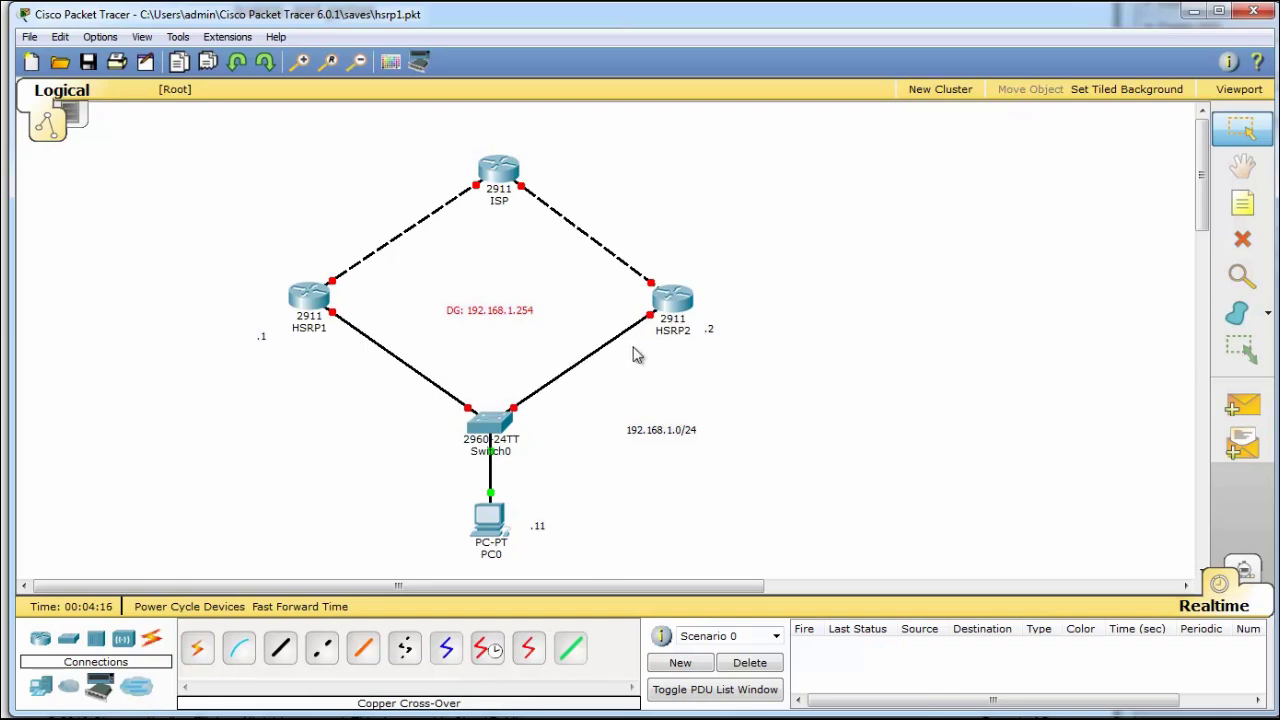
mouse_move(523, 316)
left_mouse_down()
mouse_move(449, 289)
mouse_move(537, 310)
mouse_move(493, 309)
mouse_move(520, 314)
left_mouse_up()
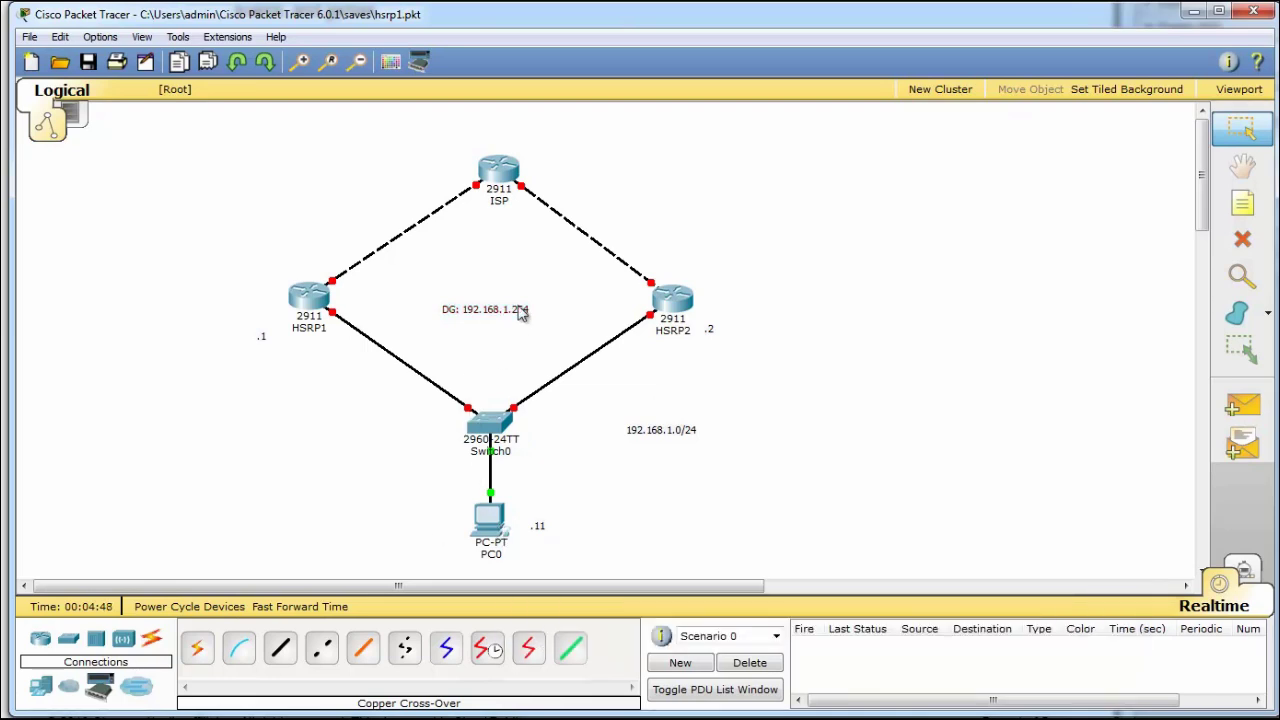
left_click(500, 520)
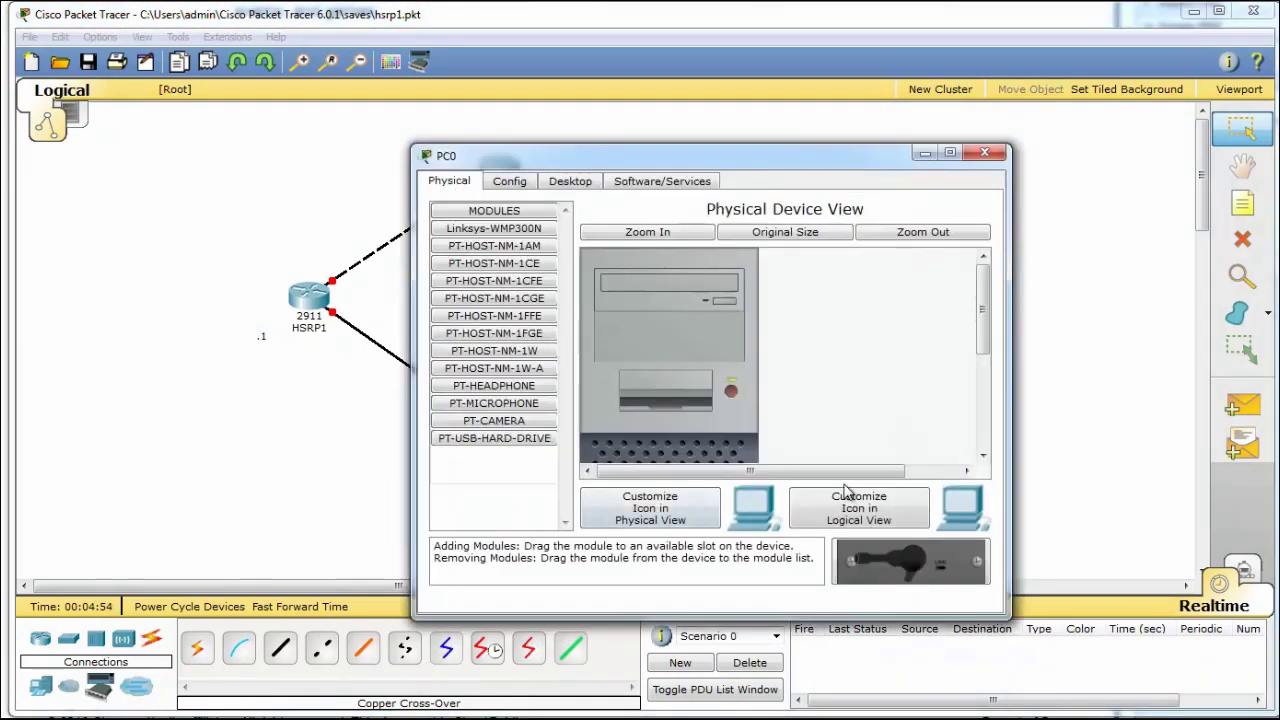
left_click(990, 155)
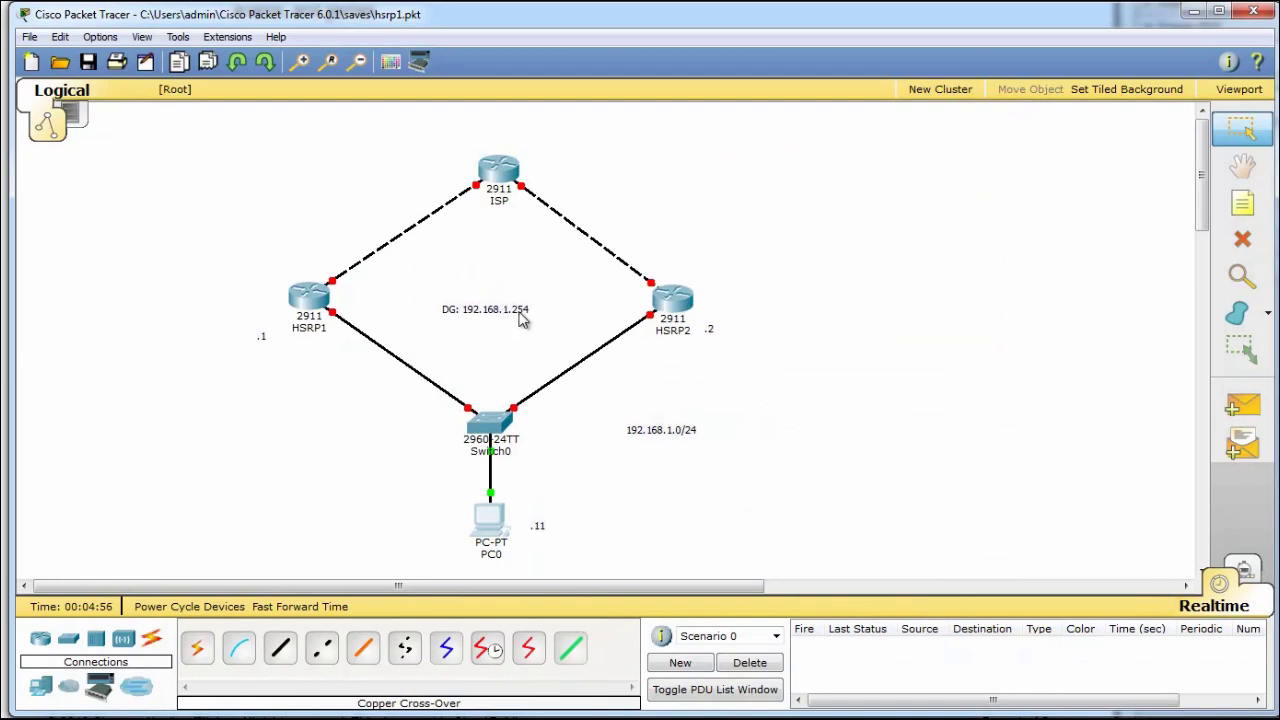
left_click_drag(520, 323, 714, 308)
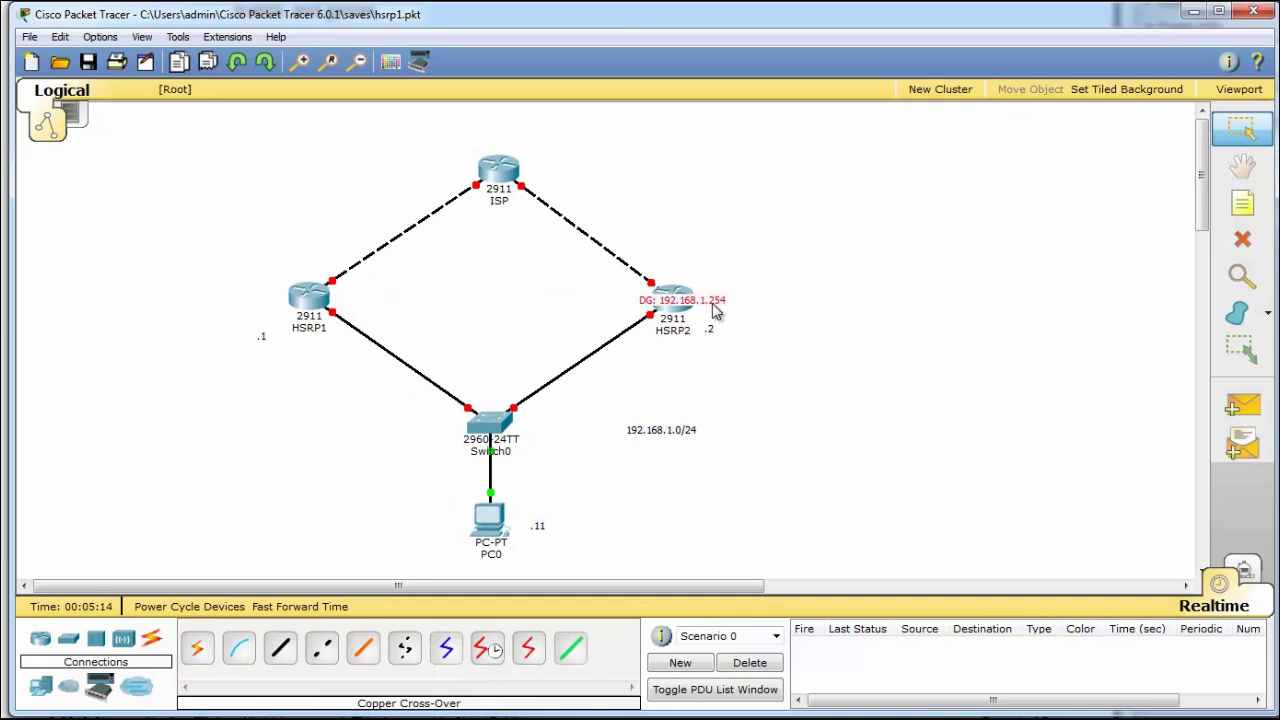
left_click_drag(714, 310, 522, 330)
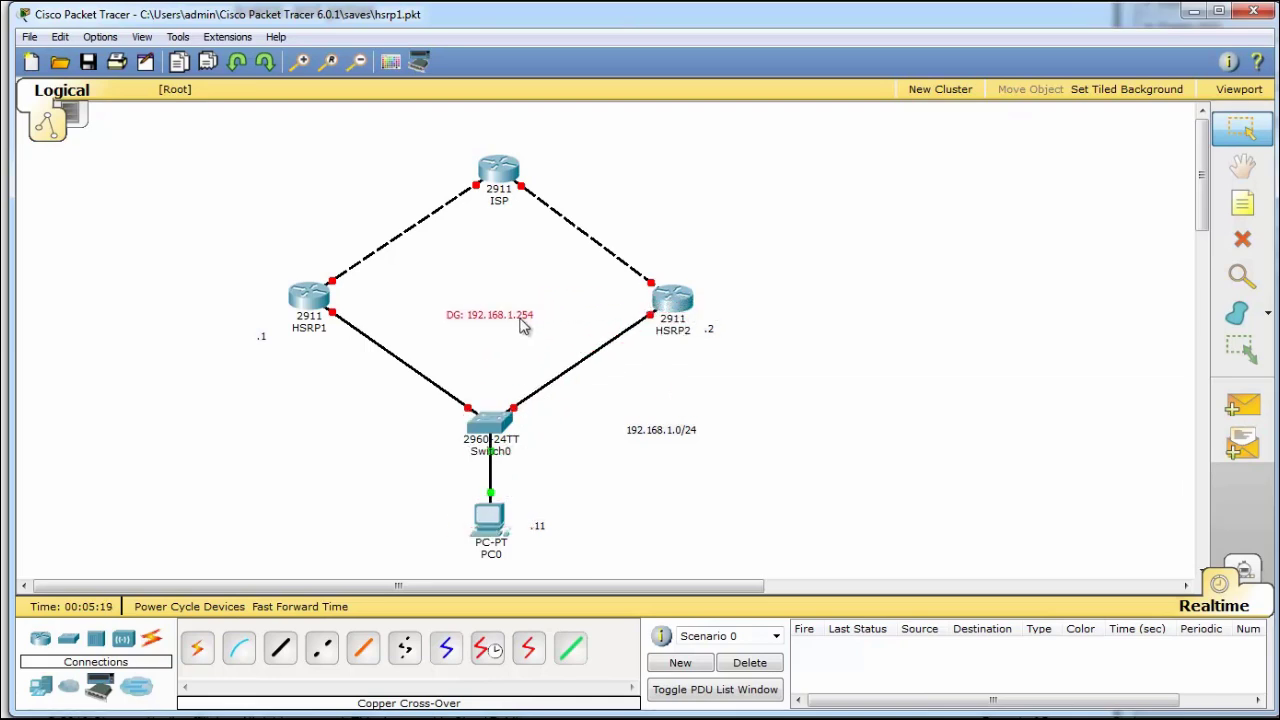
left_click(565, 343)
Step: Configure PC0 with static IP address 192.168.1.11, subnet mask 255.255.255.0 and default gateway 192.168.1.254
left_click(496, 530)
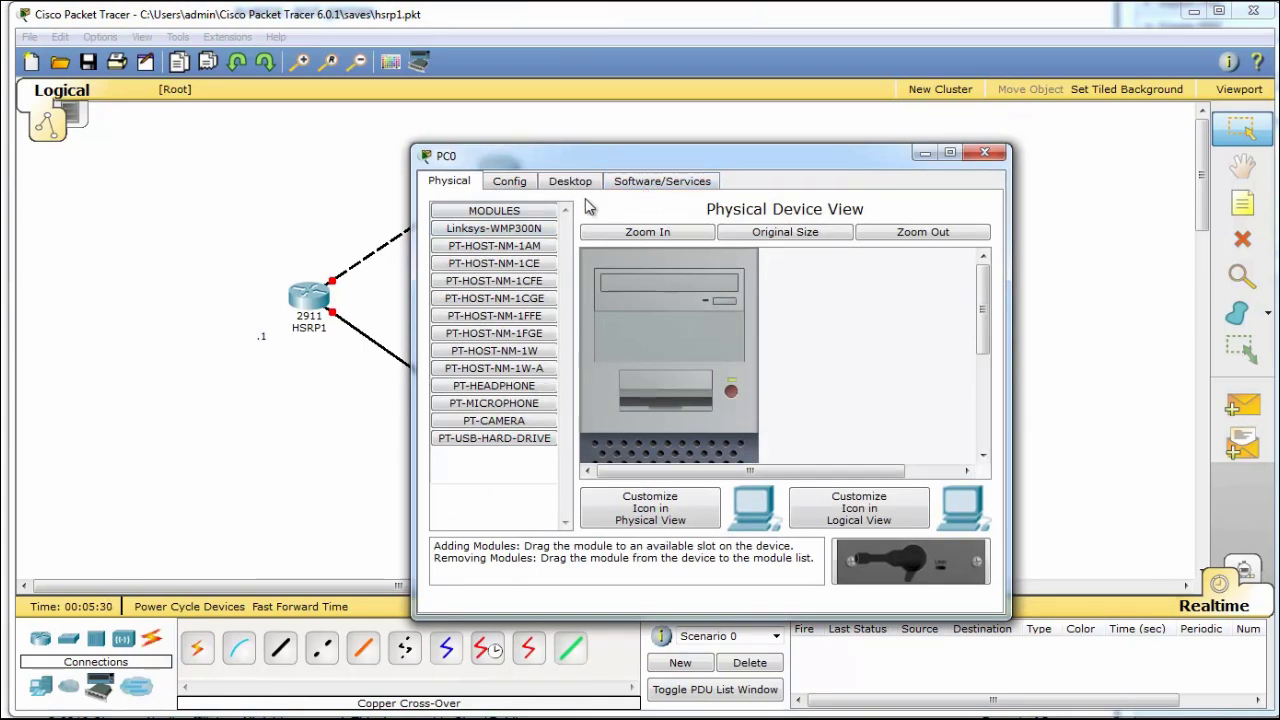
left_click(512, 185)
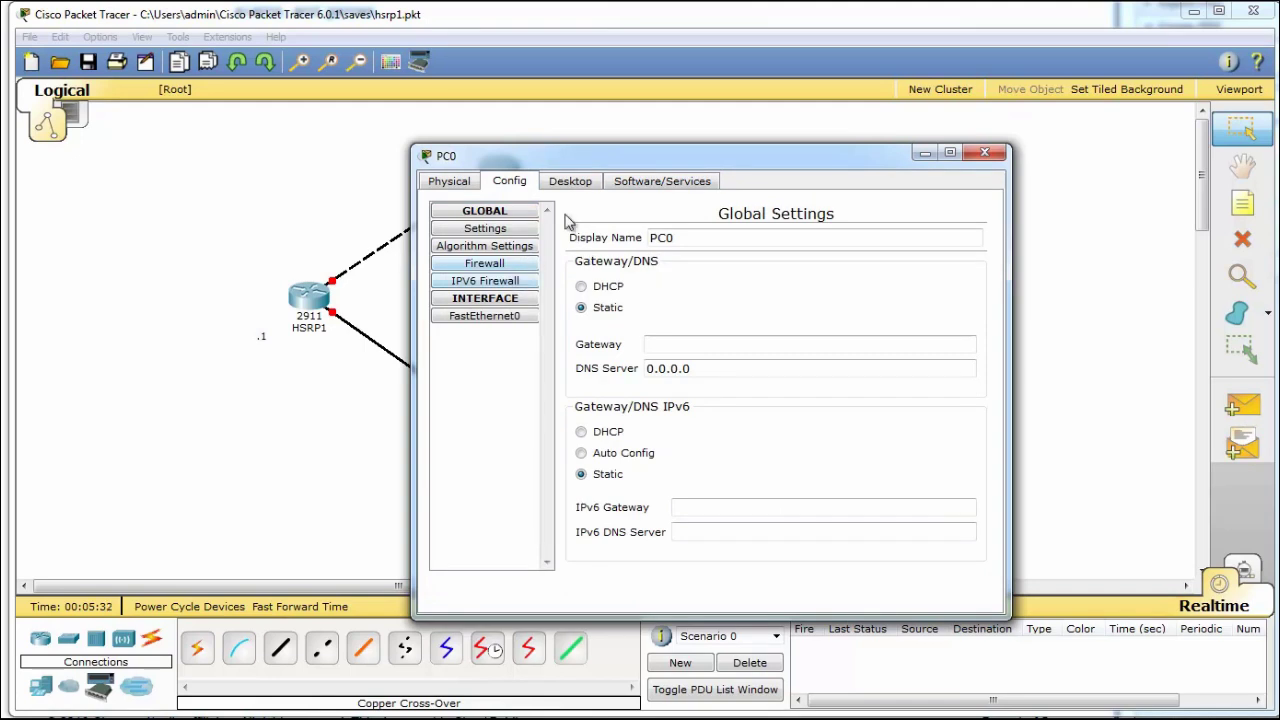
left_click(568, 185)
left_click(497, 262)
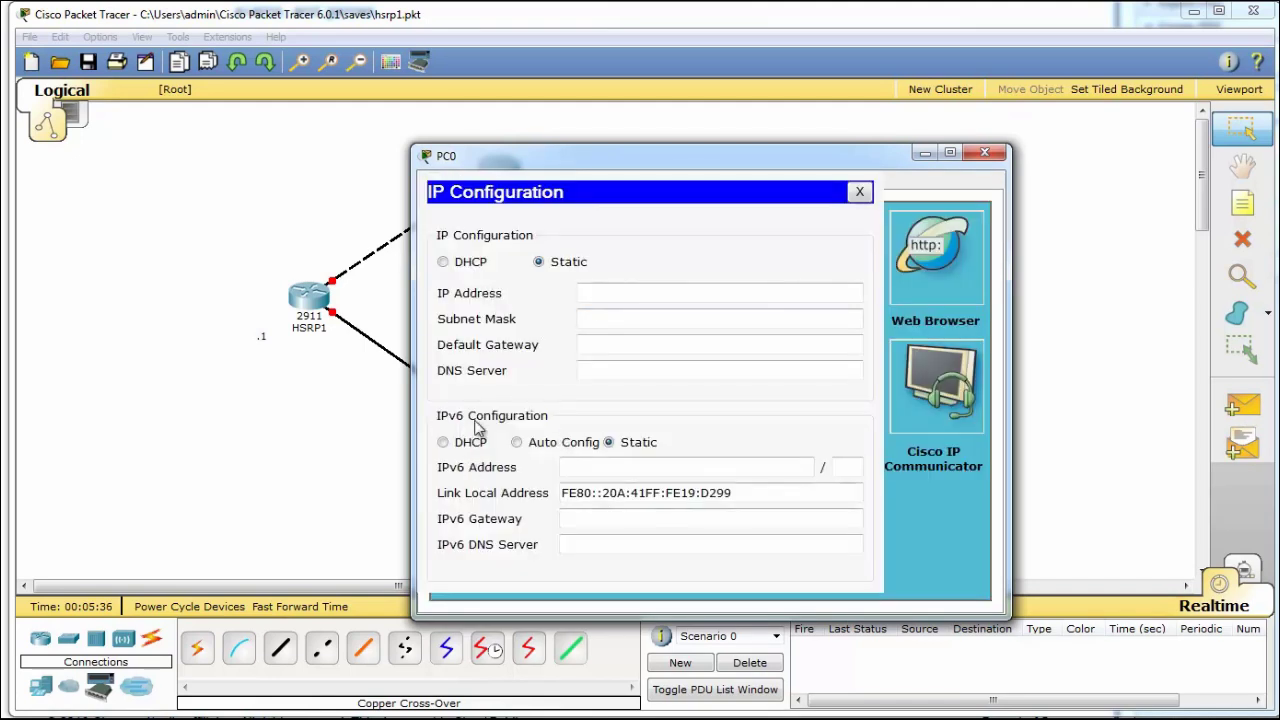
left_click(616, 292)
type("192.168.1.11")
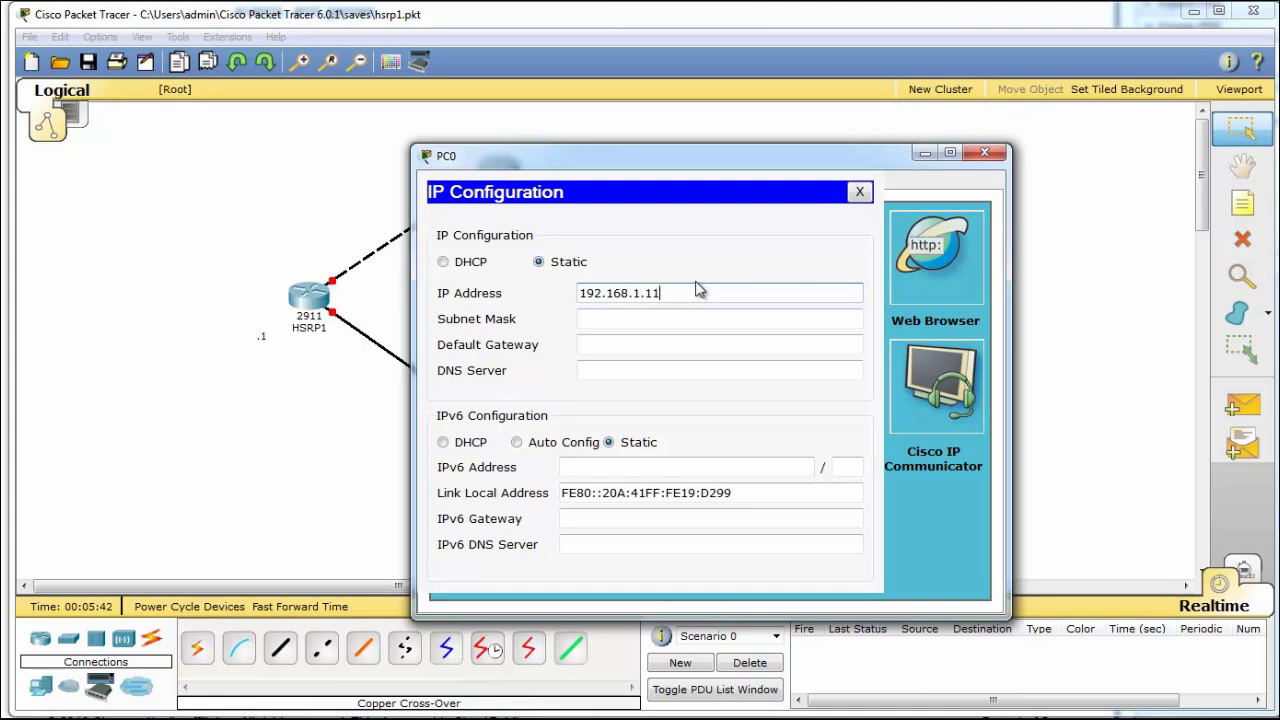
key("Tab")
key("Tab")
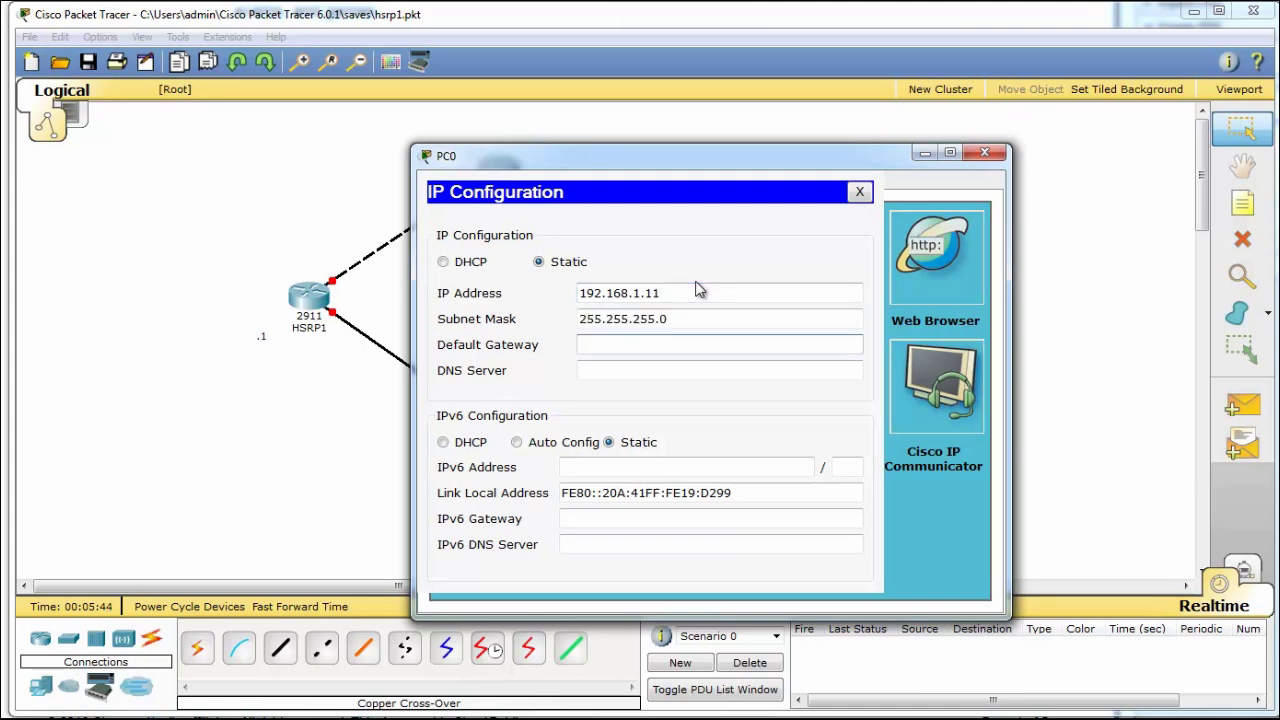
type("192.168.1.254")
left_click(859, 191)
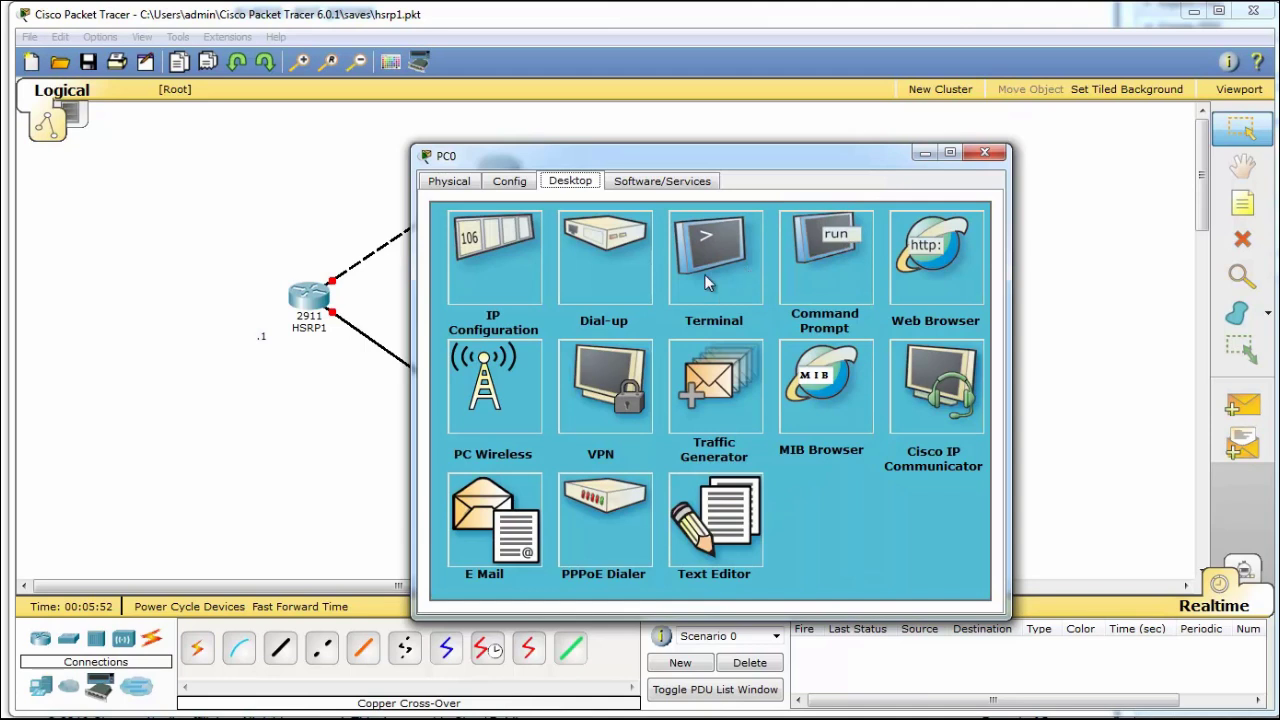
Step: Run ipconfig in PC0's Command Prompt to check its IP address, mask and default gateway, and close the PC0 window
left_click(850, 247)
type("ipconfig")
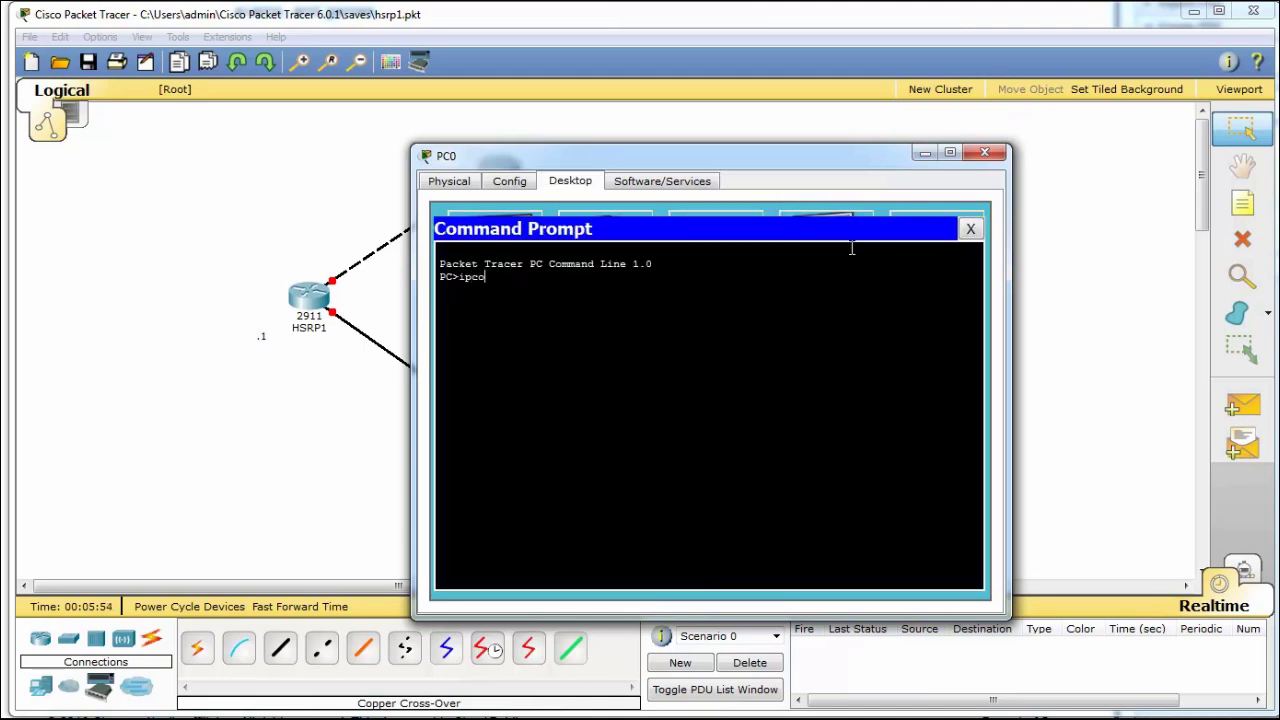
key("Return")
left_click_drag(770, 352, 440, 328)
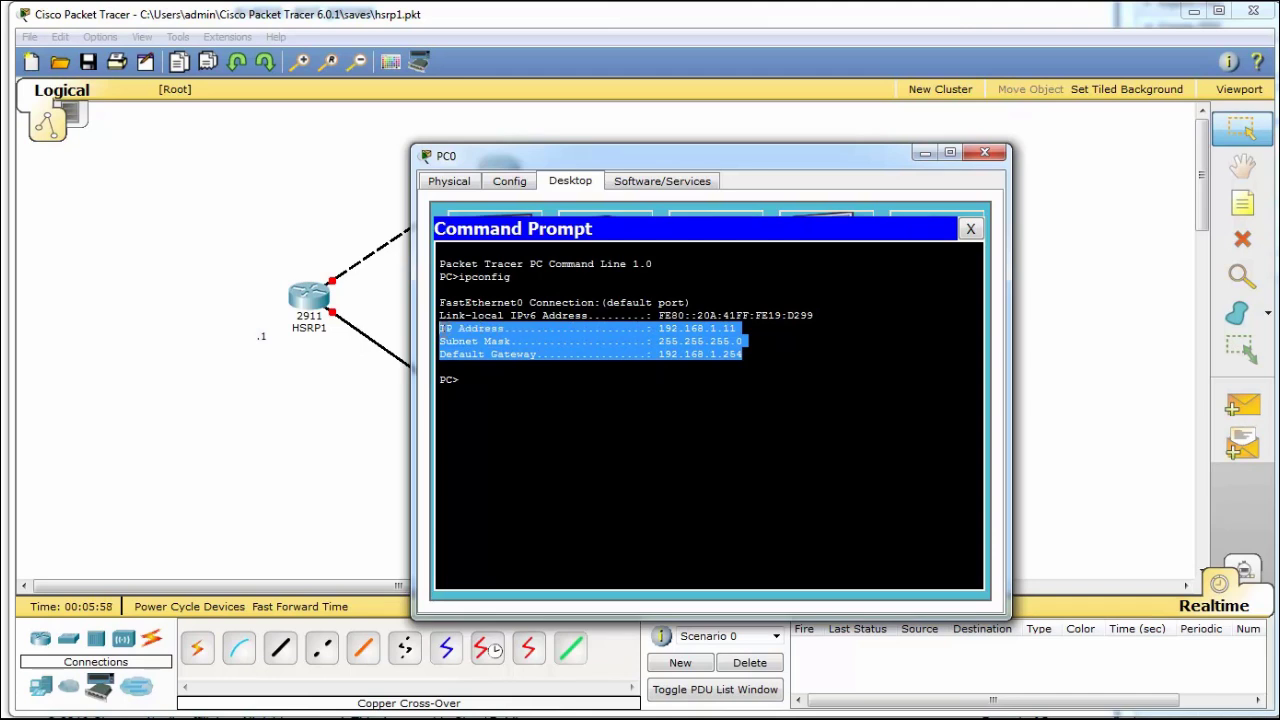
left_click(779, 320)
left_click(970, 229)
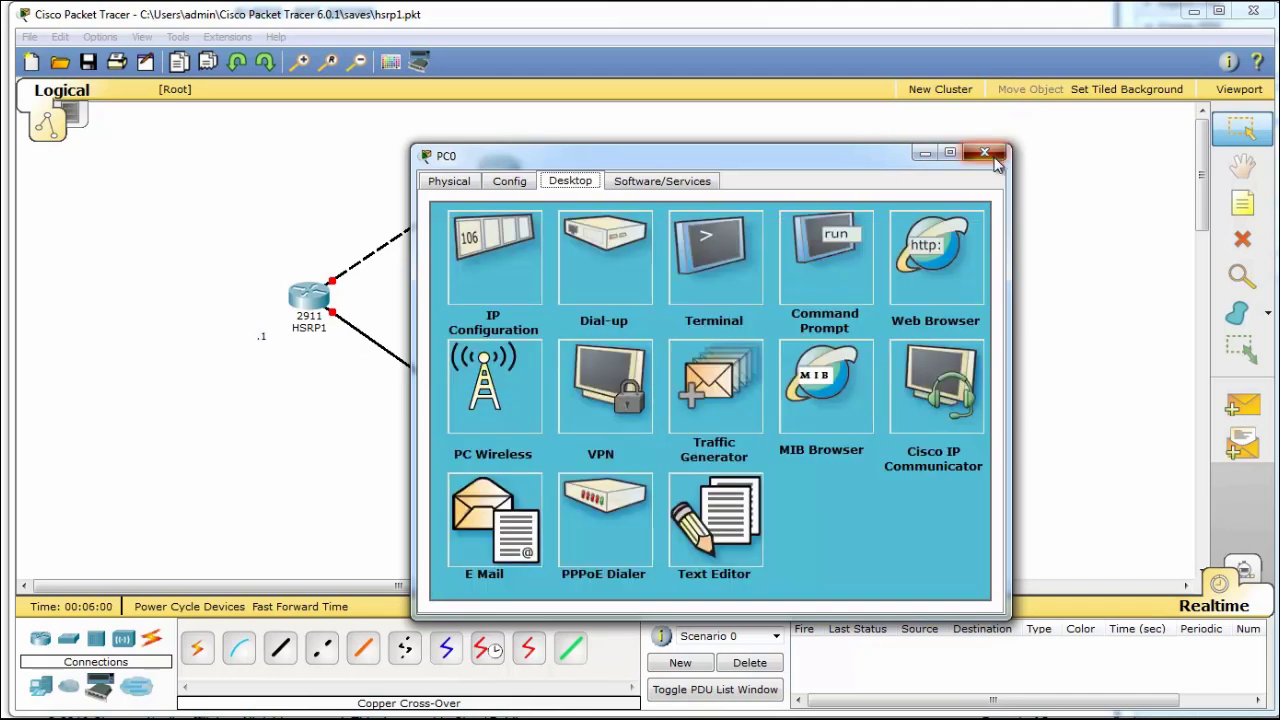
left_click(985, 153)
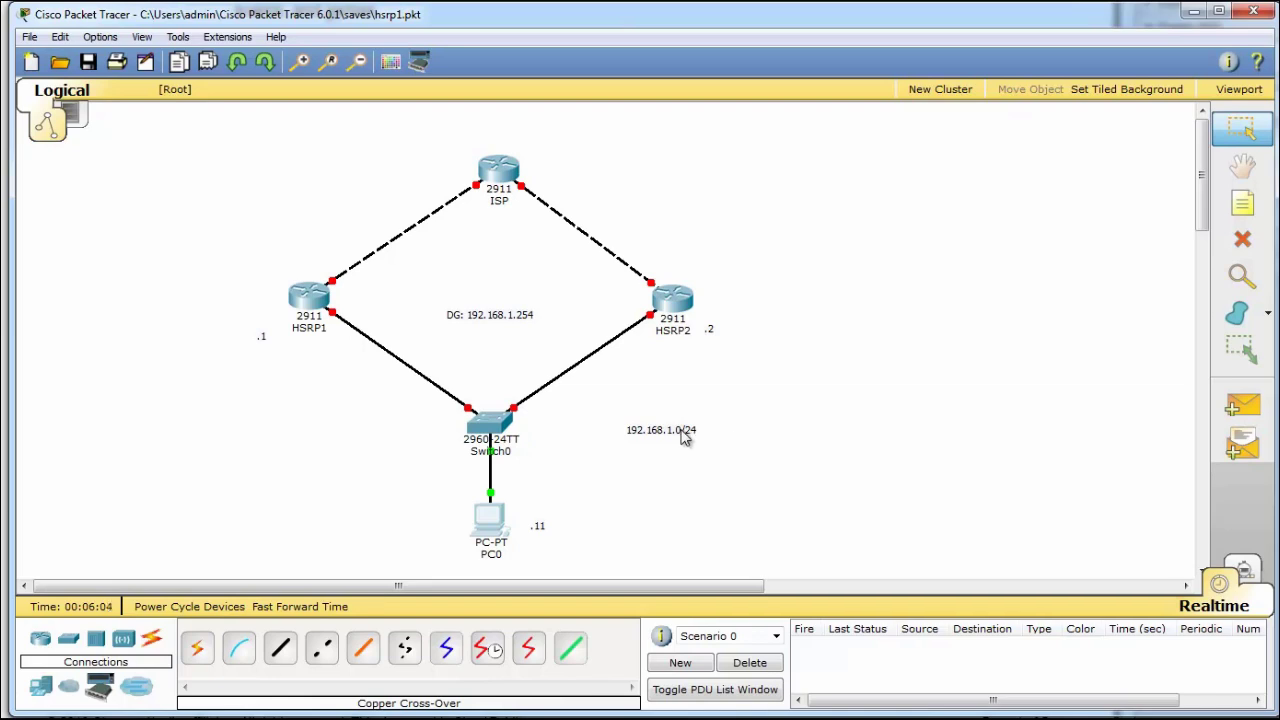
Step: Add the note 1.1.1.0/24 outside the ISP–HSRP2 link and move it slightly away from ISP toward HSRP2
left_click(1242, 204)
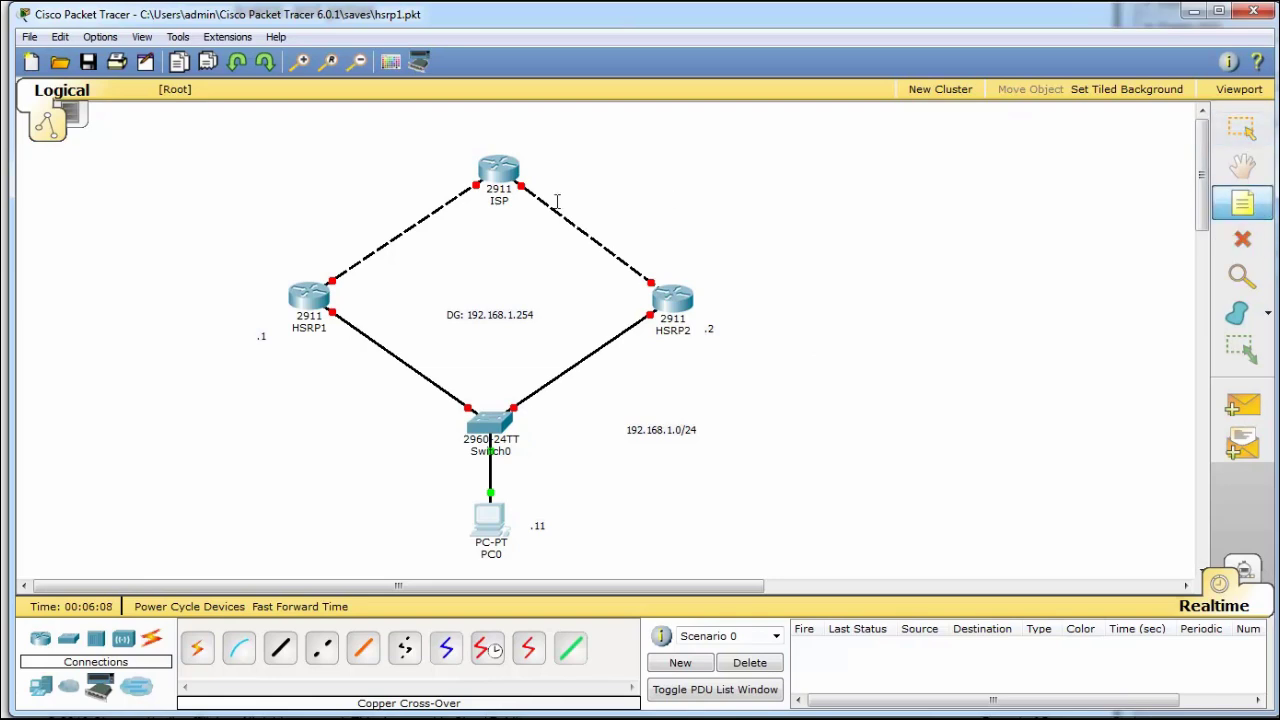
left_click(577, 196)
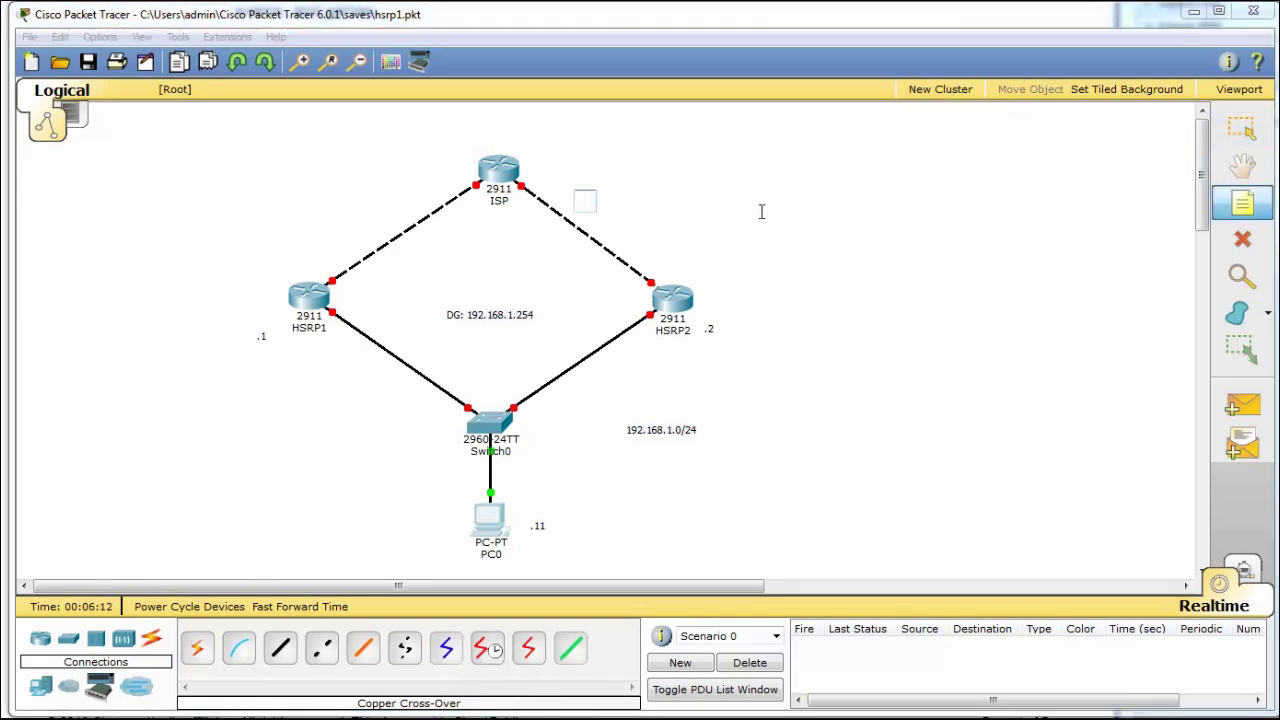
type("1")
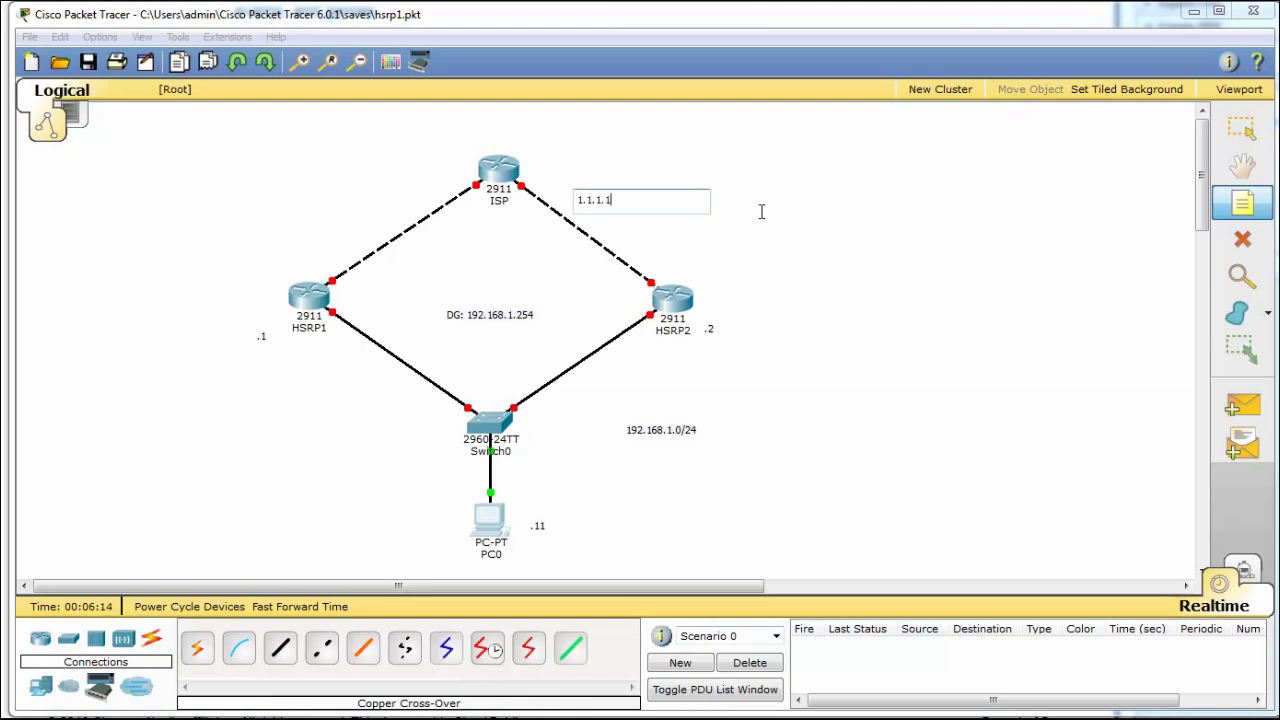
type(".1.1.0/24")
left_click(850, 236)
key("Escape")
left_click_drag(608, 194, 678, 207)
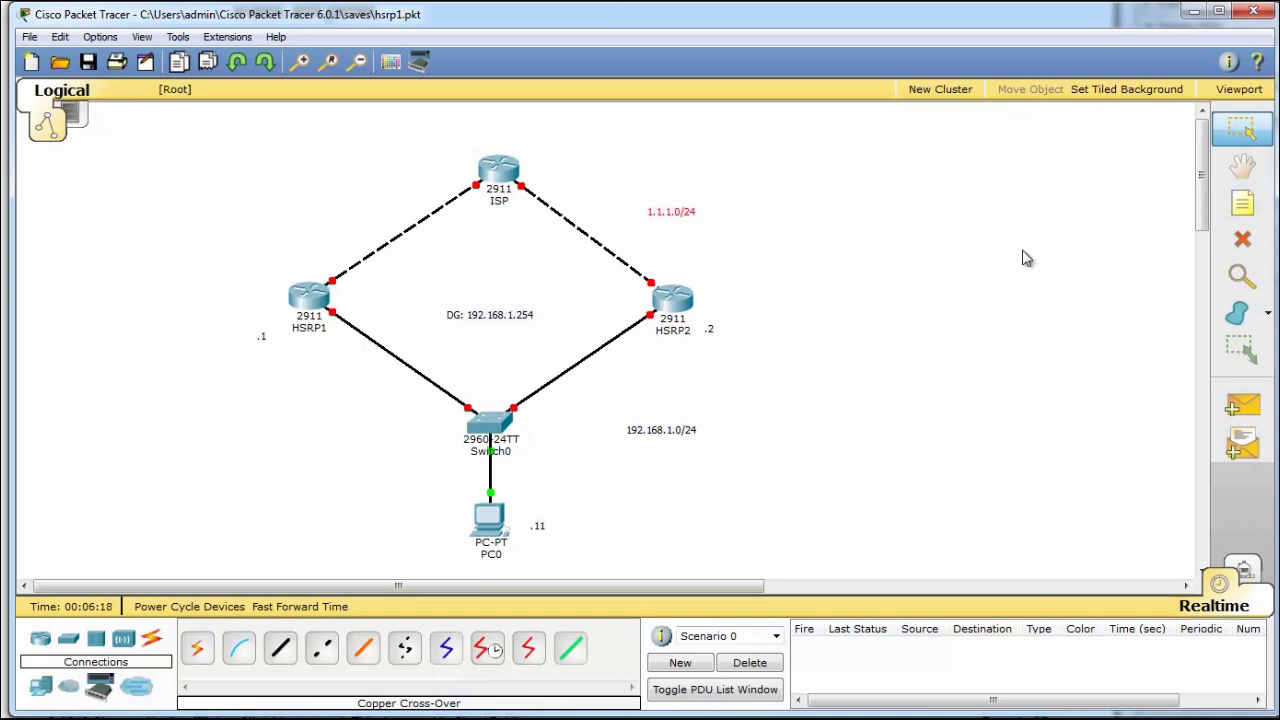
Step: Add a note reading .2 just above HSRP2 for its host address on the ISP link
left_click(1242, 204)
left_click(682, 270)
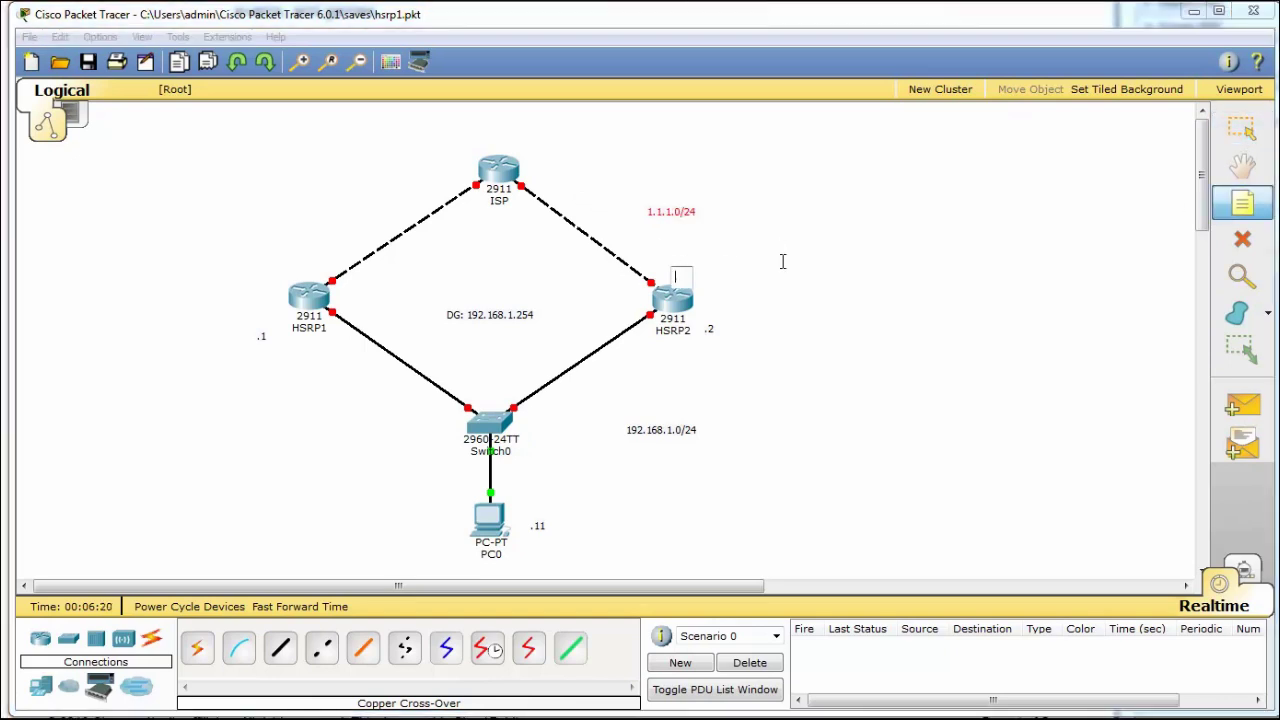
type(".2")
left_click(805, 260)
key("Escape")
Step: Add a note reading .1 just above HSRP1 for its host address on the ISP link
key("n")
left_click(312, 257)
type(".1")
left_click(794, 266)
key("Escape")
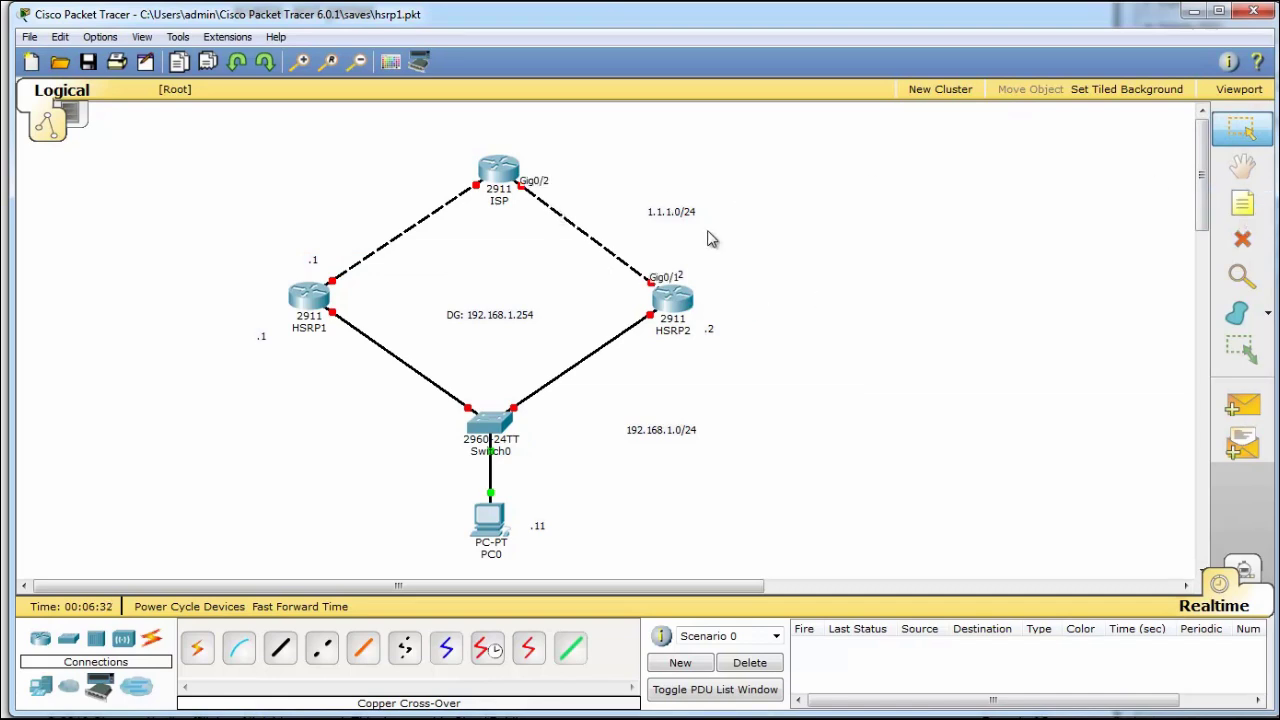
Step: Add the note 2.2.2.0/24 outside the link between HSRP1 and ISP
left_click(1242, 205)
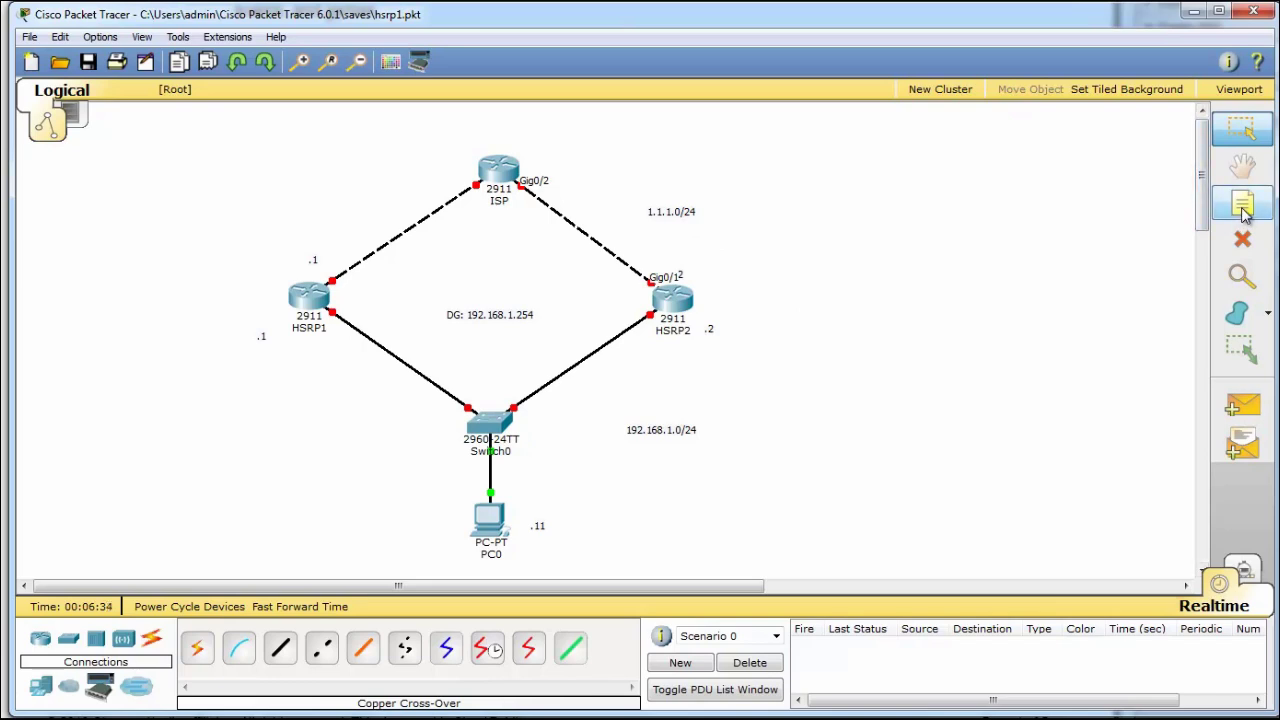
left_click(322, 213)
type("2.2.2.0/24")
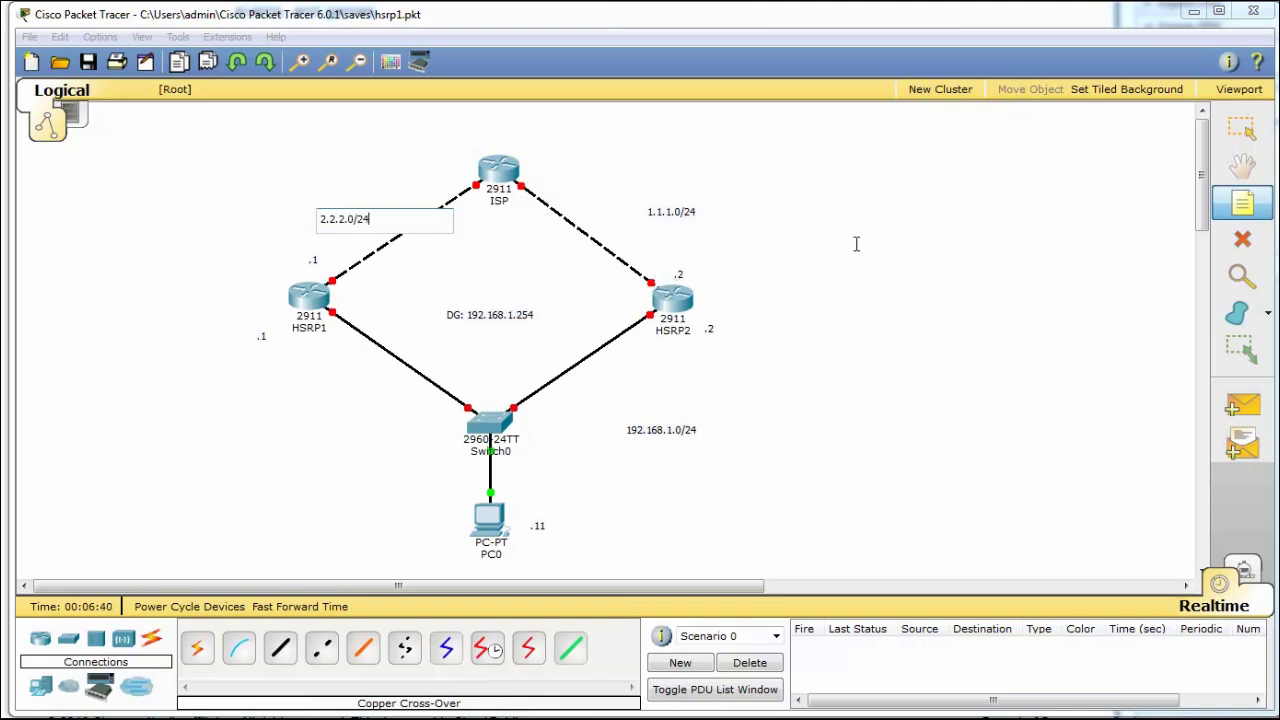
key("Escape")
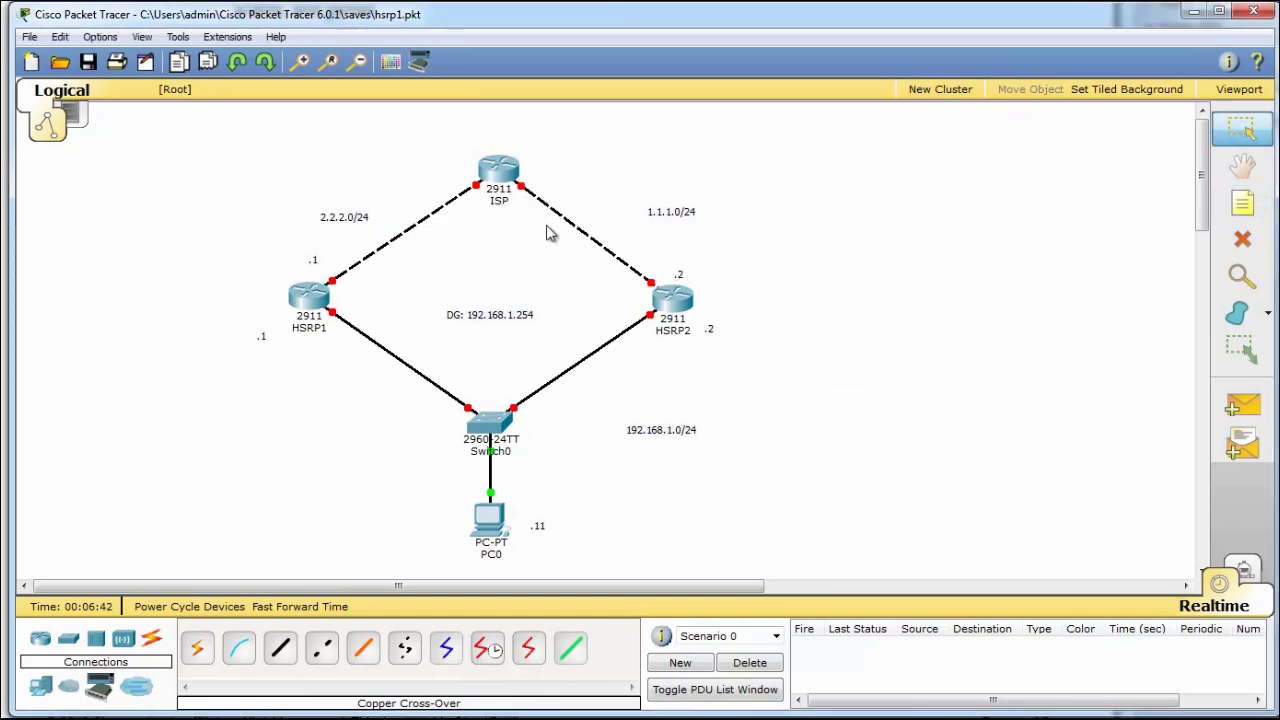
Step: Add a note reading .2 beside ISP, at its end of the link to HSRP1
key("n")
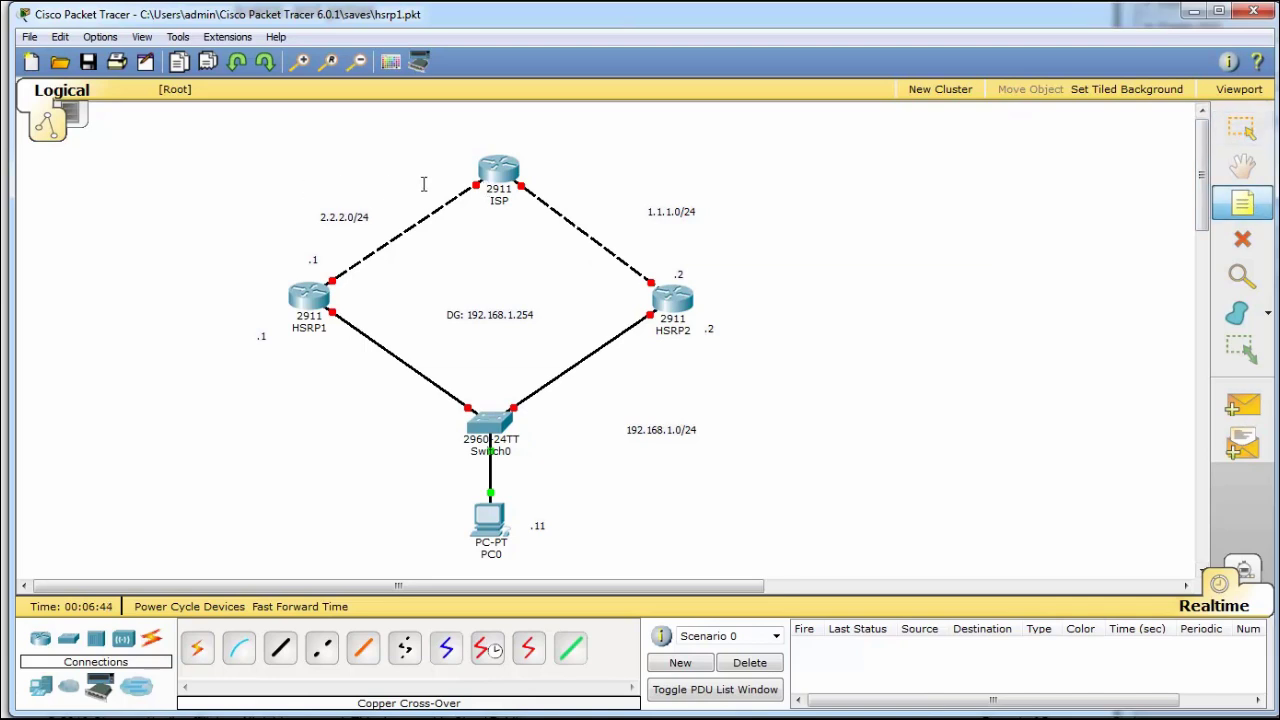
left_click(444, 181)
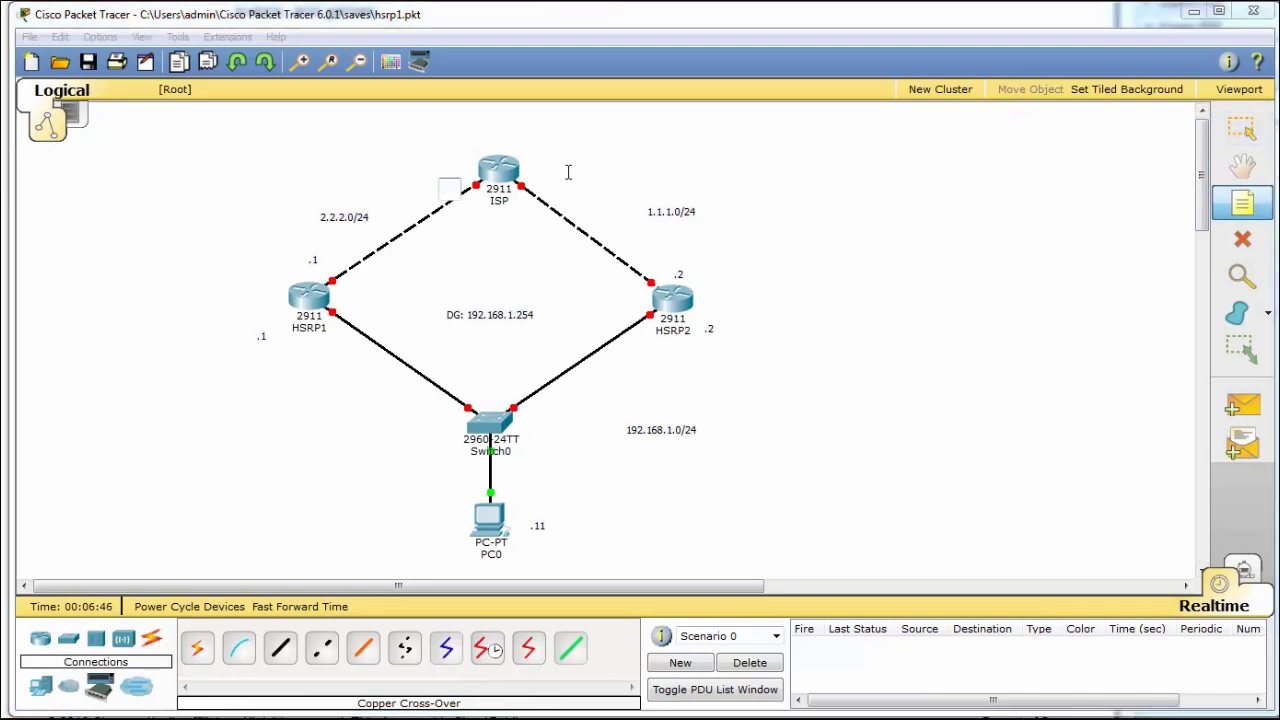
type(".2")
left_click(763, 205)
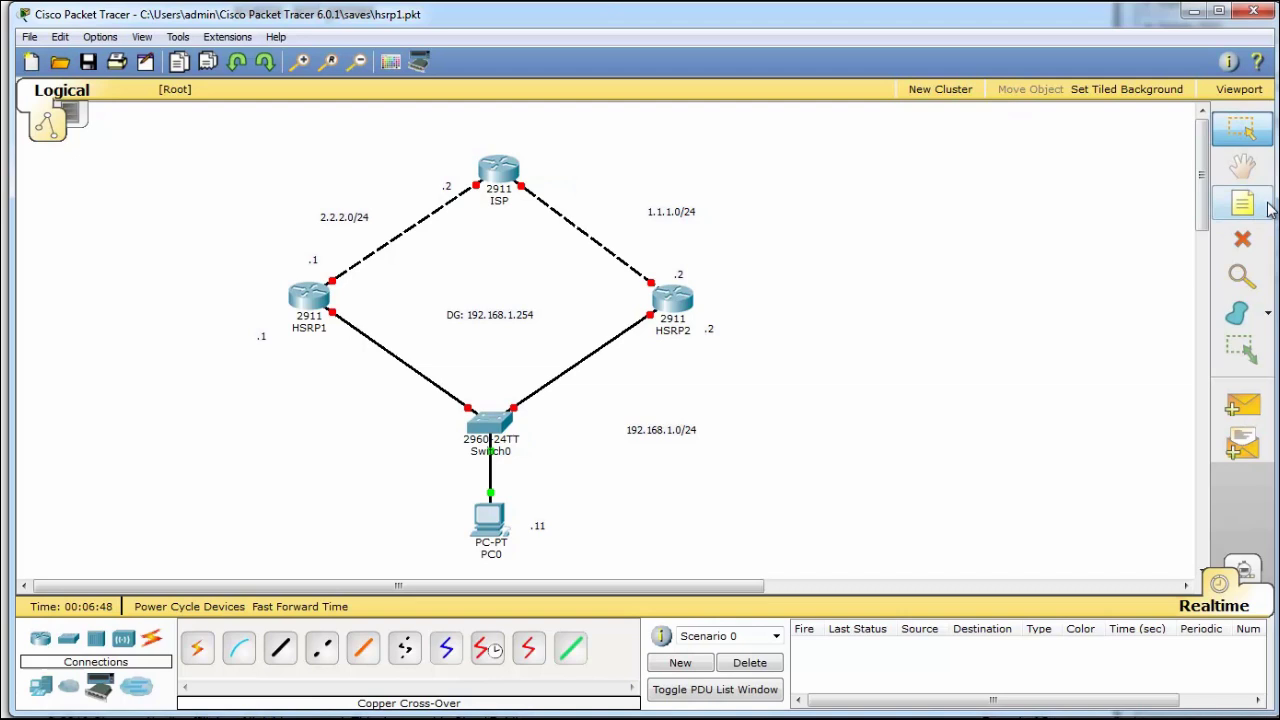
Step: Add a note reading .1 beside ISP, at its end of the link to HSRP2
left_click(546, 180)
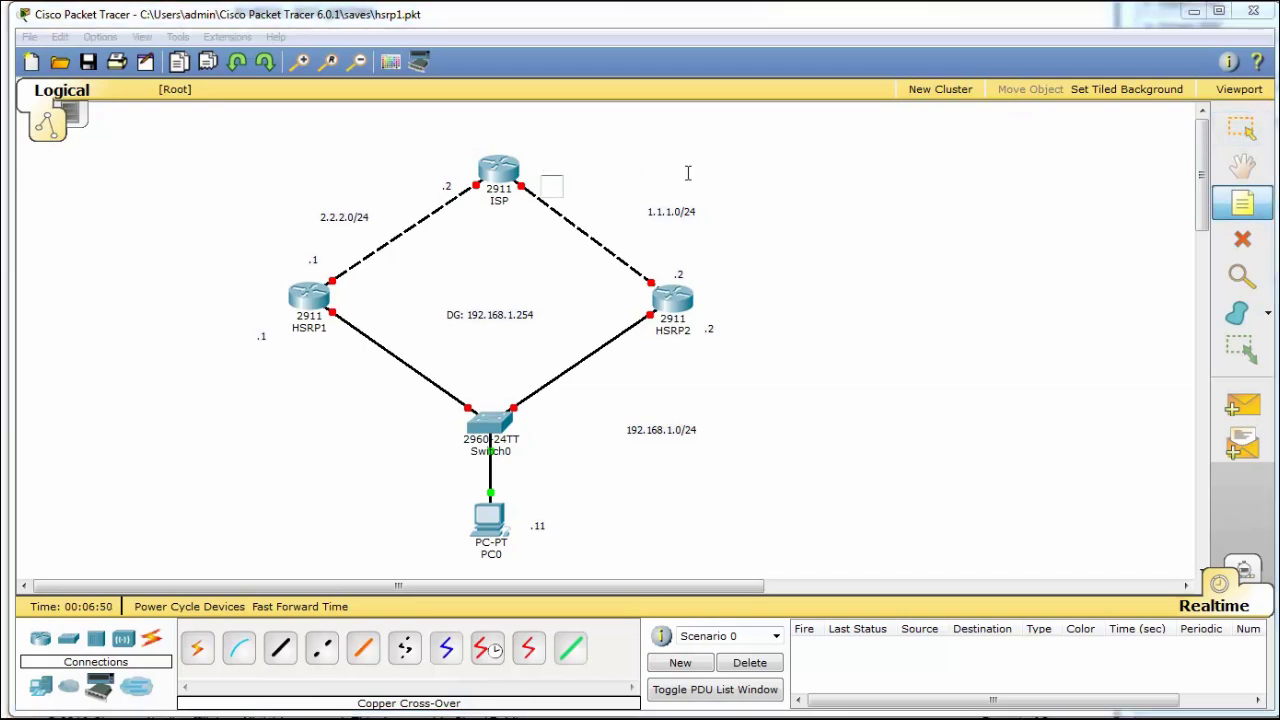
key("Escape")
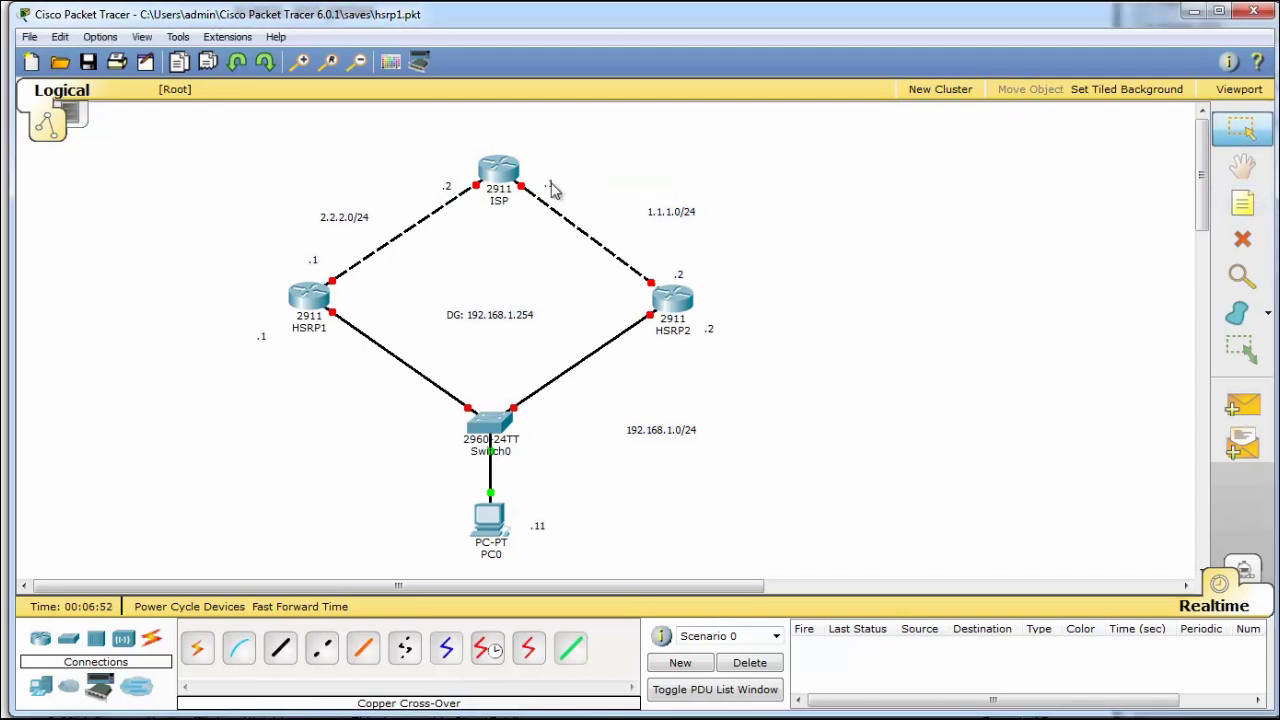
Step: Move the two host-address notes closer to ISP and shift the DG: 192.168.1.254 note slightly down
left_click_drag(448, 187, 460, 180)
left_click(590, 190)
left_click_drag(522, 314, 522, 325)
left_click(762, 405)
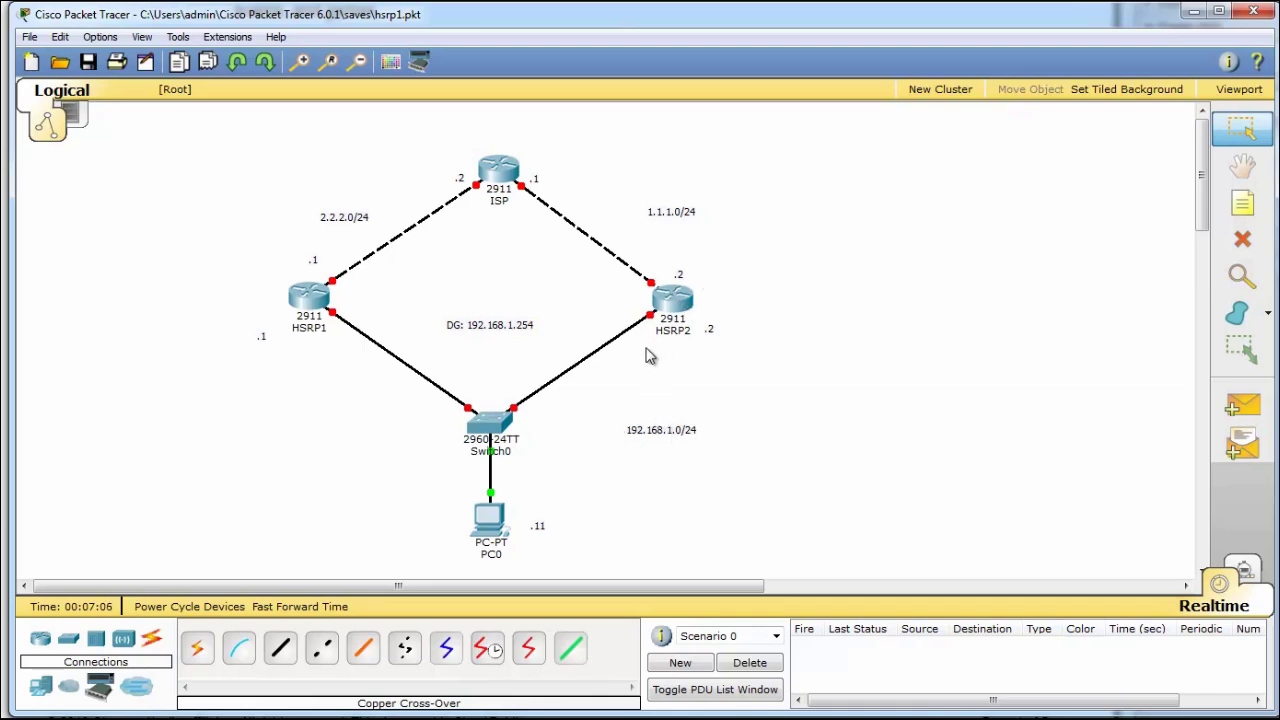
Step: Open HSRP2's command line, answer no to the configuration dialog and enter privileged EXEC mode
mouse_move(655, 290)
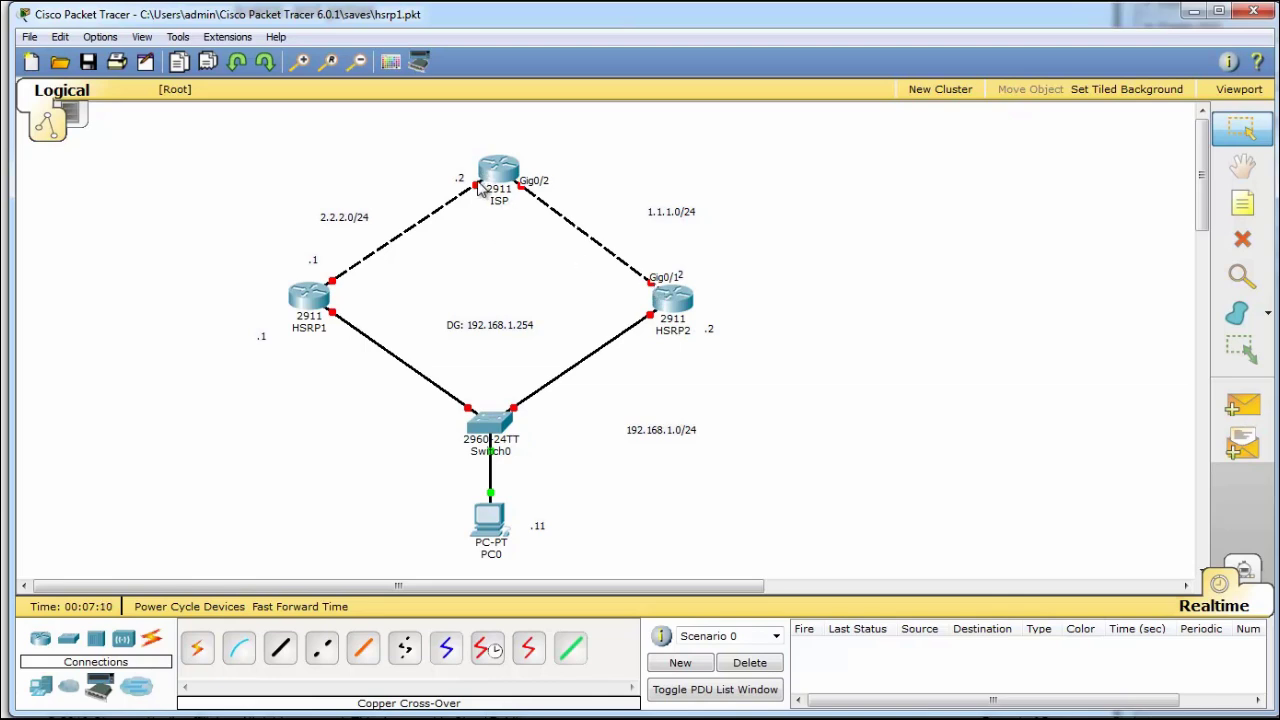
mouse_move(336, 318)
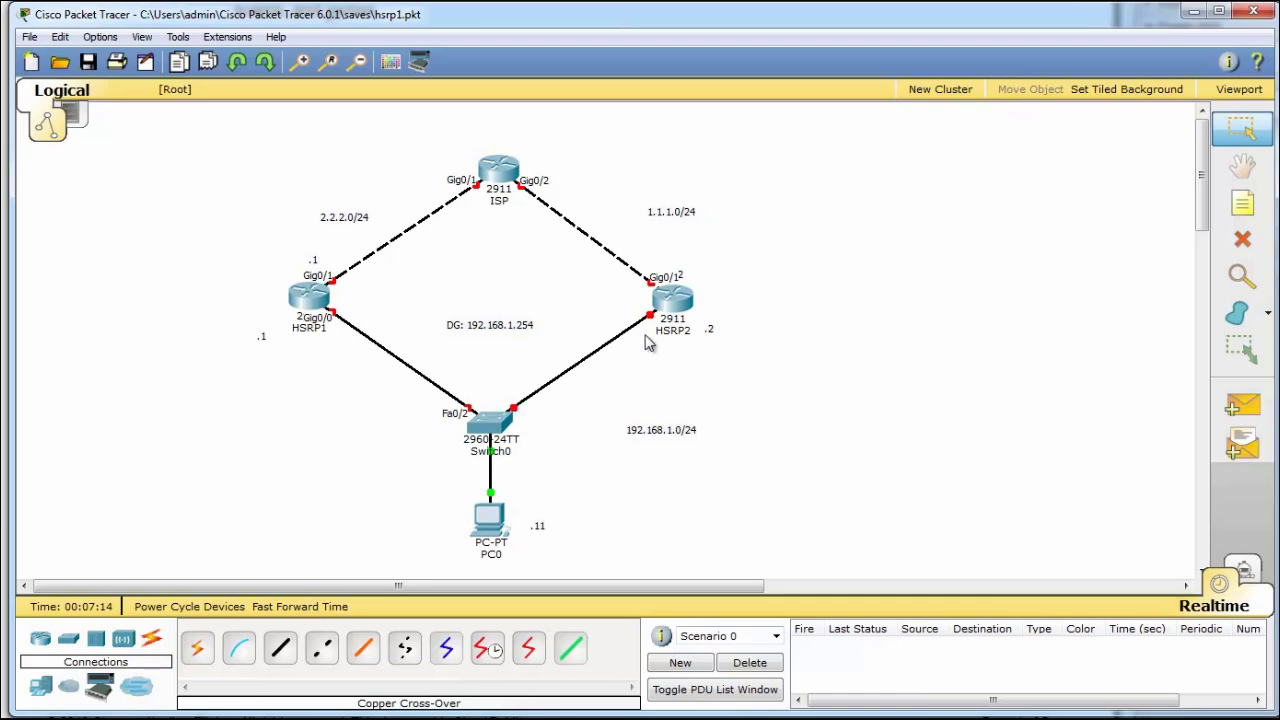
mouse_move(650, 318)
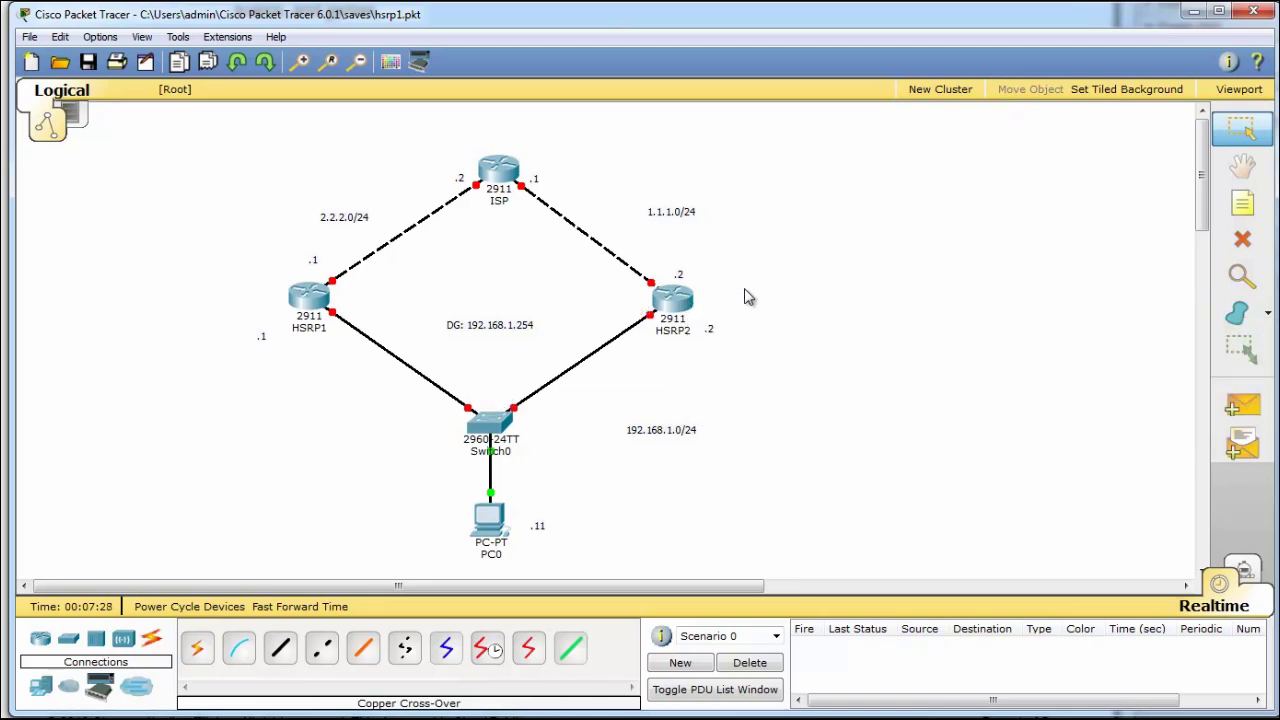
left_click(672, 297)
left_click_drag(665, 157, 783, 150)
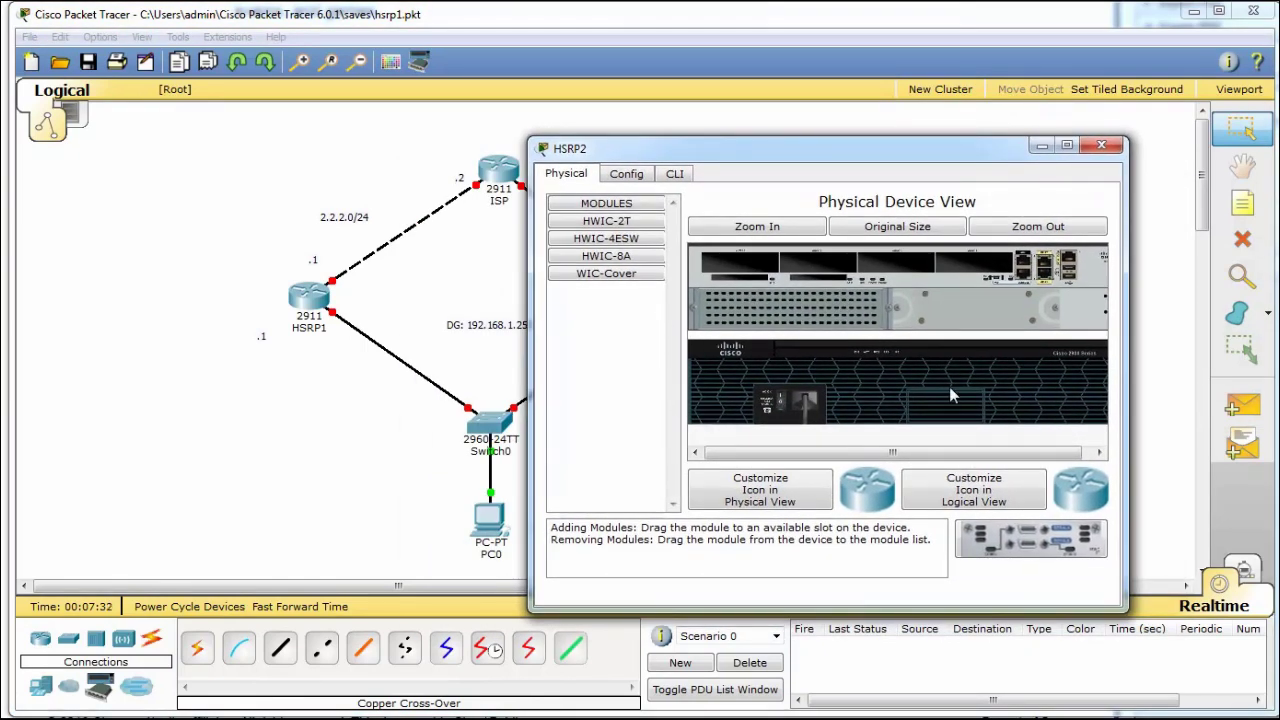
left_click(676, 175)
type("n")
key("Return")
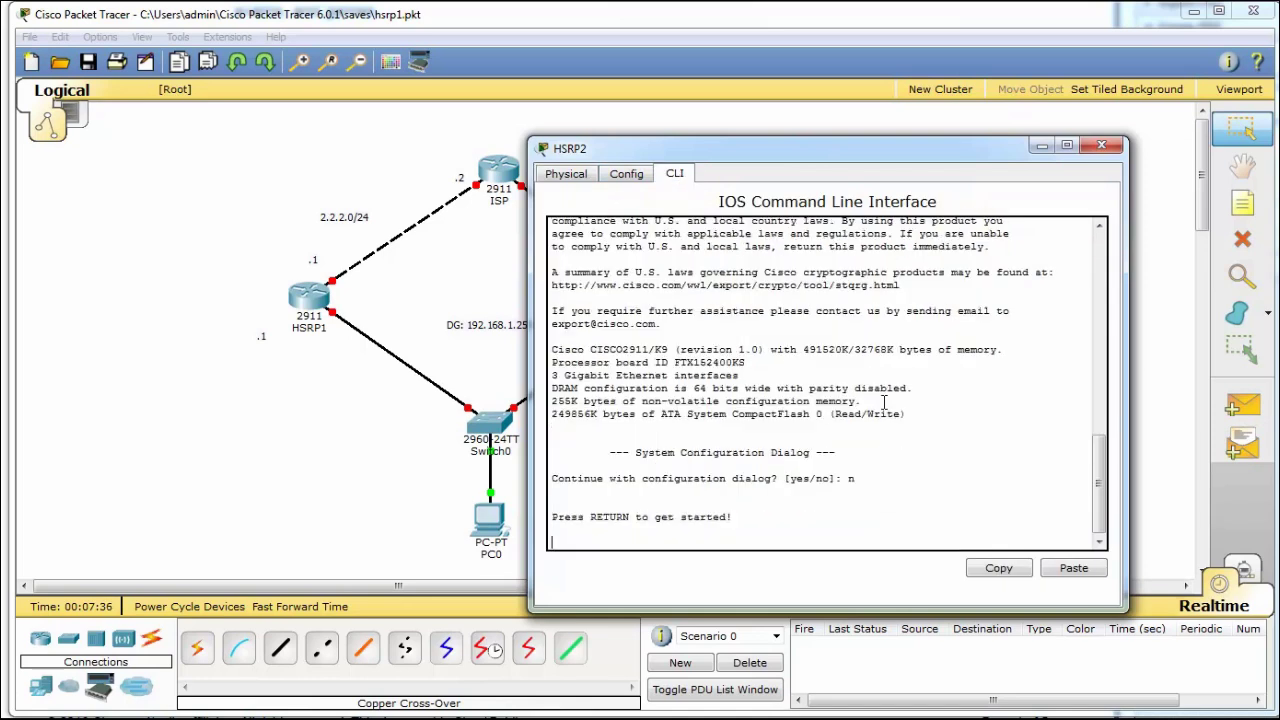
key("Return")
key("Return")
key("Return")
type("en")
key("Return")
key("Return")
Step: Display HSRP2's version information with sh ver and examine the IOS version and technology package licences
type("sh ver")
key("Return")
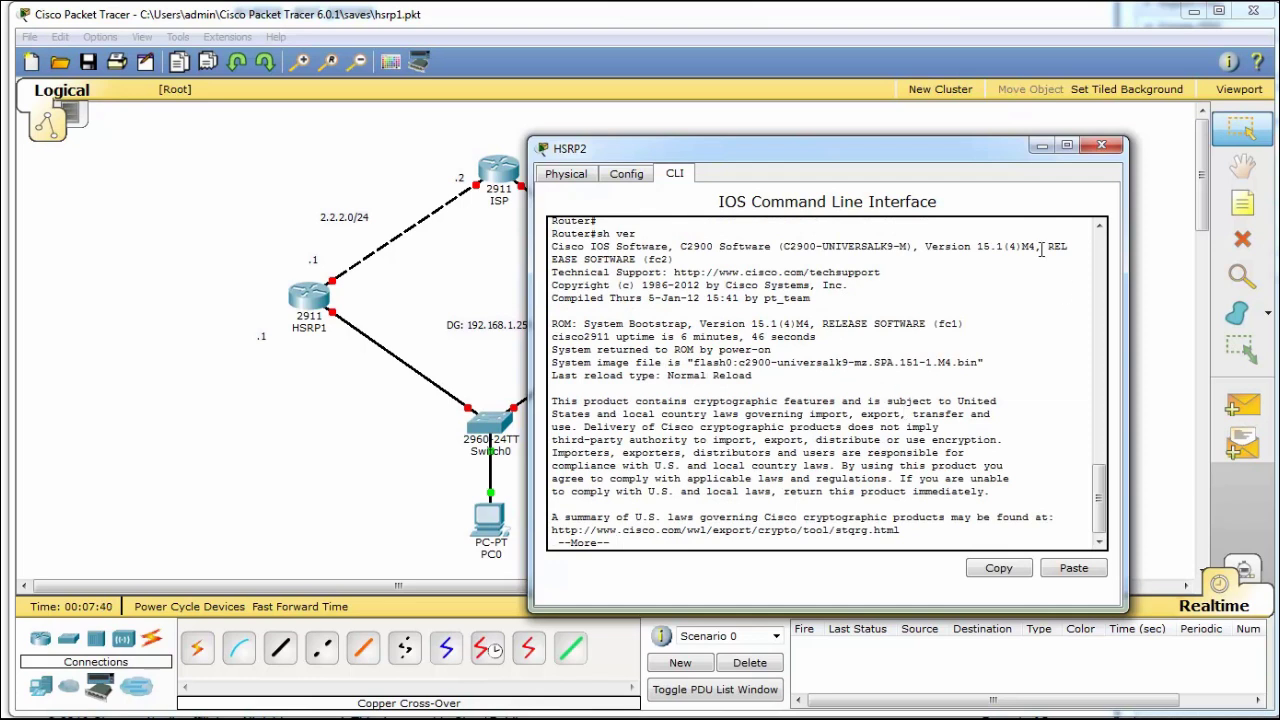
left_click_drag(977, 241, 1025, 247)
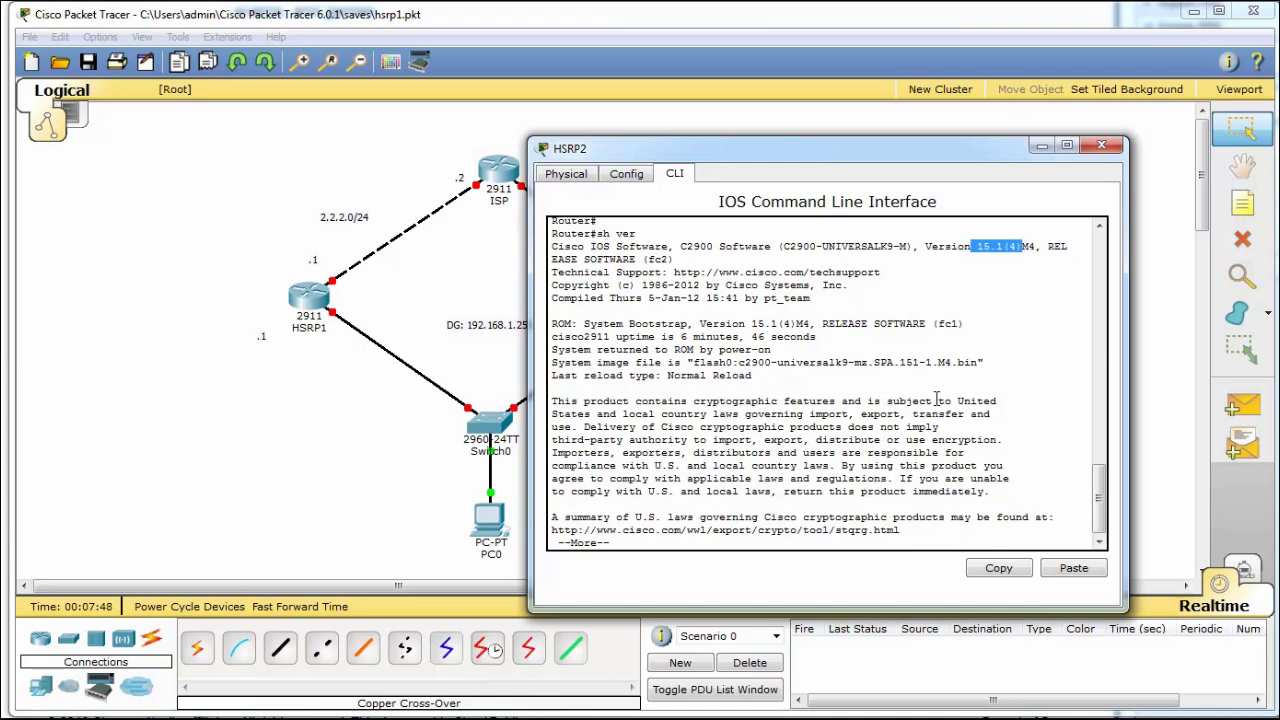
key("space")
key("space")
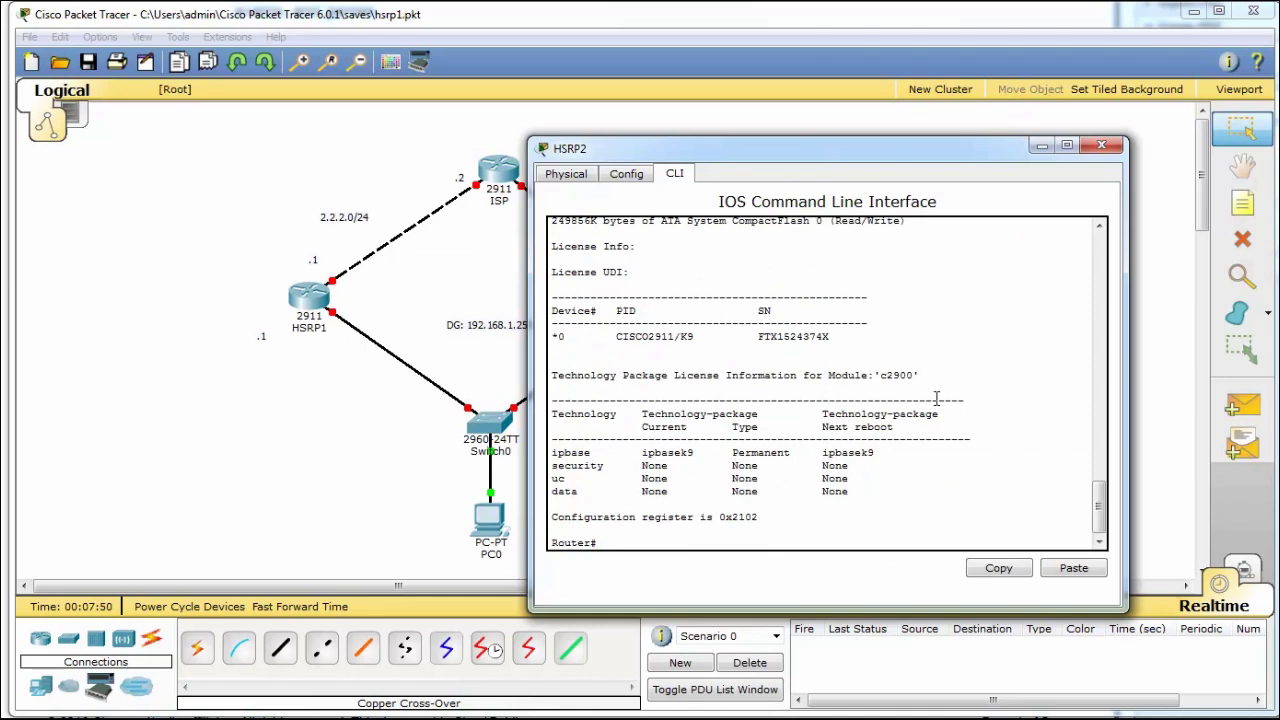
key("Return")
key("Return")
key("Return")
scroll(898, 472, "up", 4)
scroll(898, 472, "down", 4)
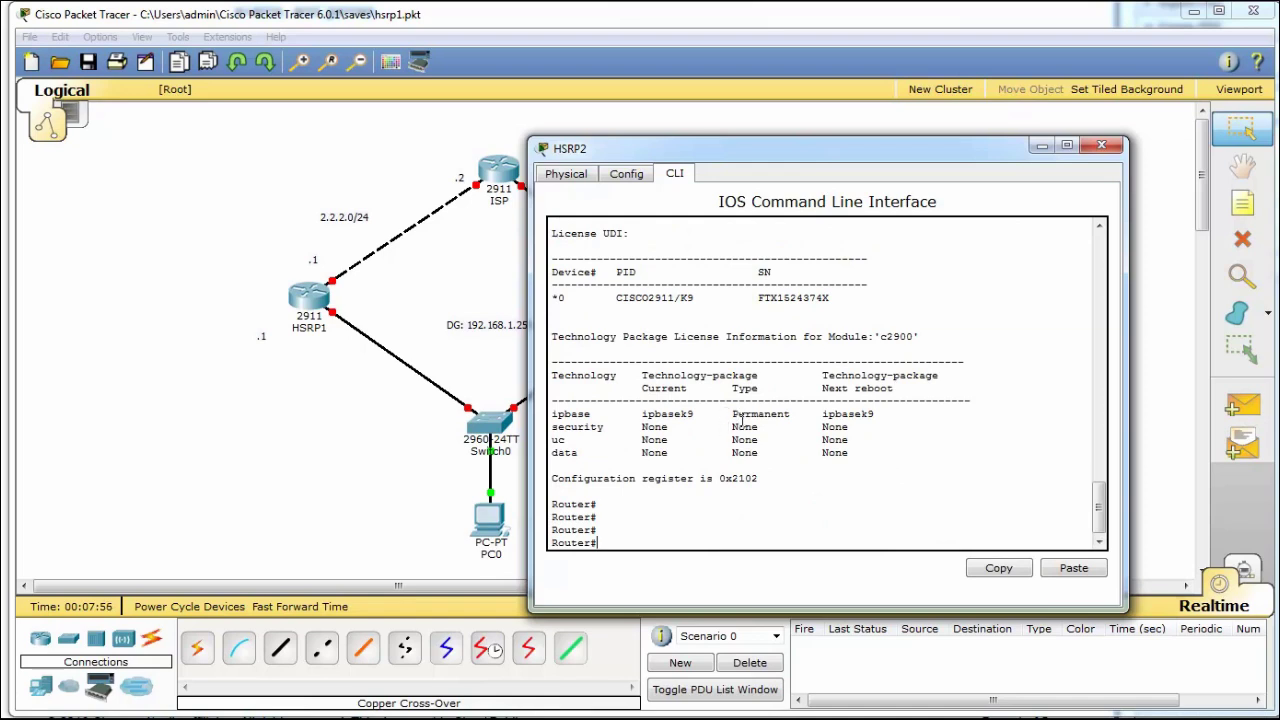
Step: Enter global configuration mode on HSRP2 with conf t
type("t")
key("Return")
key("Return")
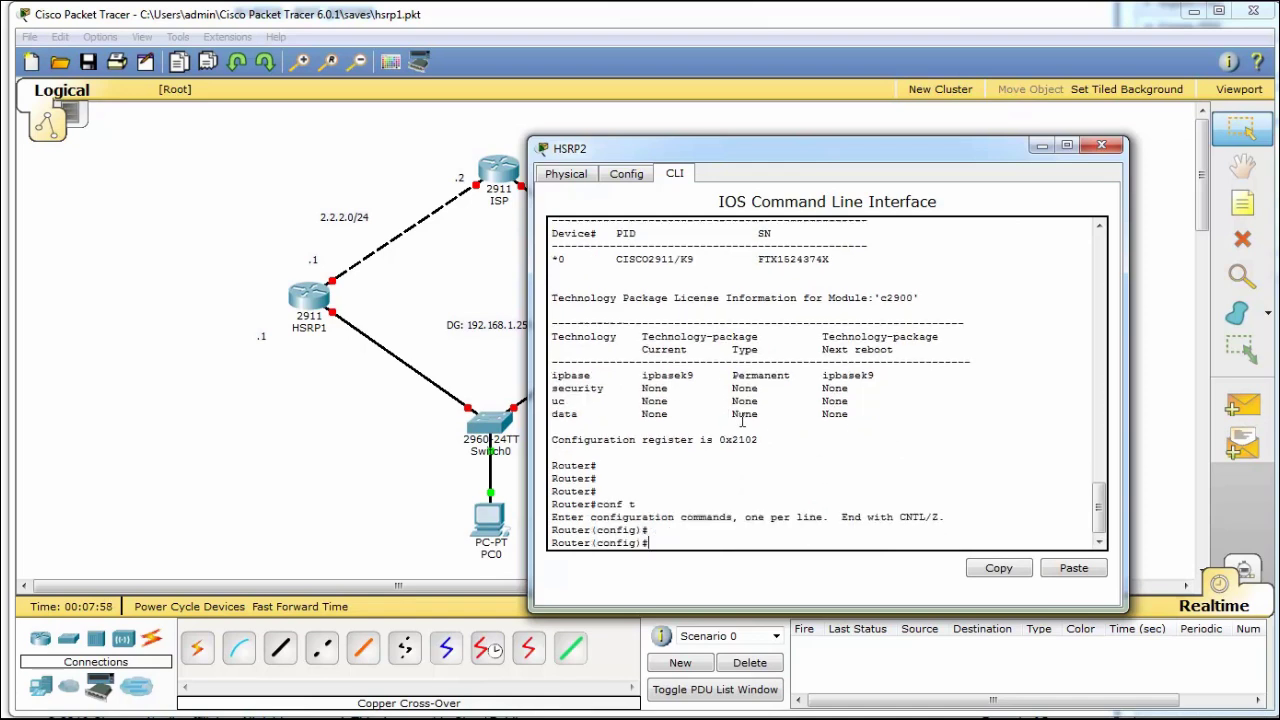
key("Return")
Step: Check on the topology which HSRP2 interface connects to Switch0, and bring the router's command line back beside the diagram
left_click(308, 432)
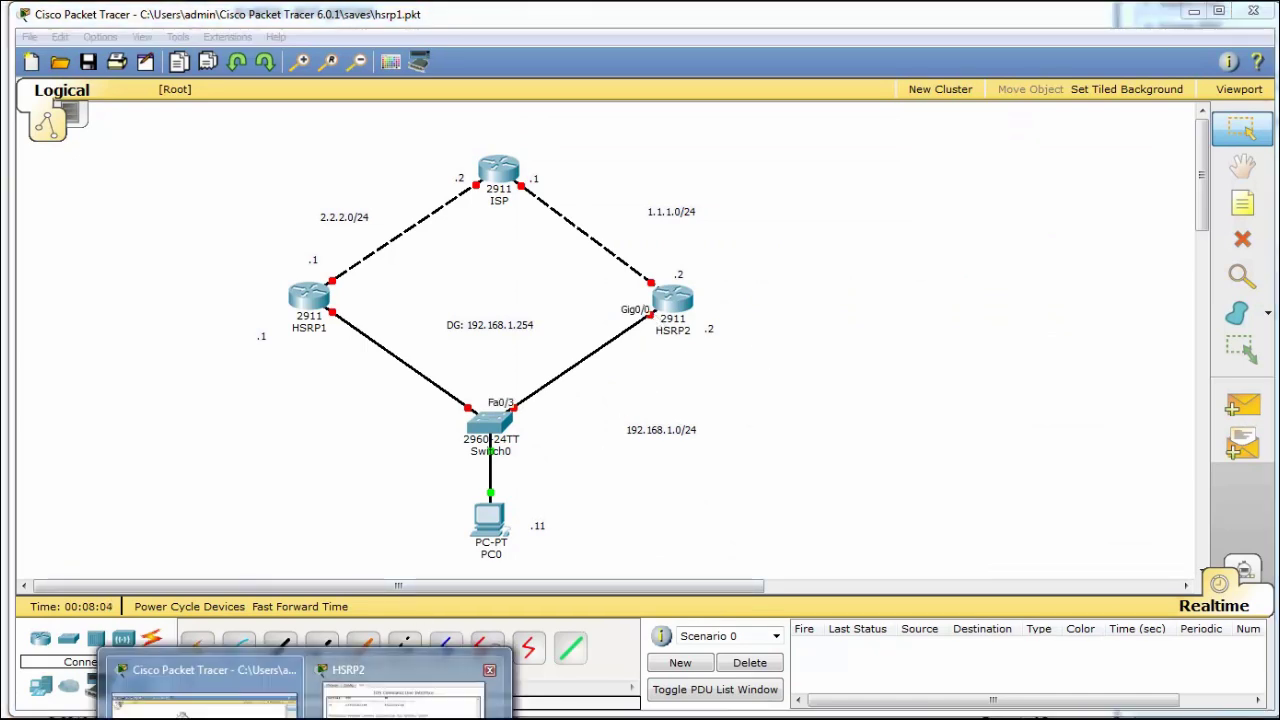
left_click(400, 688)
left_click(300, 412)
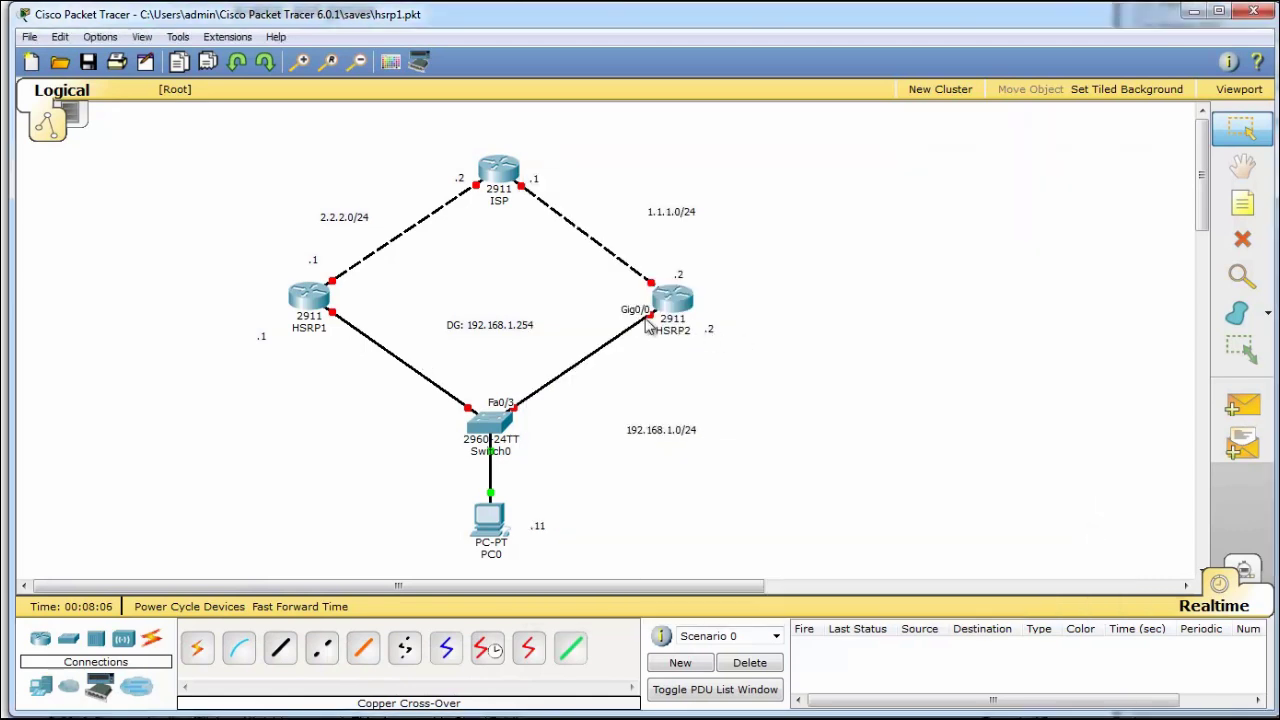
left_click(404, 686)
left_click_drag(755, 150, 897, 121)
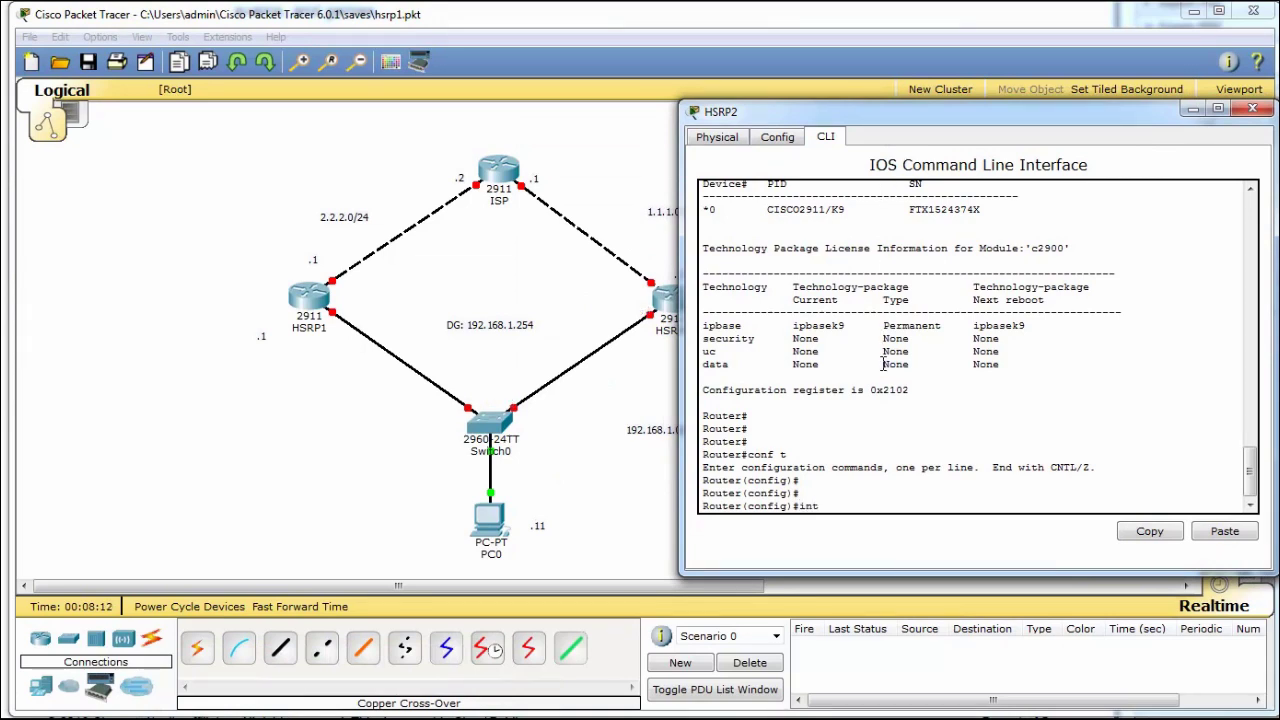
Step: Assign the IP address 192.168.1.2 with mask 255.255.255.0 to HSRP2's interface g0/0
type("0/")
key("Return")
type("ip add")
key("Tab")
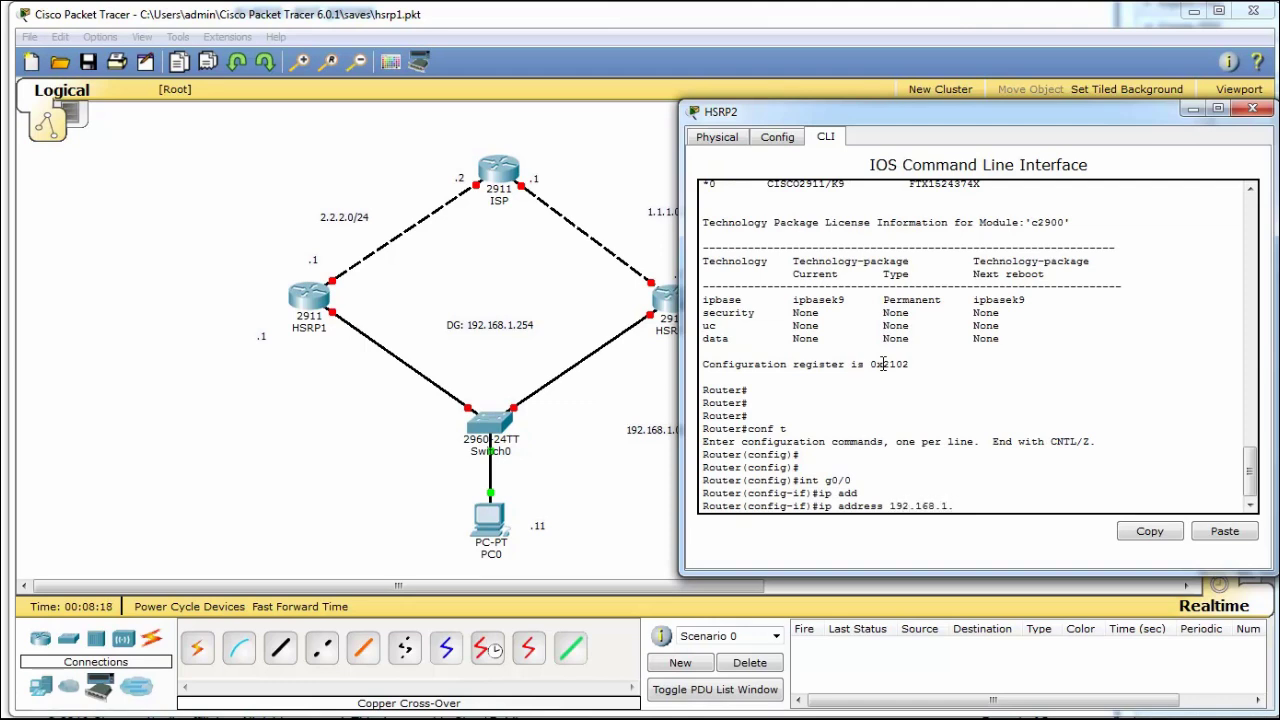
type("192.168.1.2 255.255")
key("Return")
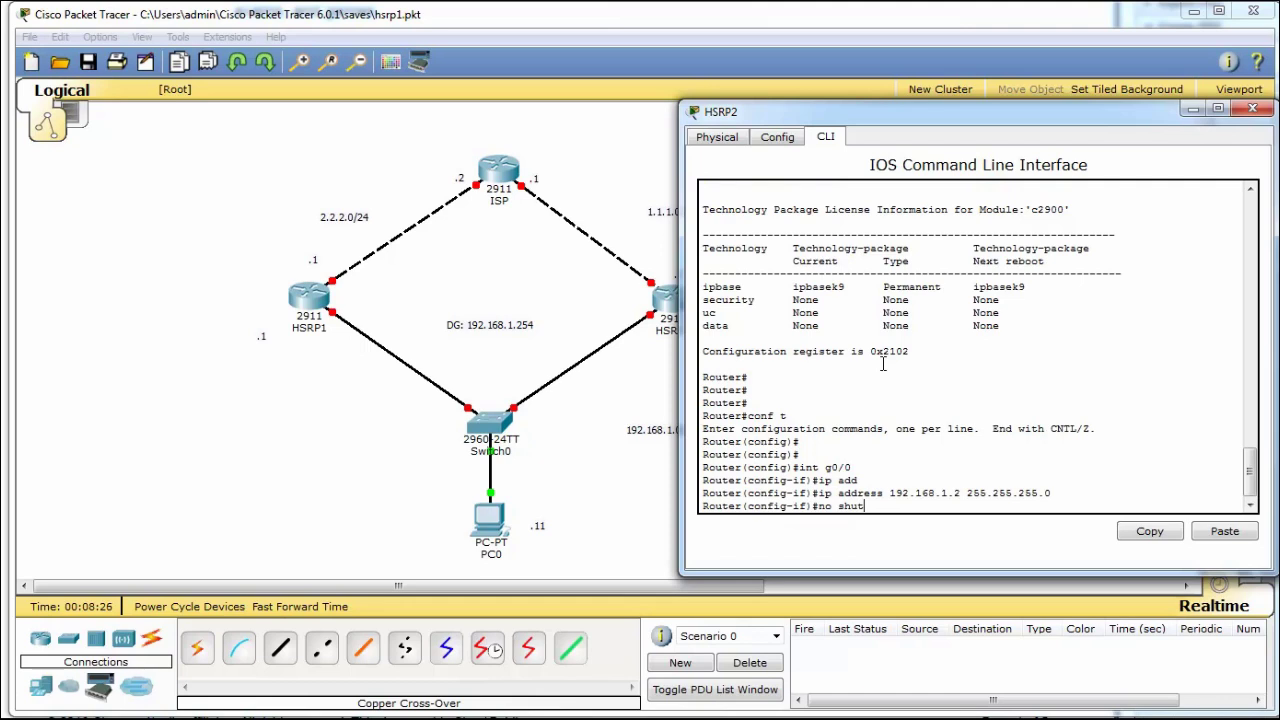
Step: Enable HSRP2's g0/0 interface with no shut and close the router's window
key("Return")
key("Return")
key("Return")
key("Return")
key("Return")
key("Return")
key("Return")
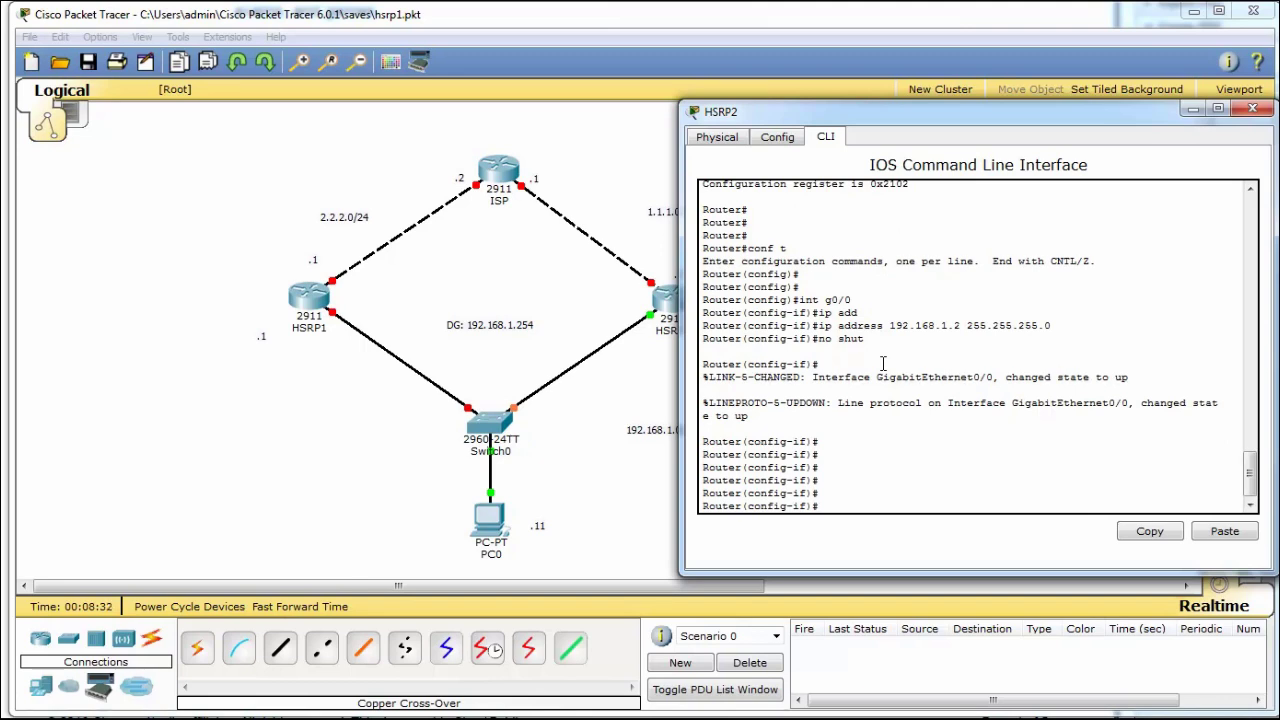
left_click(1252, 110)
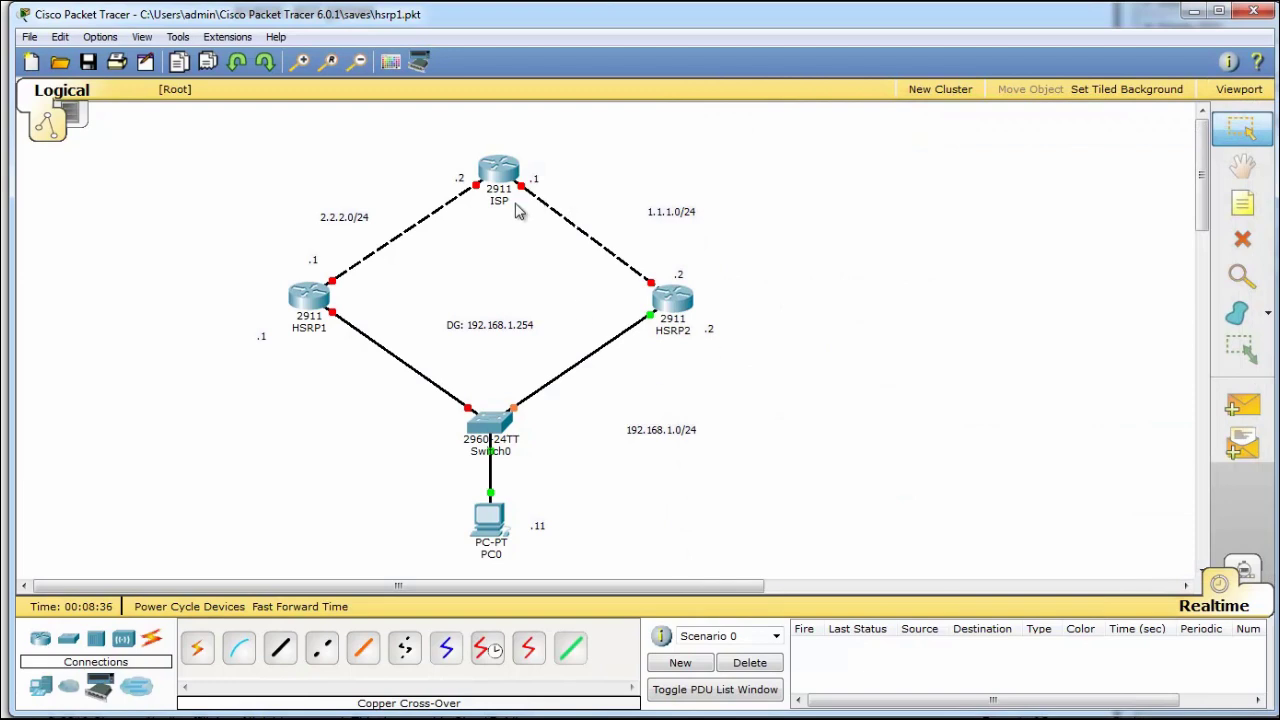
Step: Delete the links from ISP to HSRP1 and HSRP2, along with the 2.2.2.0/24 note
left_click(1242, 239)
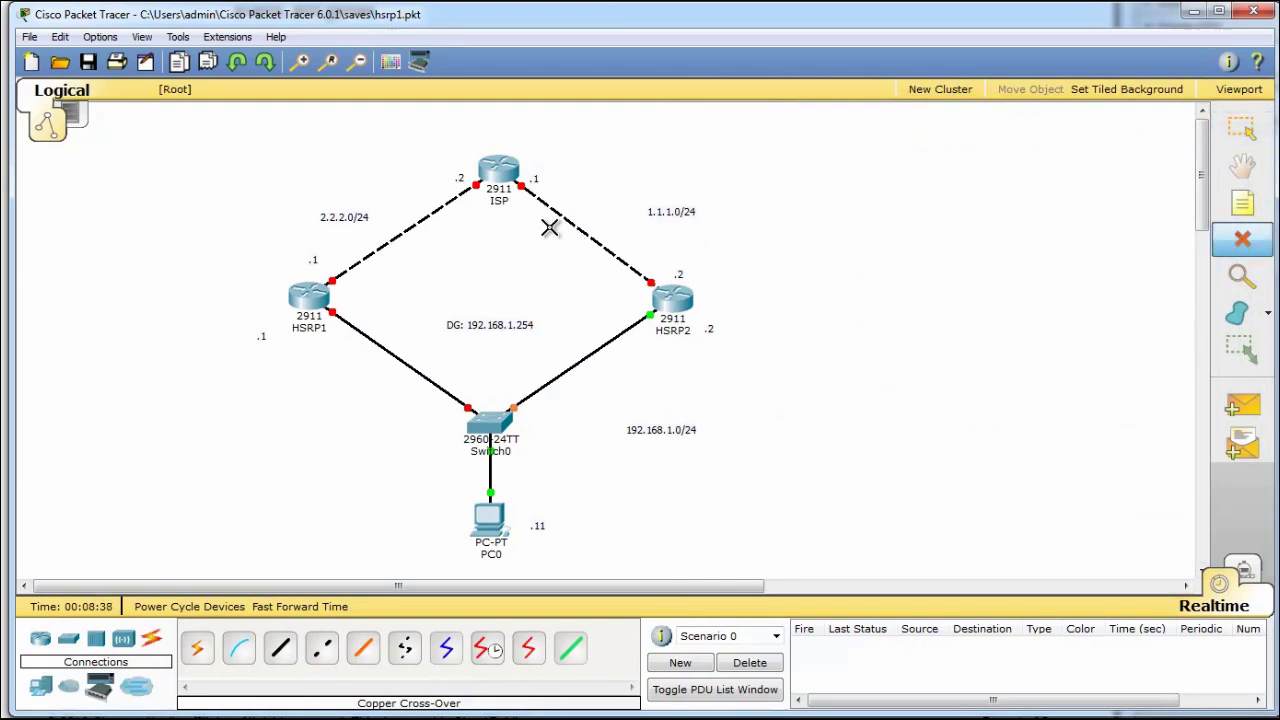
left_click(571, 222)
left_click(416, 222)
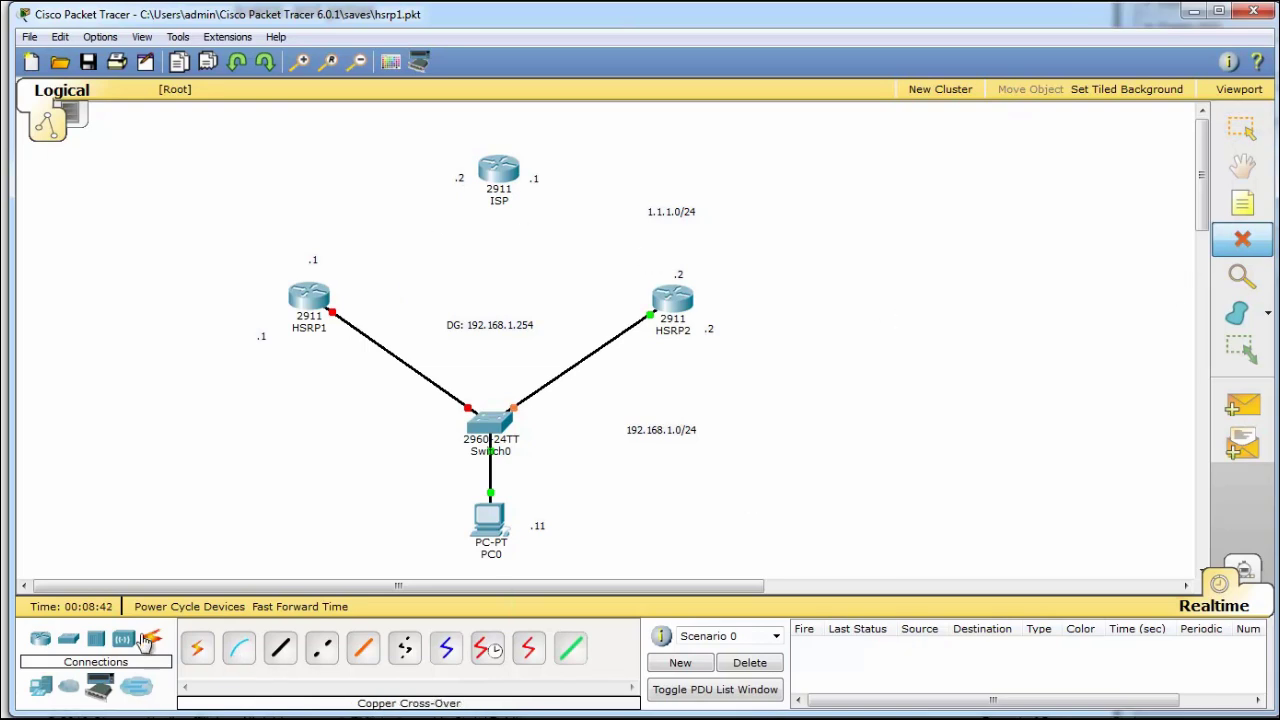
Step: Place a second 2960 switch below ISP, between HSRP1 and HSRP2
left_click(68, 638)
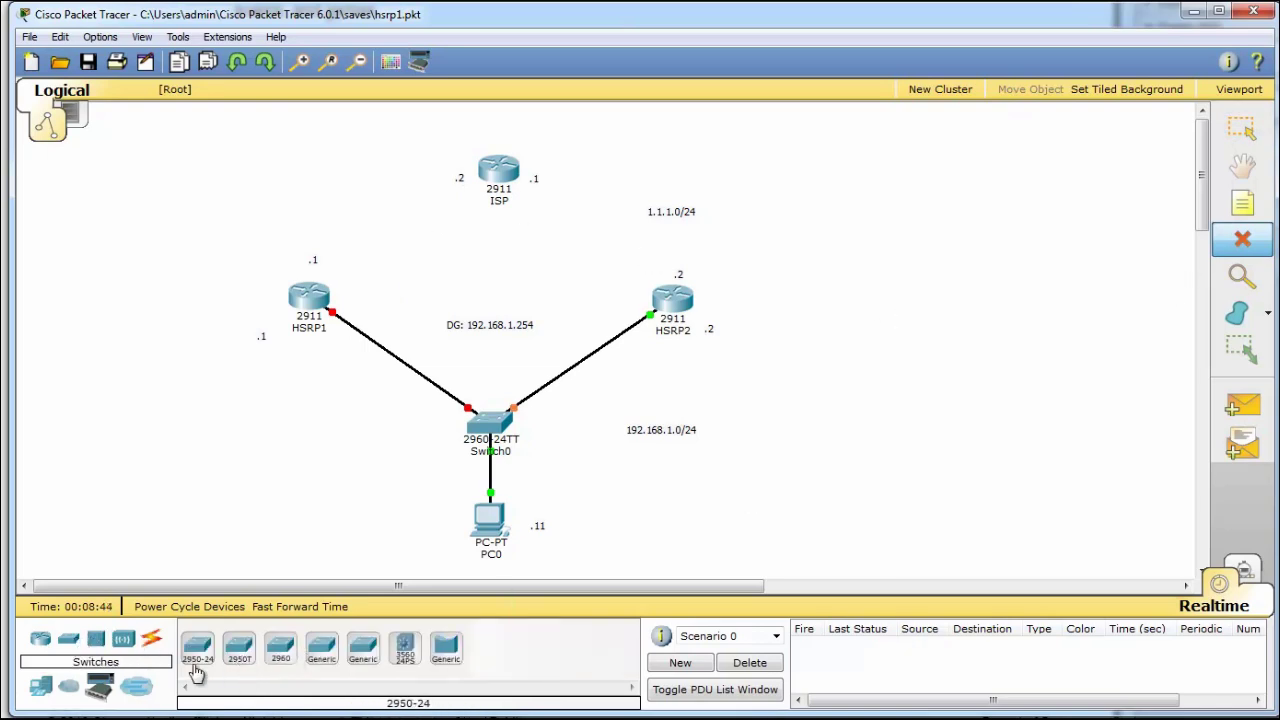
left_click_drag(280, 650, 501, 250)
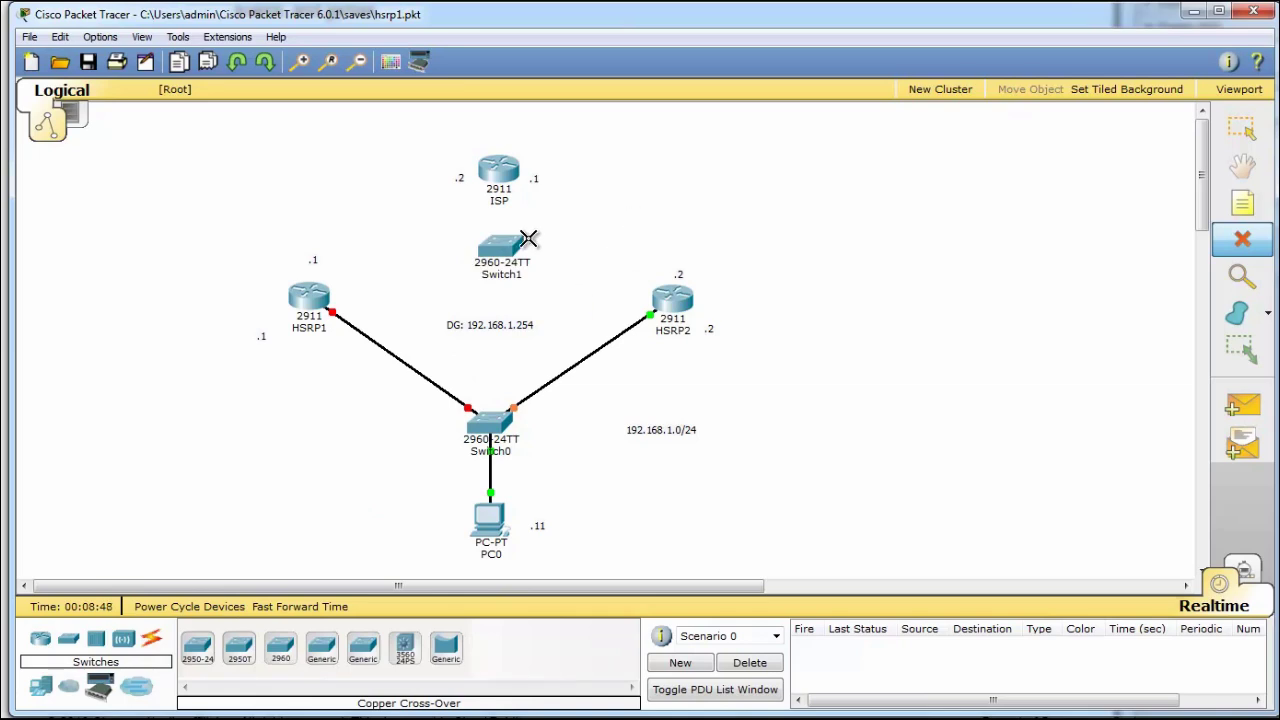
key("Escape")
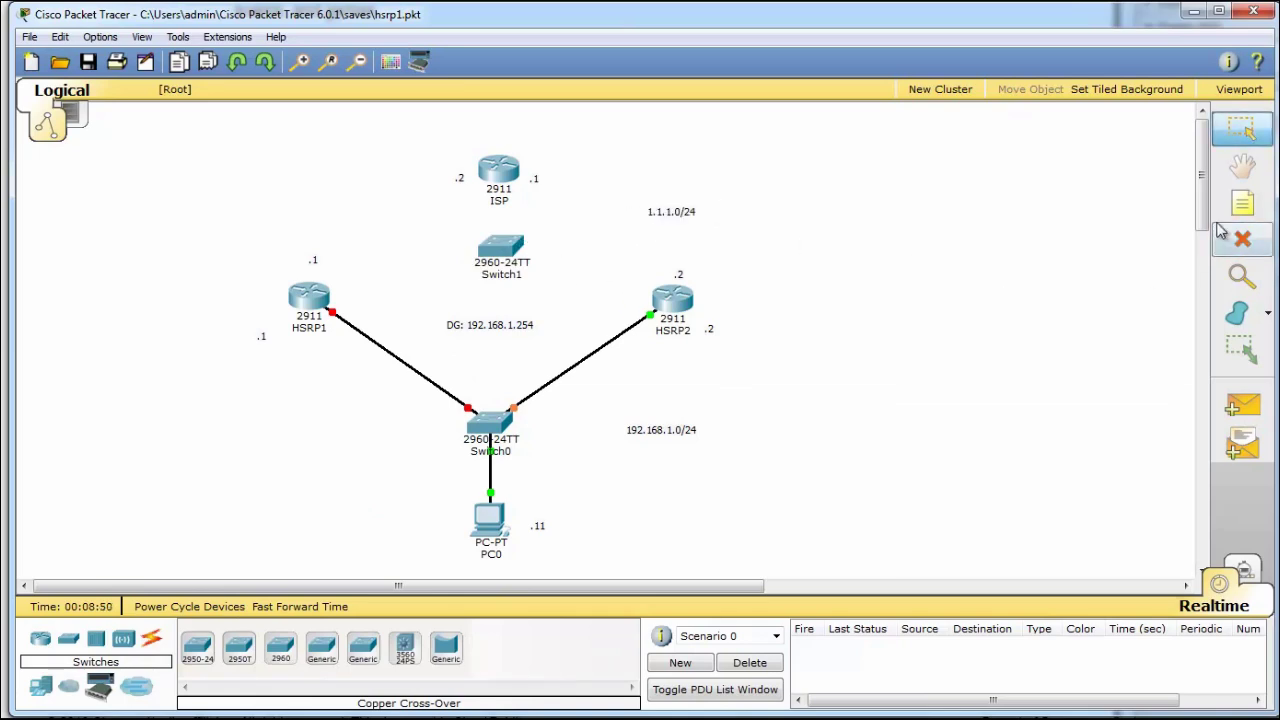
left_click(1242, 203)
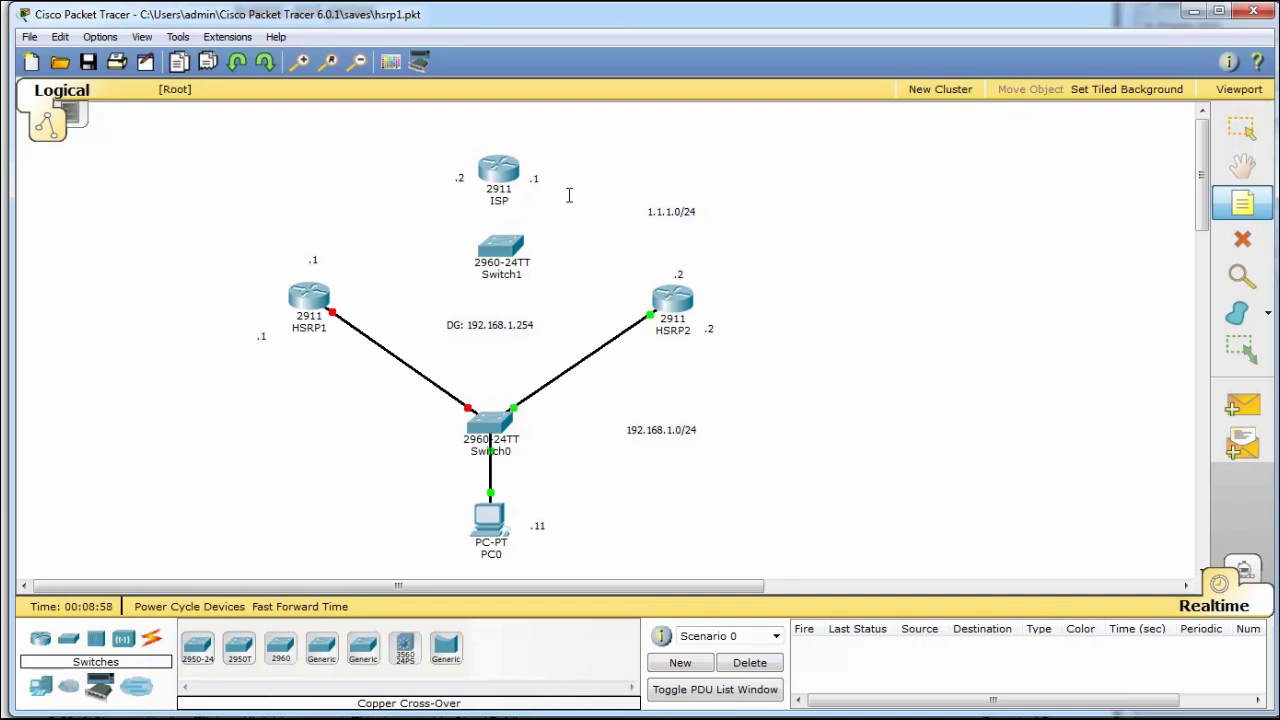
Step: Connect HSRP1's GigabitEthernet0/1 to FastEthernet0/1 on the new switch with a copper straight-through cable
left_click(158, 641)
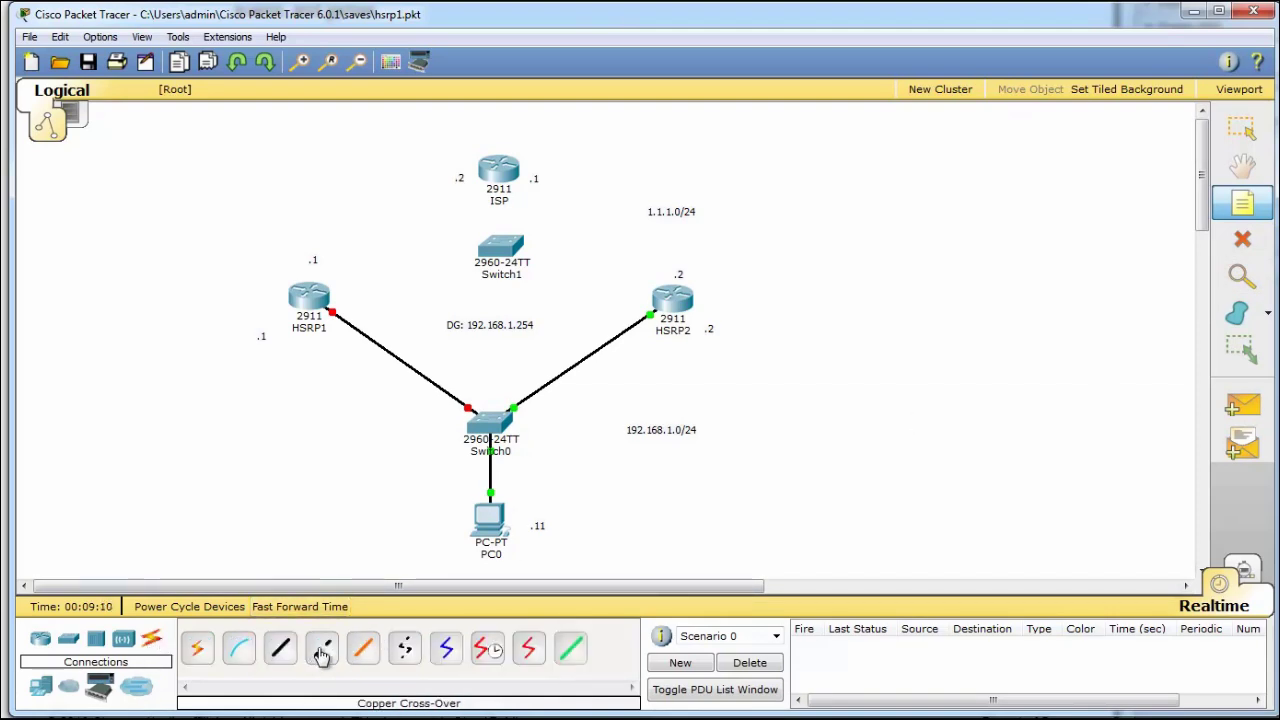
left_click(280, 648)
left_click(312, 303)
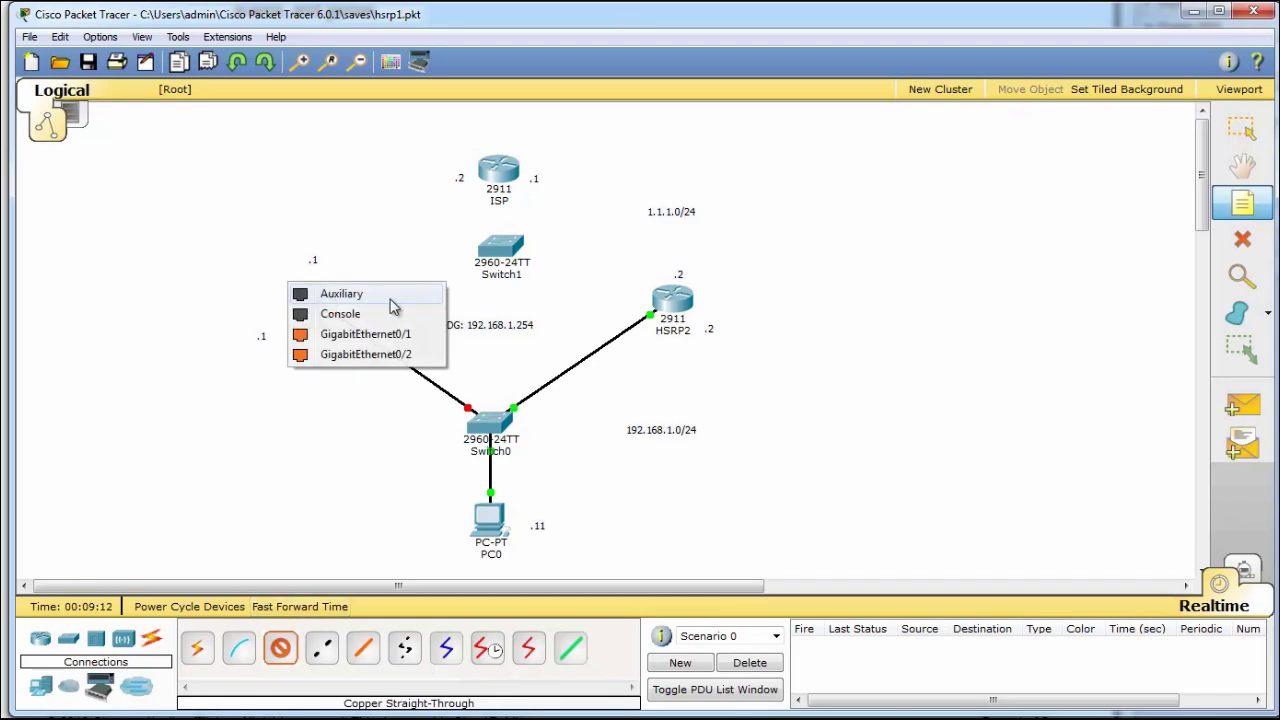
left_click(394, 338)
left_click(500, 248)
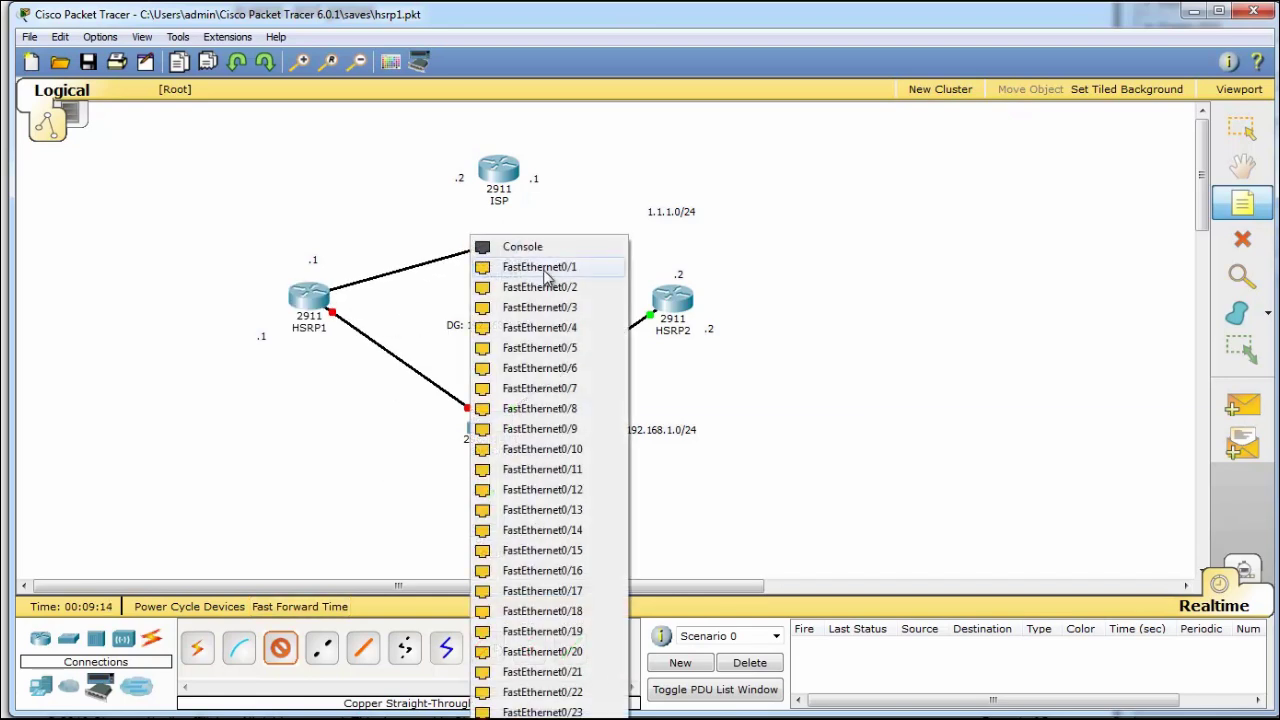
left_click(539, 268)
Step: Connect Switch1 to HSRP2's GigabitEthernet0/1 with a copper straight-through cable
left_click(280, 648)
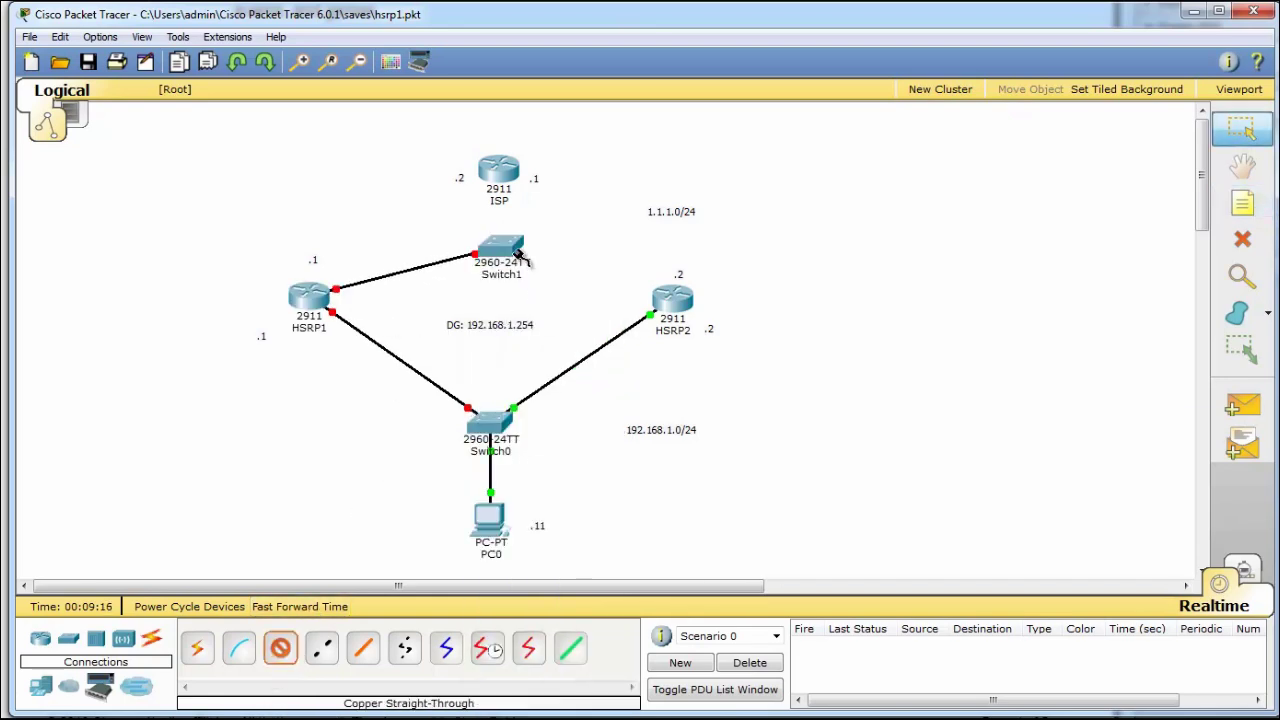
left_click(515, 252)
left_click(585, 265)
left_click(671, 290)
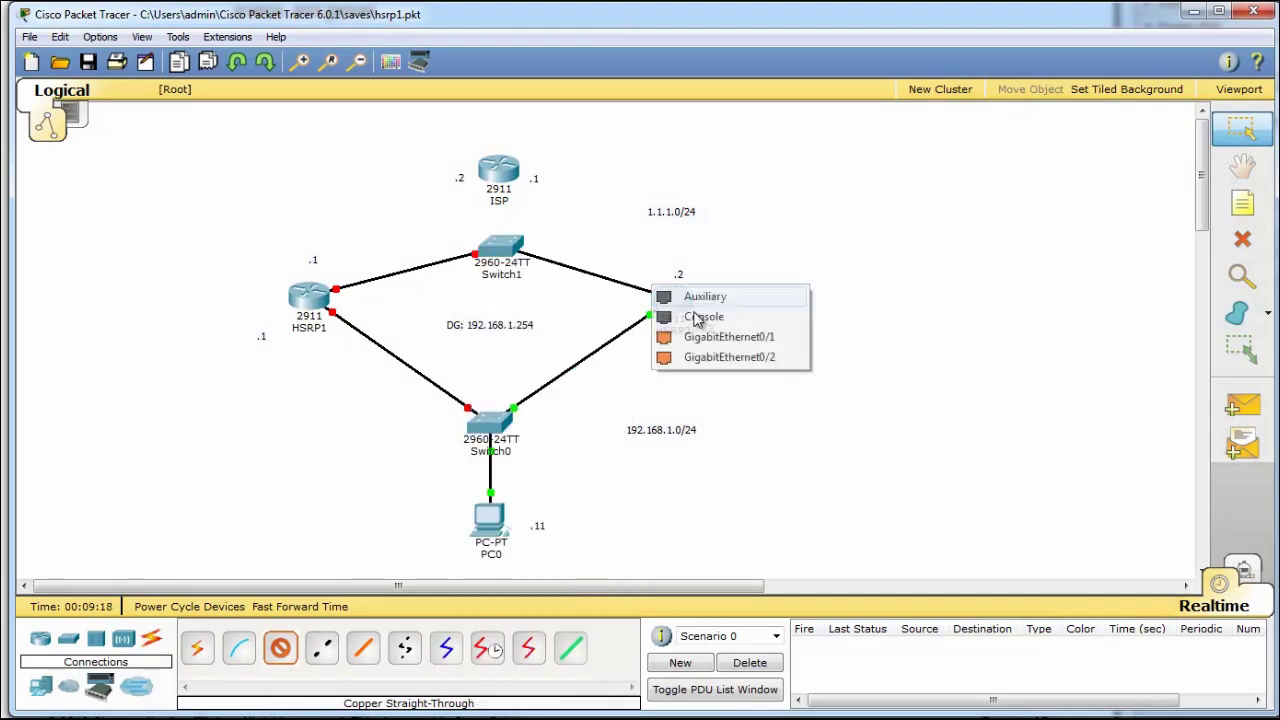
left_click(744, 338)
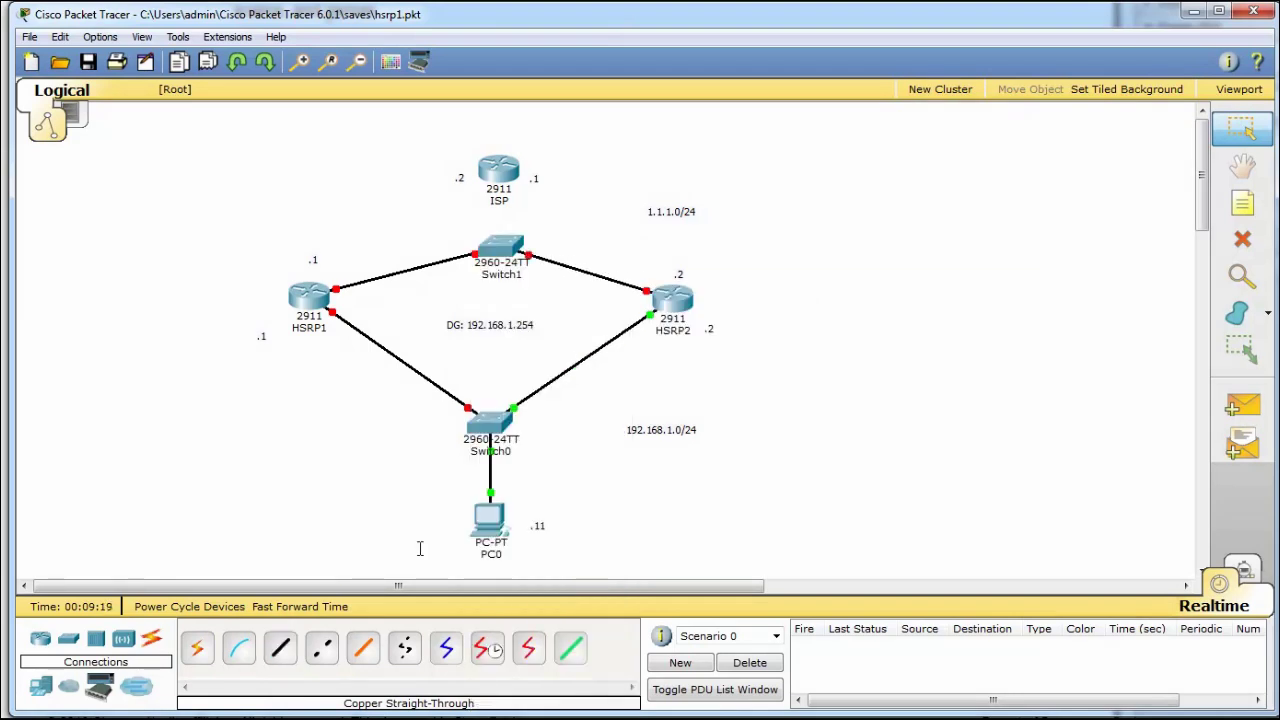
Step: Connect Switch1 to ISP's GigabitEthernet0/1 with a copper straight-through cable
left_click(280, 648)
left_click(508, 245)
left_click(522, 205)
left_click(499, 172)
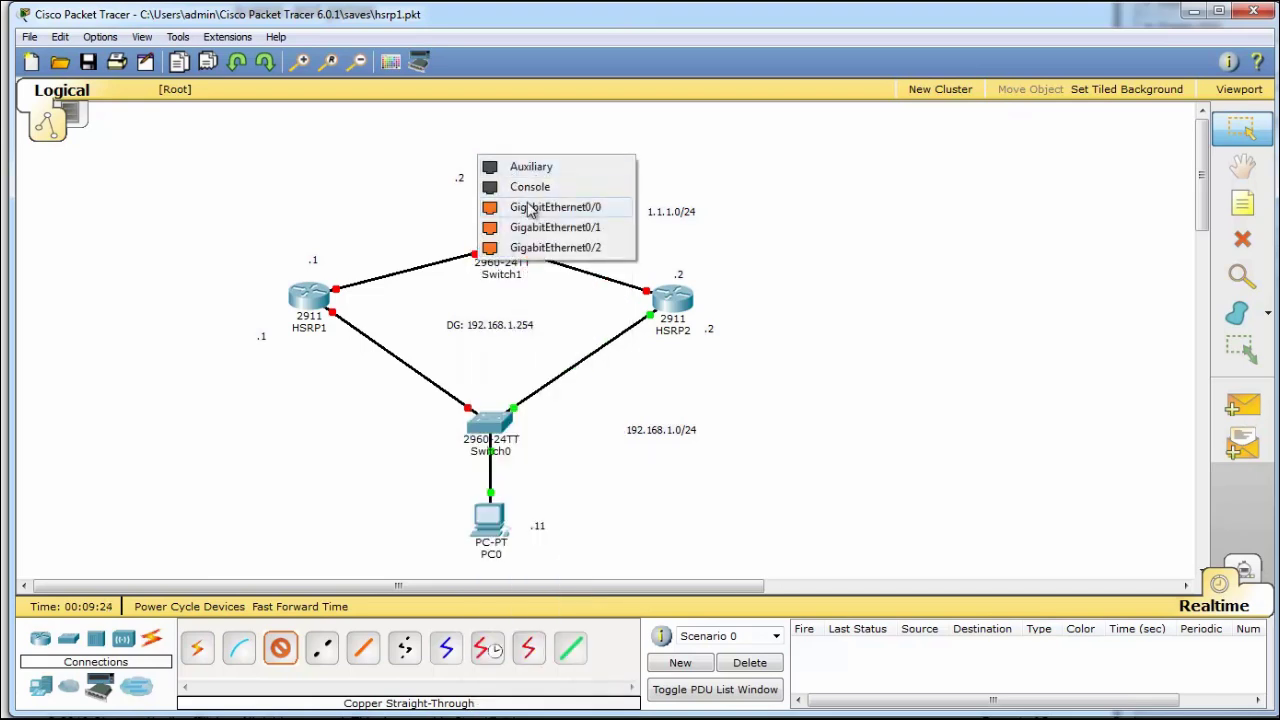
left_click(540, 226)
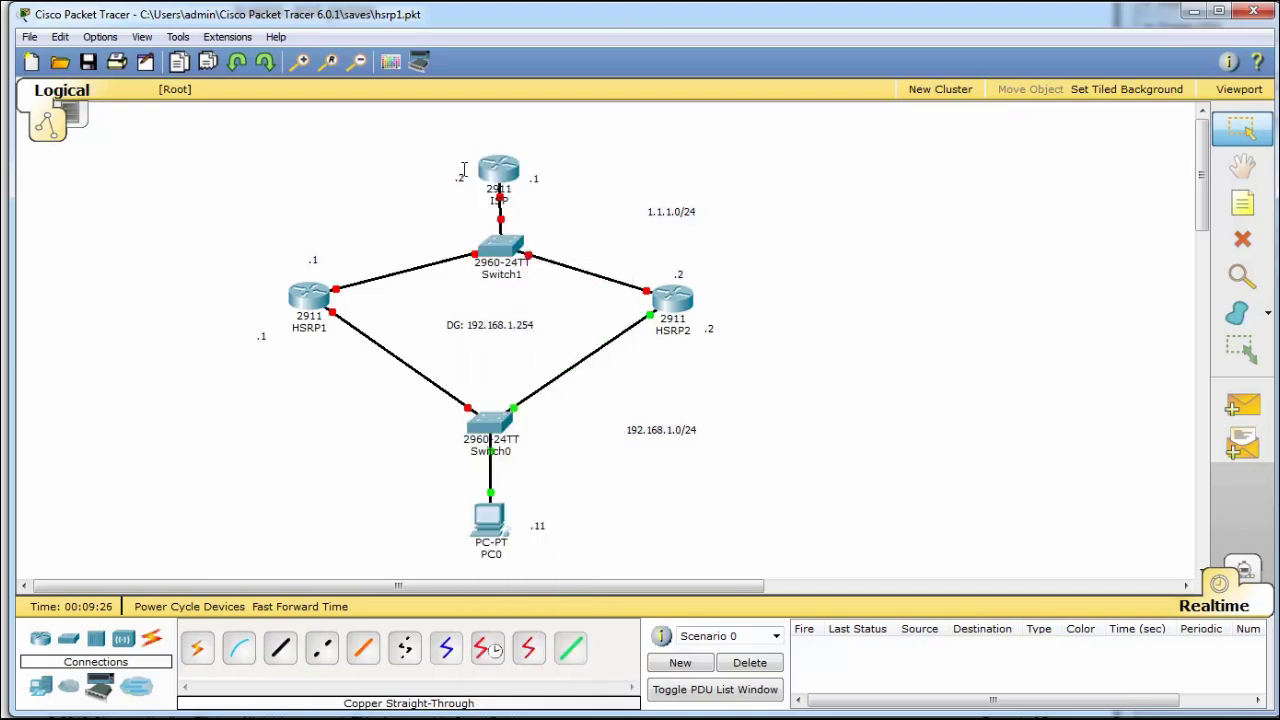
Step: Move the ISP router higher above Switch1 to make room for the link between them
left_click(1240, 145)
left_click_drag(513, 180, 517, 138)
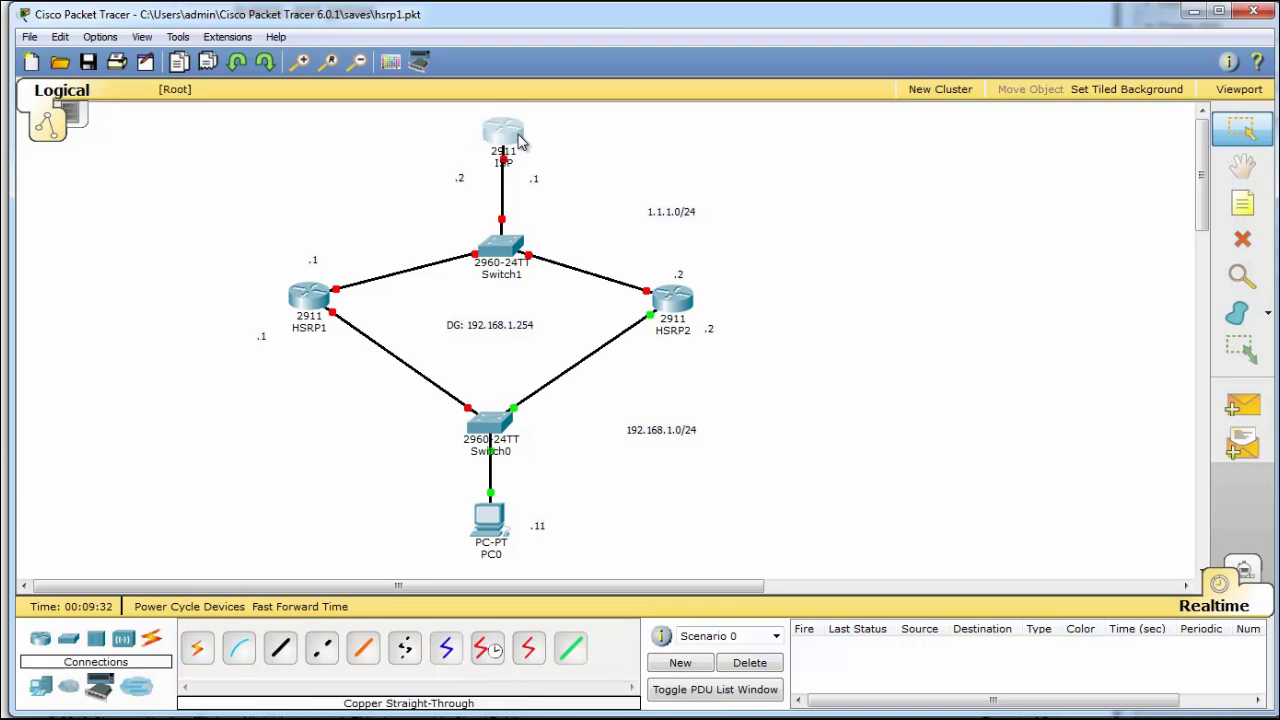
Step: Delete the .2 address label beside the link between ISP and Switch1
left_click_drag(418, 170, 488, 214)
key("Delete")
left_click_drag(716, 249, 771, 238)
key("Delete")
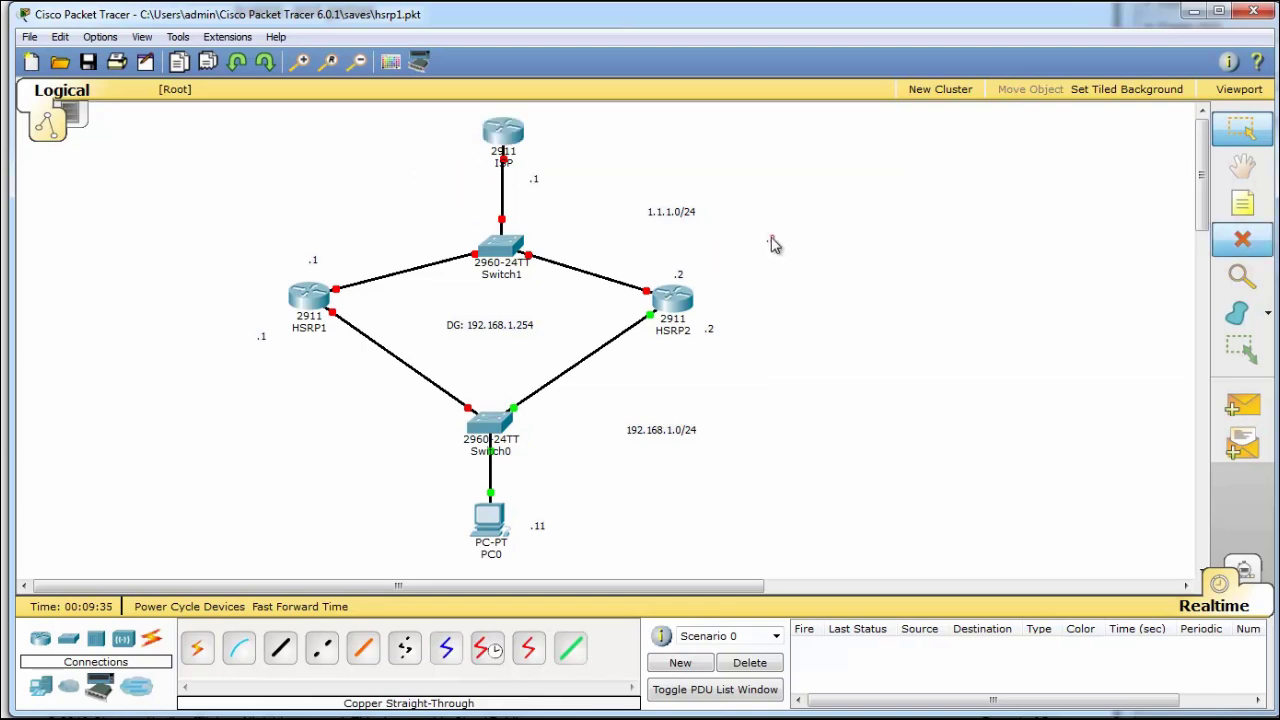
key("Return")
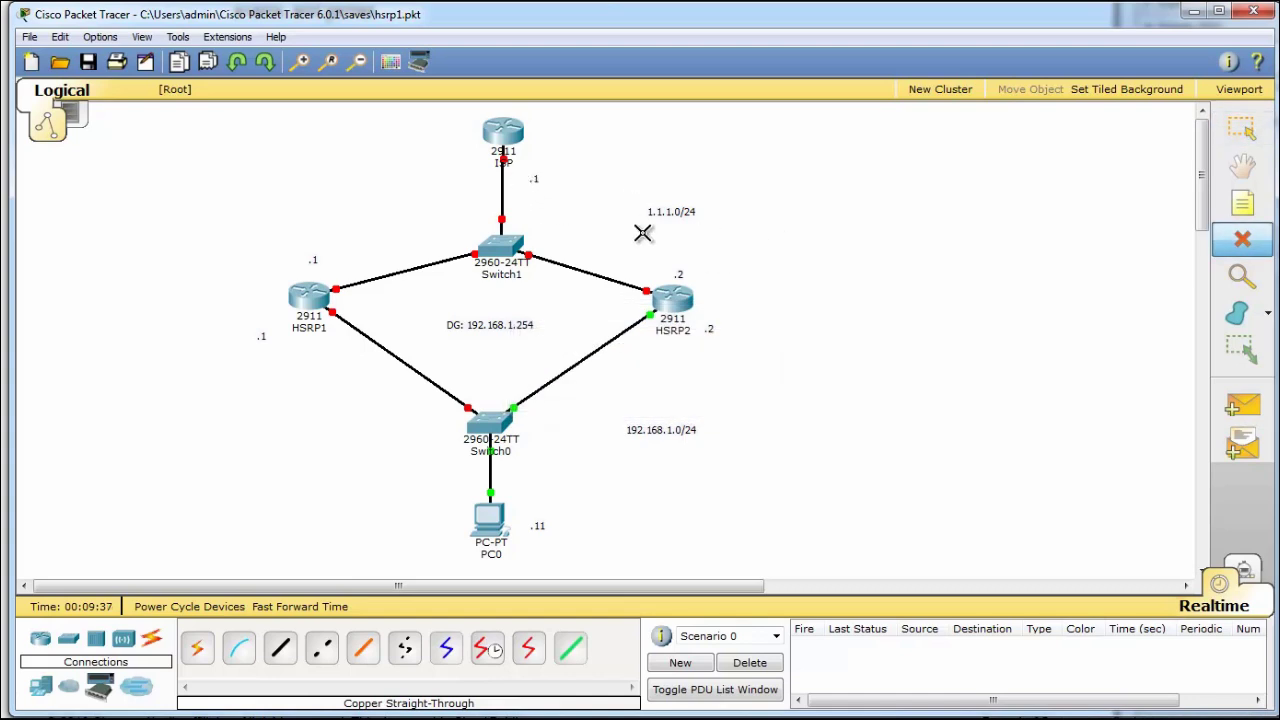
Step: Change the ISP link's remaining address label to .3 beside the router, and move the 1.1.1.0/24 label closer to Switch1
left_click(1243, 204)
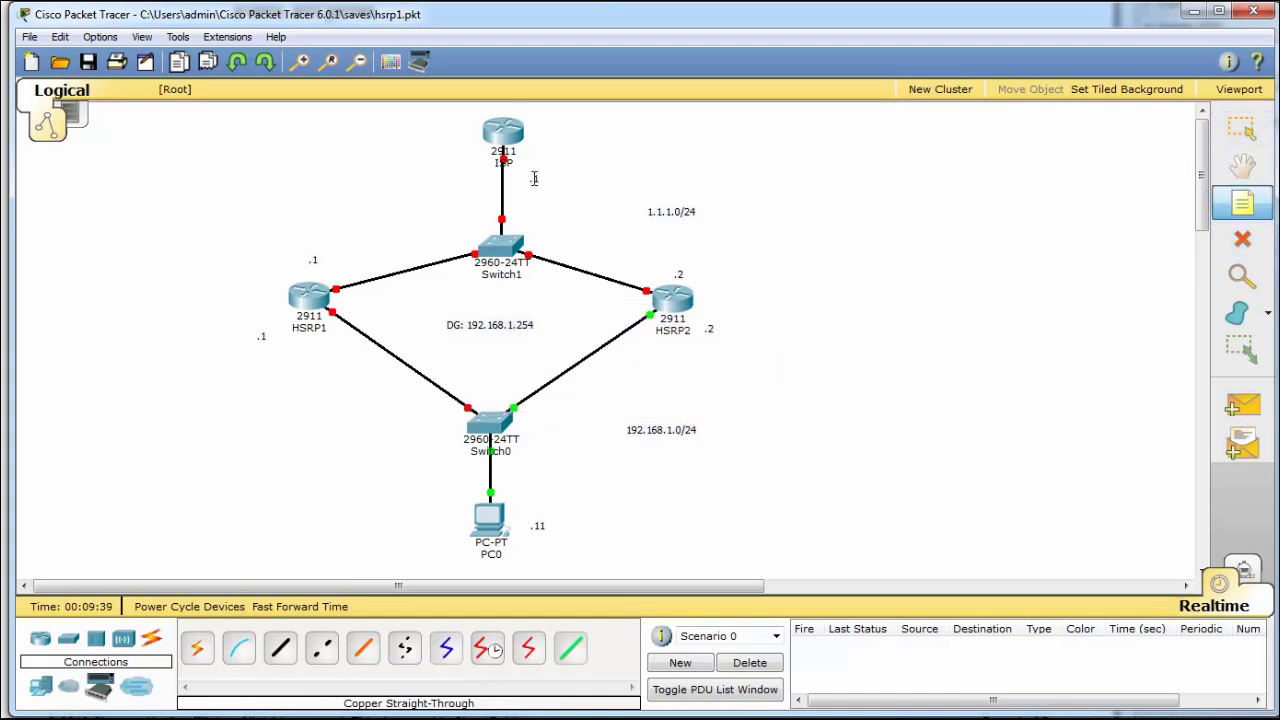
left_click(533, 178)
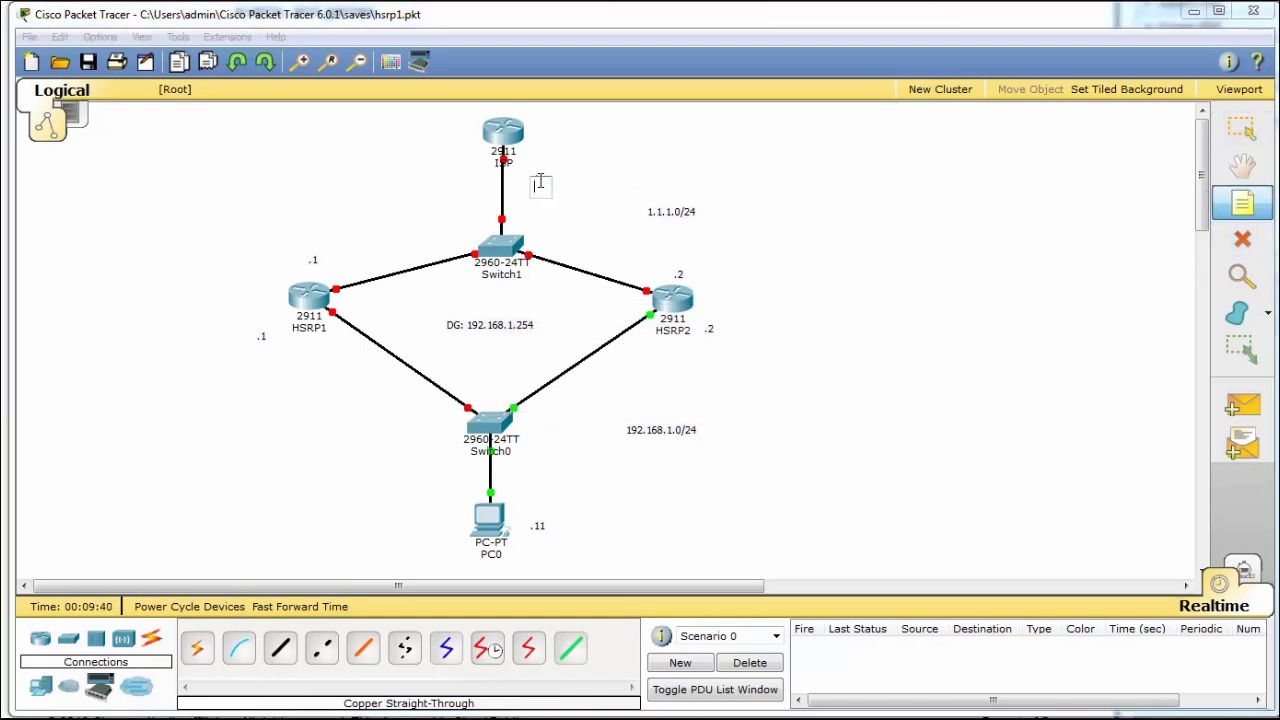
type(".1")
left_click(1241, 128)
double_click(537, 184)
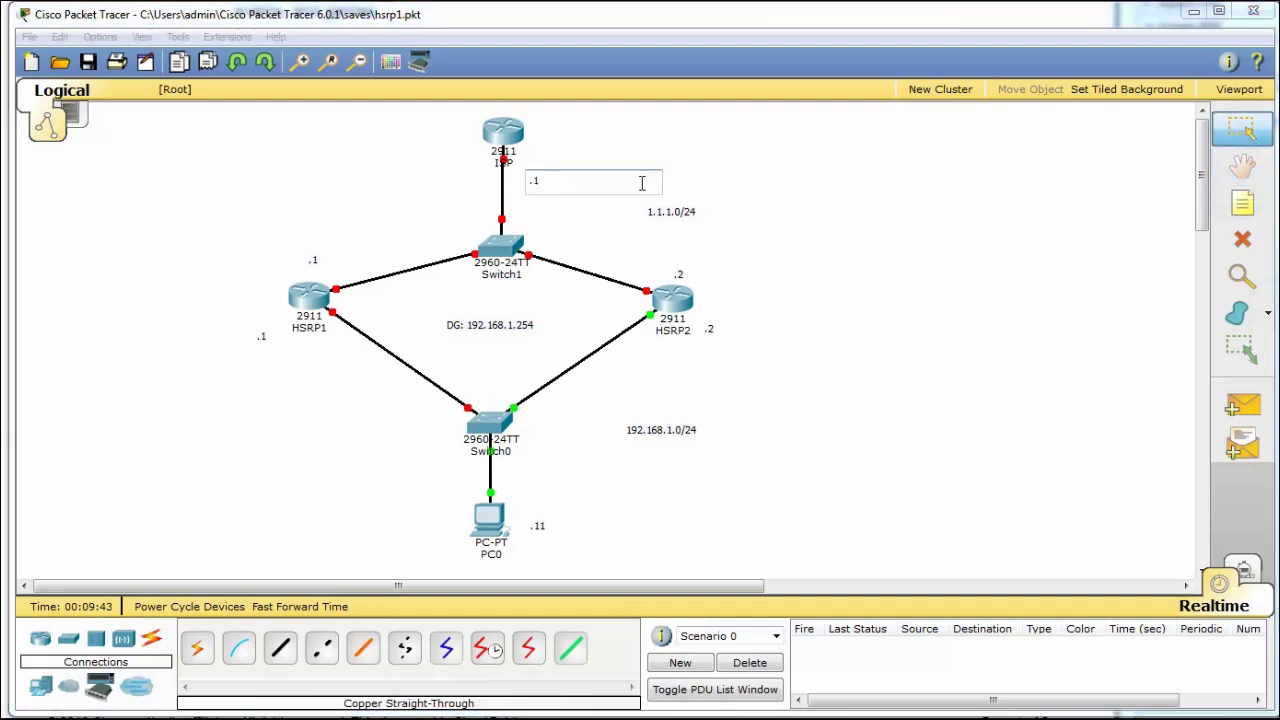
left_click(570, 163)
left_click_drag(537, 180, 529, 166)
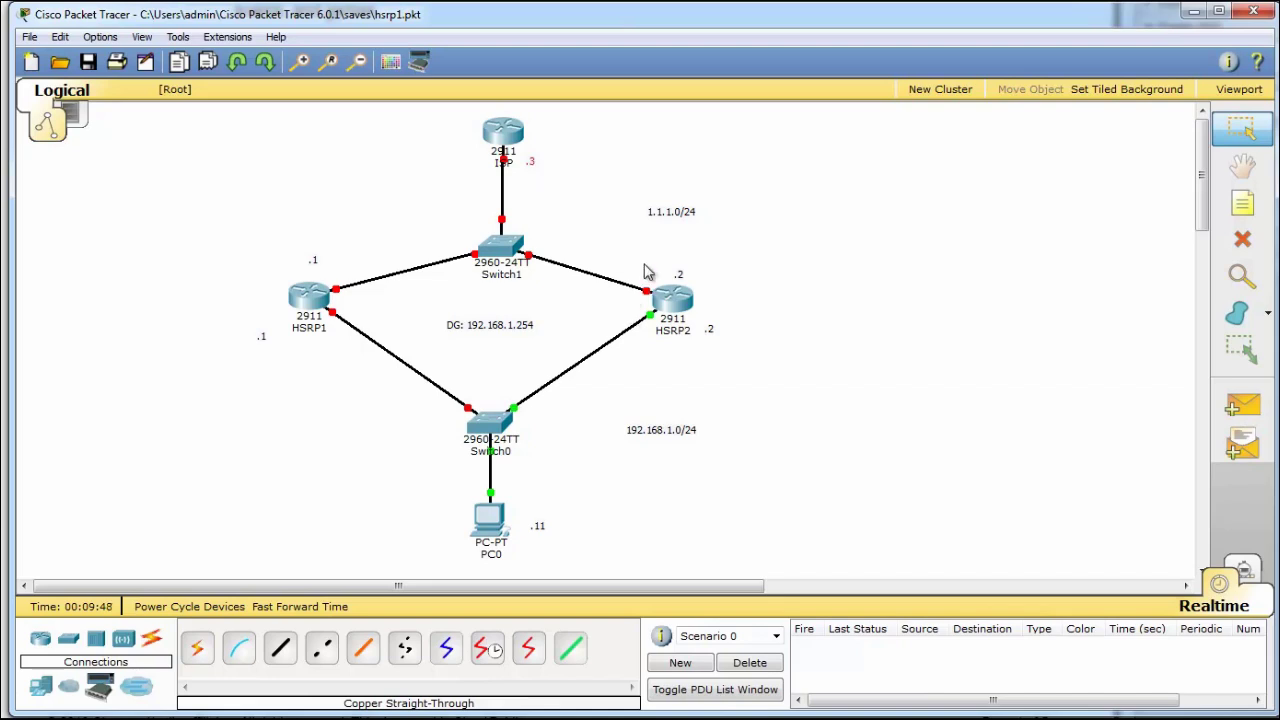
left_click_drag(684, 214, 627, 219)
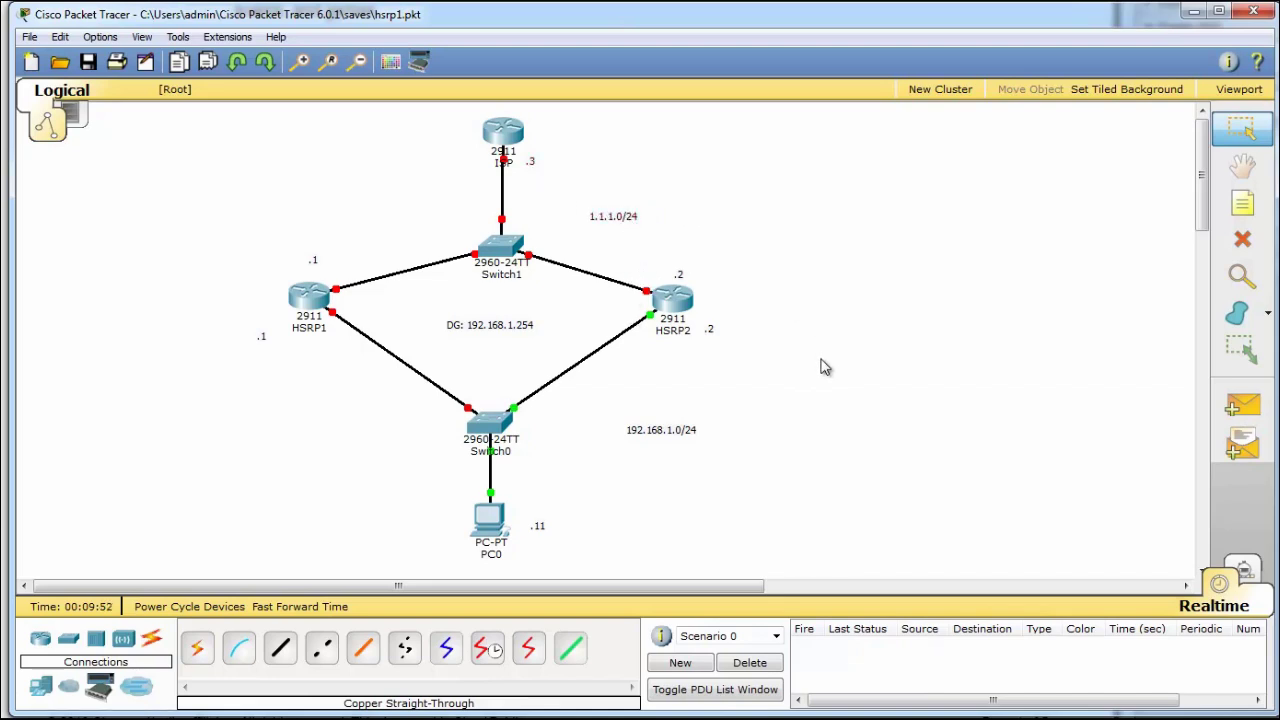
Step: Open HSRP1's command line, decline the initial configuration dialog and enter global configuration mode
left_click(310, 311)
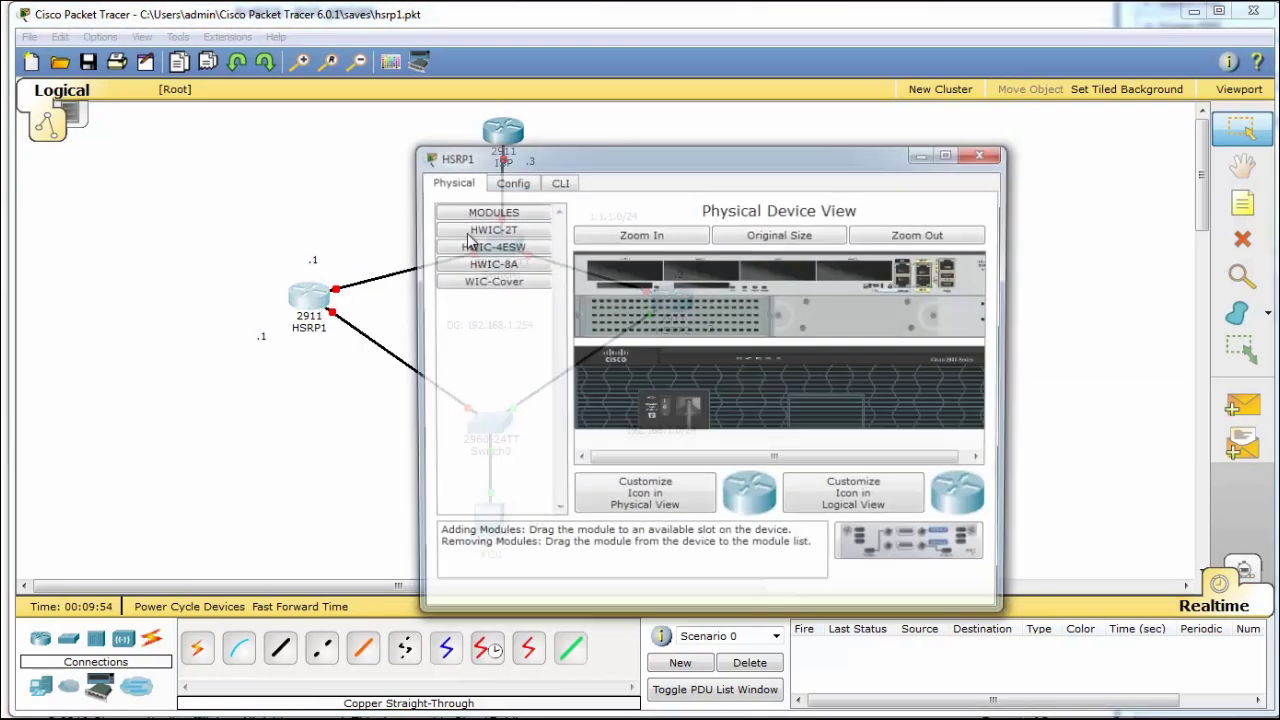
left_click_drag(545, 143, 800, 120)
left_click(803, 147)
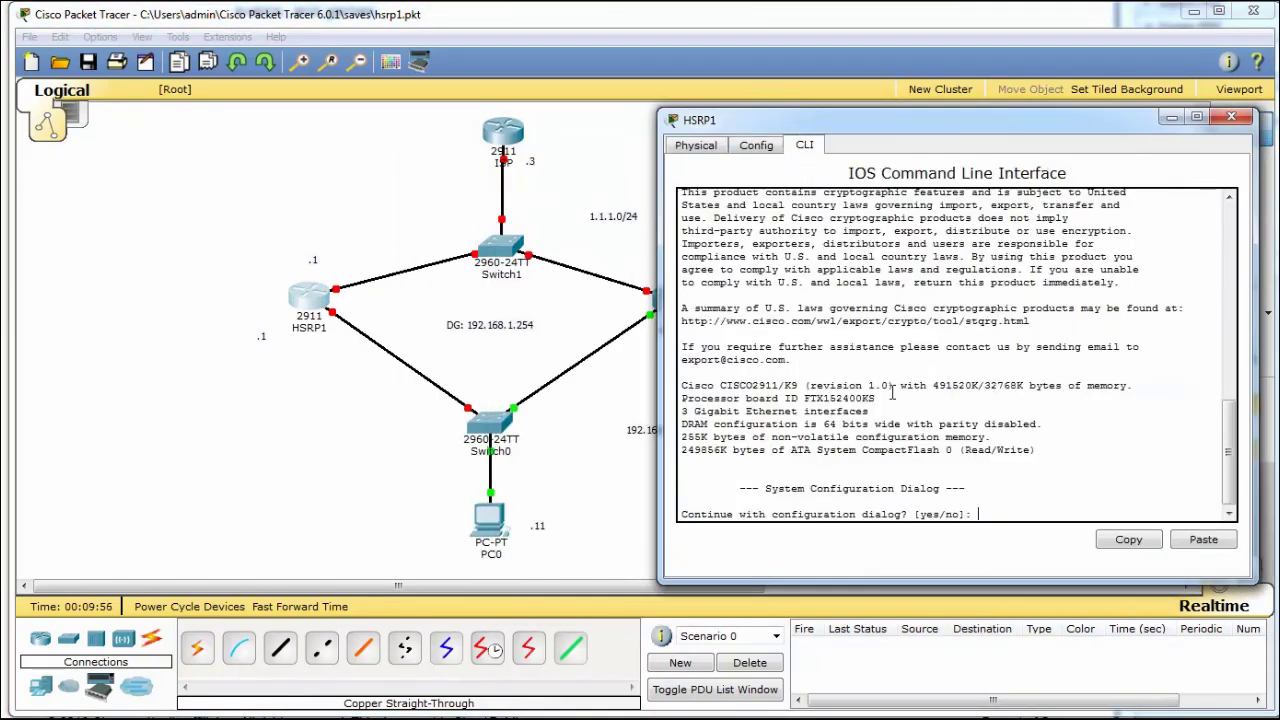
type("n")
key("Return")
key("Return")
key("Return")
key("Return")
type("en")
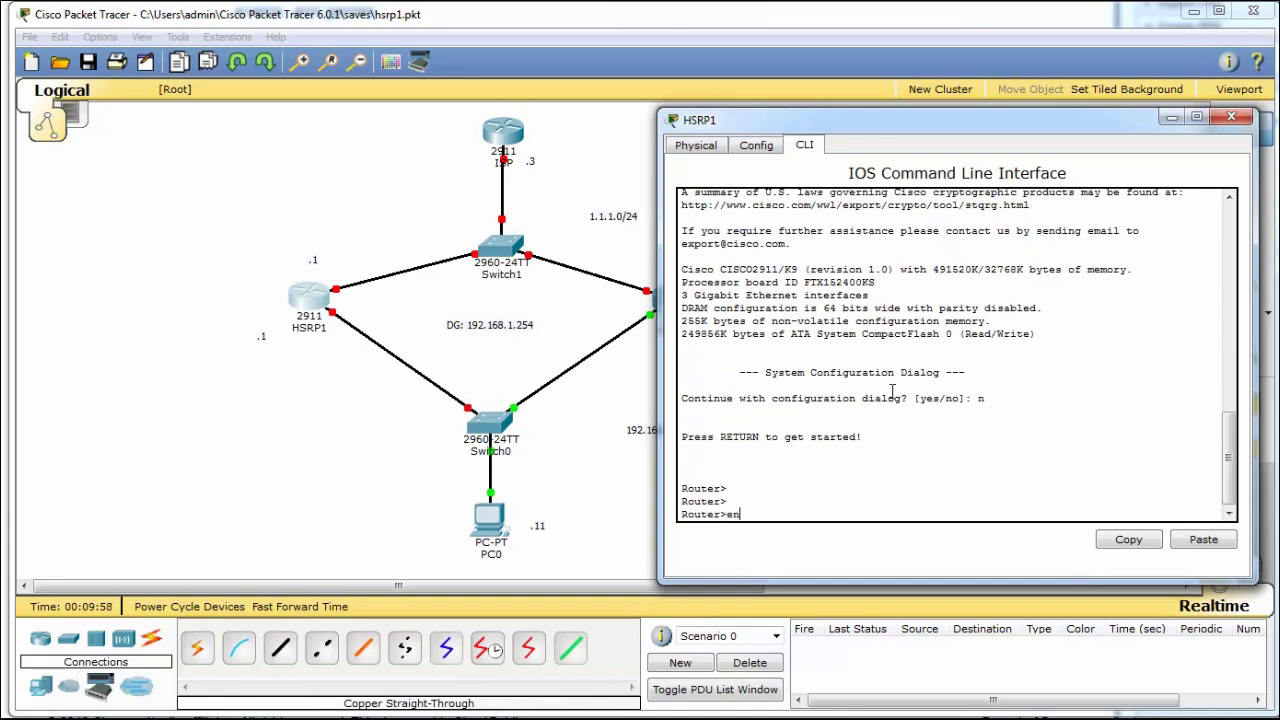
key("Return")
type("conf t")
key("Return")
Step: Assign 192.168.1.1 255.255.255.0 to HSRP1's g0/0, enable the interface and return to privileged mode
type("int ")
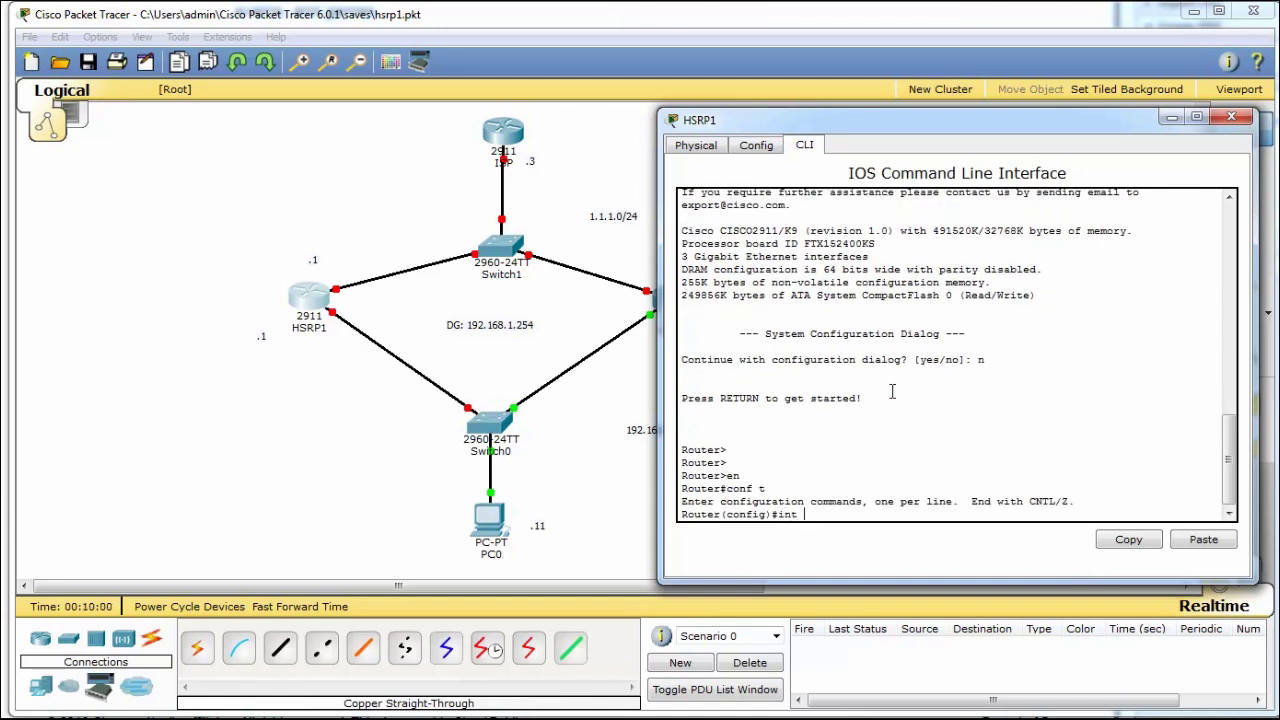
type("g0/0")
key("Return")
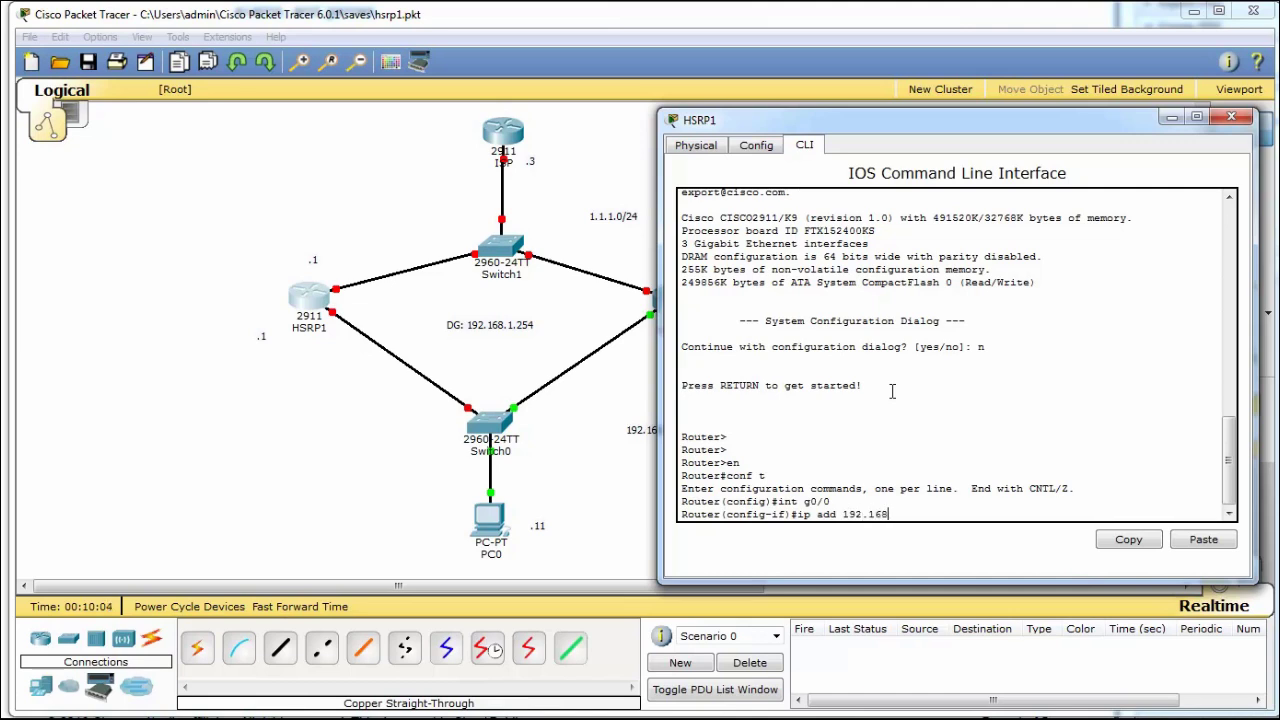
type("ip add 192.168.1.1 255.255.255.0")
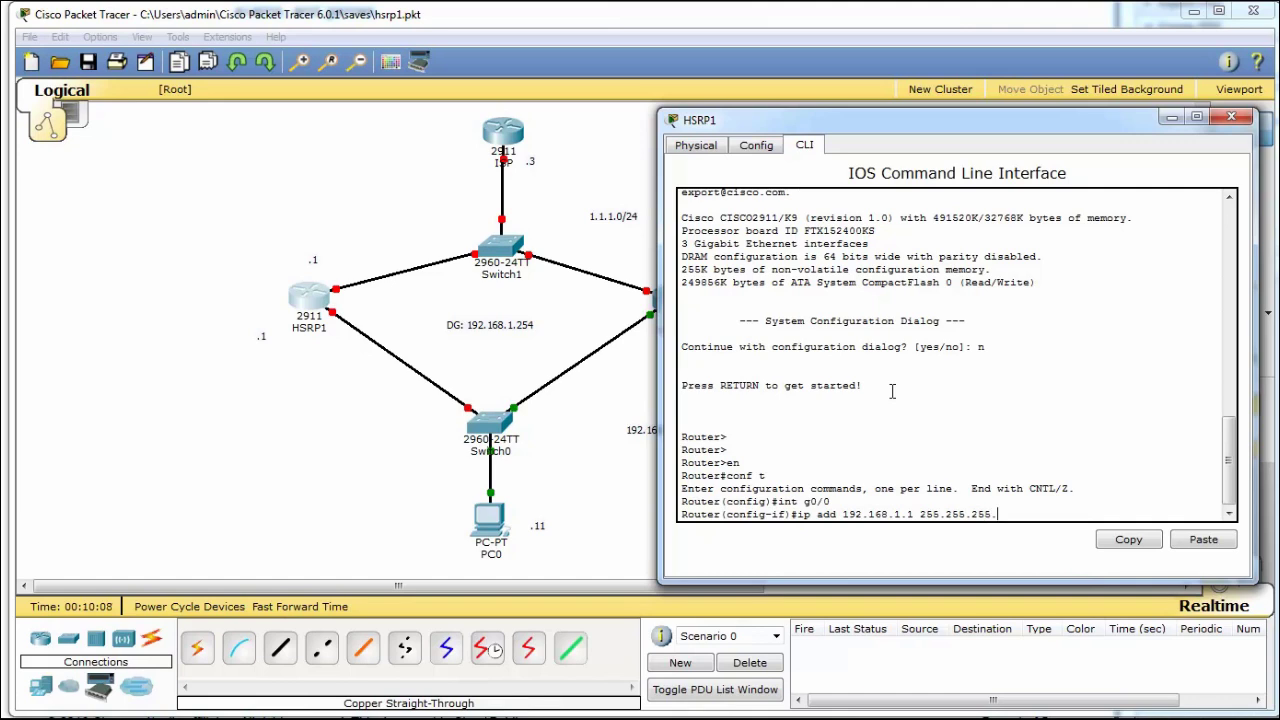
key("Return")
type("no shut")
key("Return")
key("Return")
key("Return")
key("ctrl+z")
key("Return")
key("Return")
key("Return")
key("Return")
key("Return")
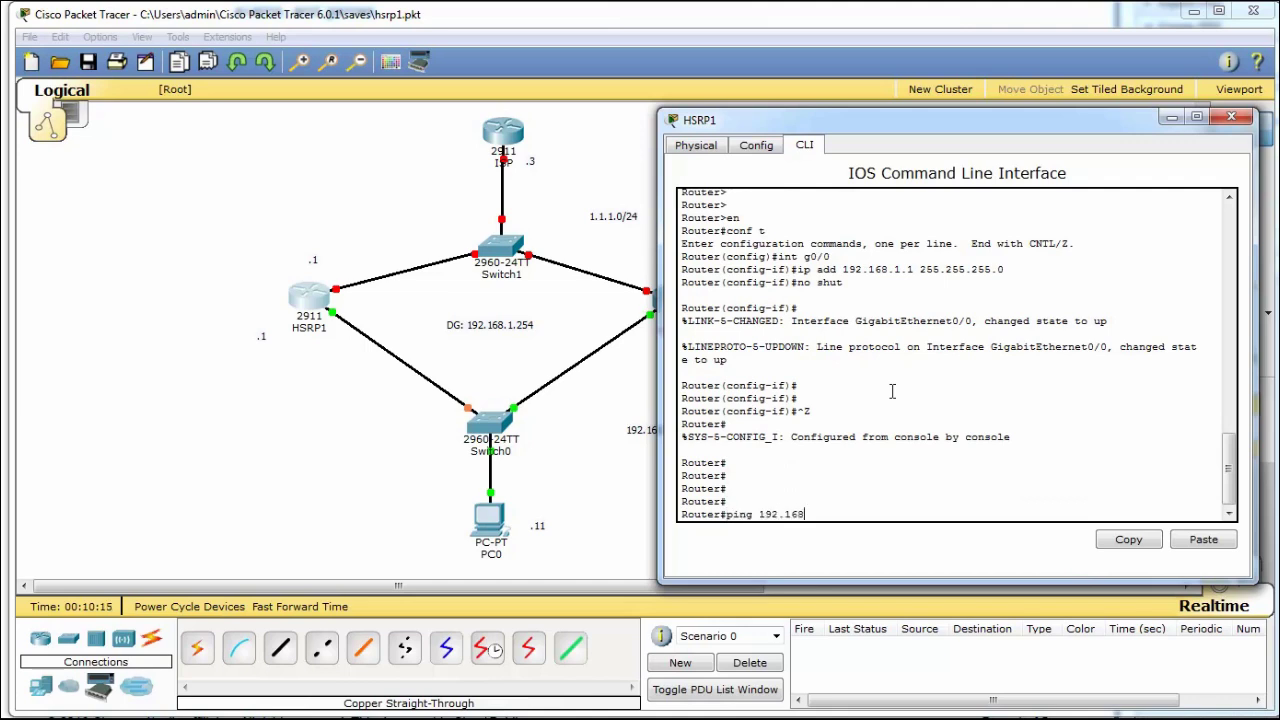
Step: Ping 192.168.1.2 from HSRP1 three times to test the link to HSRP2, and close the router's window
key("Return")
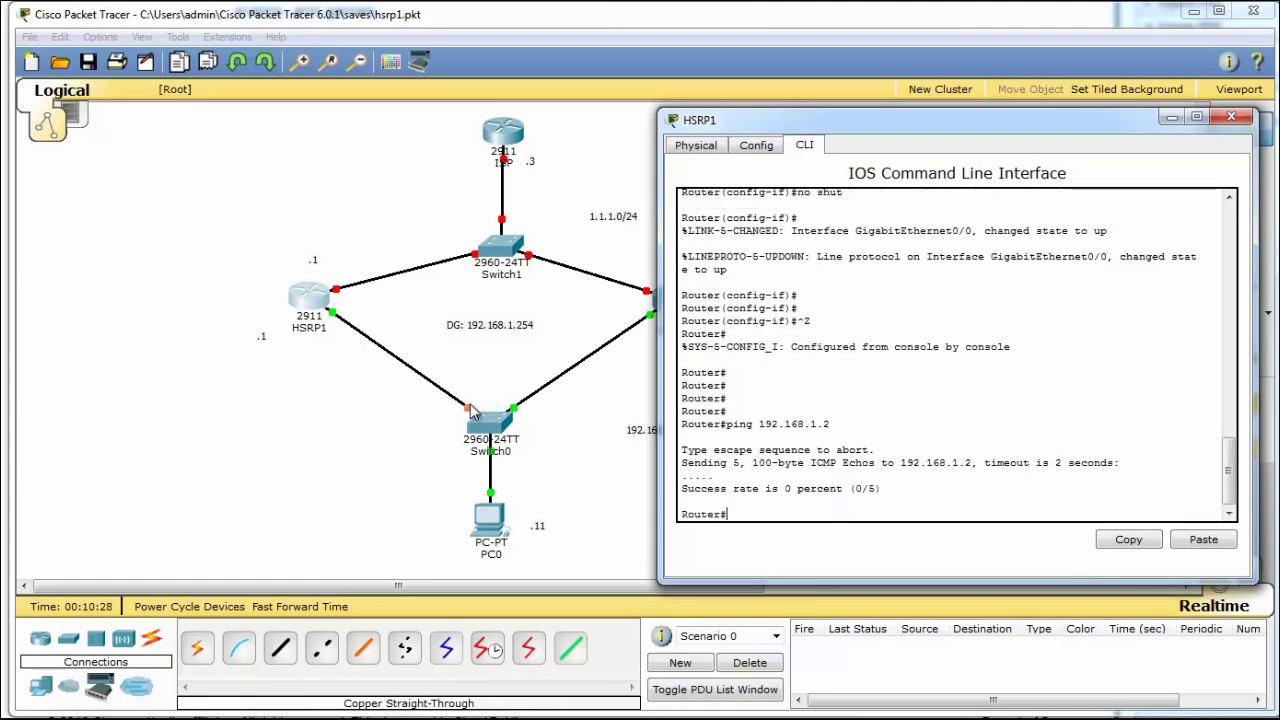
left_click(901, 430)
key("Up")
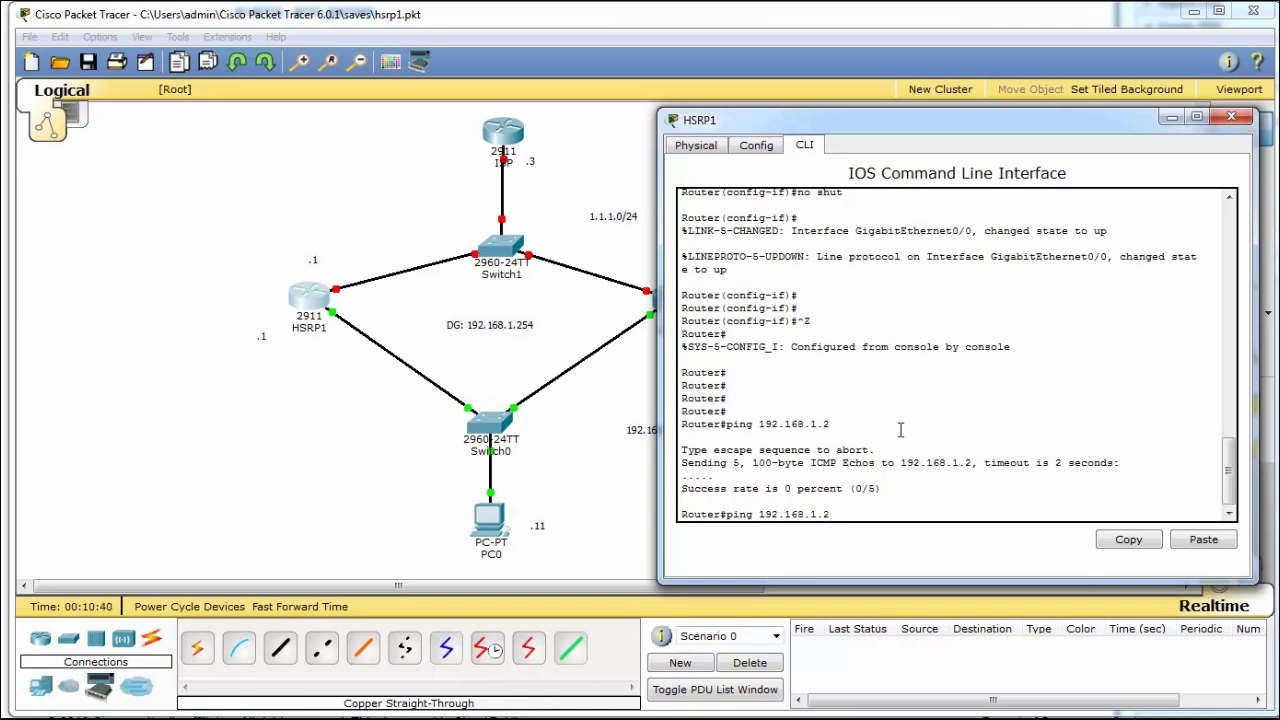
key("Return")
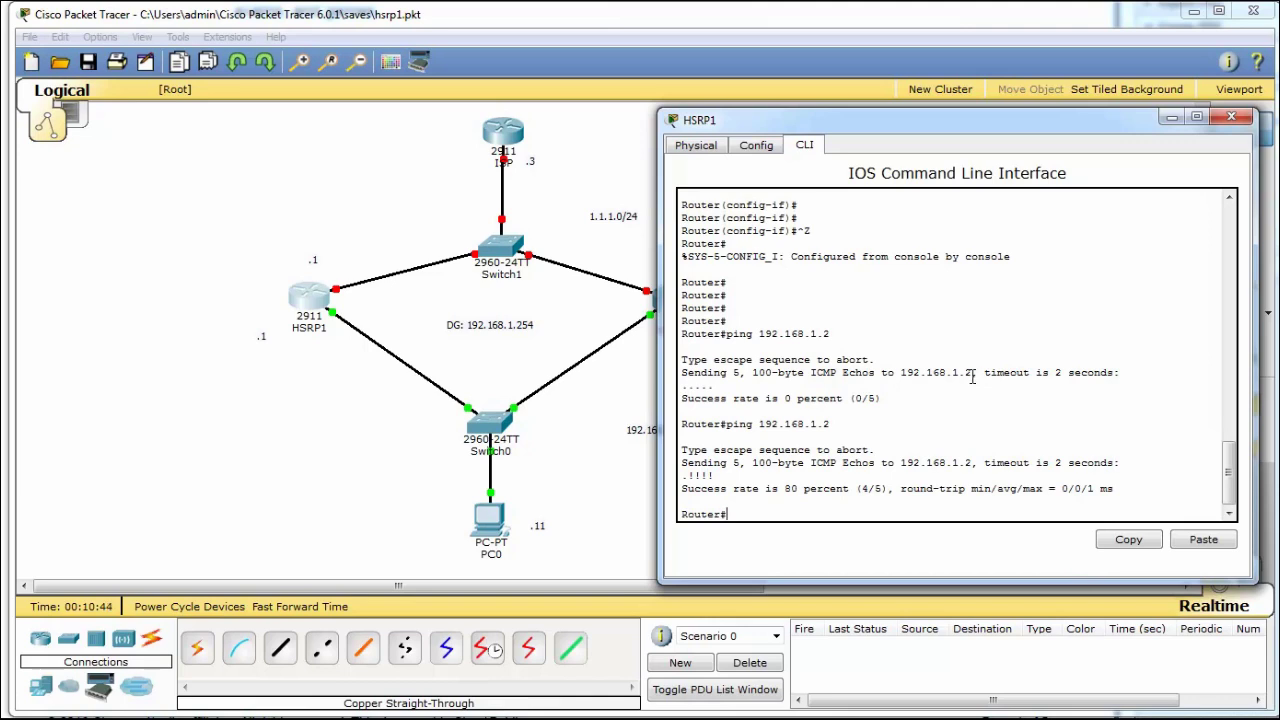
key("Up")
key("Return")
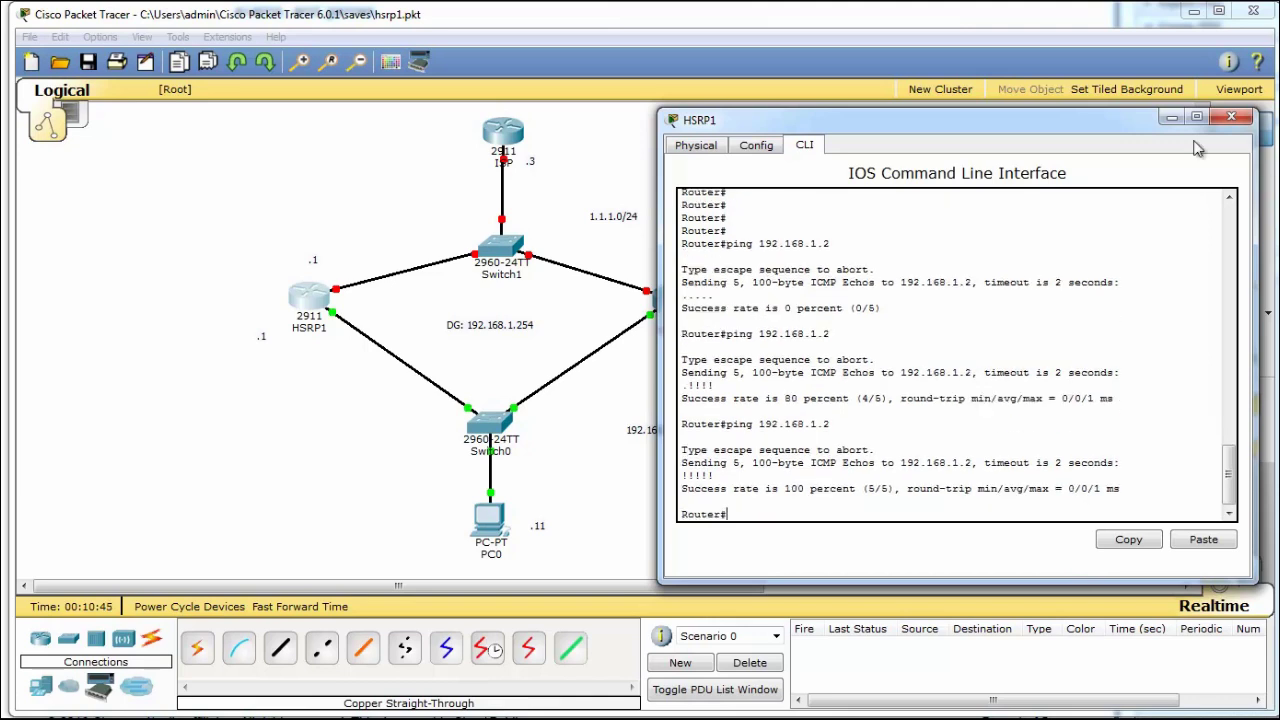
left_click(1231, 119)
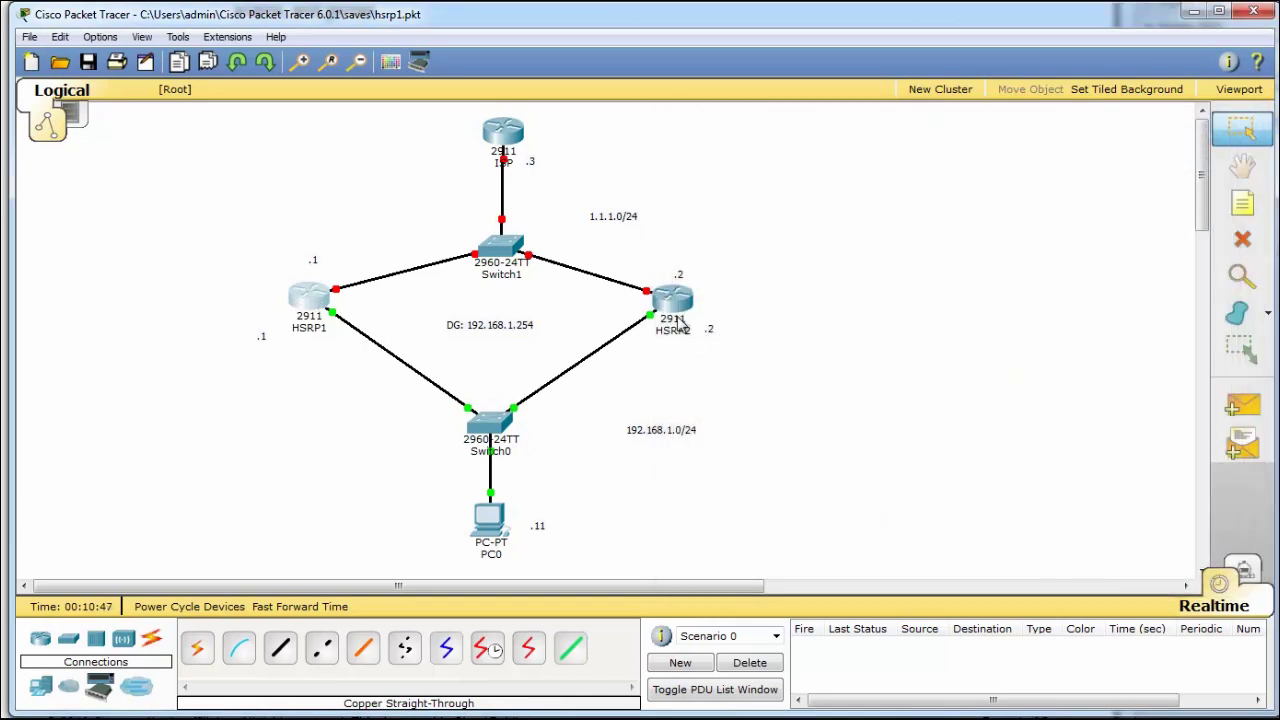
Step: Set the left 2911 router's hostname to HSRP1 in its command line and minimize its window
left_click(310, 298)
type("conf t")
key("Return")
left_click_drag(718, 166, 978, 112)
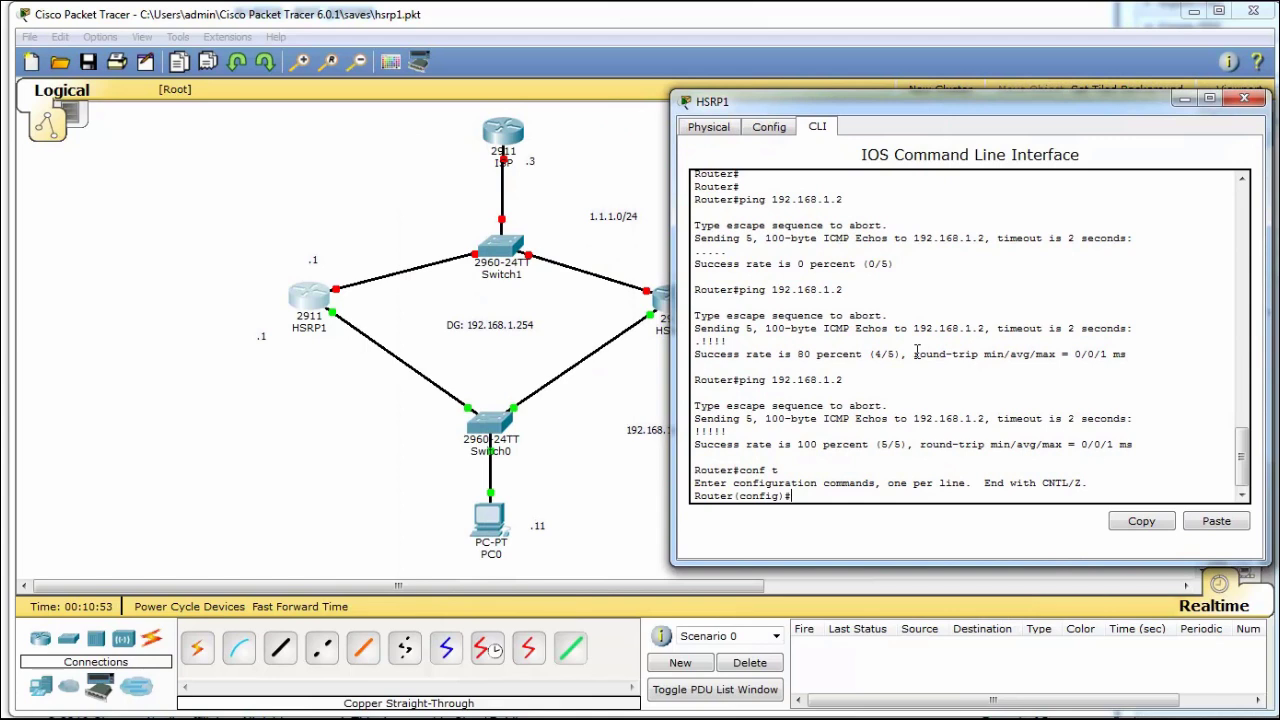
type("hos")
key("Tab")
type("HSRP")
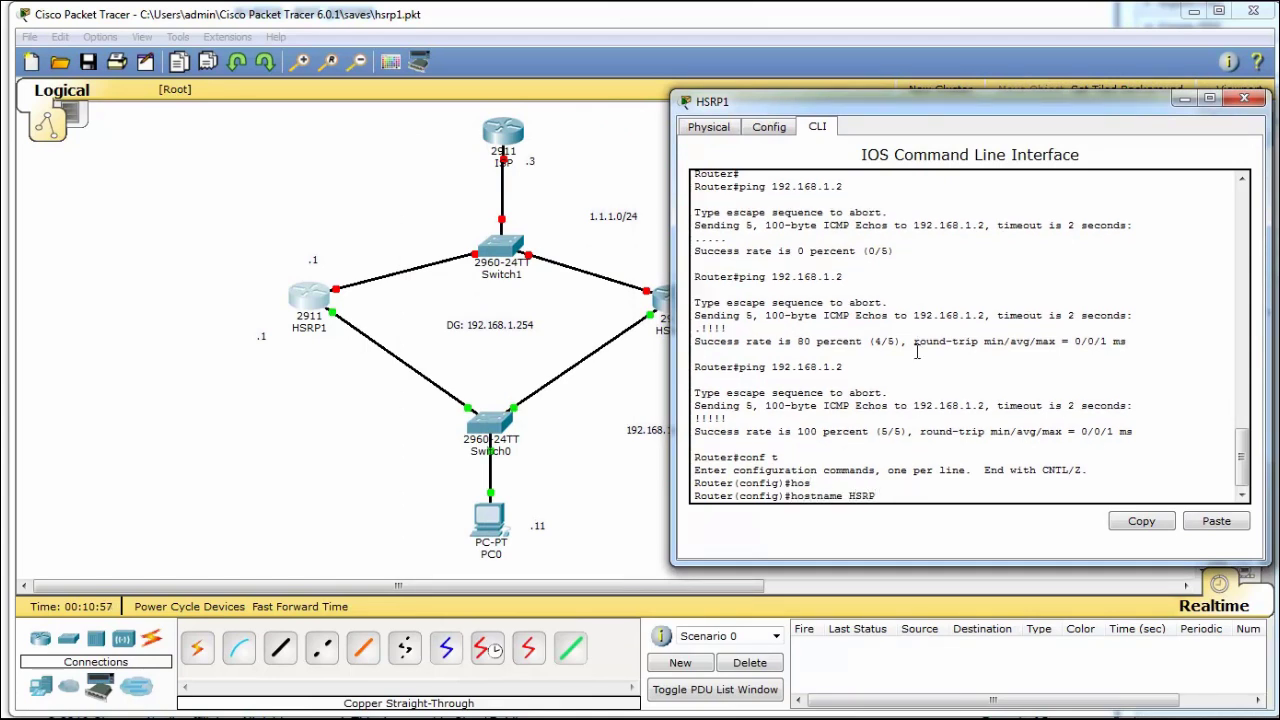
type("1")
key("Return")
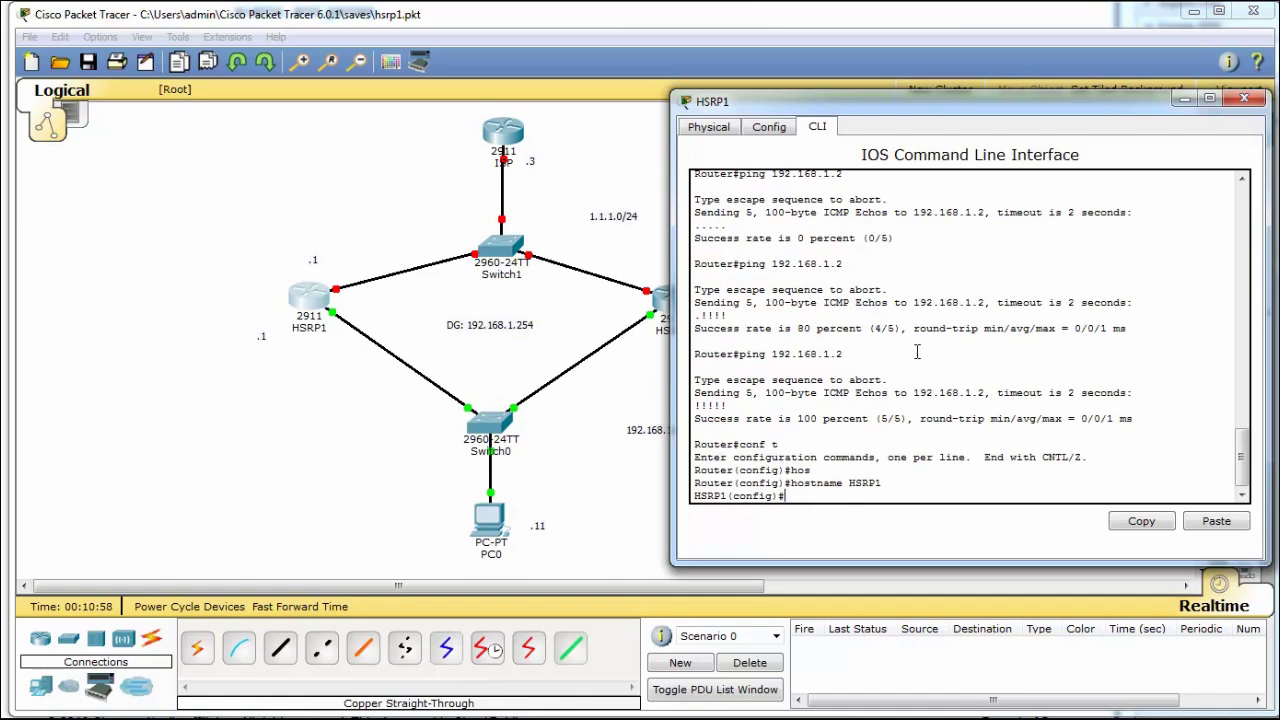
left_click(1183, 100)
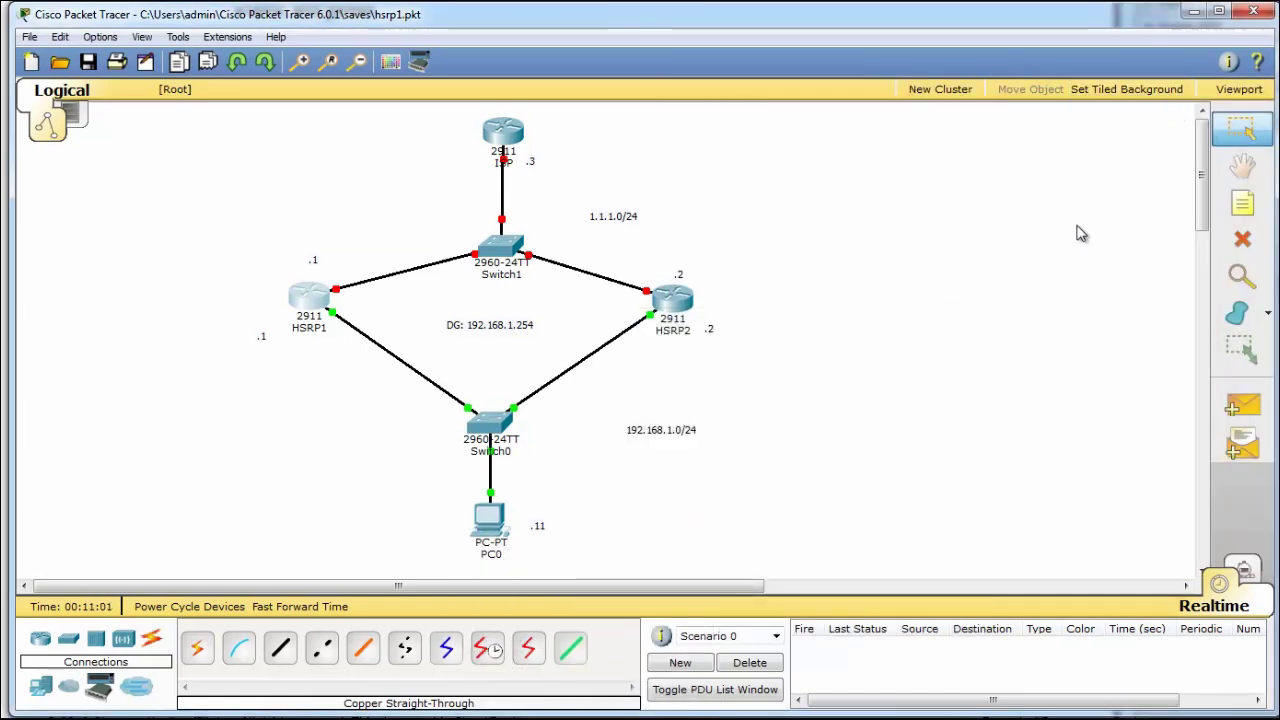
Step: Set the right 2911 router's hostname to HSRP2, leave configuration mode and minimize its window
left_click(663, 300)
left_click_drag(680, 158, 925, 118)
type("exi")
key("Return")
type("hos")
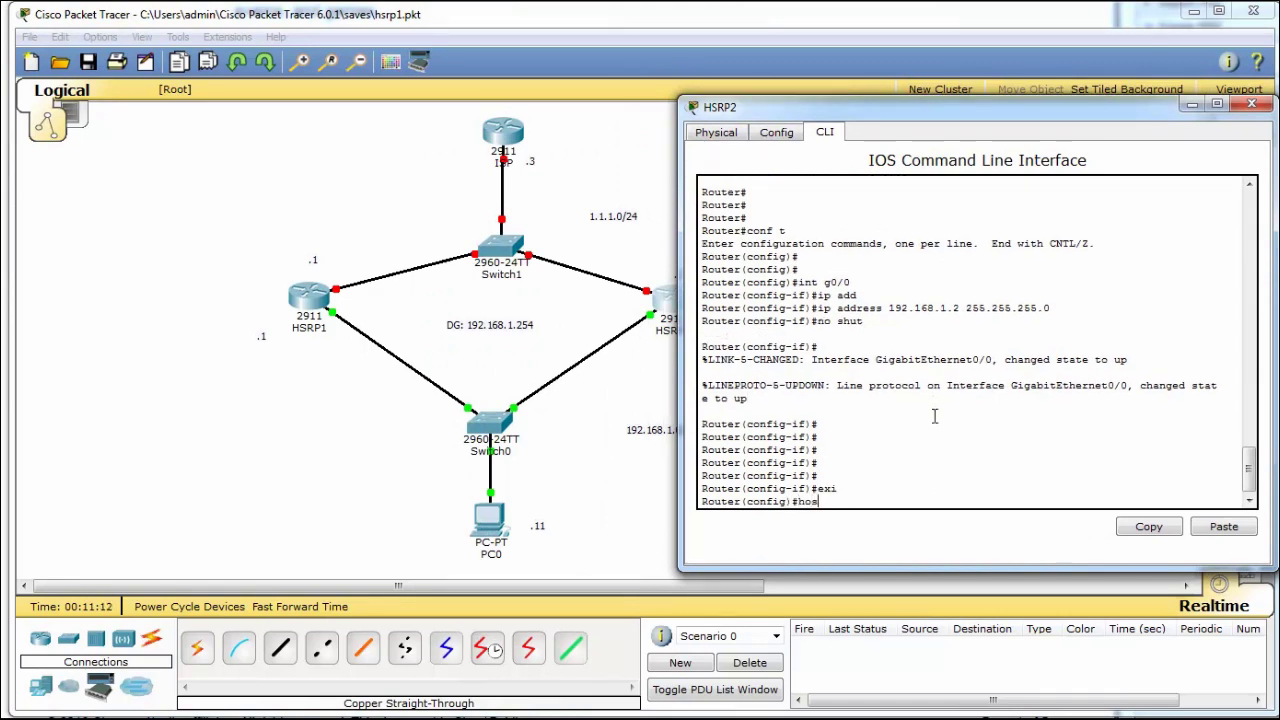
type("t")
key("Tab")
type("HSRP")
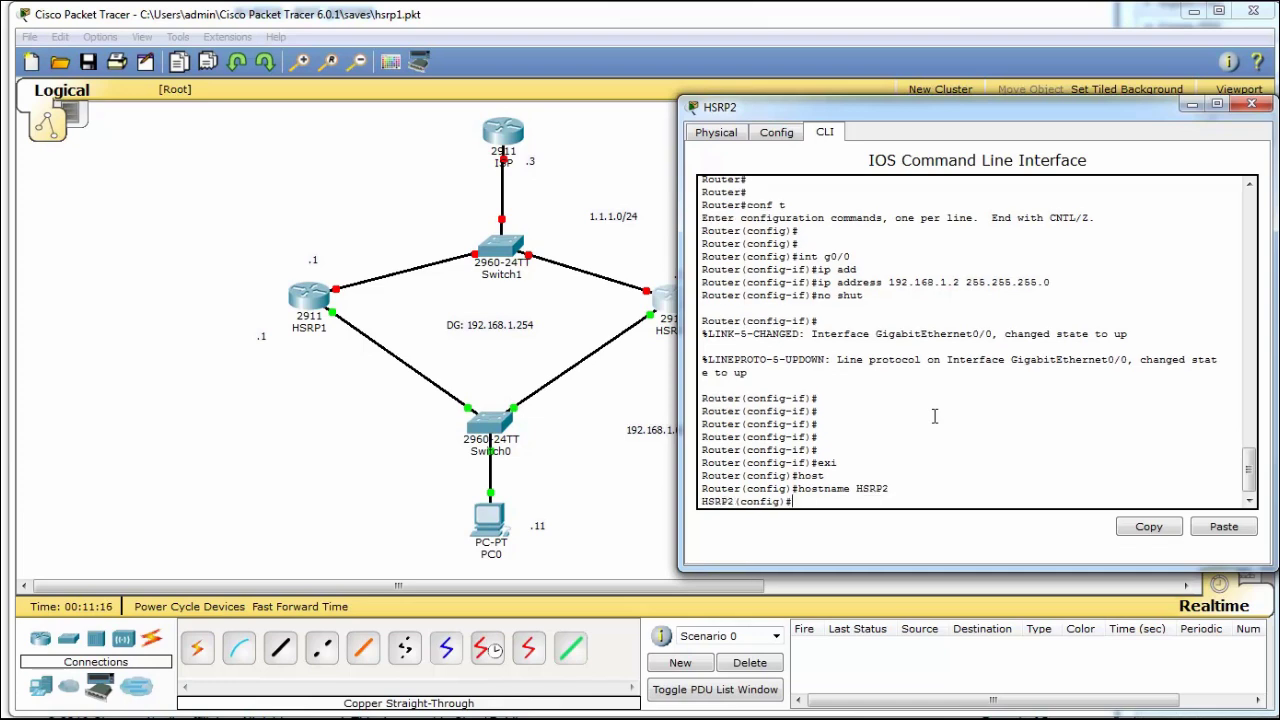
key("ctrl+z")
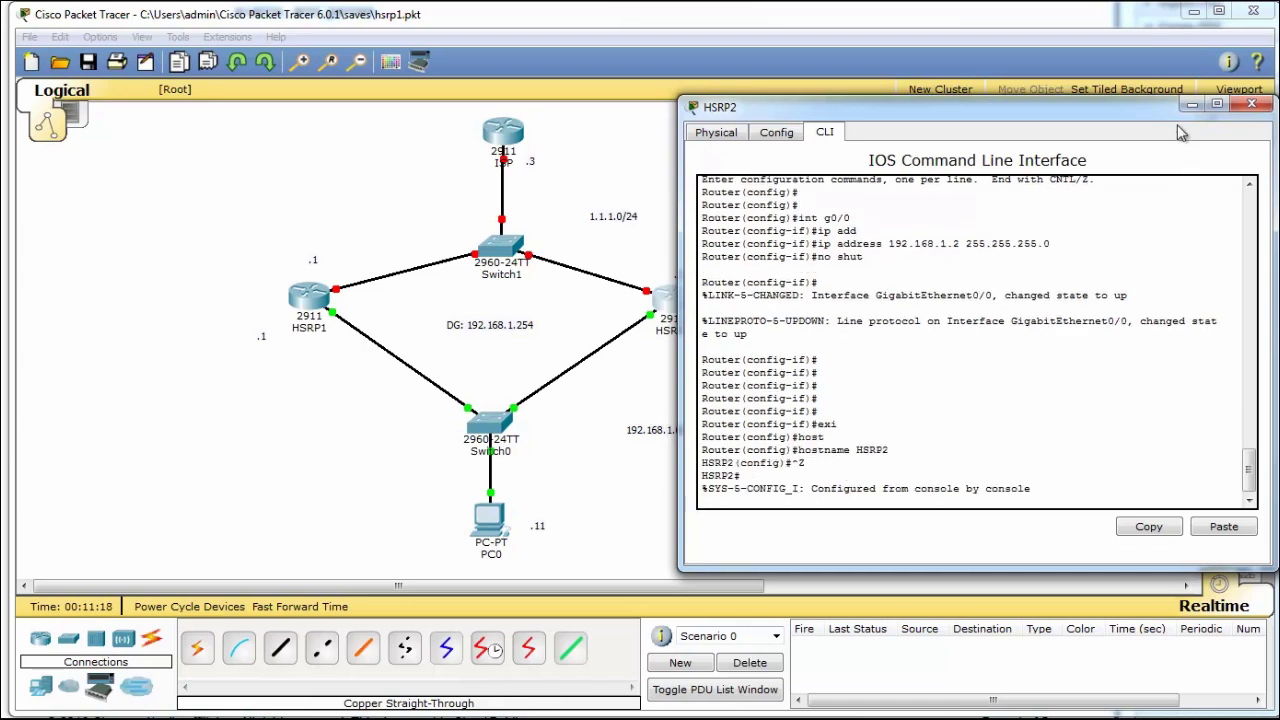
left_click(1192, 104)
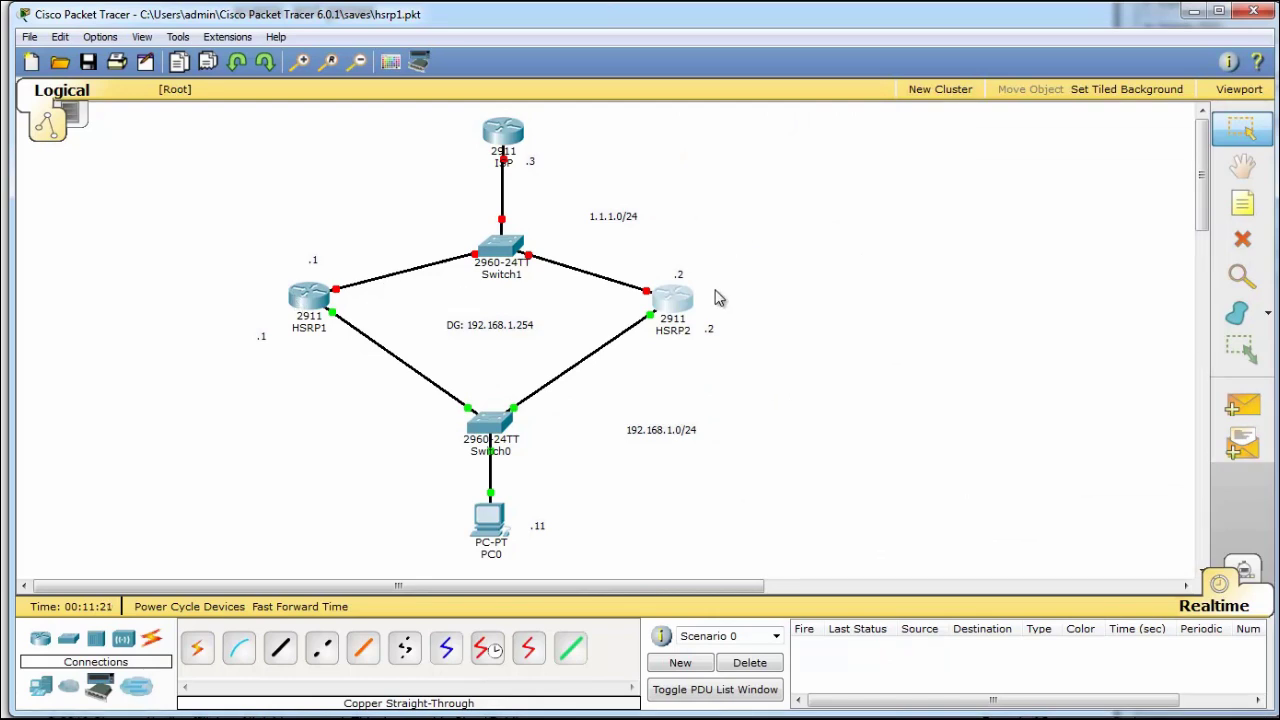
Step: Ping both routers, 192.168.1.1 and 192.168.1.2, from PC0's command prompt
mouse_move(668, 305)
left_click(502, 525)
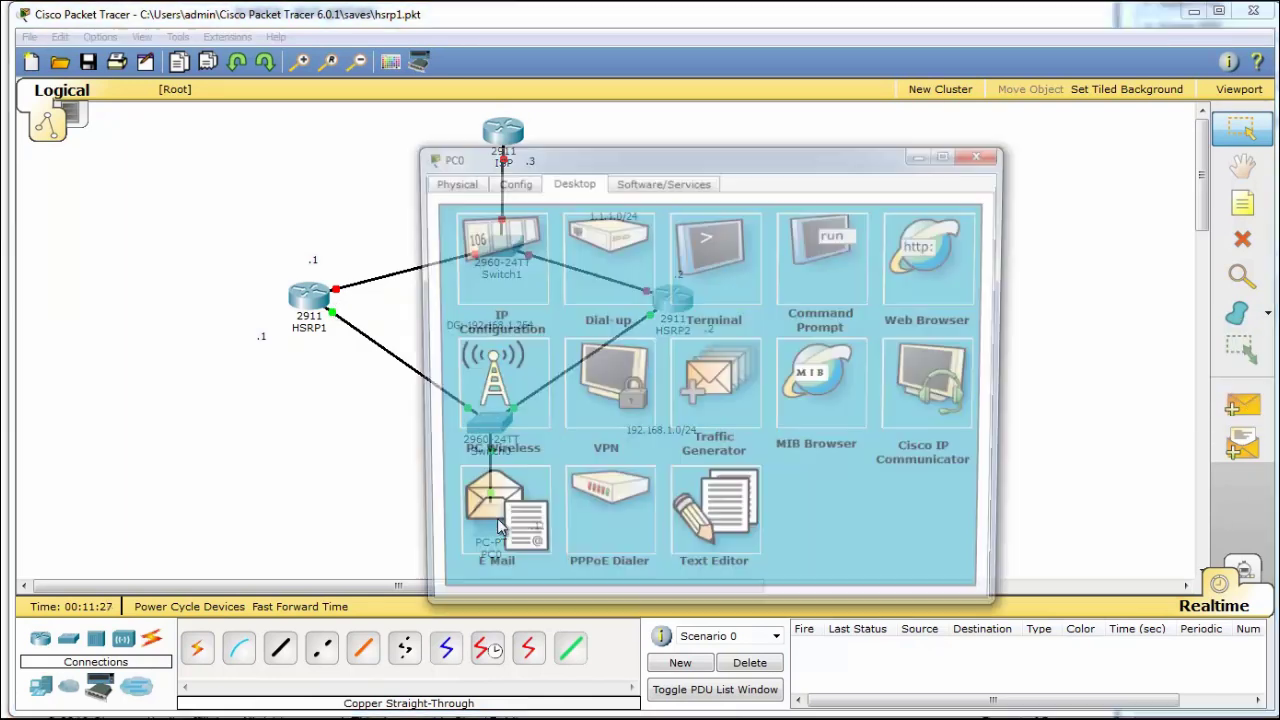
left_click(839, 243)
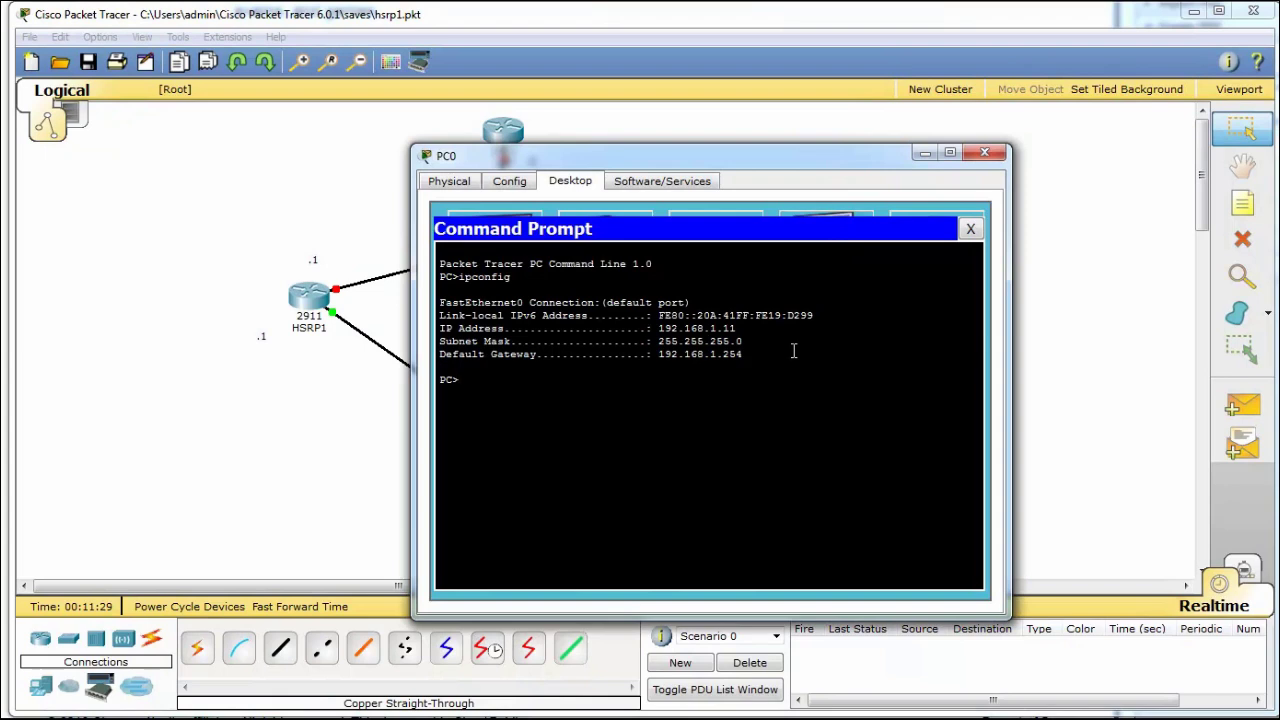
type("ping 192.168.1.1")
key("Return")
key("ctrl+c")
key("Up")
key("BackSpace")
type("2")
key("Return")
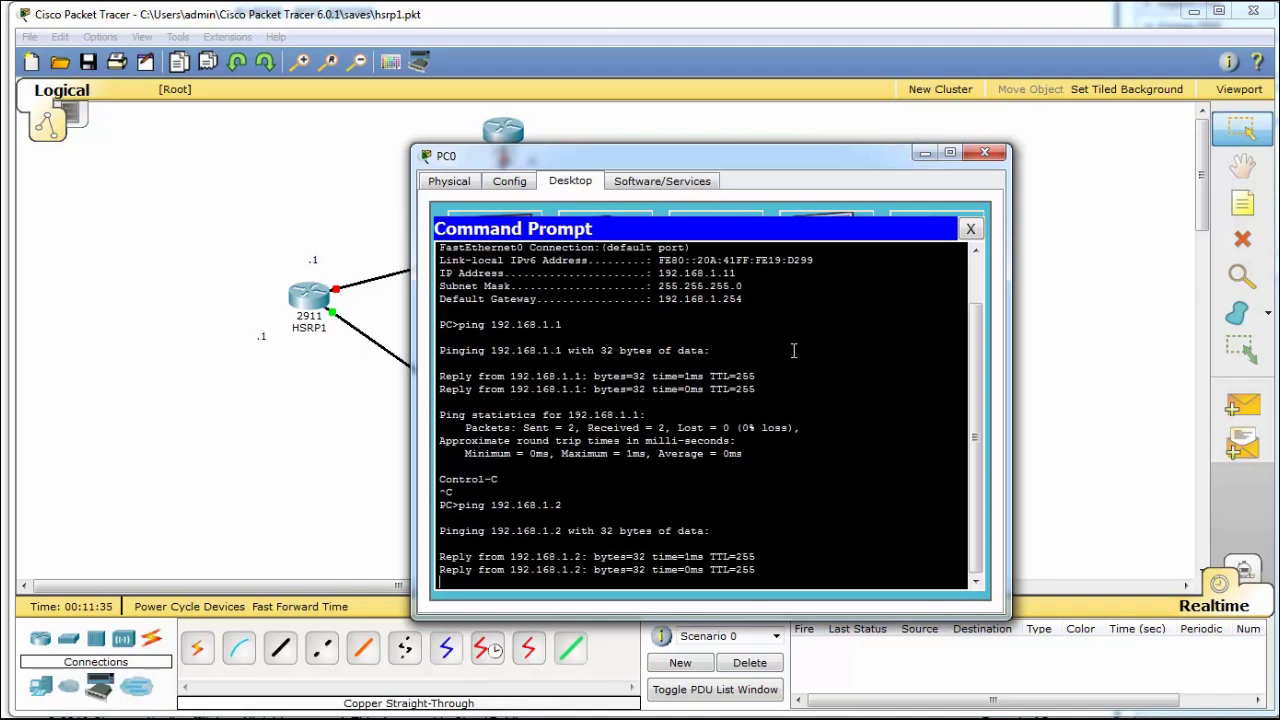
Step: Ping the default gateway 192.168.1.254 from PC0 and close the PC's windows
key("ctrl+c")
key("Up")
type("5")
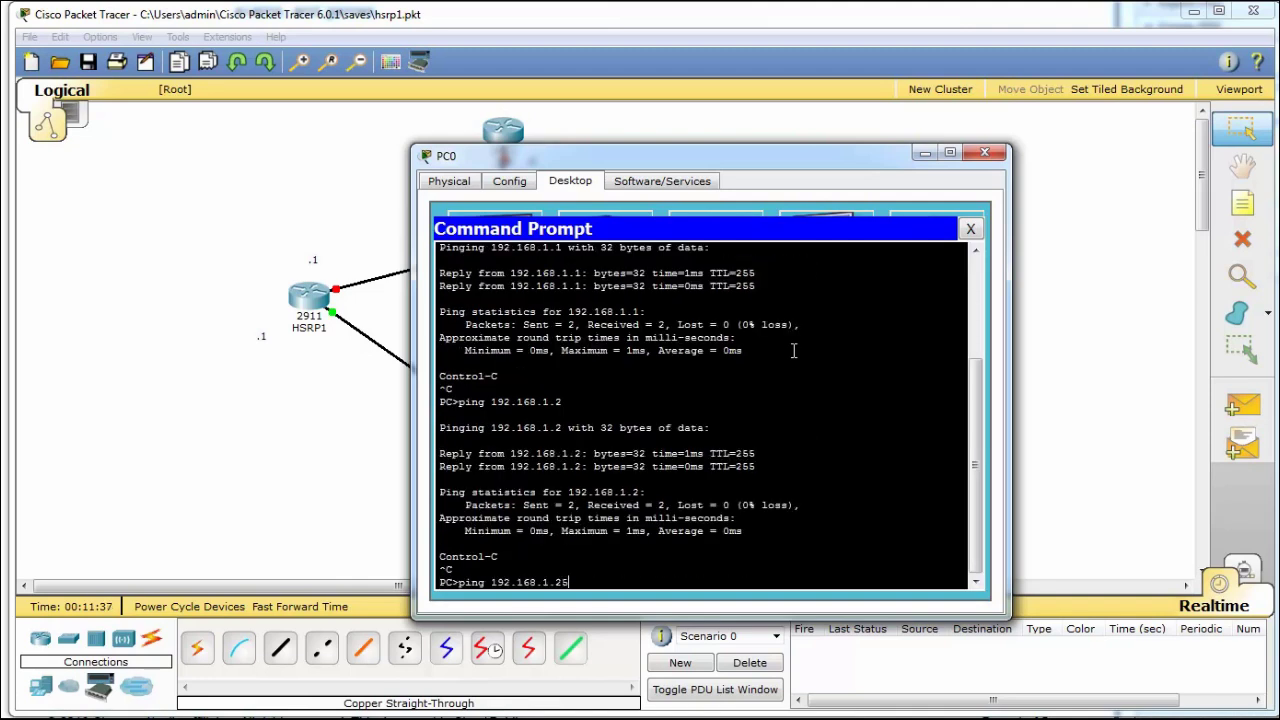
type("4")
key("Return")
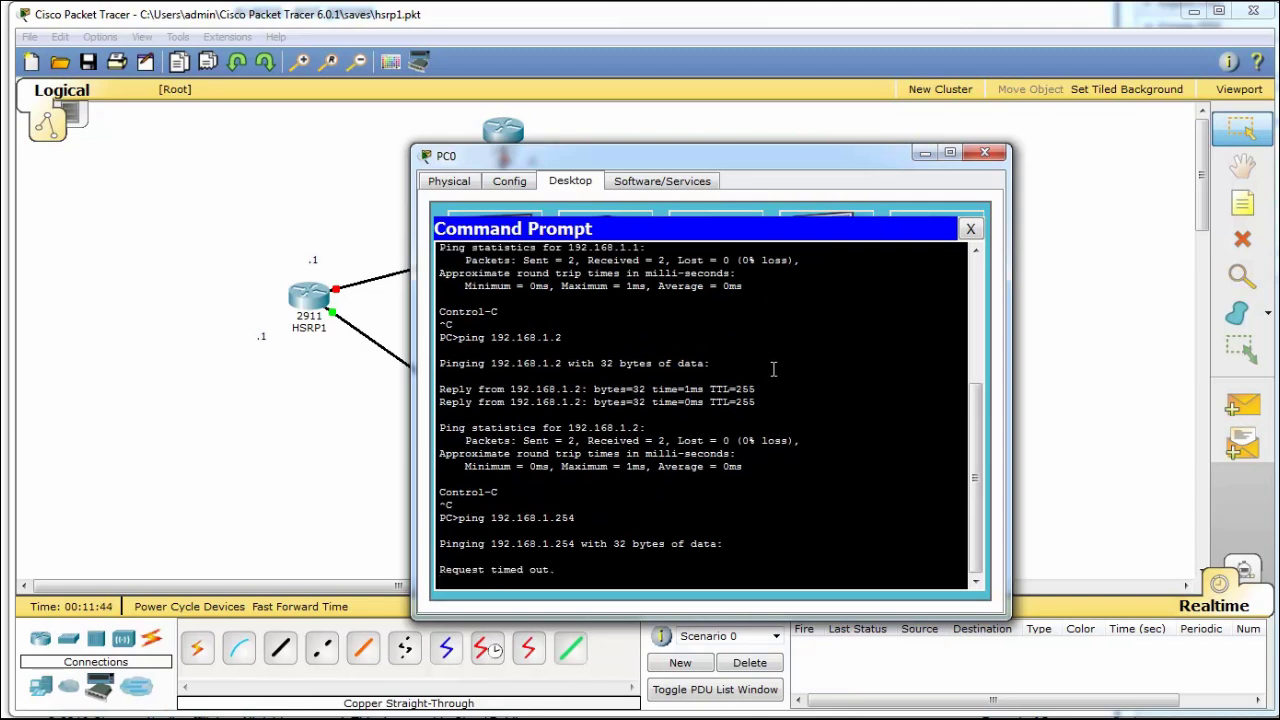
left_click(972, 230)
left_click(985, 152)
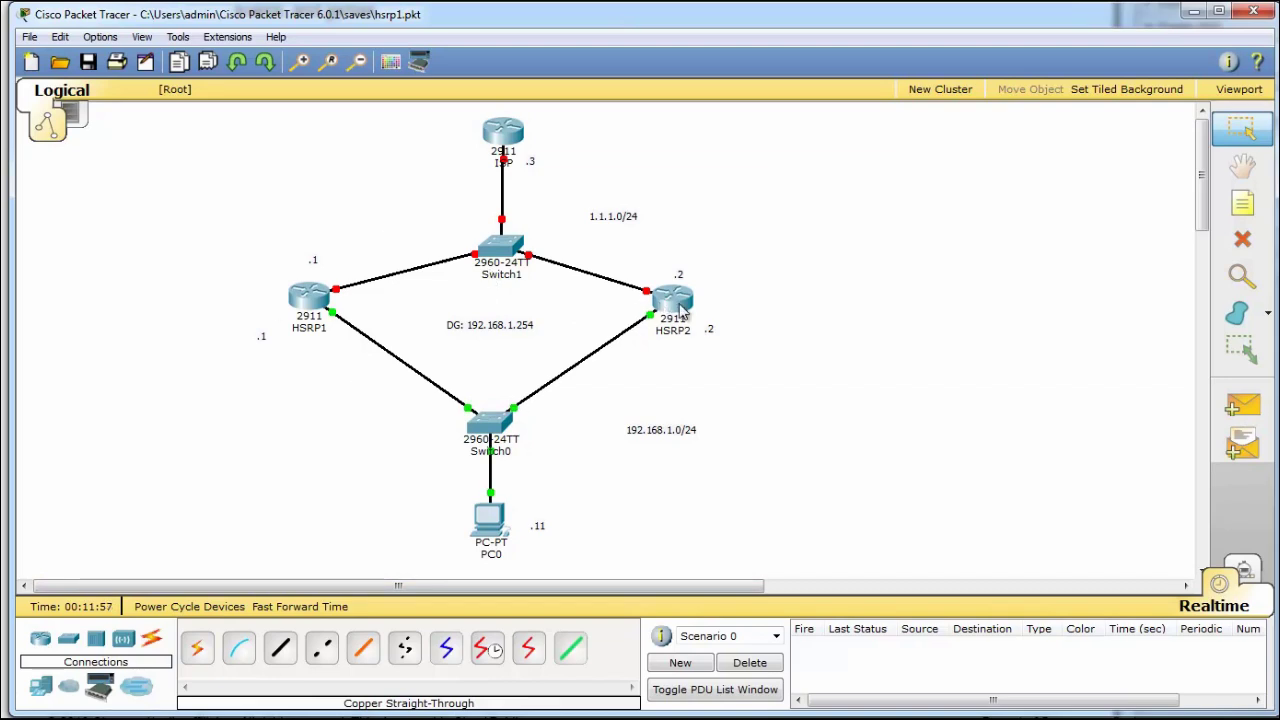
Step: Assign 1.1.1.2 255.255.255.0 to interface g0/1 on HSRP2, enable the interface and close the router's window
mouse_move(680, 310)
left_click(680, 297)
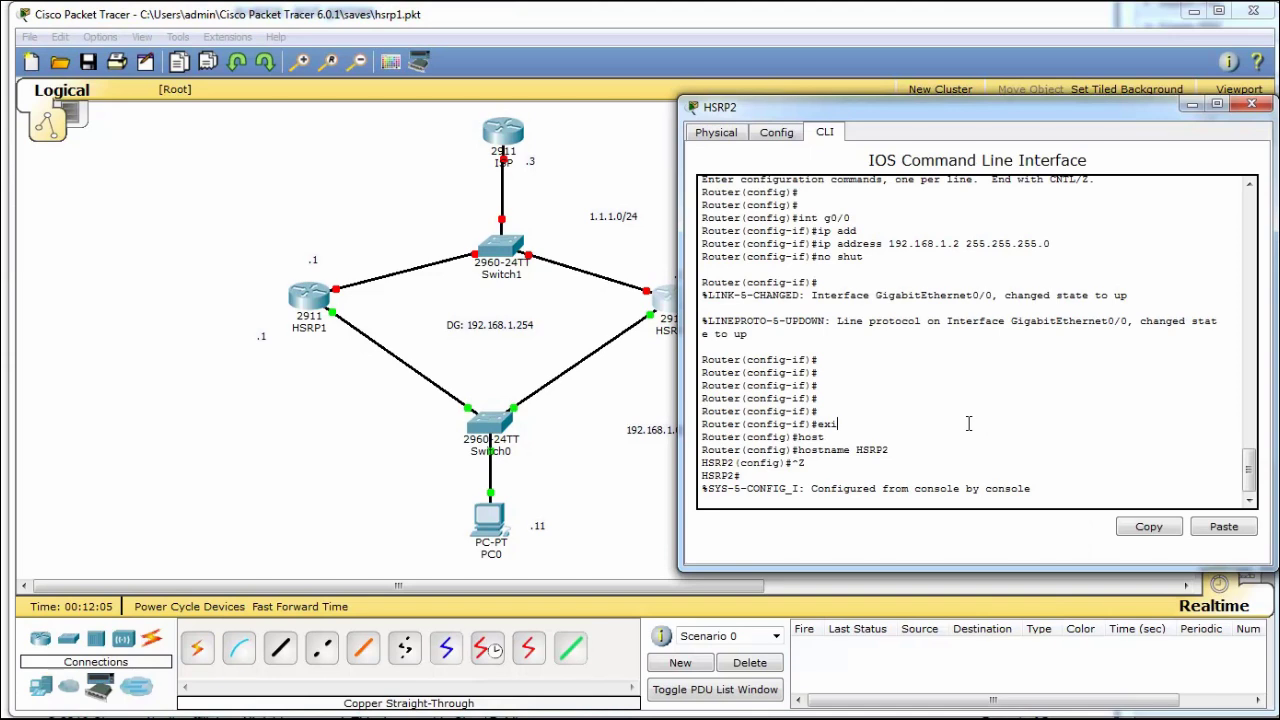
key("Return")
key("Return")
type("conf t")
key("Return")
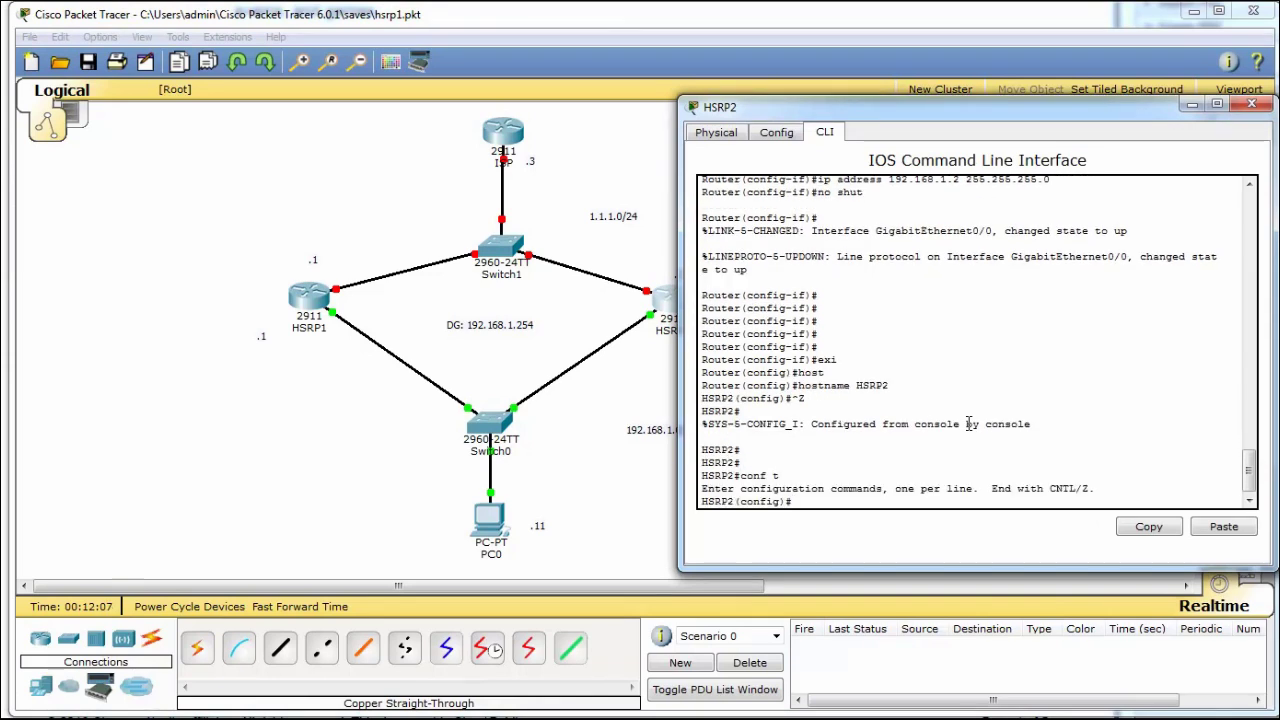
type("int")
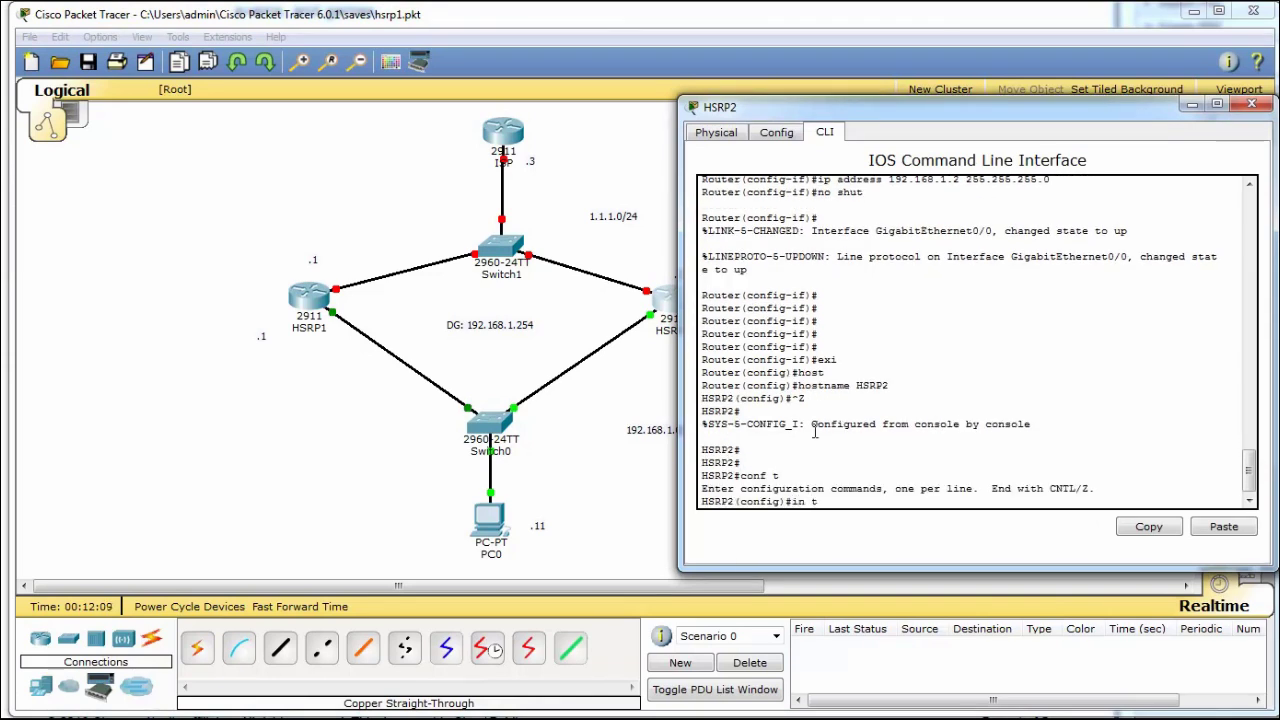
type(" g0/1")
key("Return")
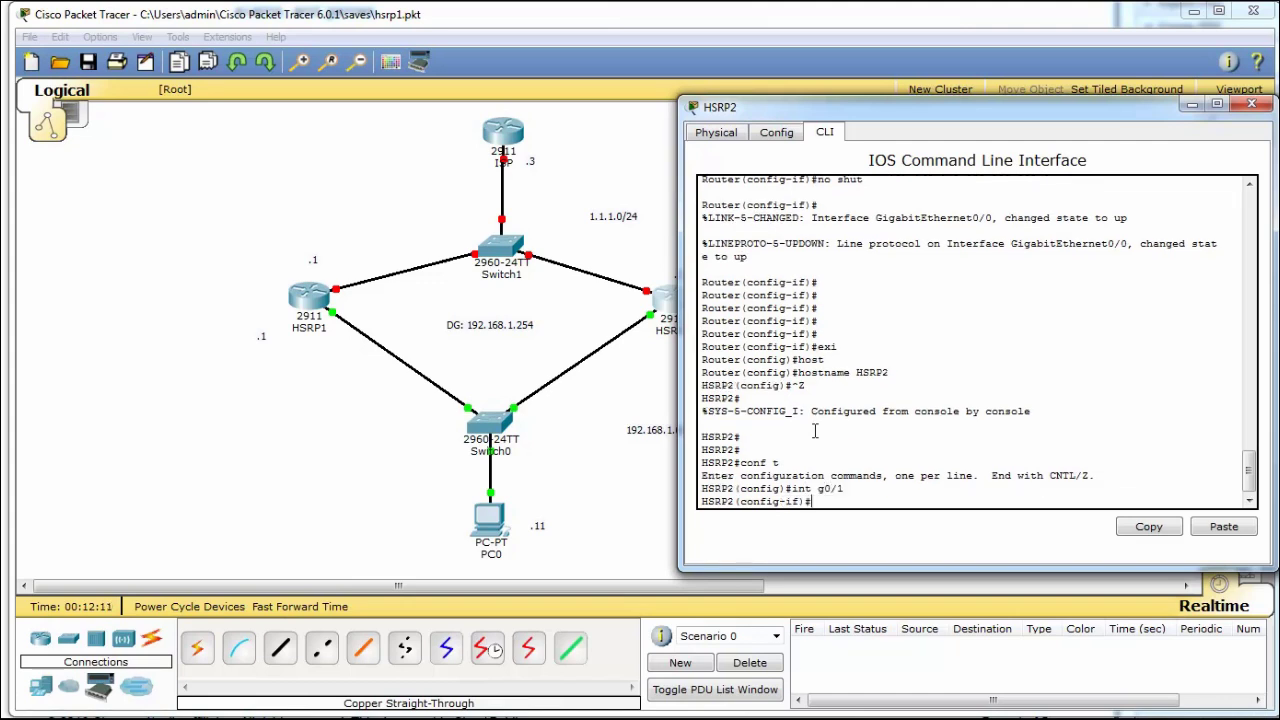
type("ip add 1.1.1.2 255.255.255.0")
key("Return")
type("no shu")
key("Return")
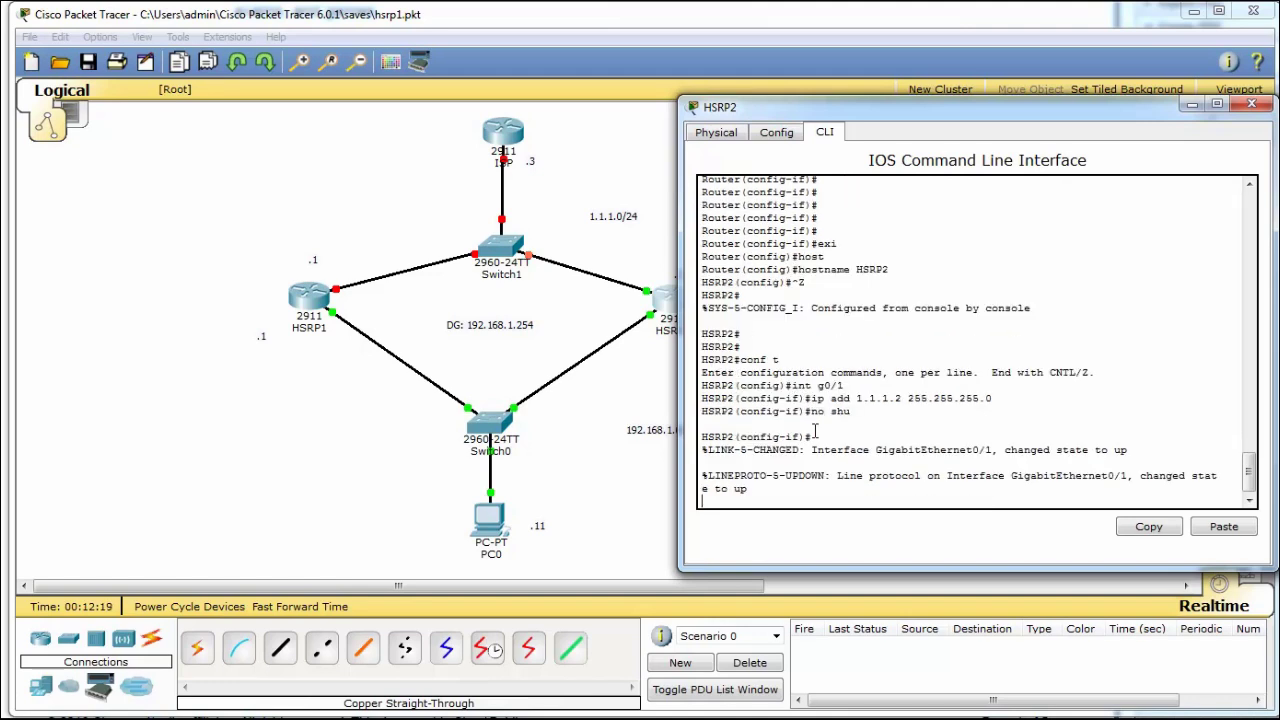
left_click(1254, 106)
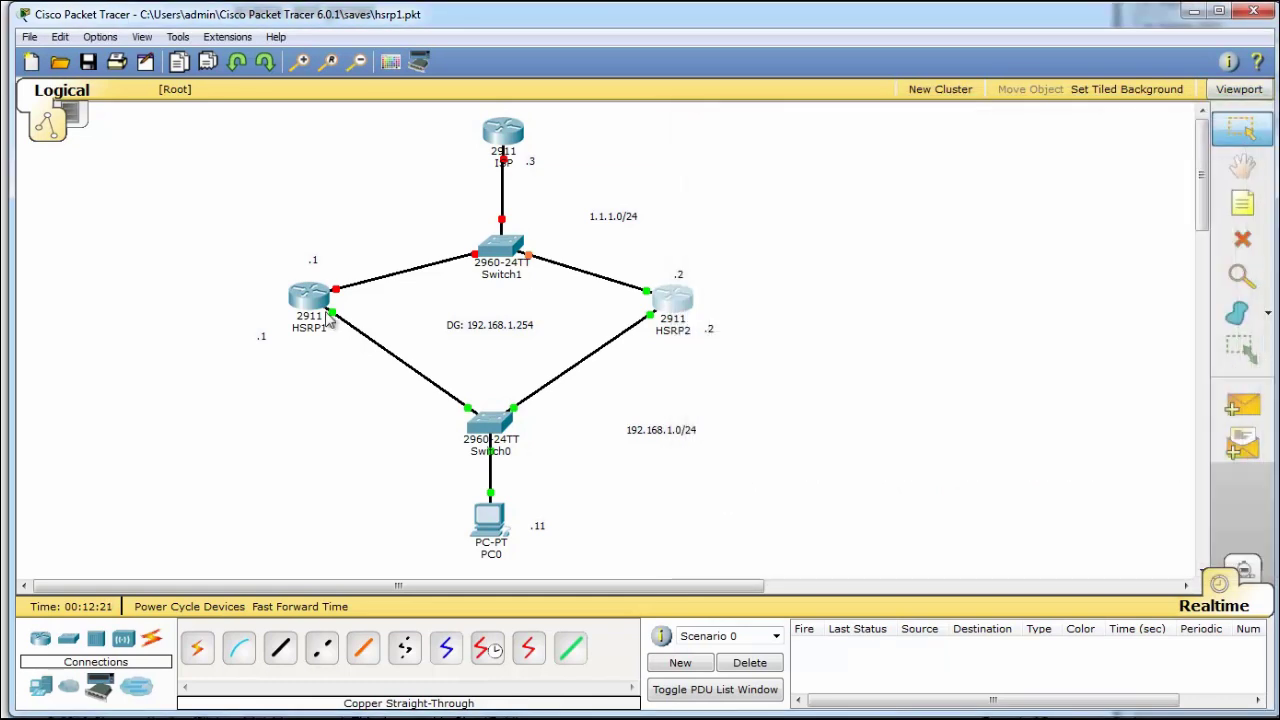
Step: Assign 1.1.1.1 255.255.255.0 to interface g0/1 on HSRP1, enable the interface and leave configuration mode
left_click(318, 305)
type("int g0/1")
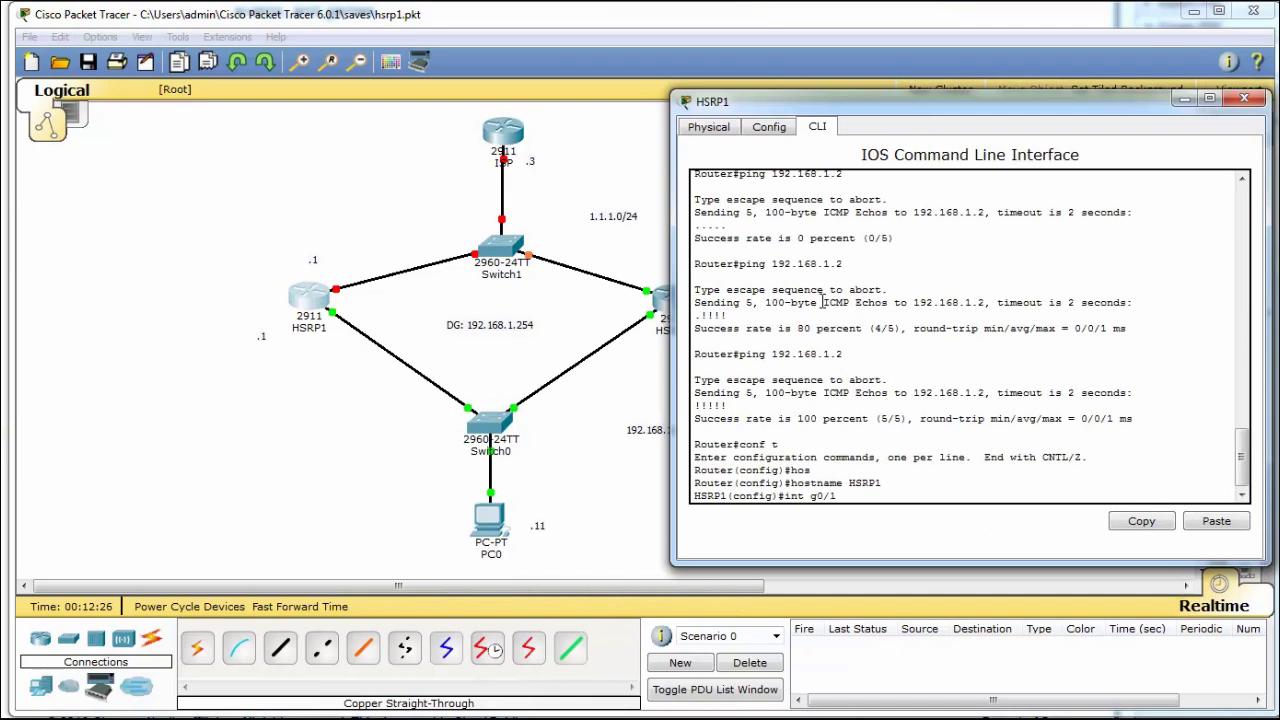
key("Return")
type("iup")
type("p a")
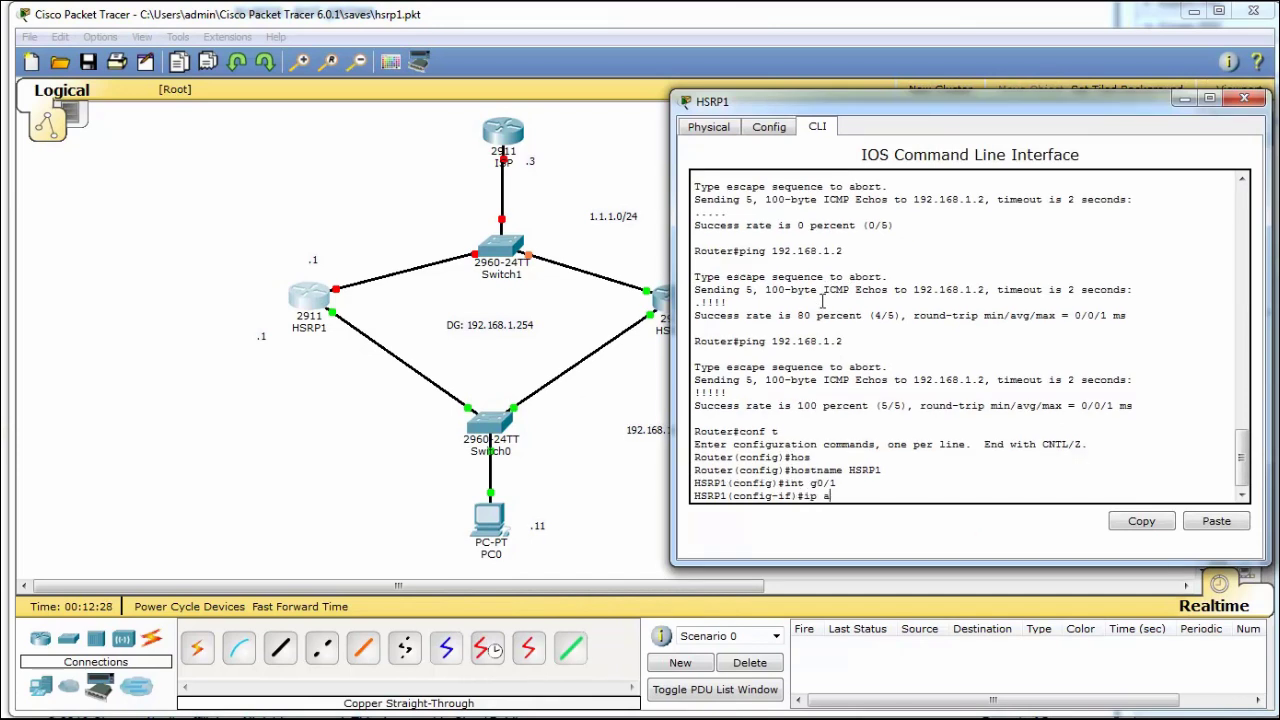
type("dd 1.1.1.1 255.255.255.0")
key("Return")
type("no shu")
key("Return")
key("ctrl+z")
key("Return")
key("Return")
key("Return")
key("Return")
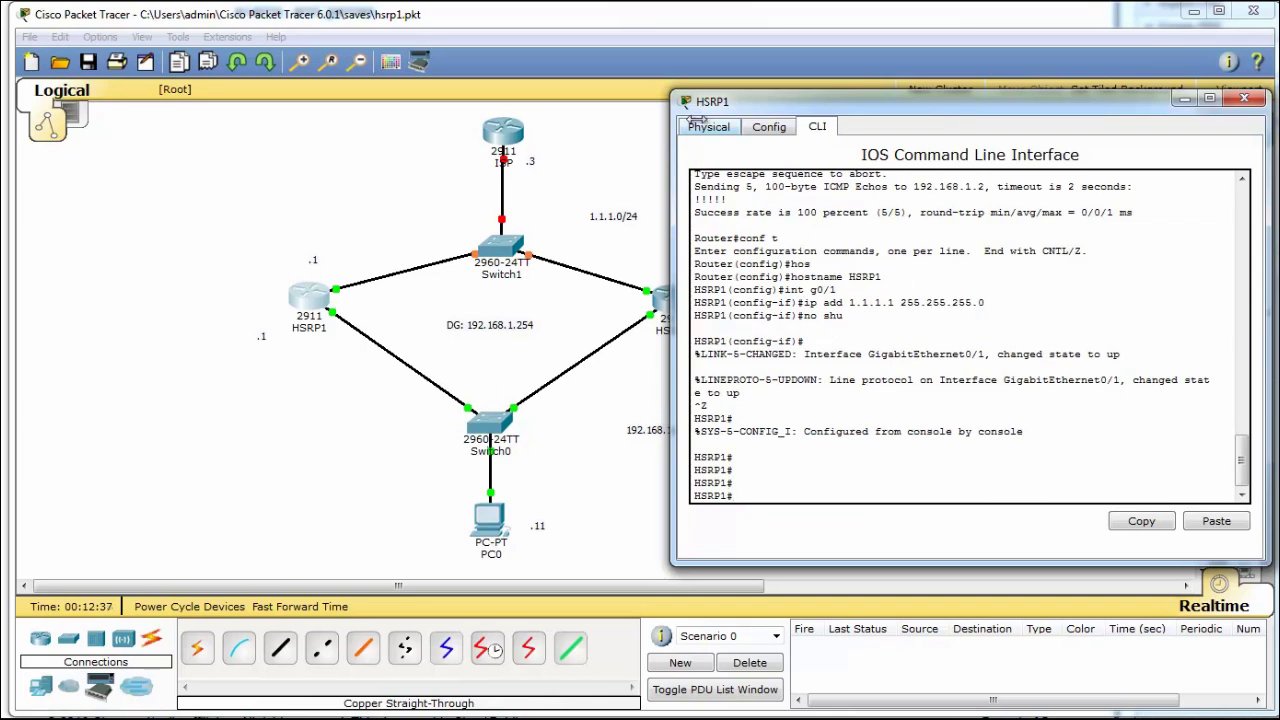
Step: Open the ISP router's command line, decline the initial configuration dialog and enter global configuration mode
left_click(530, 130)
left_click_drag(629, 157, 965, 118)
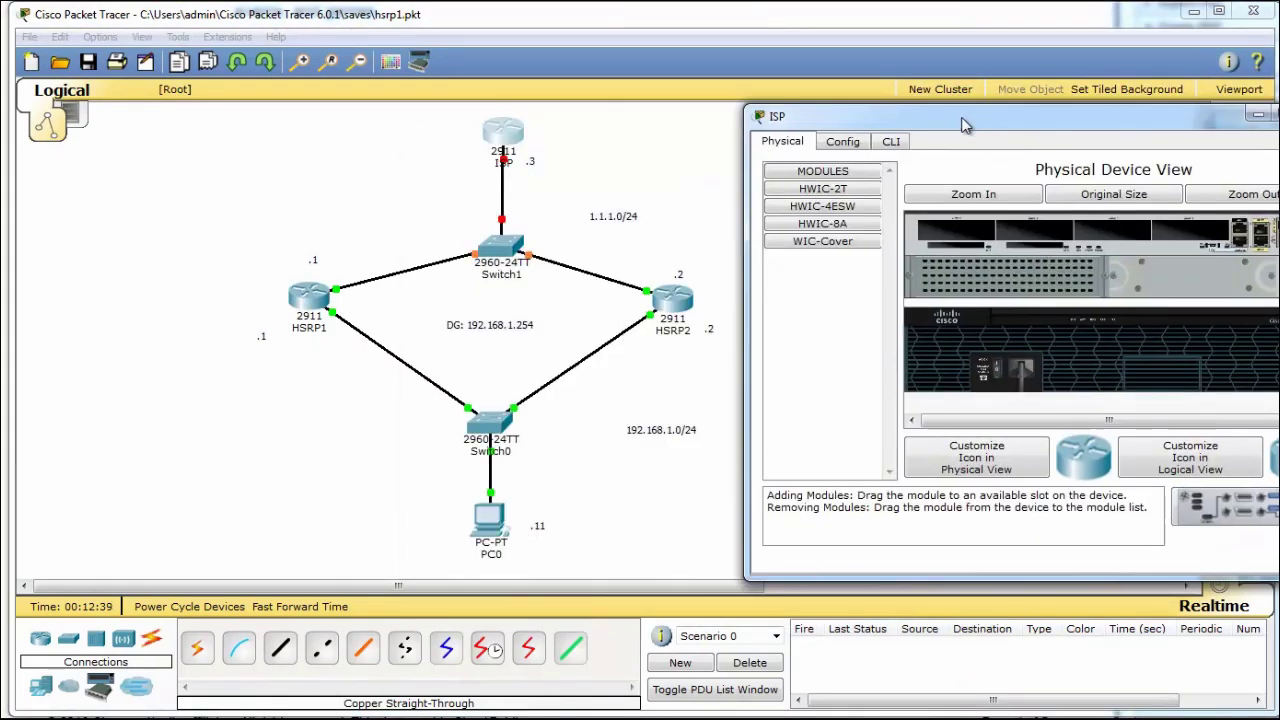
left_click(890, 143)
type("n")
key("Return")
key("Return")
key("Return")
key("Return")
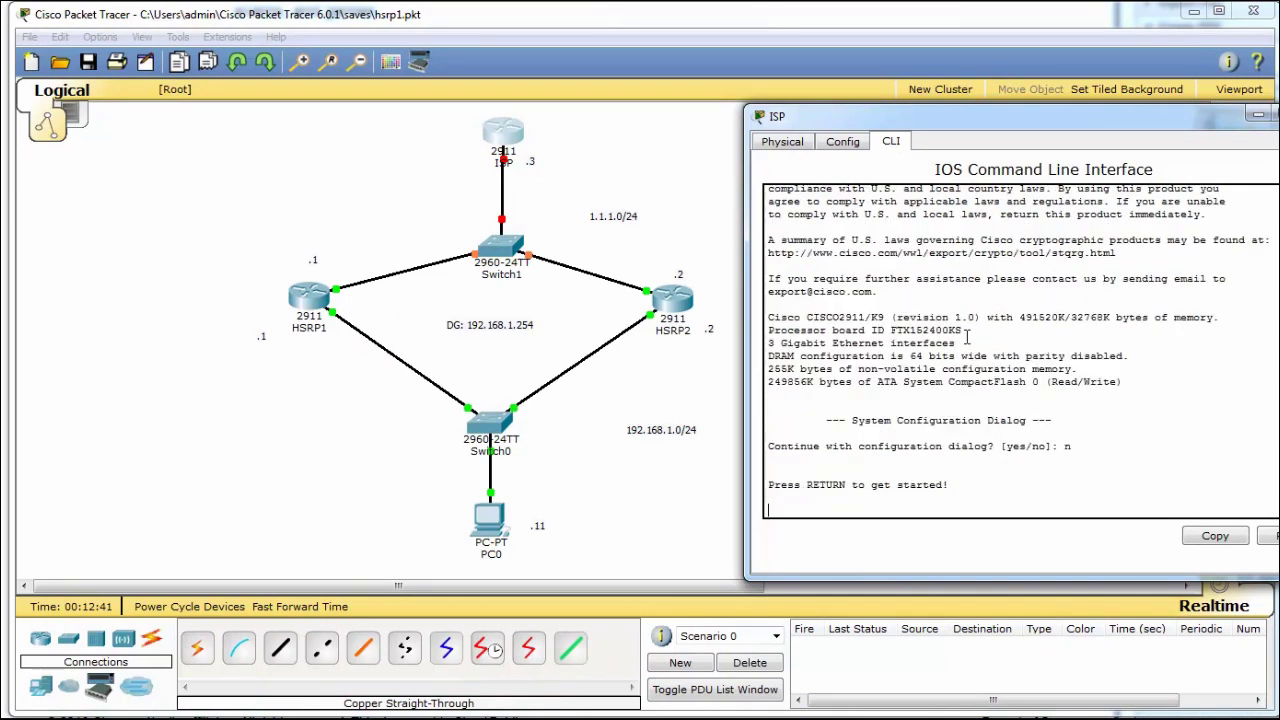
type("en")
key("Return")
type("conf t")
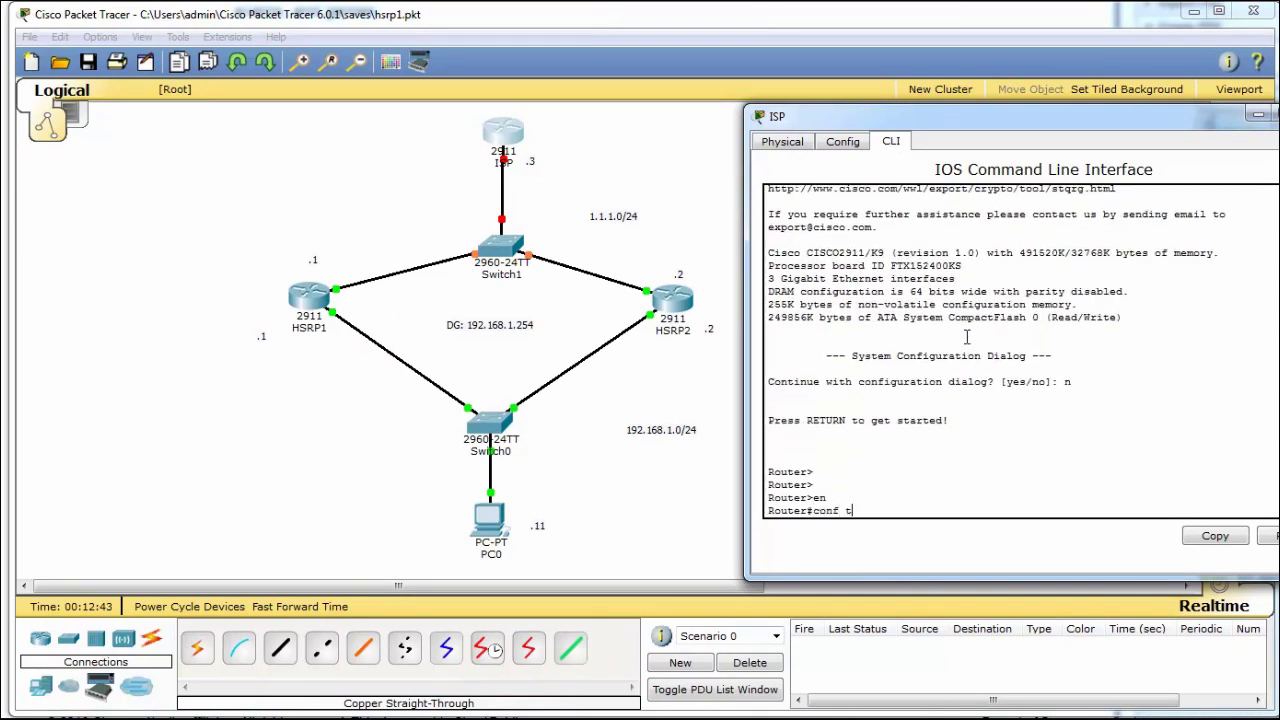
key("Return")
type("int g0/0")
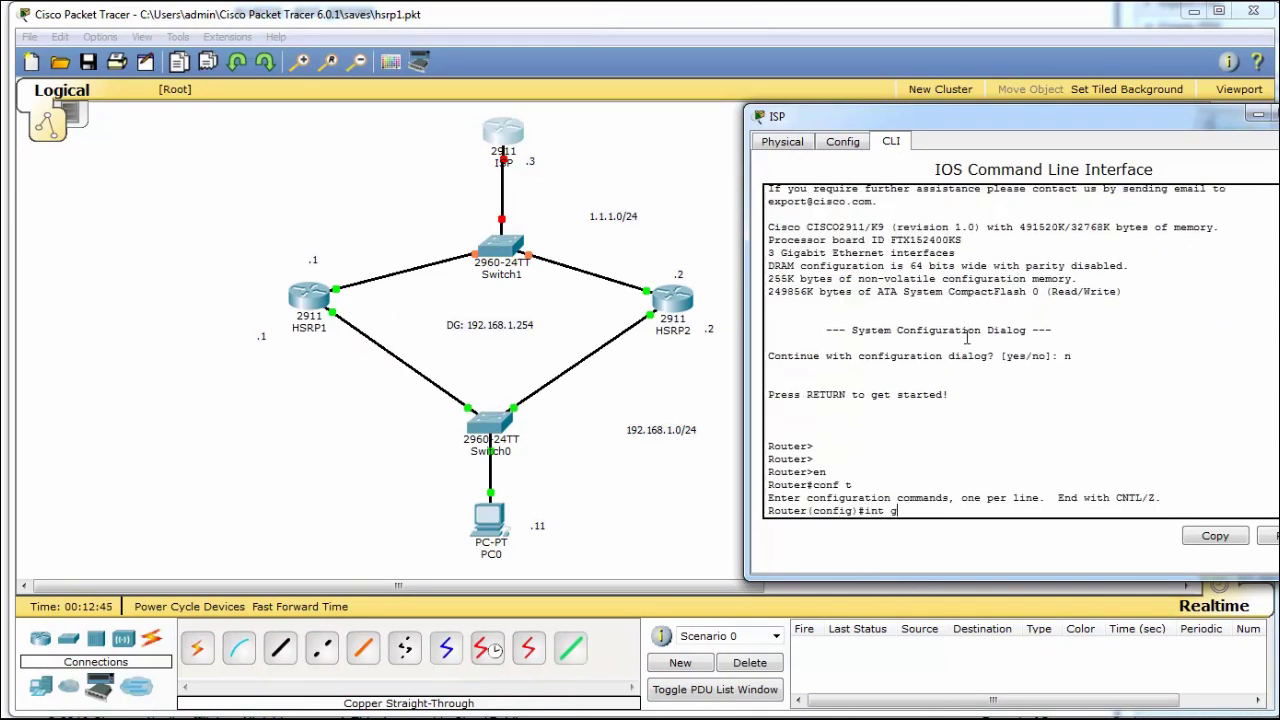
key("Return")
left_click(549, 196)
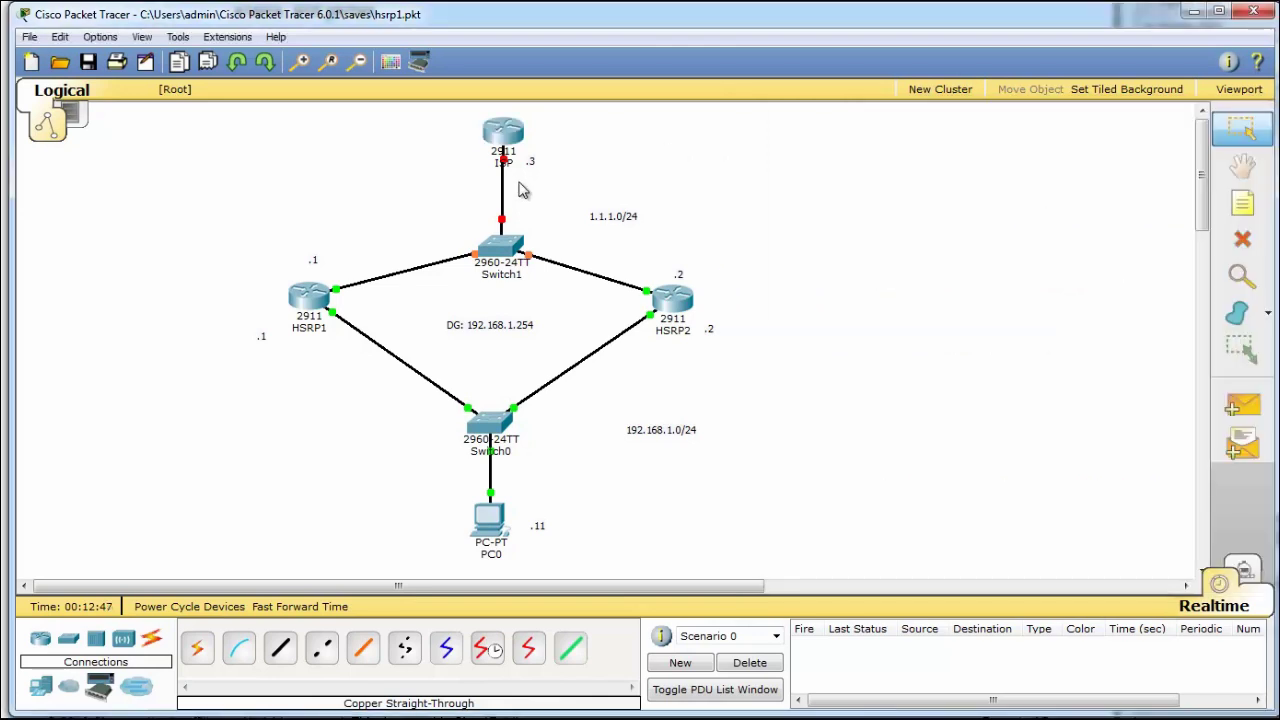
mouse_move(505, 159)
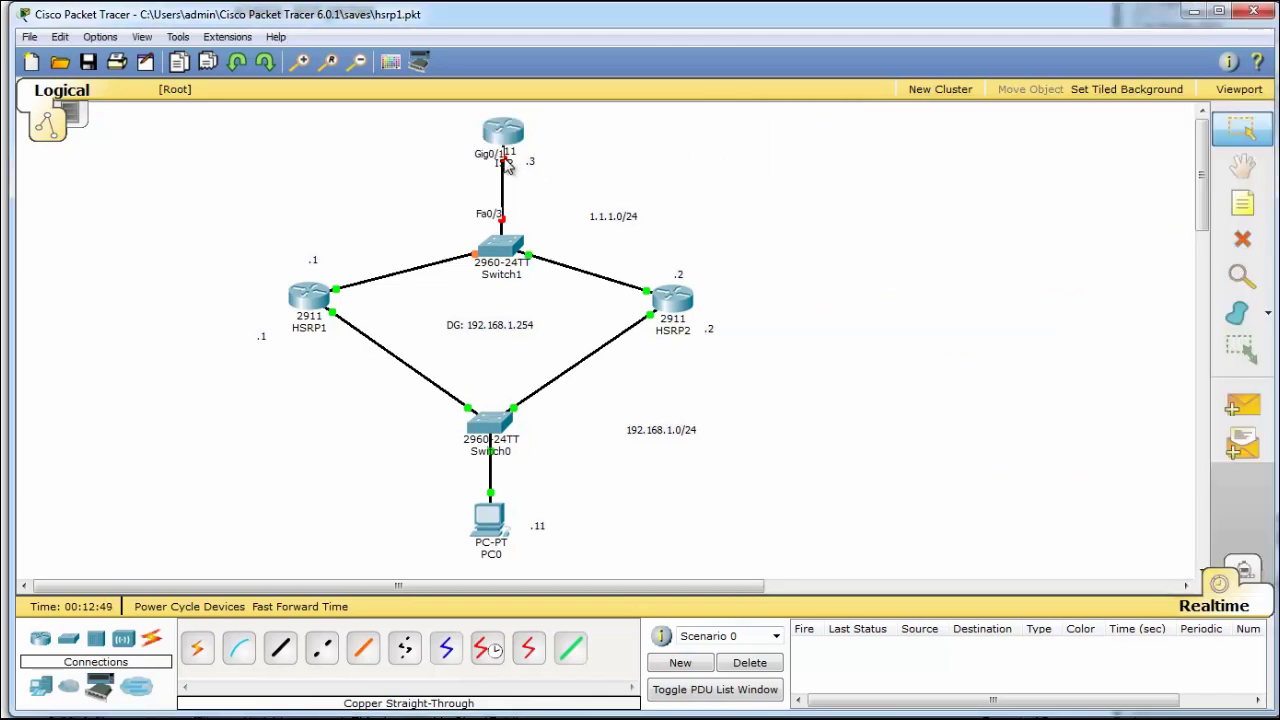
left_click(510, 141)
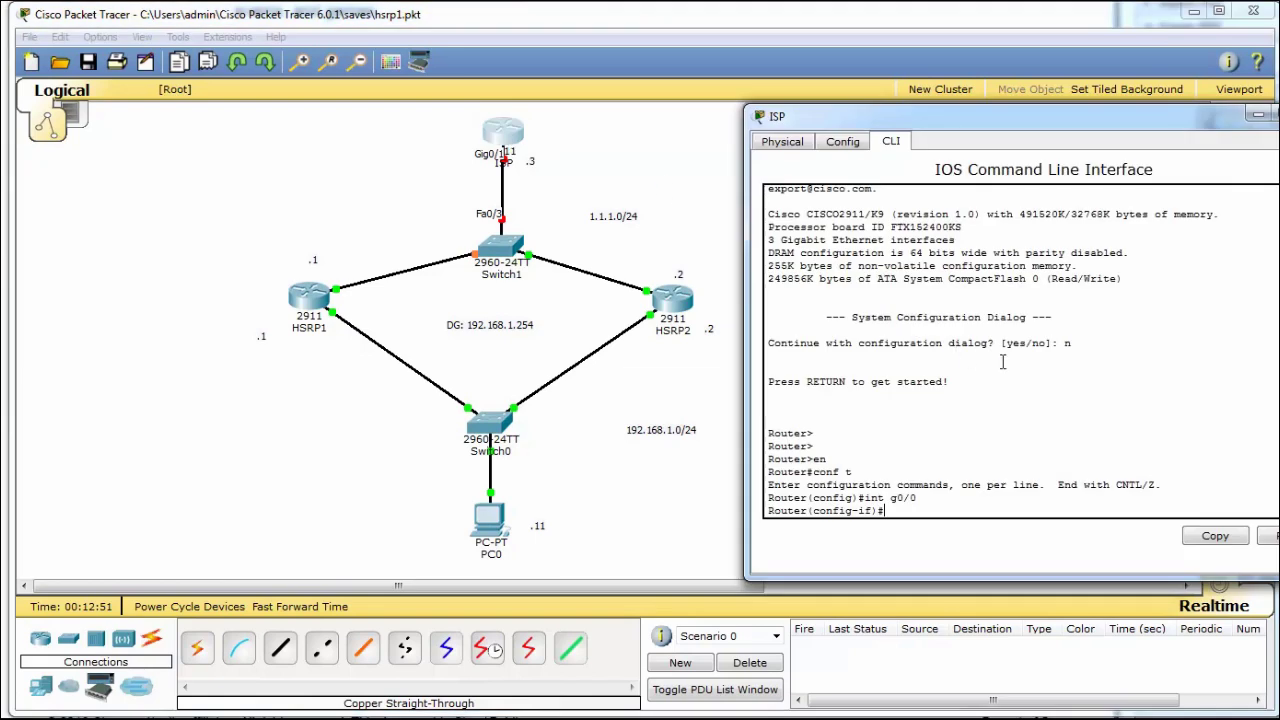
Step: Assign 1.1.1.3 255.255.255.0 to the ISP router's interface g0/1, enable it, leave configuration mode and close the window
type("int g0/1")
key("Return")
type("ip add 1.1.1.3 255.255.255.0")
key("Return")
type("no shy")
key("BackSpace")
type("u")
key("Return")
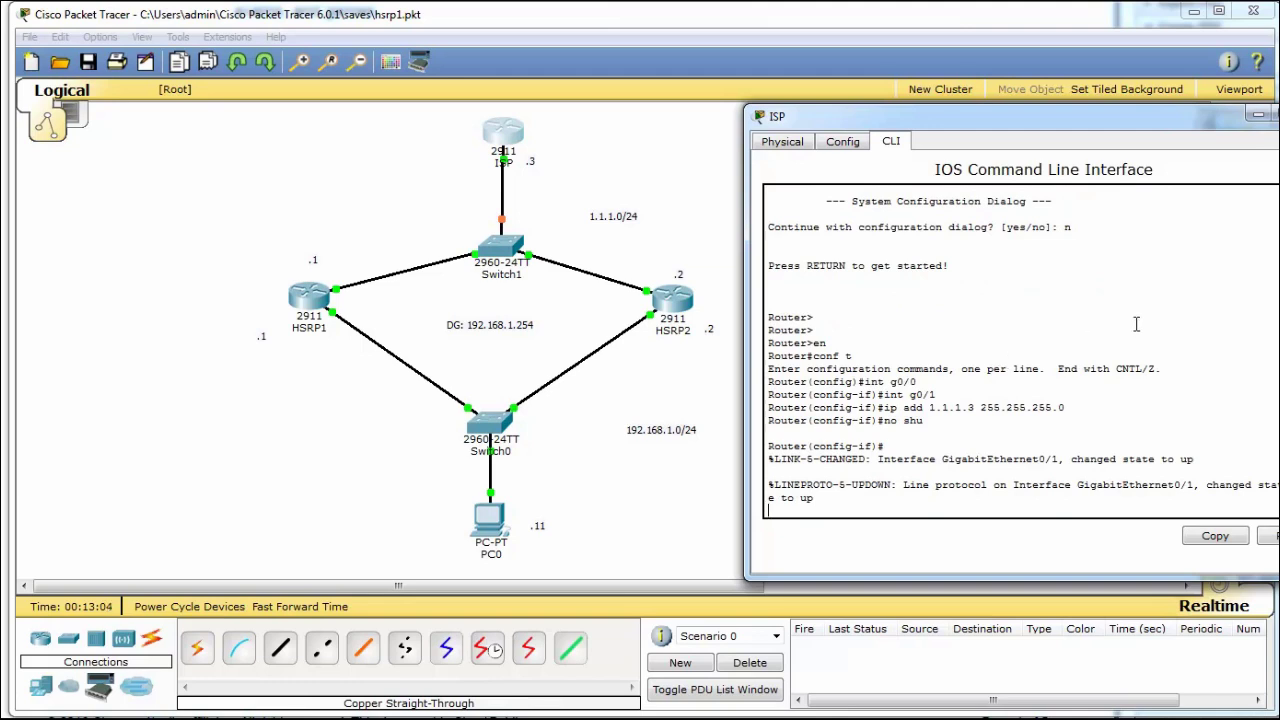
key("ctrl+z")
left_click(1279, 115)
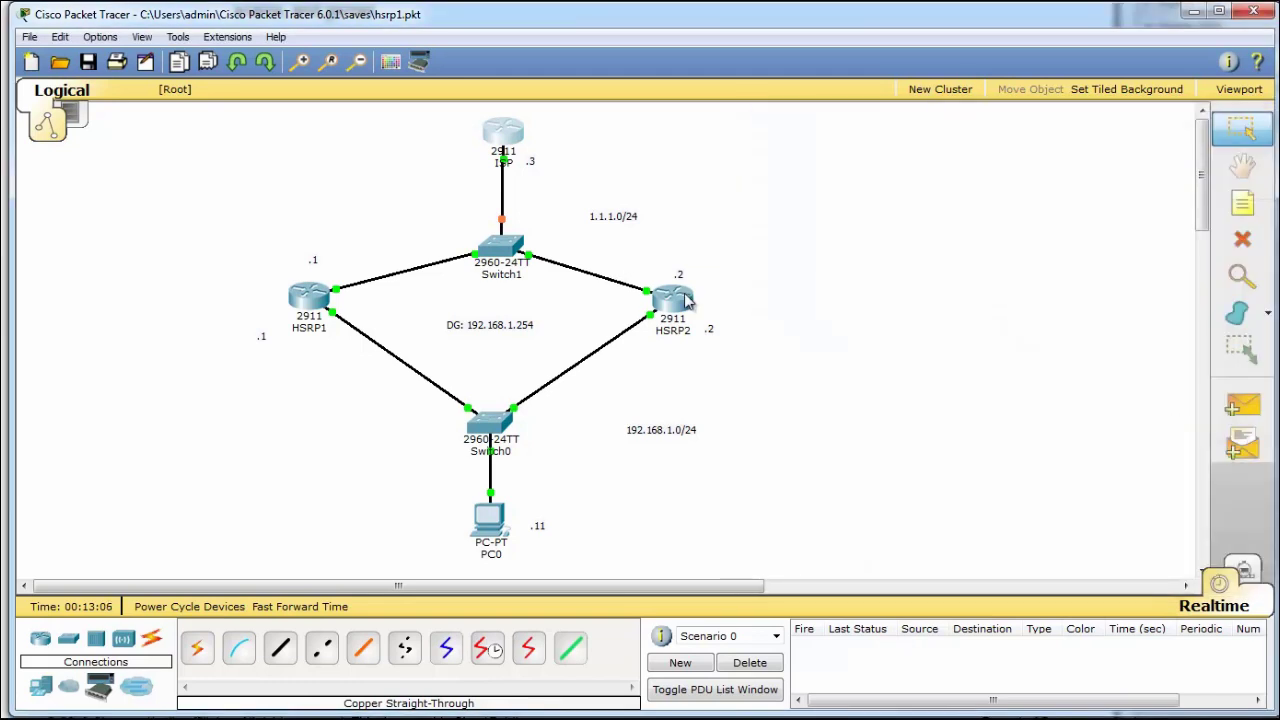
Step: Leave configuration mode on HSRP2 and ping 1.1.1.1 from its command line
left_click(684, 295)
left_click_drag(687, 158, 849, 142)
left_click(929, 356)
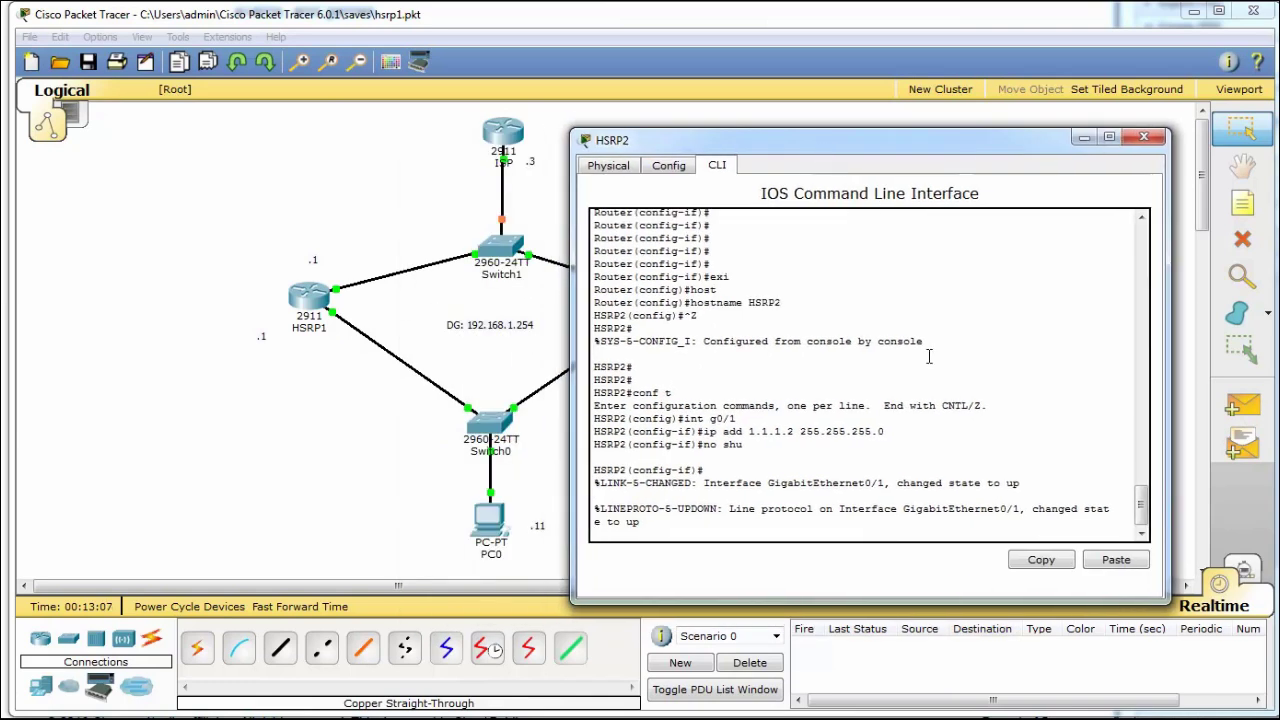
key("Return")
key("Return")
key("ctrl+z")
type("ping")
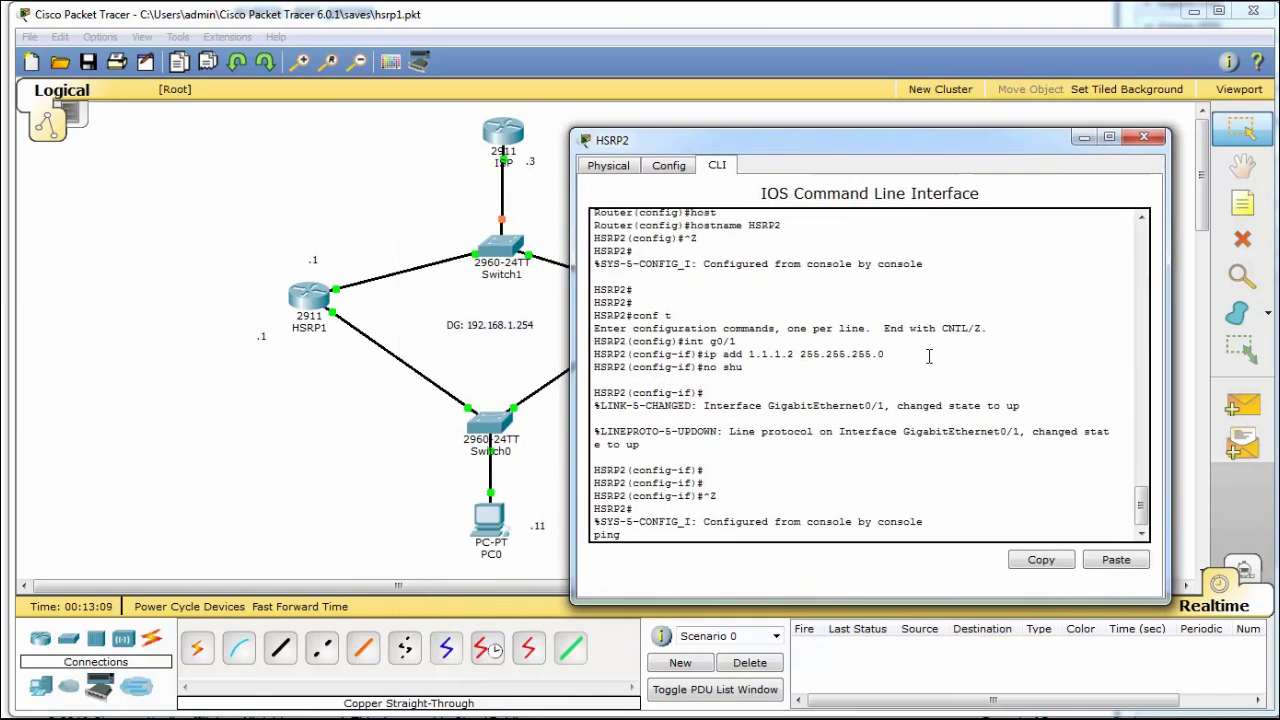
type(" 1.1.1.1")
key("Return")
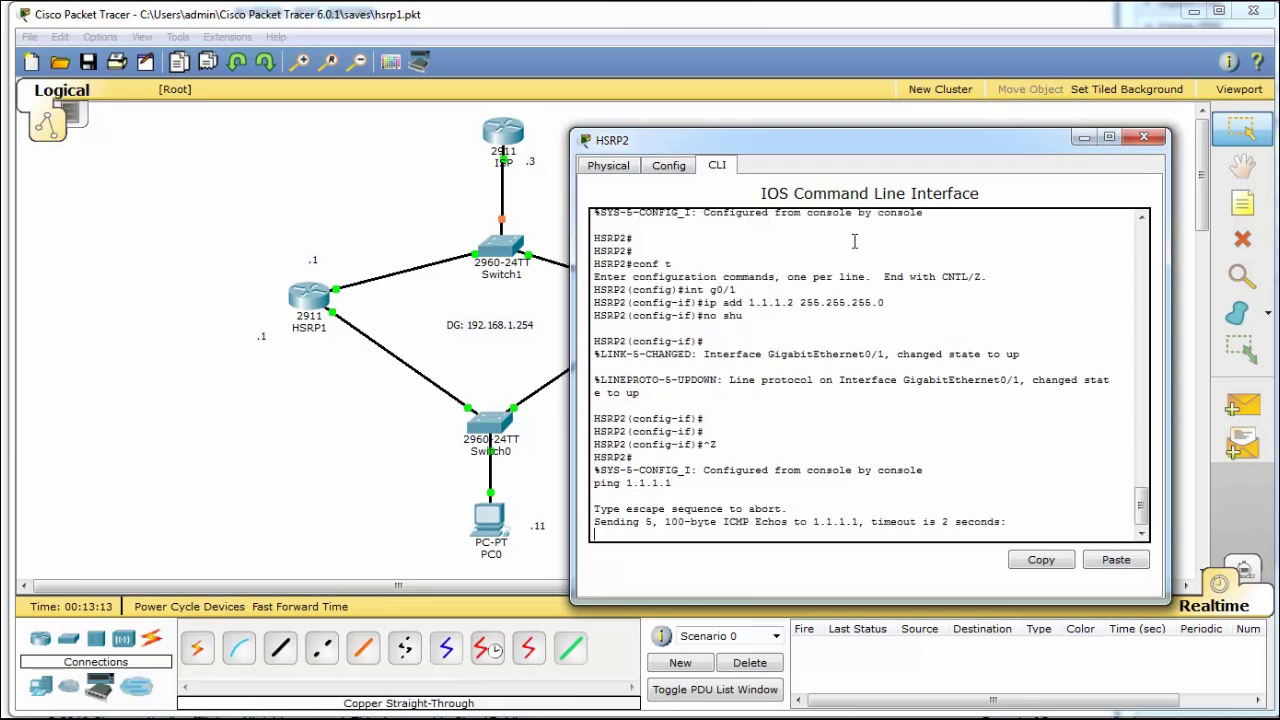
left_click_drag(800, 139, 864, 97)
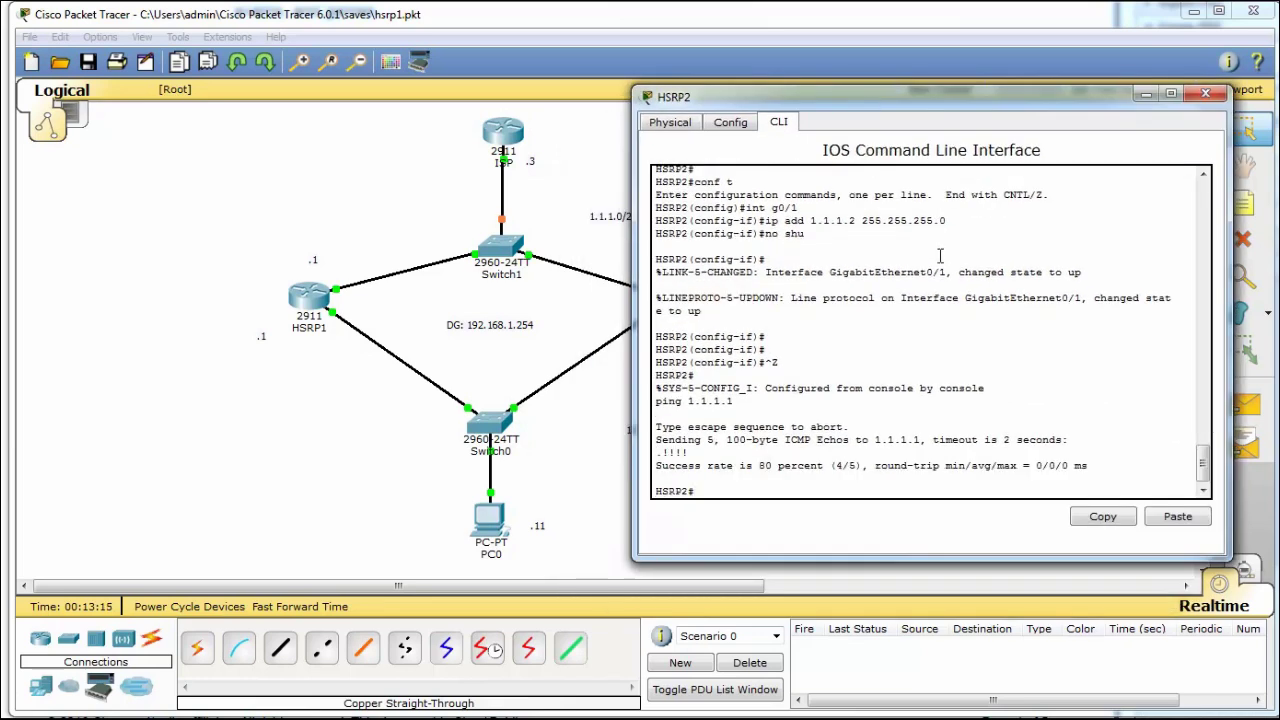
Step: Ping the ISP router at 1.1.1.3 from HSRP2 twice and close the router's window
key("Up")
type("3")
key("Return")
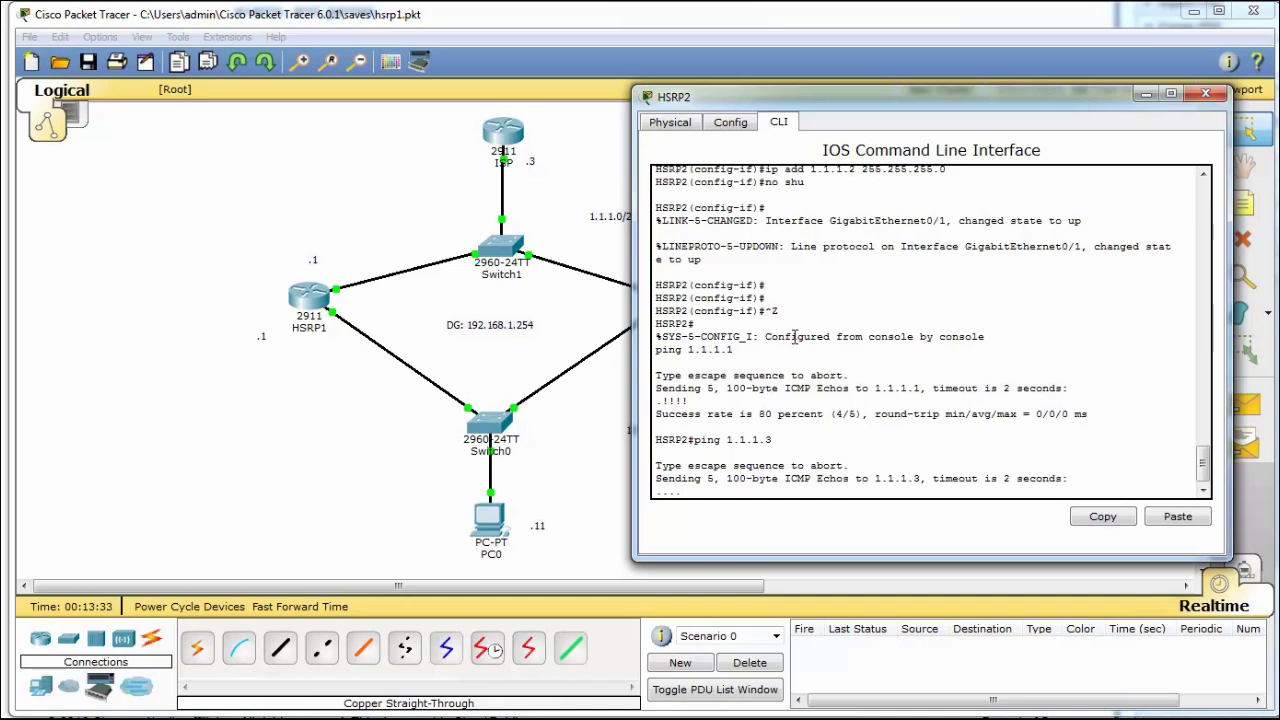
key("Up")
key("Return")
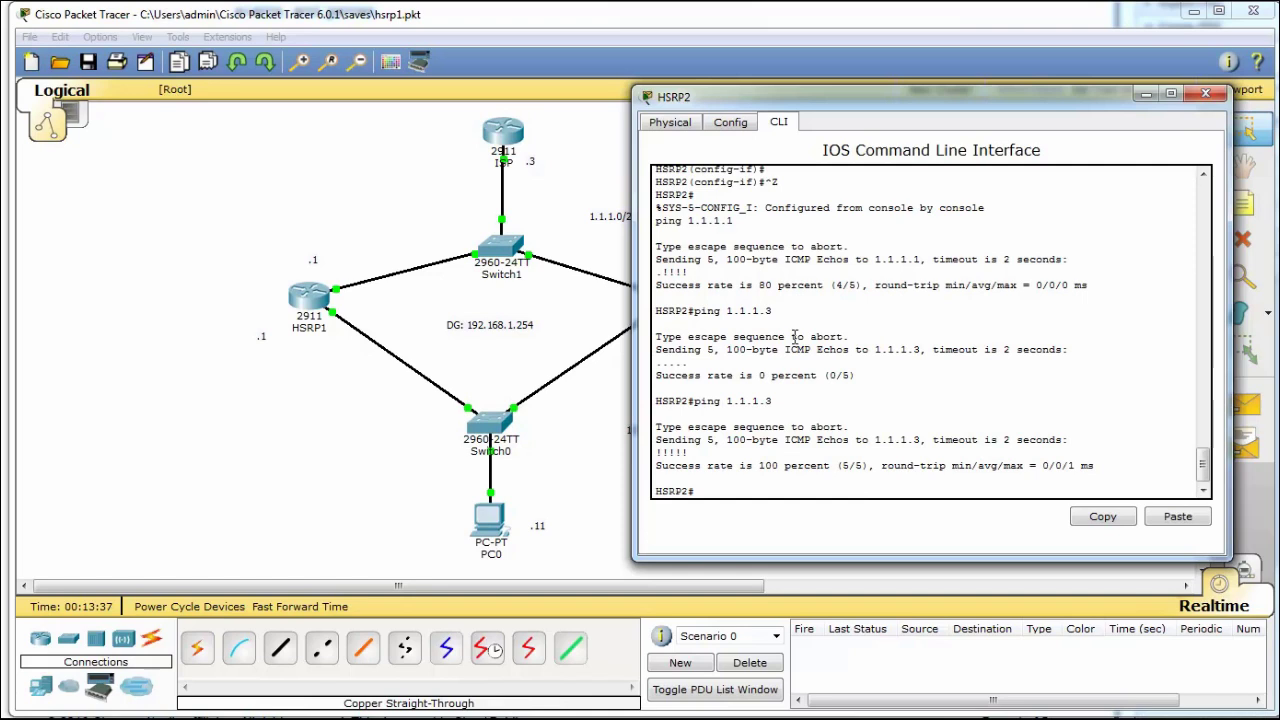
left_click(1205, 93)
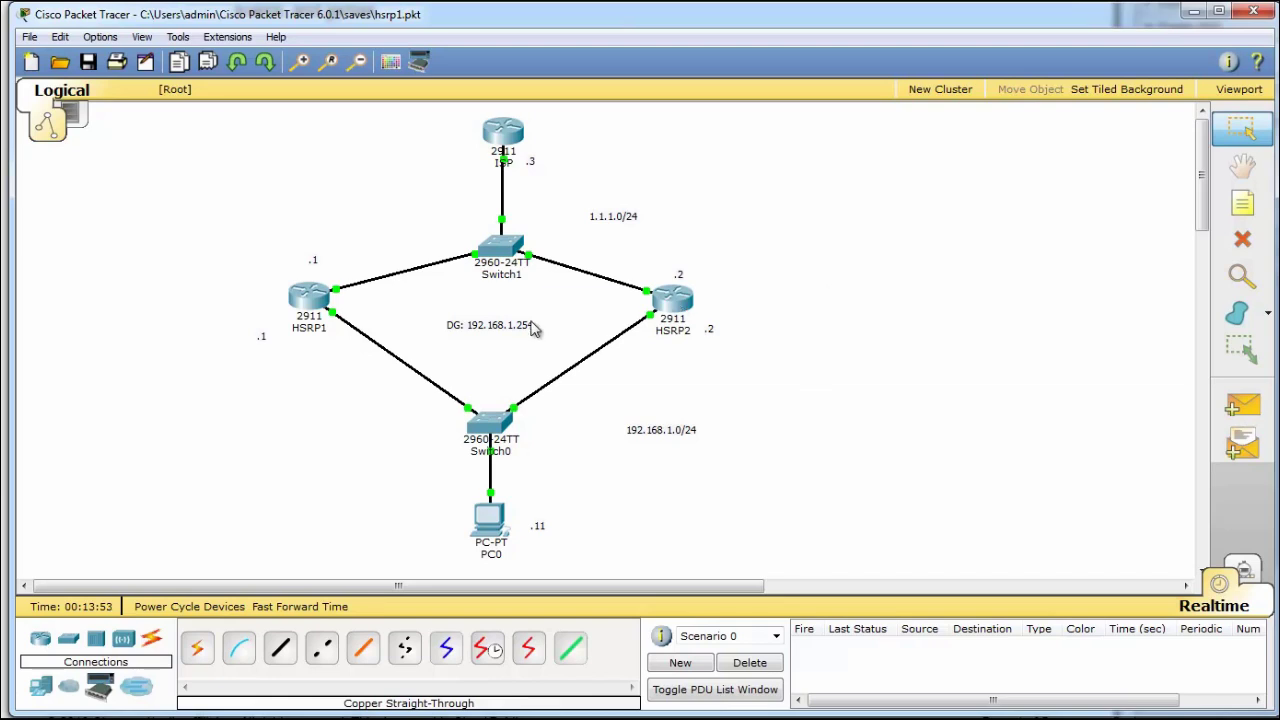
Step: Move the default gateway label in the middle of the topology slightly downwards
left_click_drag(533, 329, 533, 336)
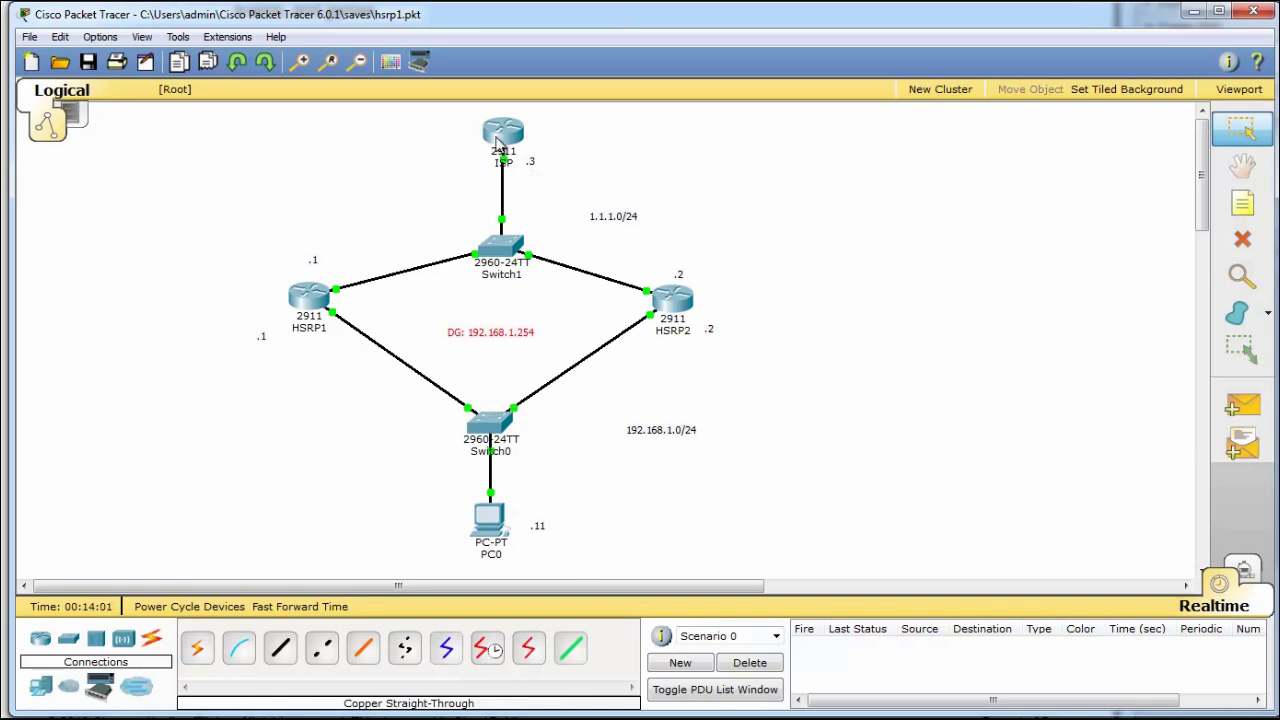
Step: Add the default route 0.0.0.0 0.0.0.0 via g0/1 on the ISP router, leave configuration mode and close its window
mouse_move(497, 142)
left_click(510, 131)
left_click_drag(652, 155, 946, 138)
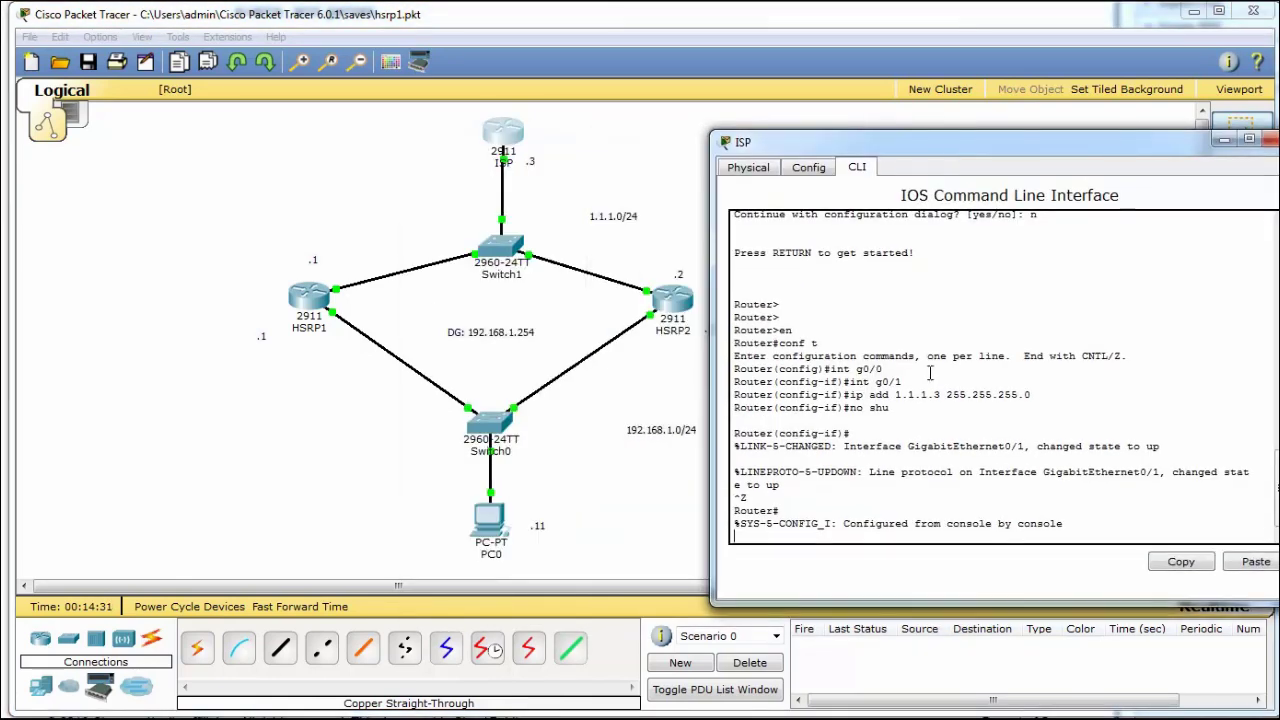
key("Return")
key("Return")
type("conf t")
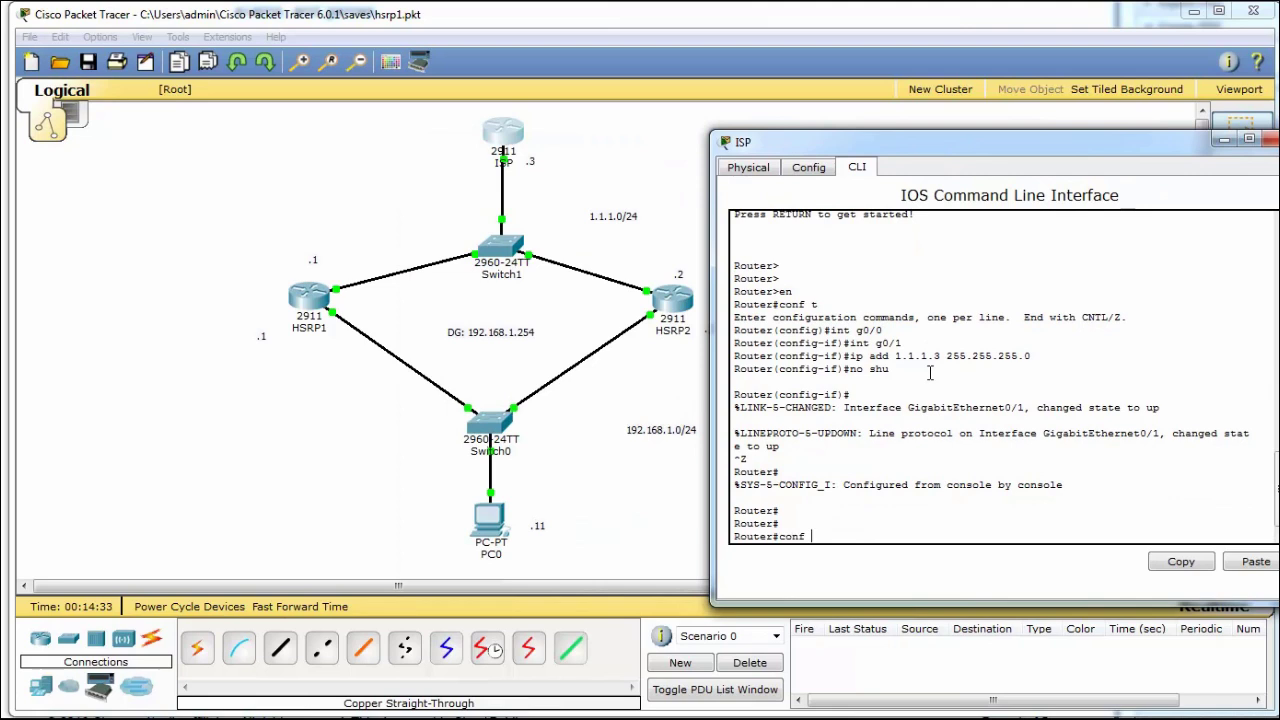
key("Return")
type("rou")
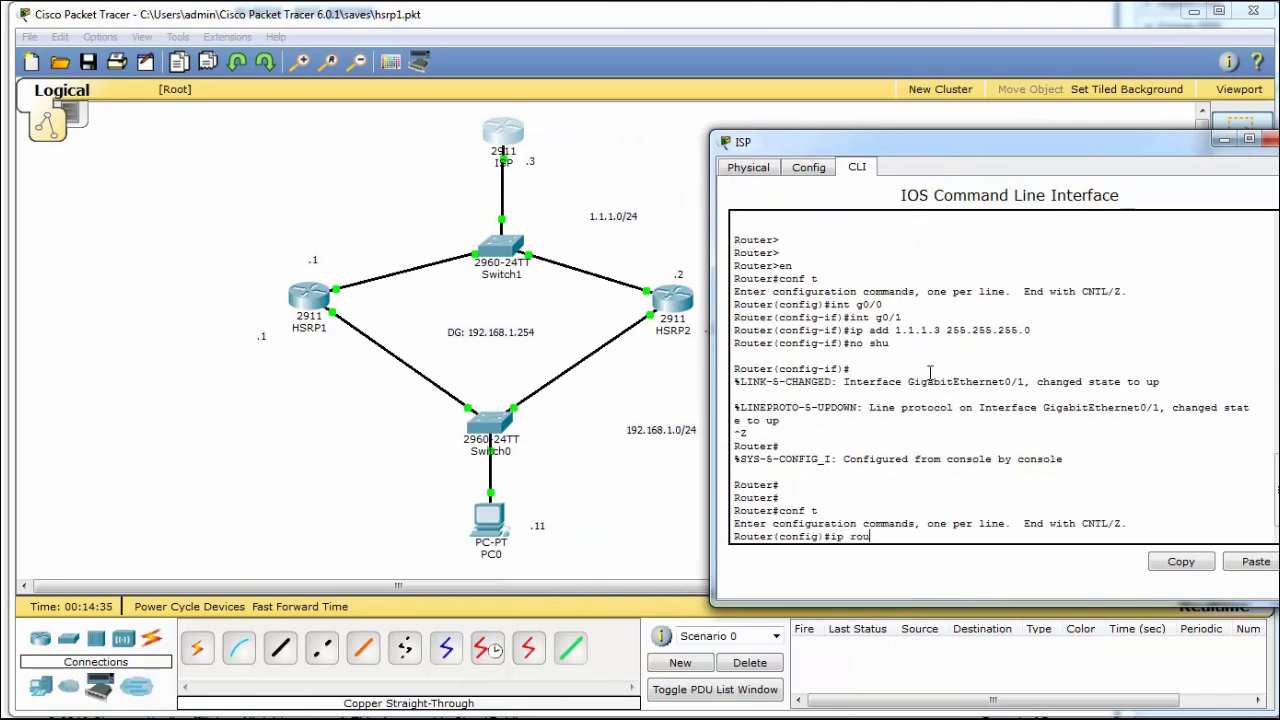
key("Tab")
type("0.0.0.0 0.0.0.0 g0/1")
key("Return")
key("ctrl+z")
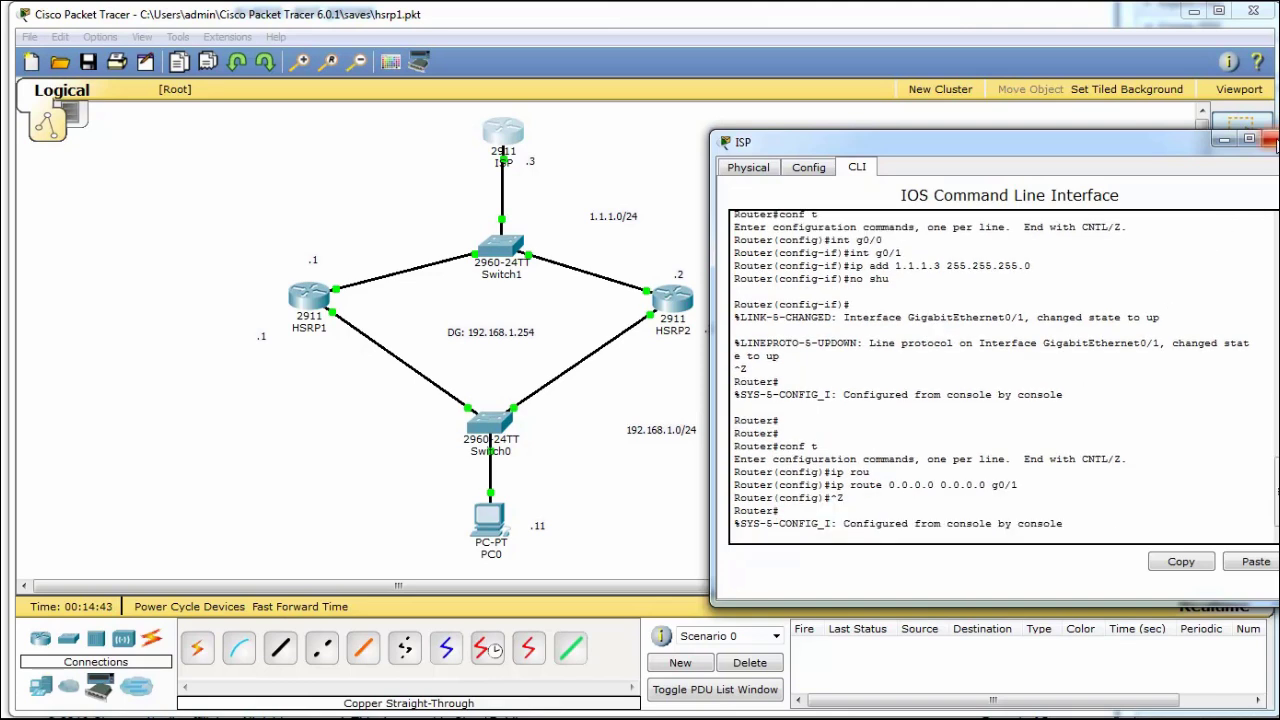
left_click(1269, 139)
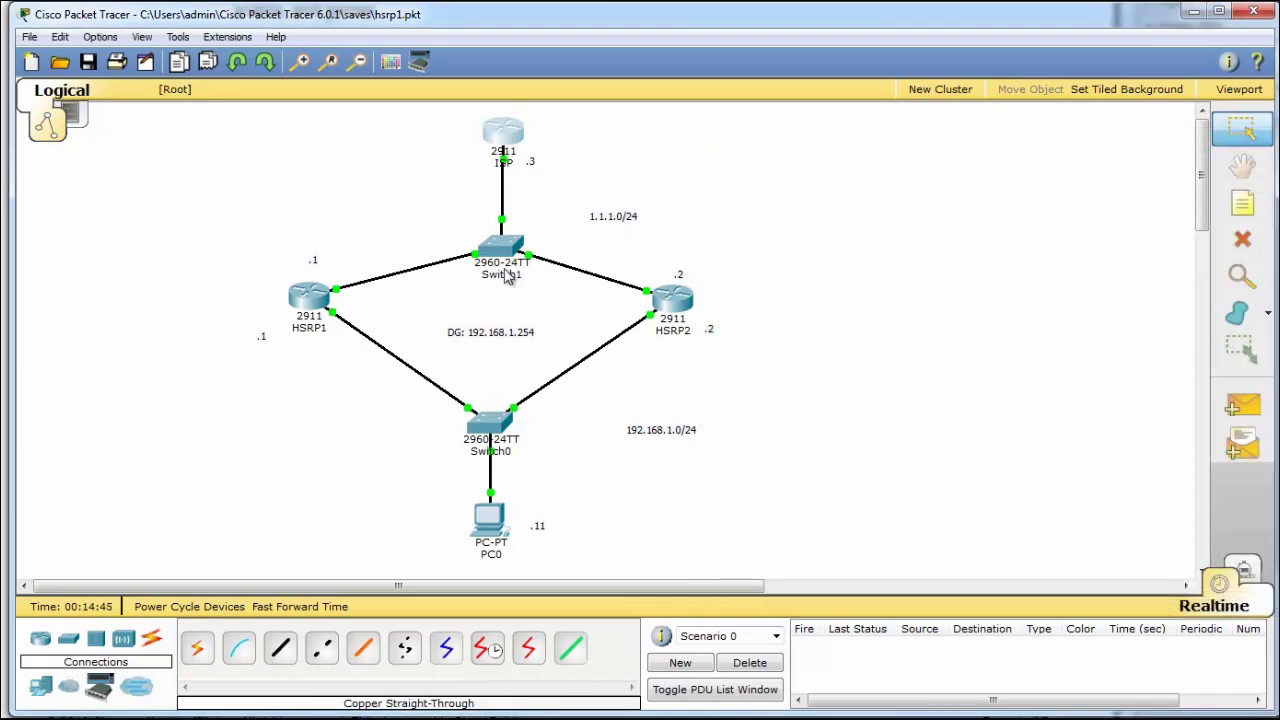
Step: Enter configuration mode on HSRP1 and go to interface g0/0
mouse_move(502, 277)
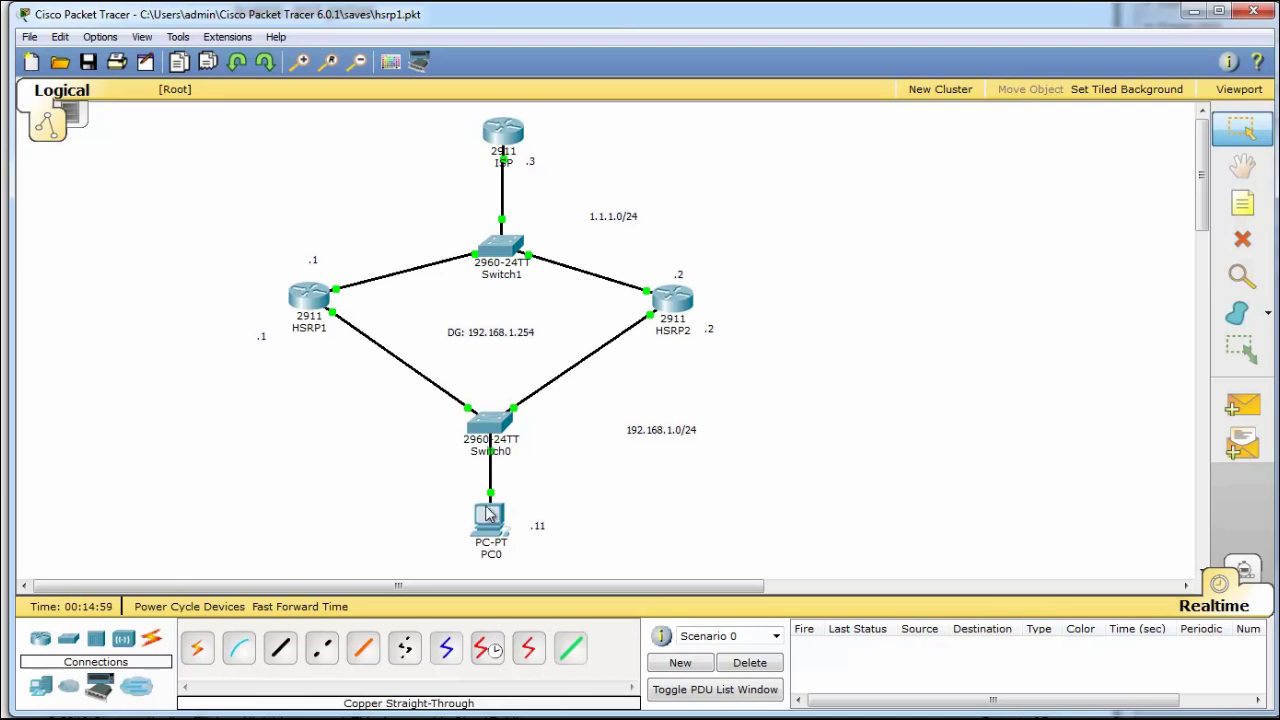
left_click(318, 296)
left_click_drag(882, 104, 932, 104)
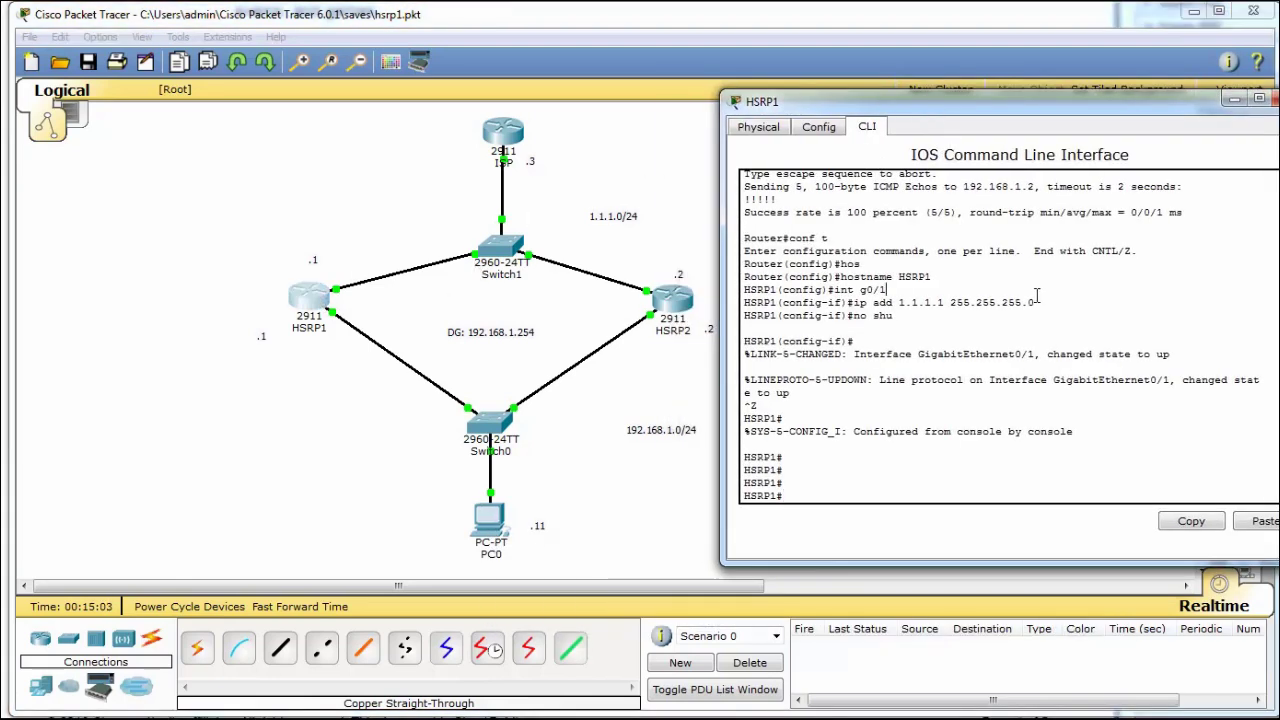
left_click(1037, 295)
type("conf t")
key("Return")
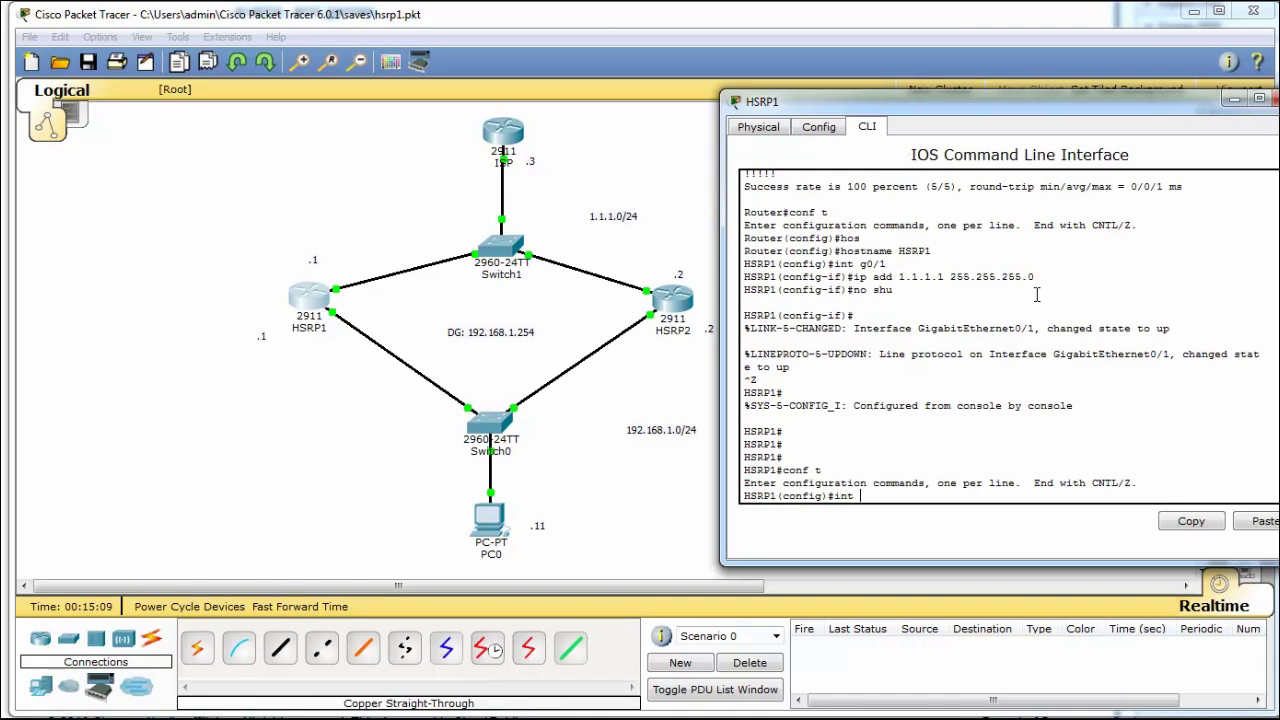
type("int g0/0")
key("Return")
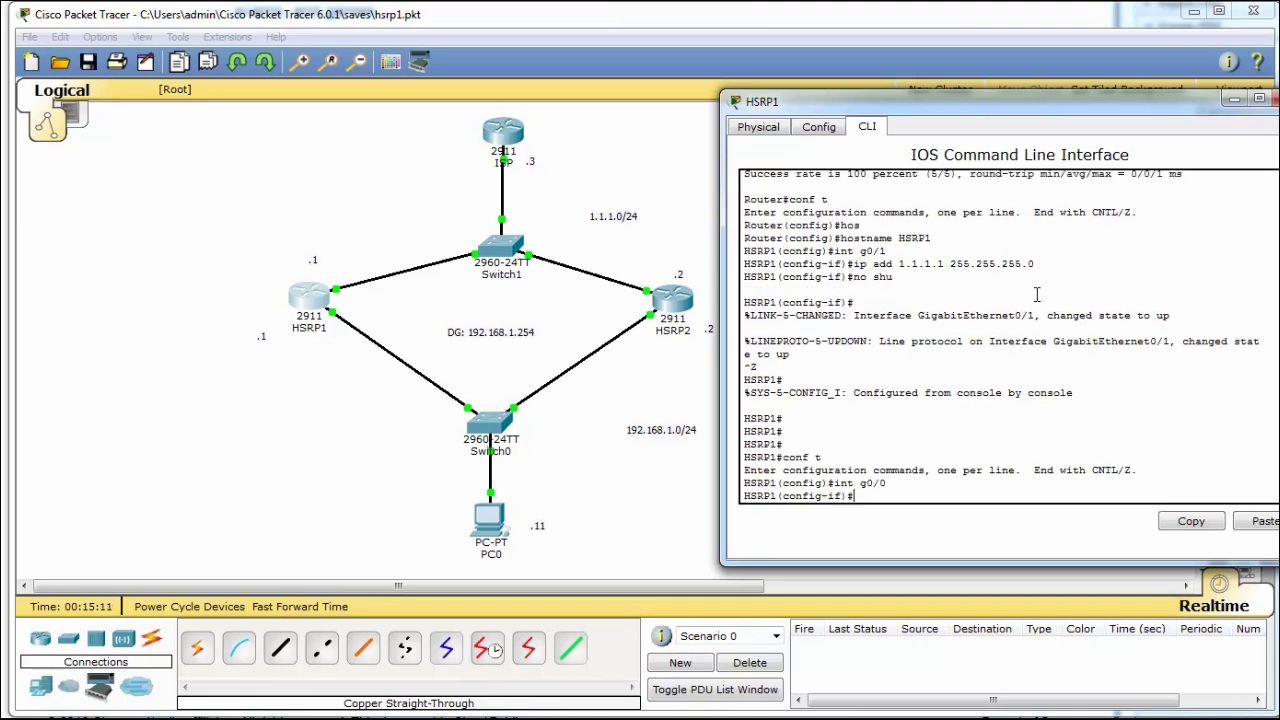
Step: Display HSRP1's running configuration from interface mode with do sh run, exit the listing and highlight the GigabitEthernet0/0 section
type("do sh run int g0/0")
key("Return")
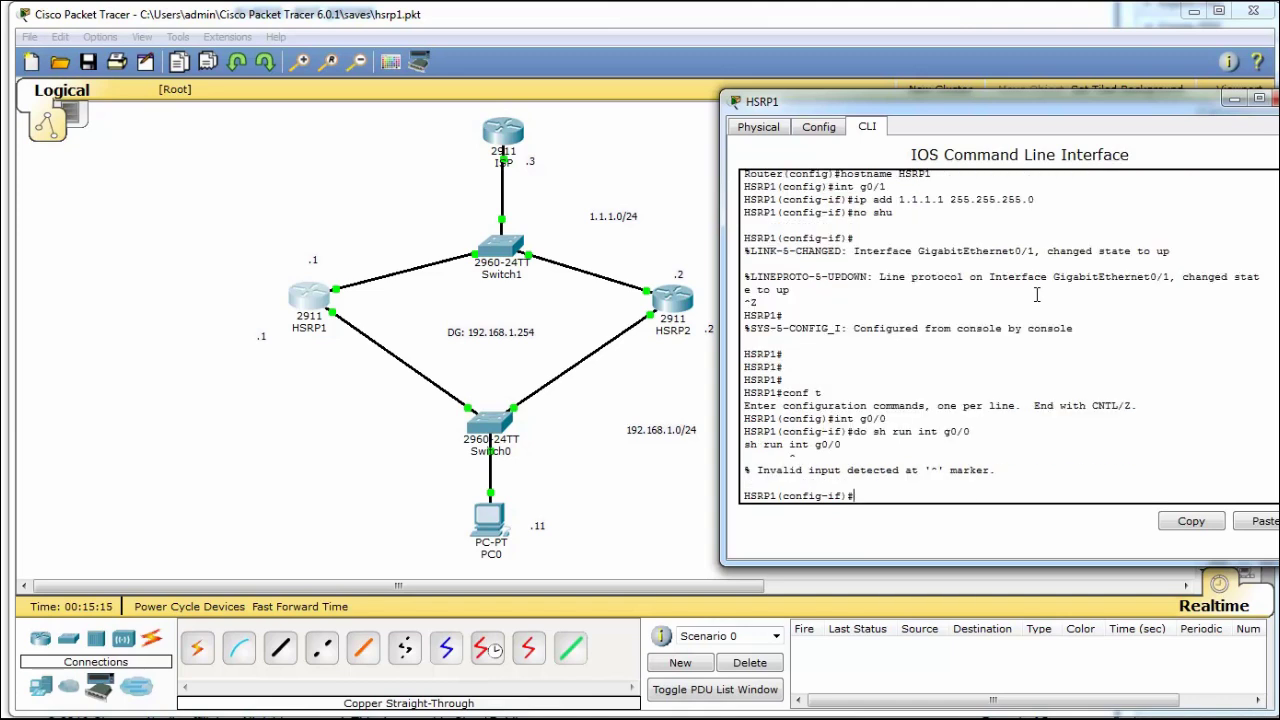
key("Up")
key("BackSpace")
key("BackSpace")
key("BackSpace")
key("BackSpace")
key("BackSpace")
key("BackSpace")
key("Return")
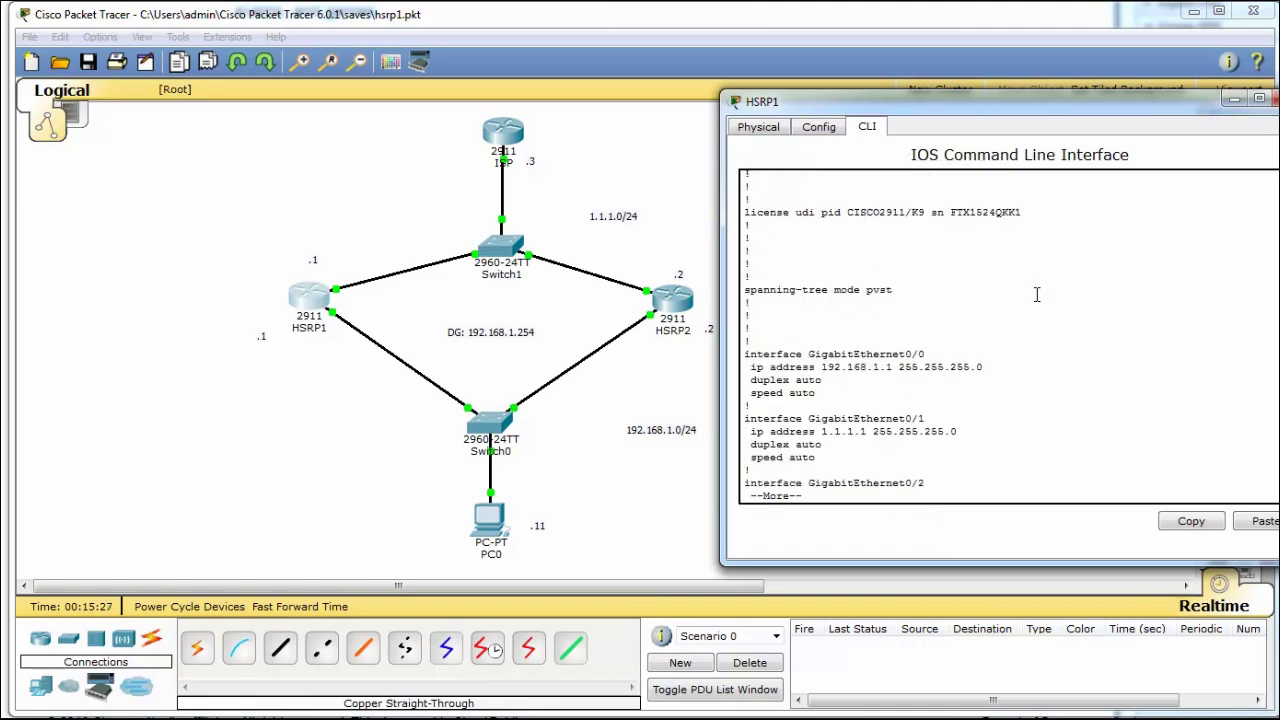
key("q")
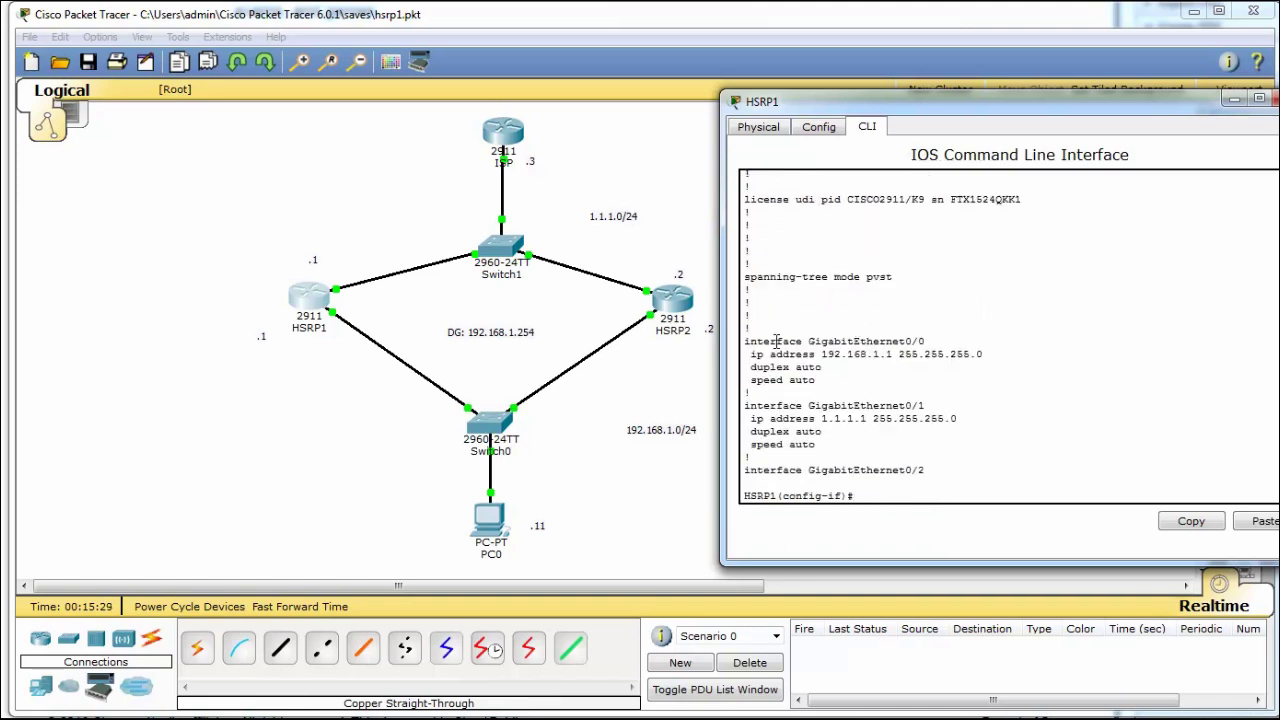
left_click_drag(745, 337, 889, 369)
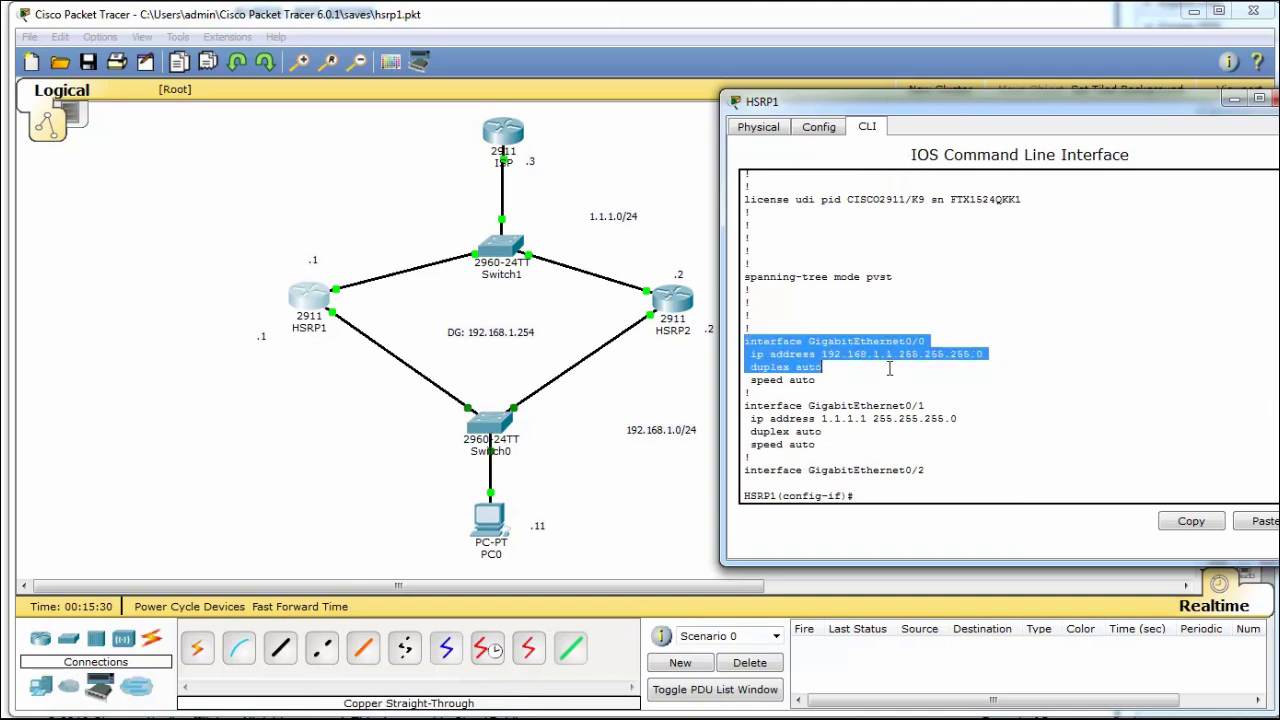
Step: Consult the standby command's help and set group 1's virtual IP to 192.168.1.254 on HSRP1's g0/0 interface
left_click(983, 407)
key("Tab")
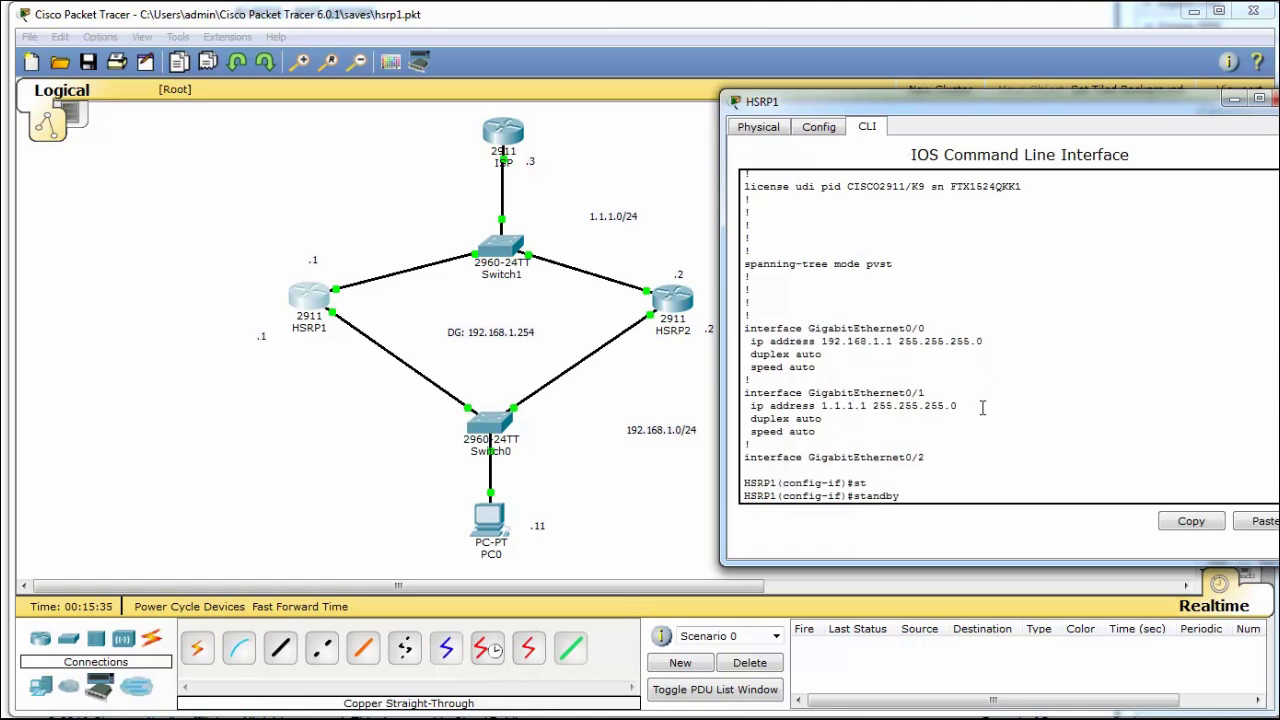
type("?")
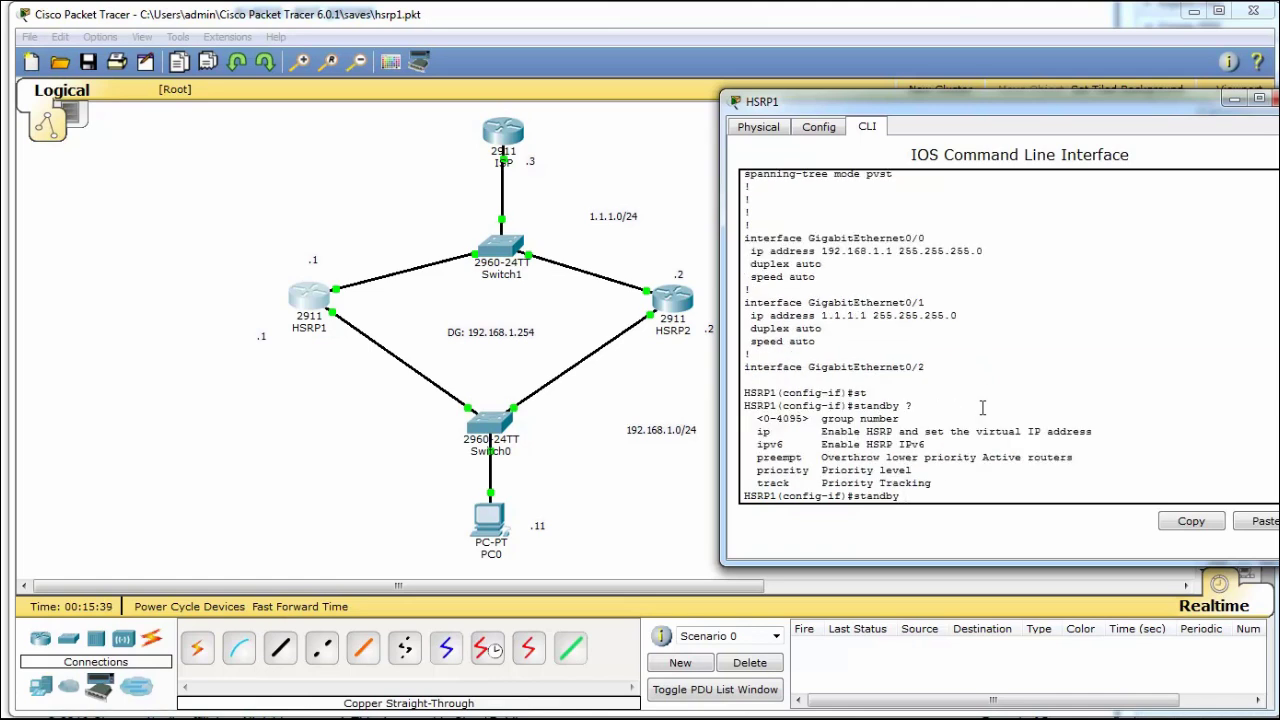
type("1")
type(" ?")
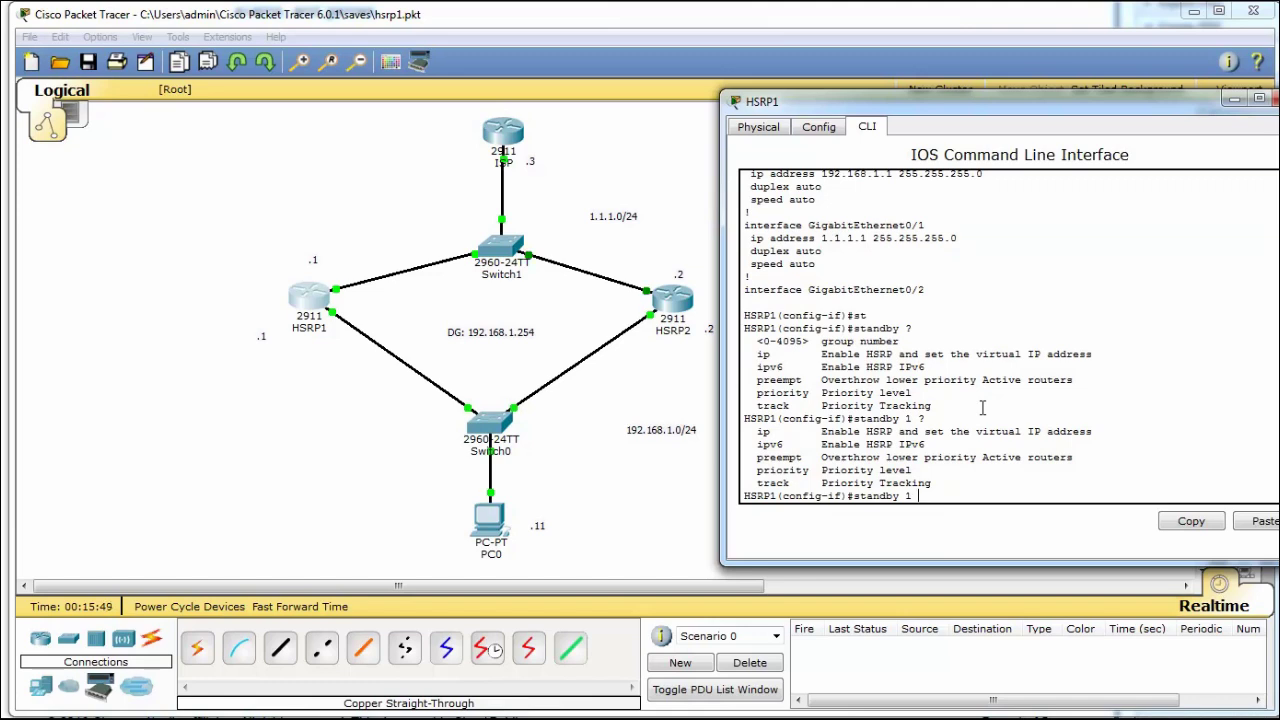
key("Tab")
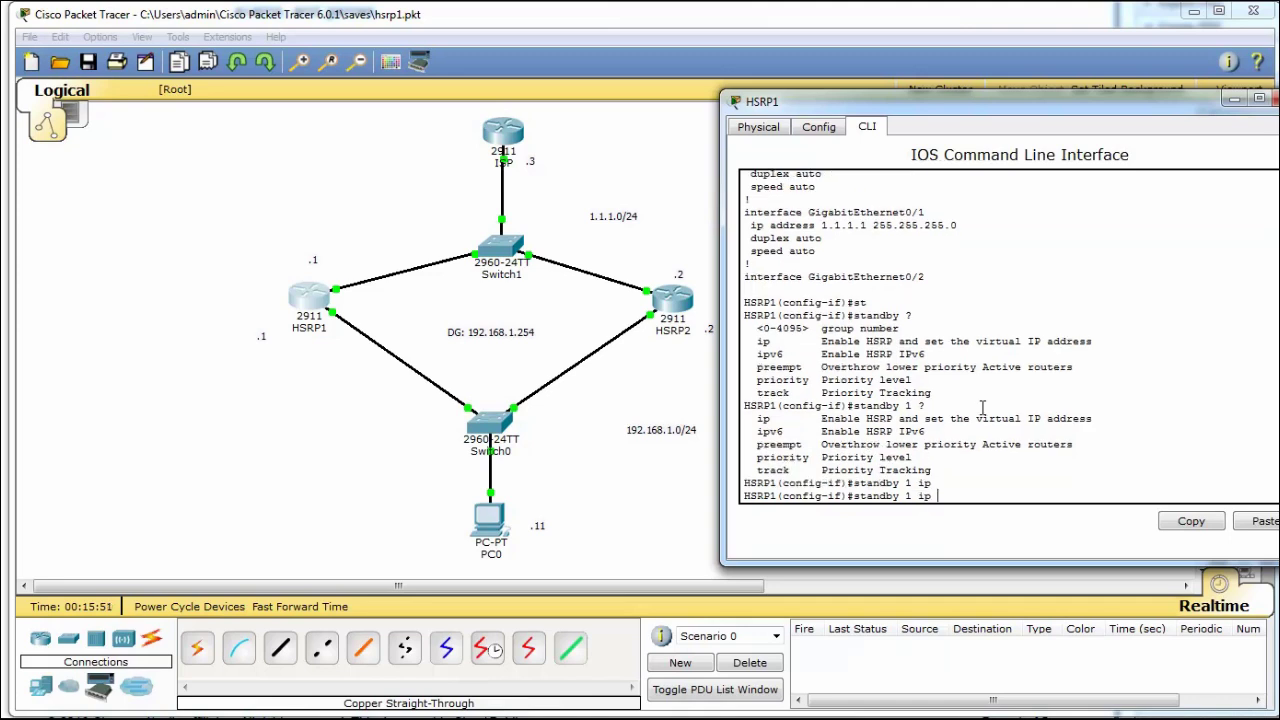
type("?")
type("192.168.1.25")
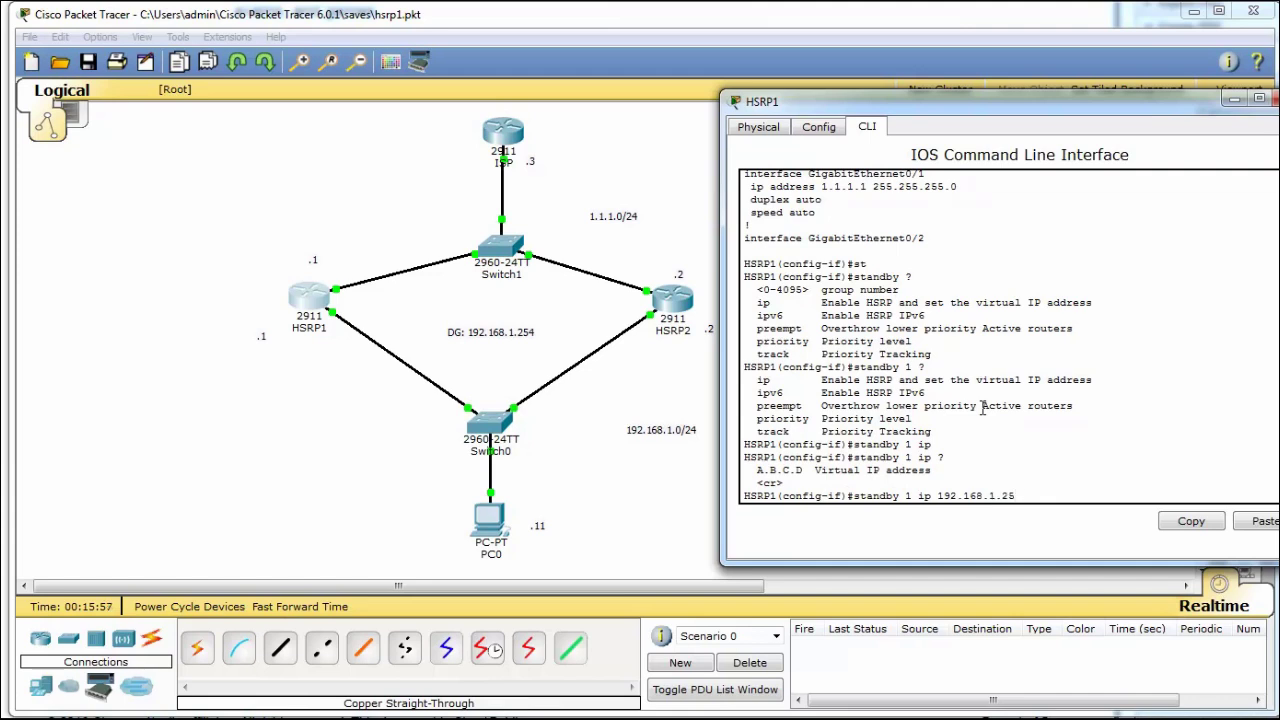
type("4?")
key("Return")
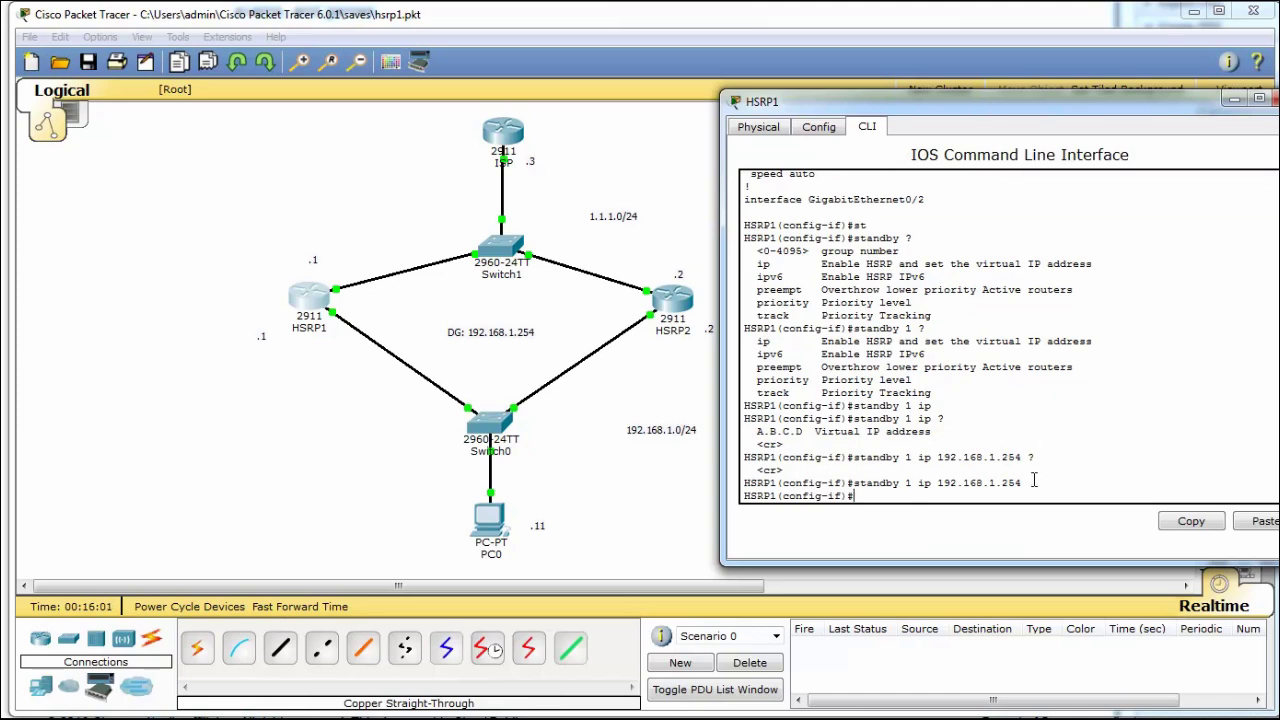
Step: Copy the completed command standby 1 ip 192.168.1.254 from HSRP1's command line and close its window
left_click_drag(1022, 483, 855, 487)
left_click(1189, 521)
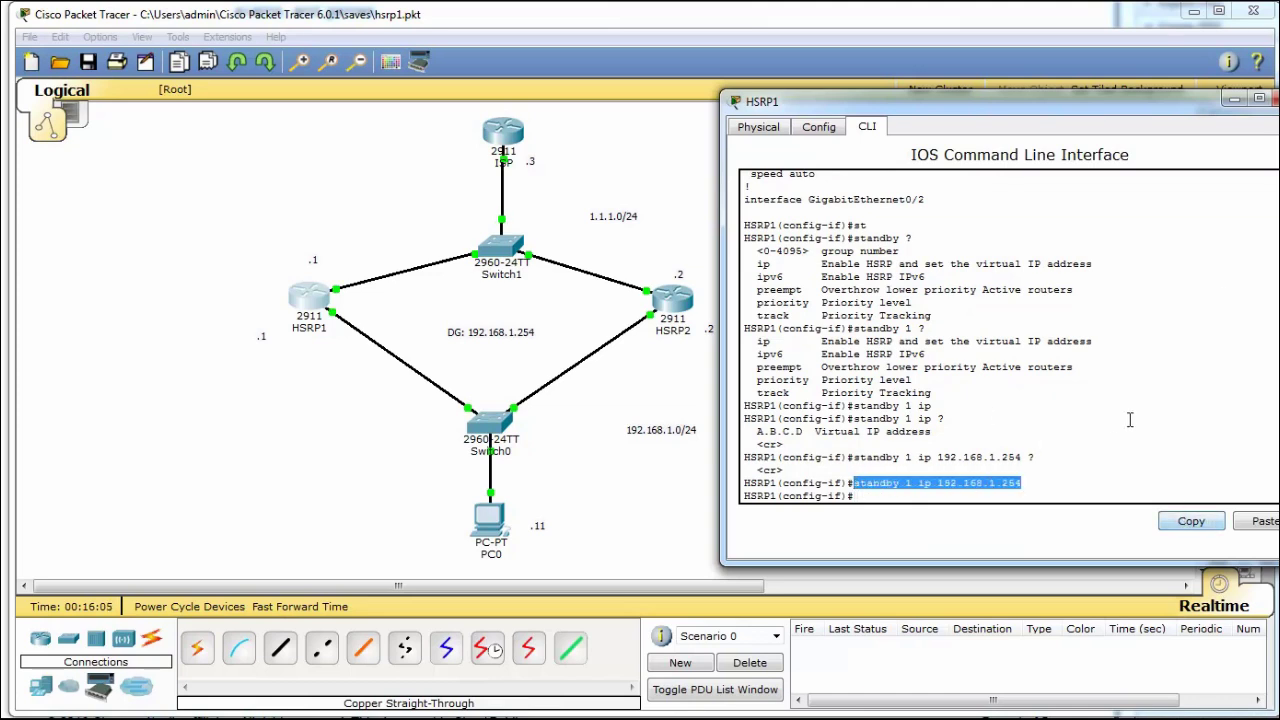
left_click(1273, 97)
Step: Enter configuration mode for g0/0 on HSRP2 and apply the copied command standby 1 ip 192.168.1.254
left_click(673, 300)
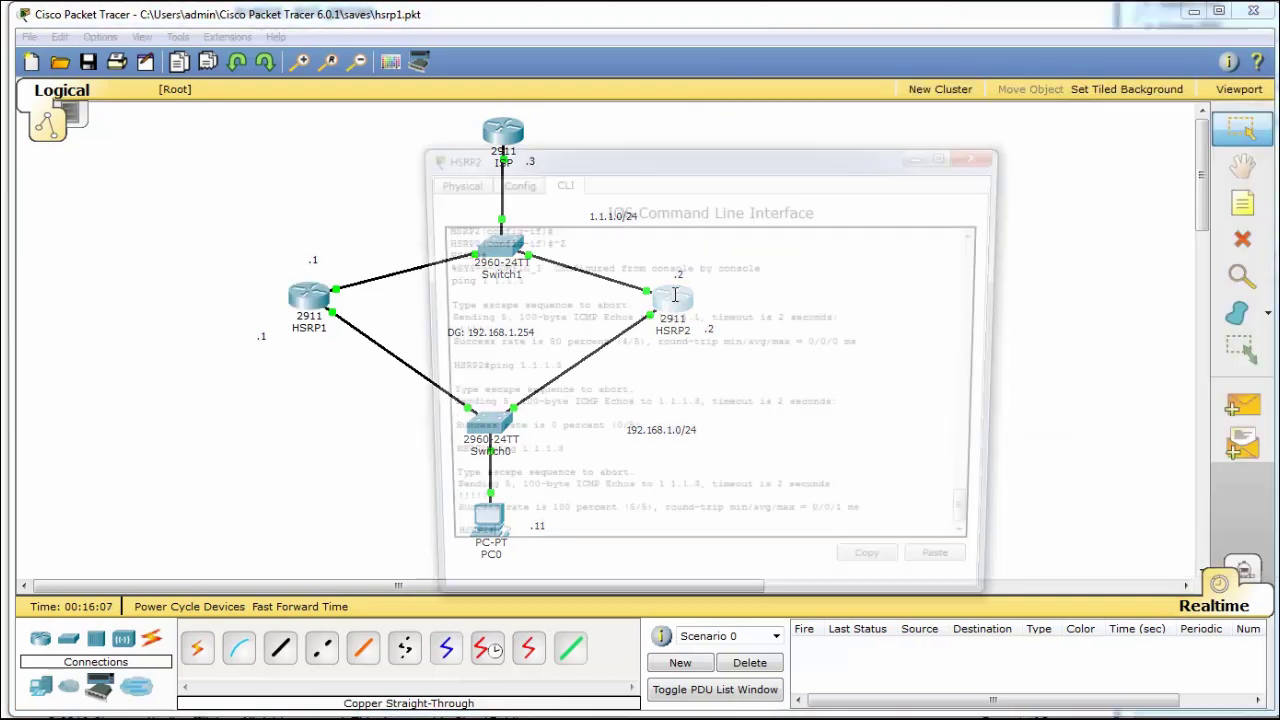
type("conf t")
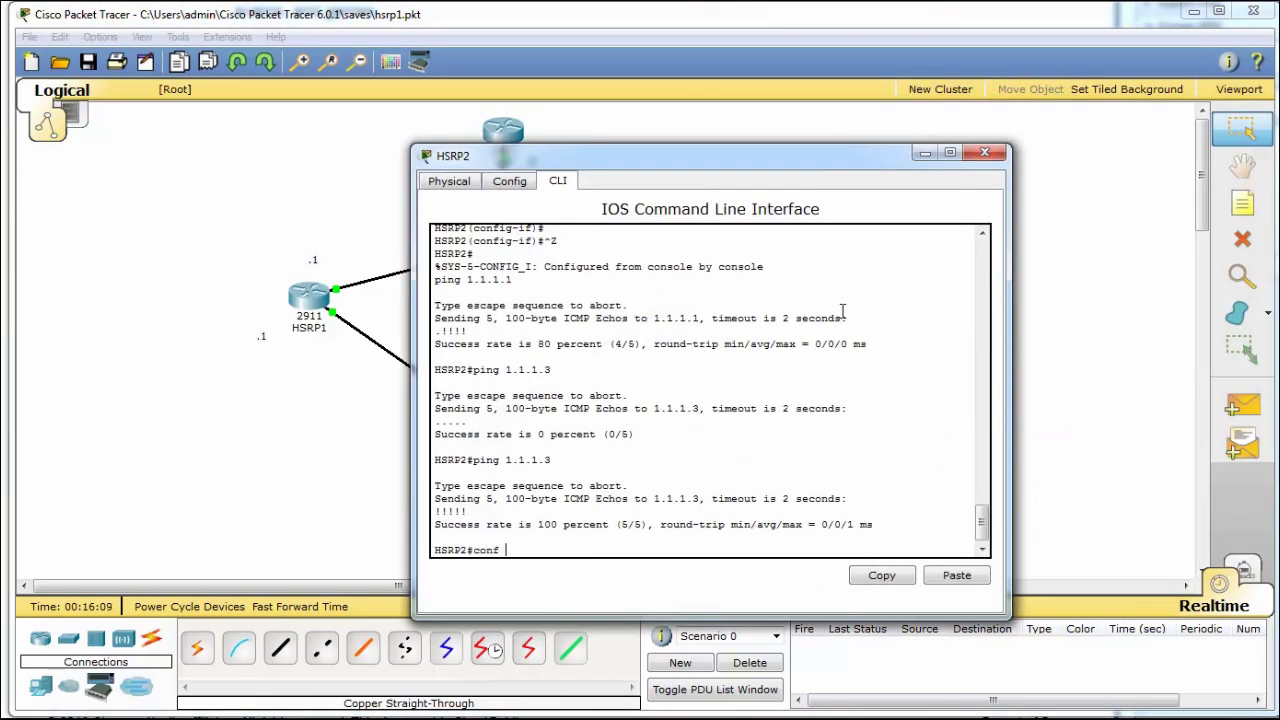
key("Return")
left_click_drag(731, 159, 990, 87)
type("int g0/0")
key("Return")
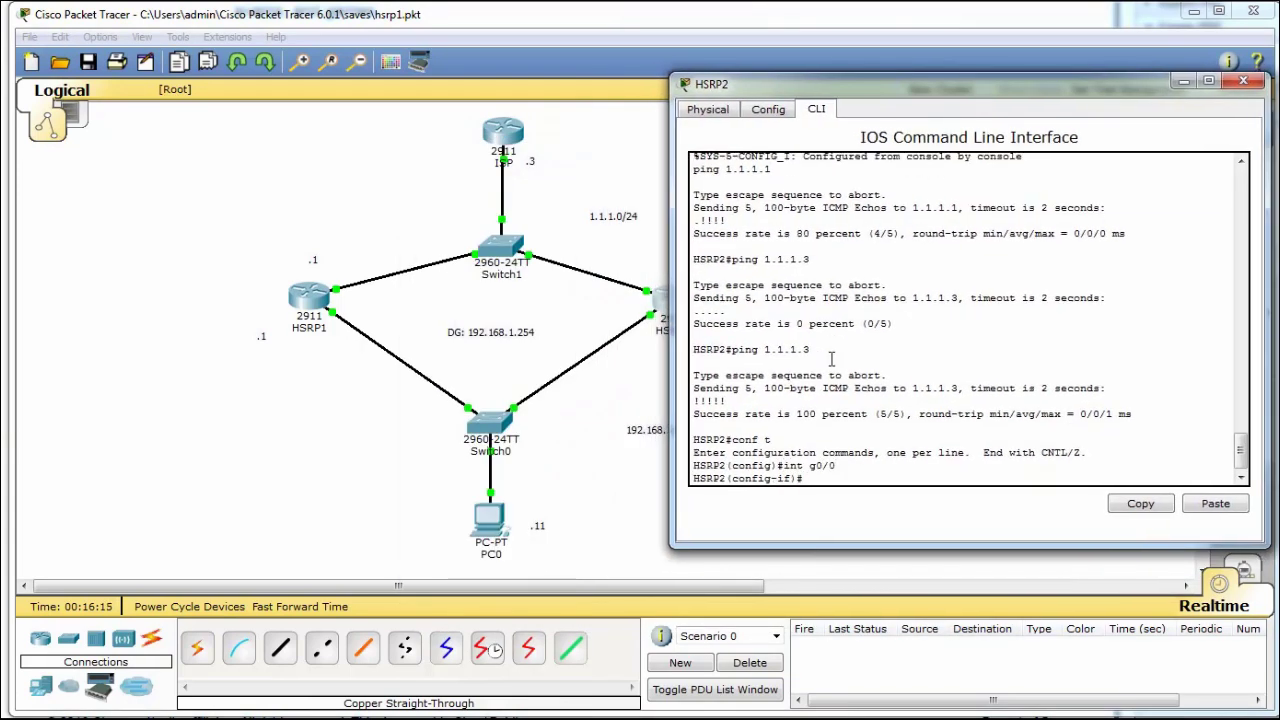
right_click(831, 360)
left_click(874, 391)
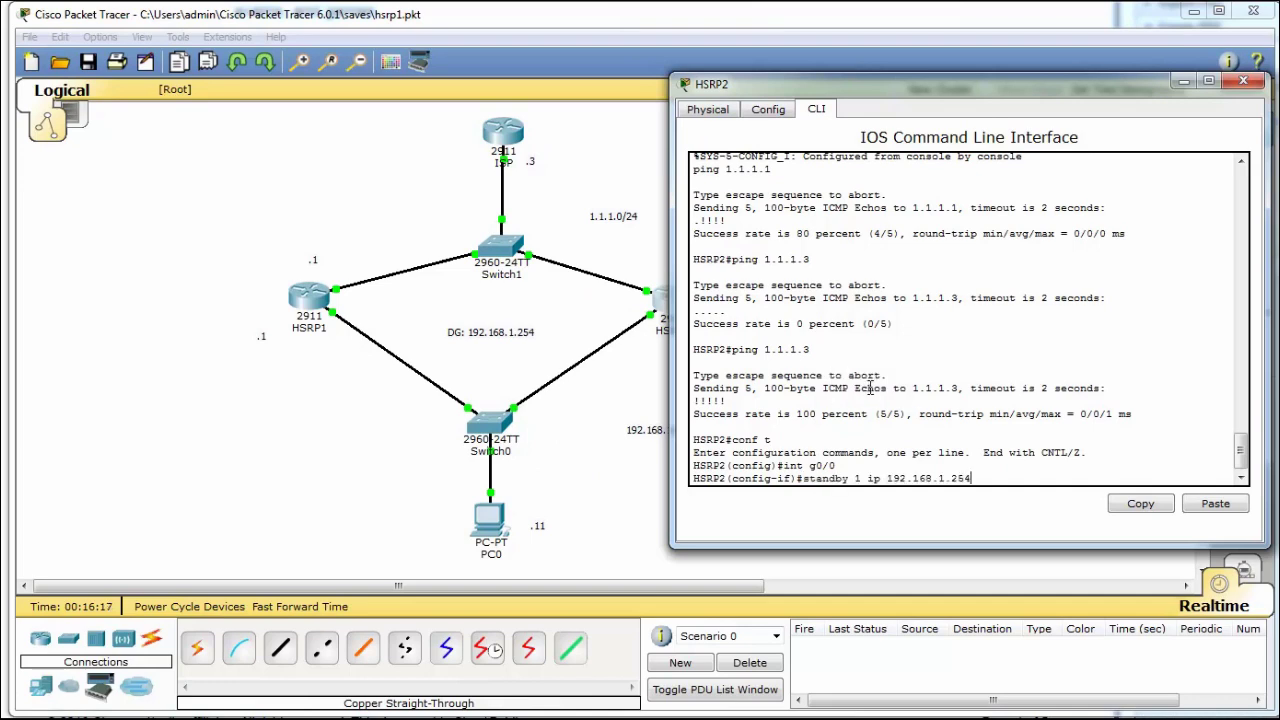
key("Return")
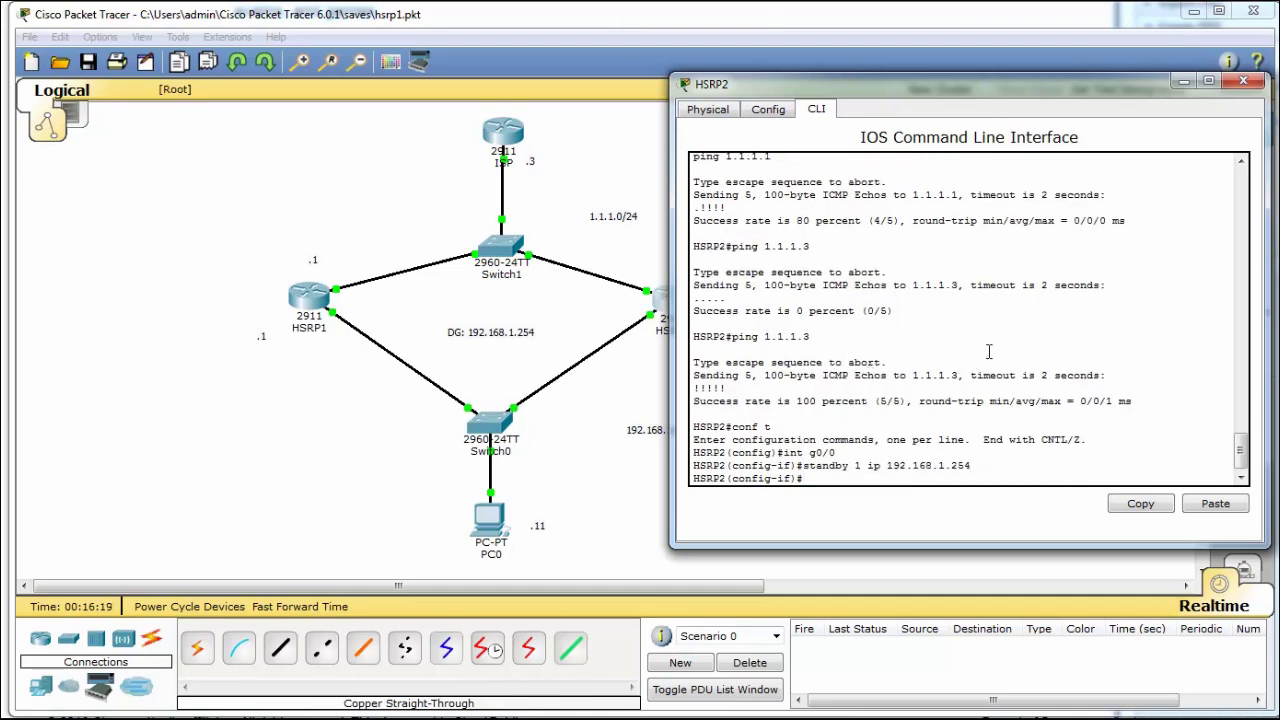
Step: Leave configuration mode on HSRP2 and display its detailed HSRP status with sh standby
key("ctrl+z")
key("Return")
type("sh stna")
key("BackSpace")
key("BackSpace")
type("a")
key("Tab")
type("nd")
key("Tab")
key("Return")
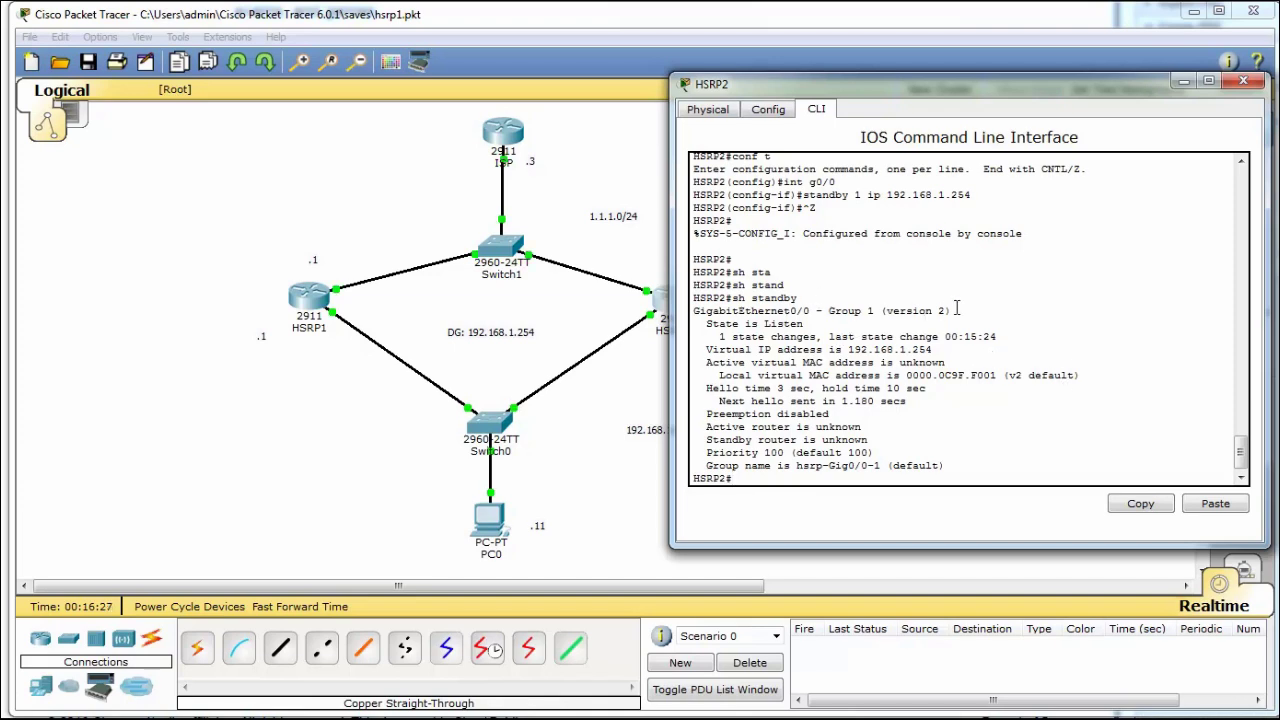
Step: List the options of sh standby on HSRP2 and display the brief HSRP summary
key("Up")
type("?")
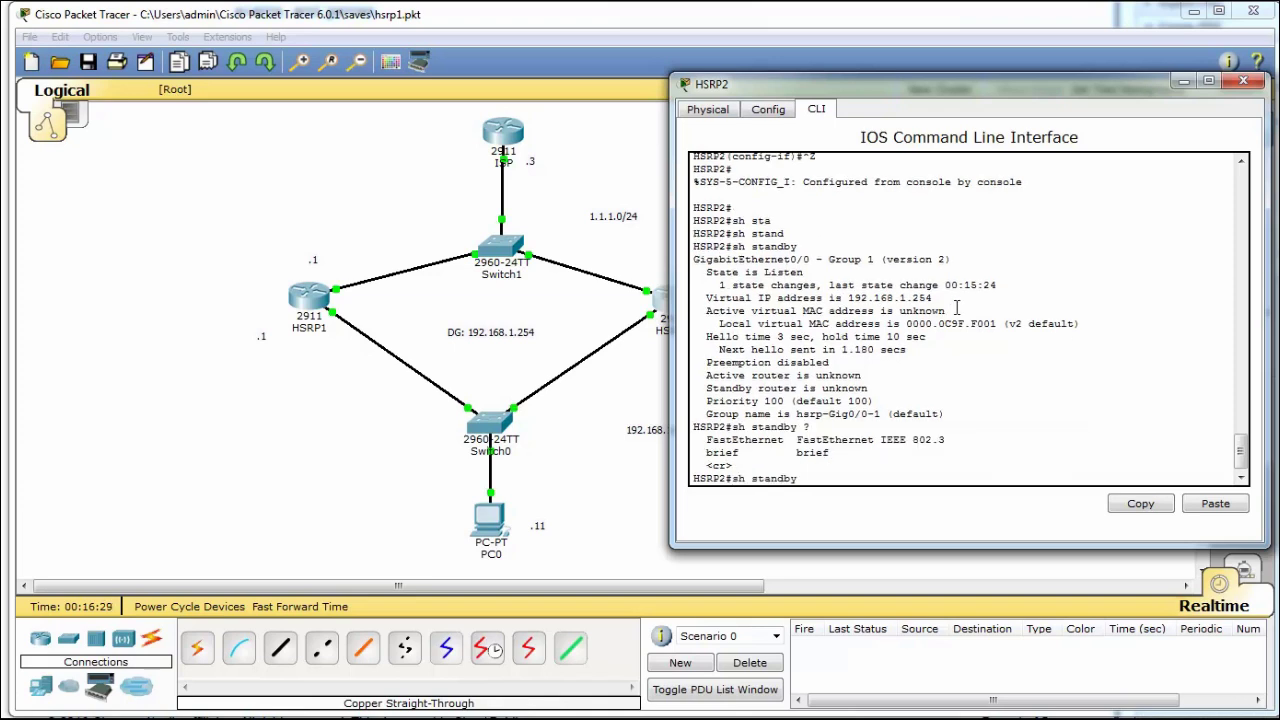
type("bri")
key("Return")
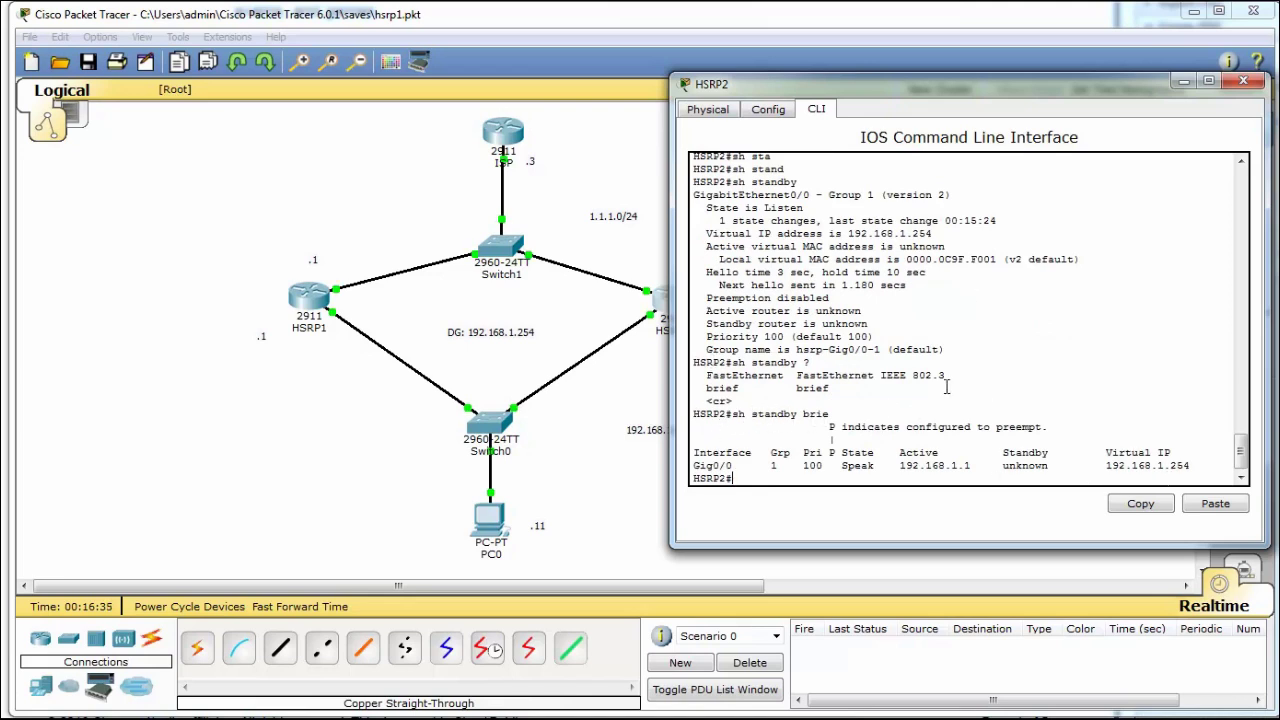
Step: Repeat the brief standby summary on HSRP2 three times, highlight the State entry and close the router's window
key("Return")
key("Return")
key("Up")
key("Return")
key("Return")
key("Return")
key("Return")
key("Return")
key("Return")
key("Return")
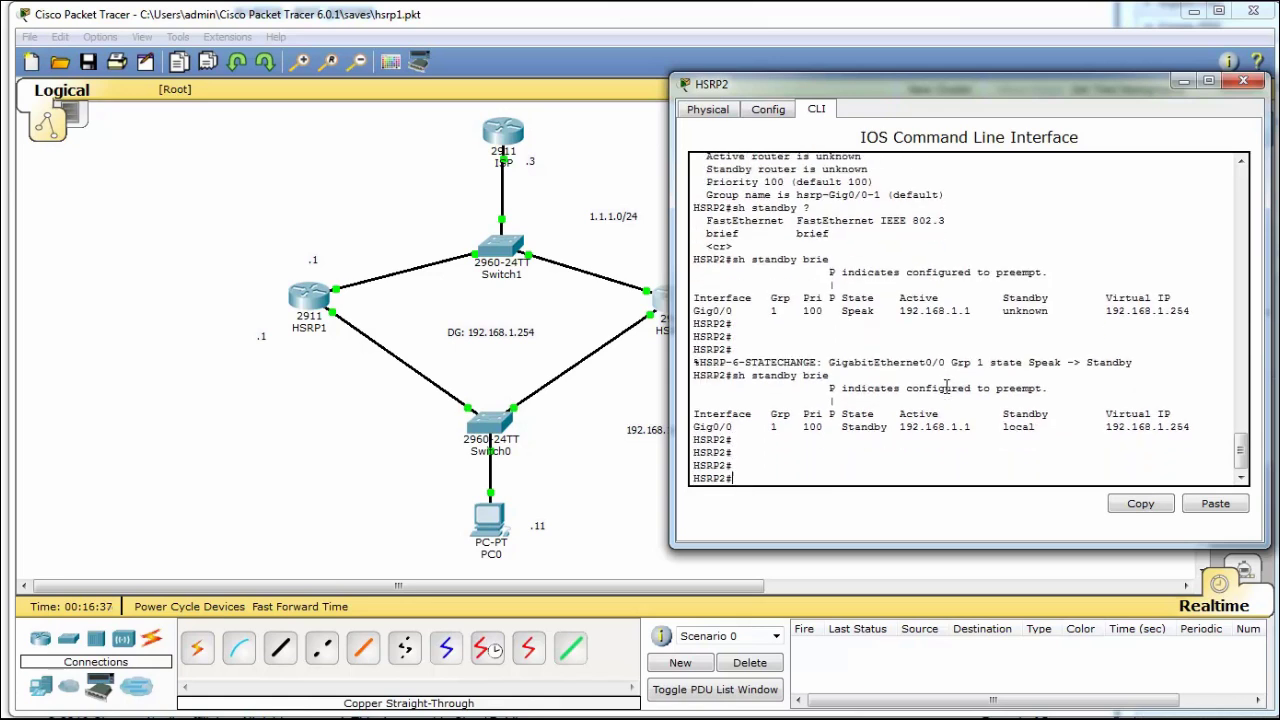
key("Up")
key("Return")
key("Return")
key("Return")
key("Return")
key("Return")
key("Return")
key("Return")
key("Return")
key("Return")
key("Return")
key("Return")
key("Return")
key("Return")
key("Return")
key("Return")
key("Return")
key("Return")
key("Return")
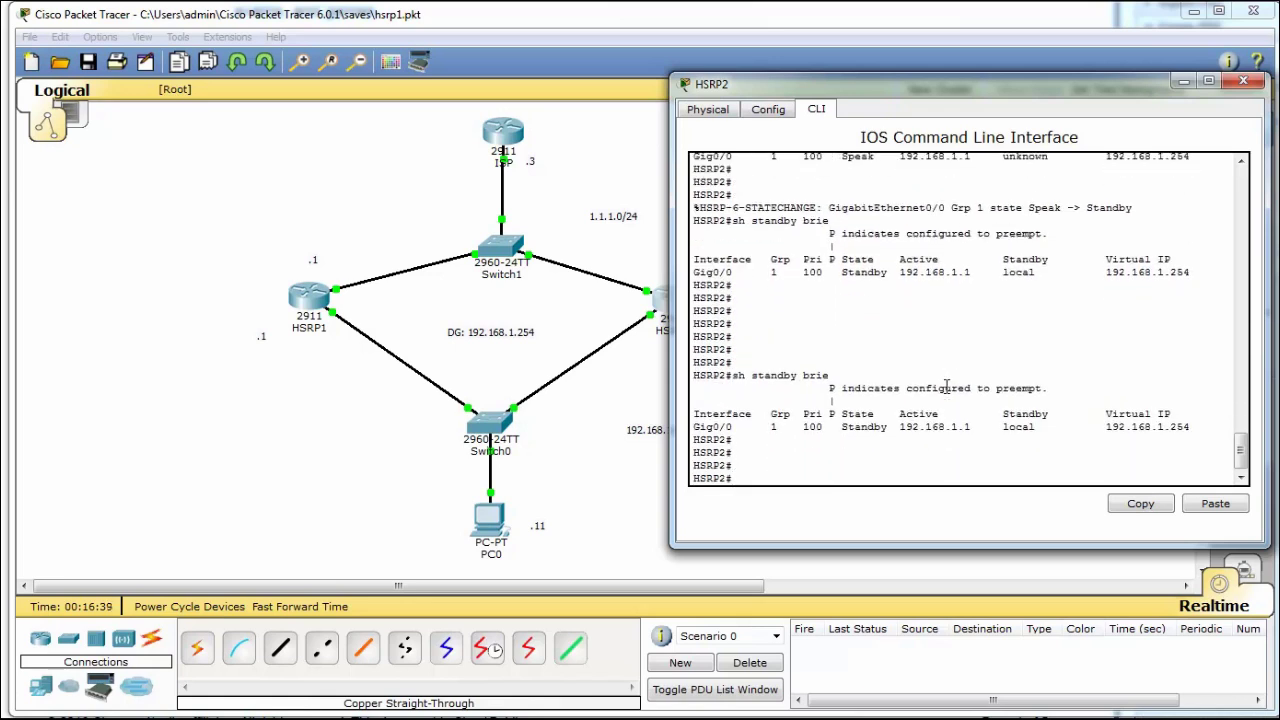
key("Up")
key("Return")
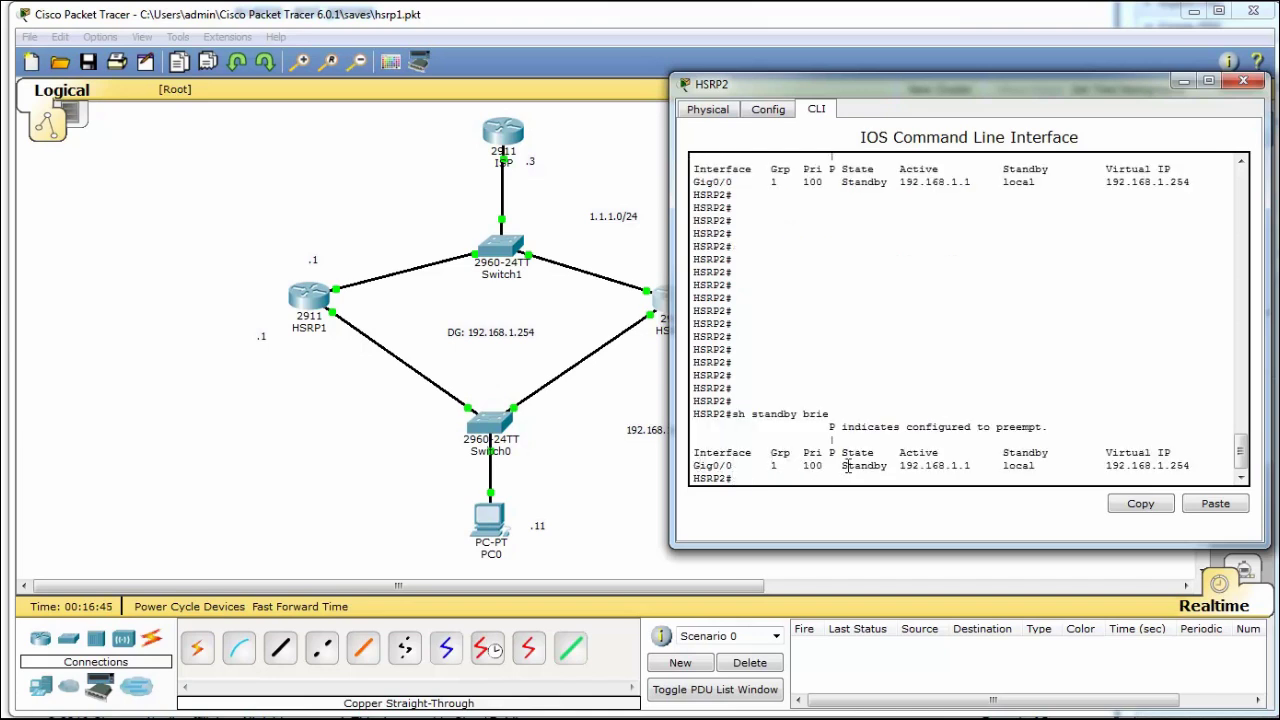
left_click_drag(842, 466, 886, 467)
left_click(1243, 81)
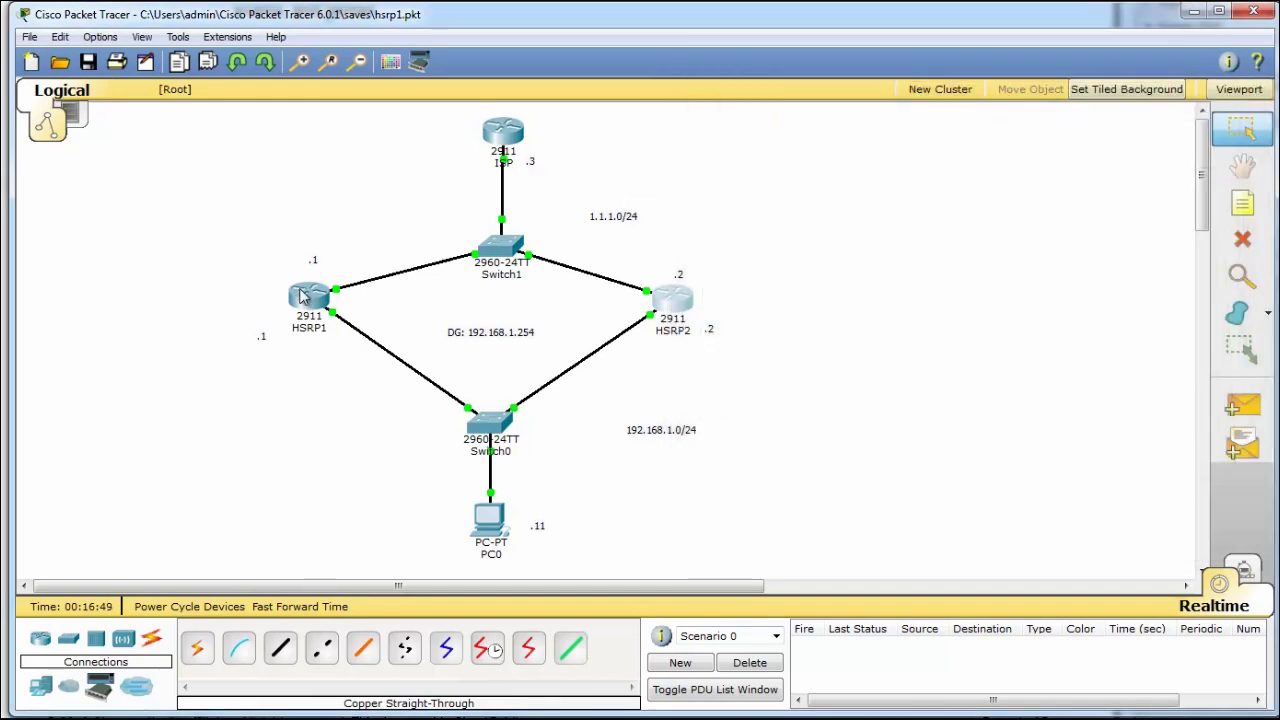
Step: Leave configuration mode on HSRP1, display its brief standby summary and highlight the State and priority entries
left_click(309, 296)
left_click_drag(557, 165, 732, 124)
key("ctrl+z")
key("Return")
key("Return")
type("sh sta")
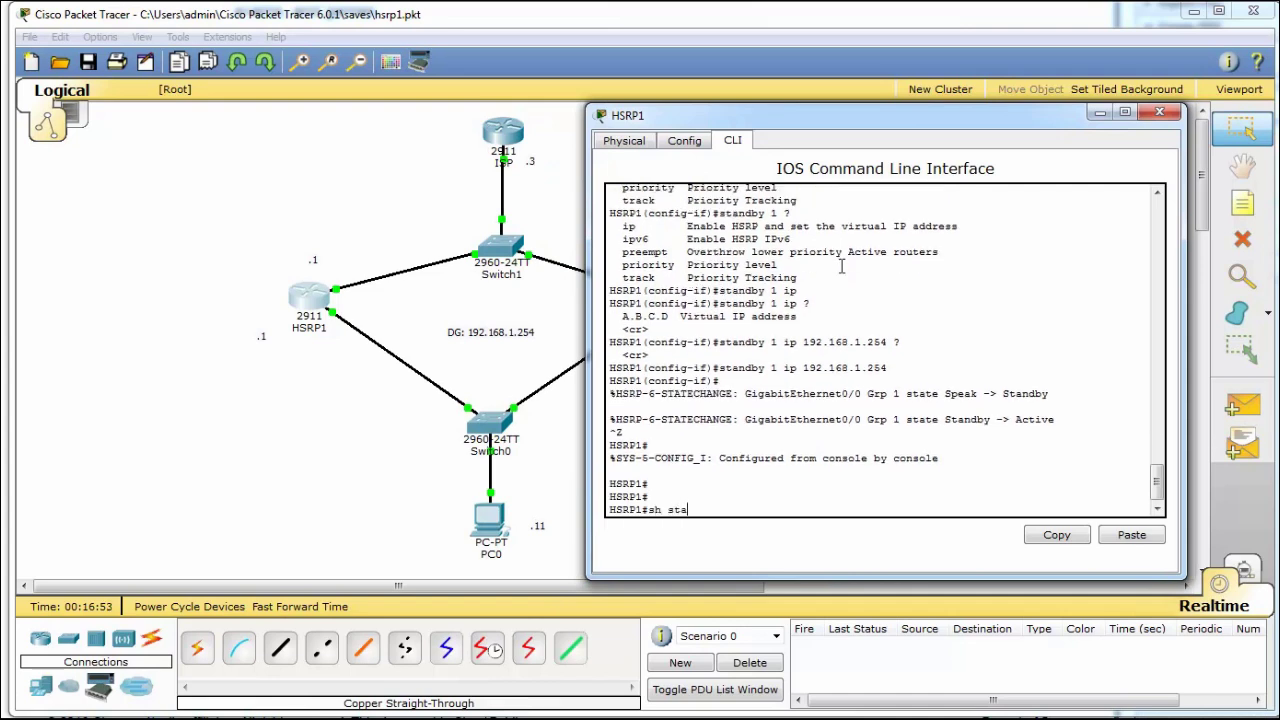
type("nd brie")
key("Return")
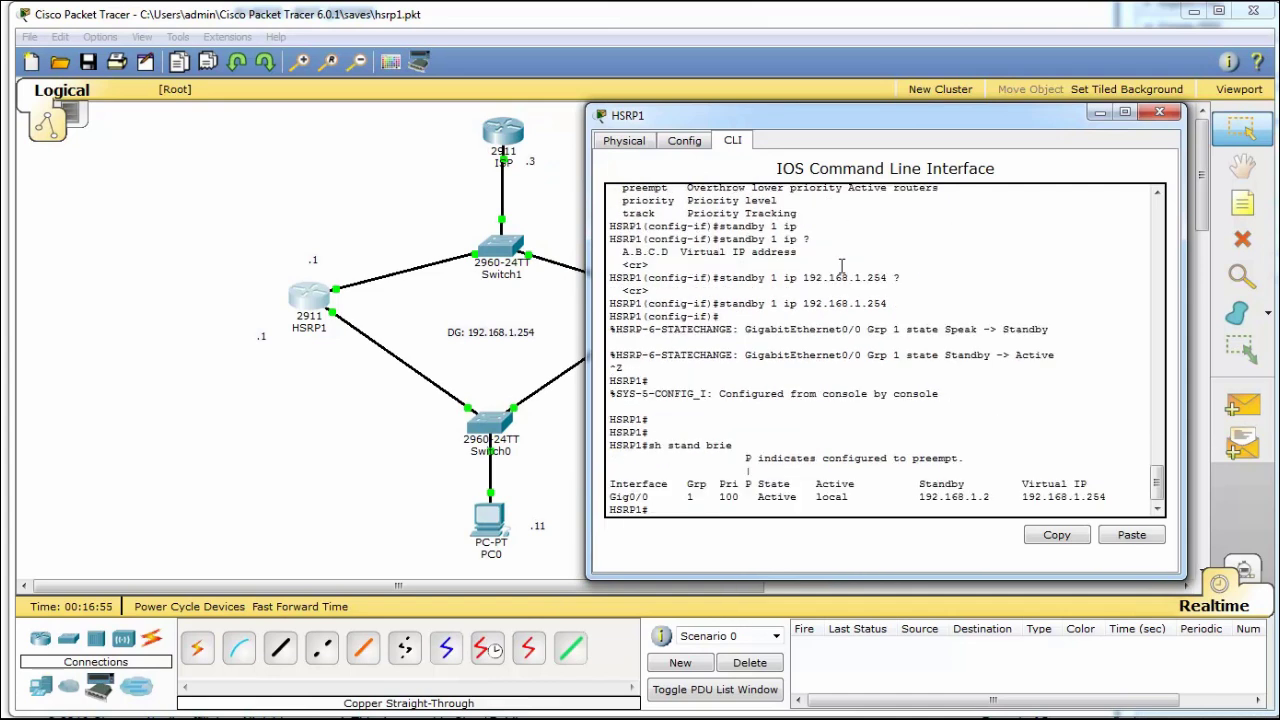
left_click_drag(751, 497, 810, 497)
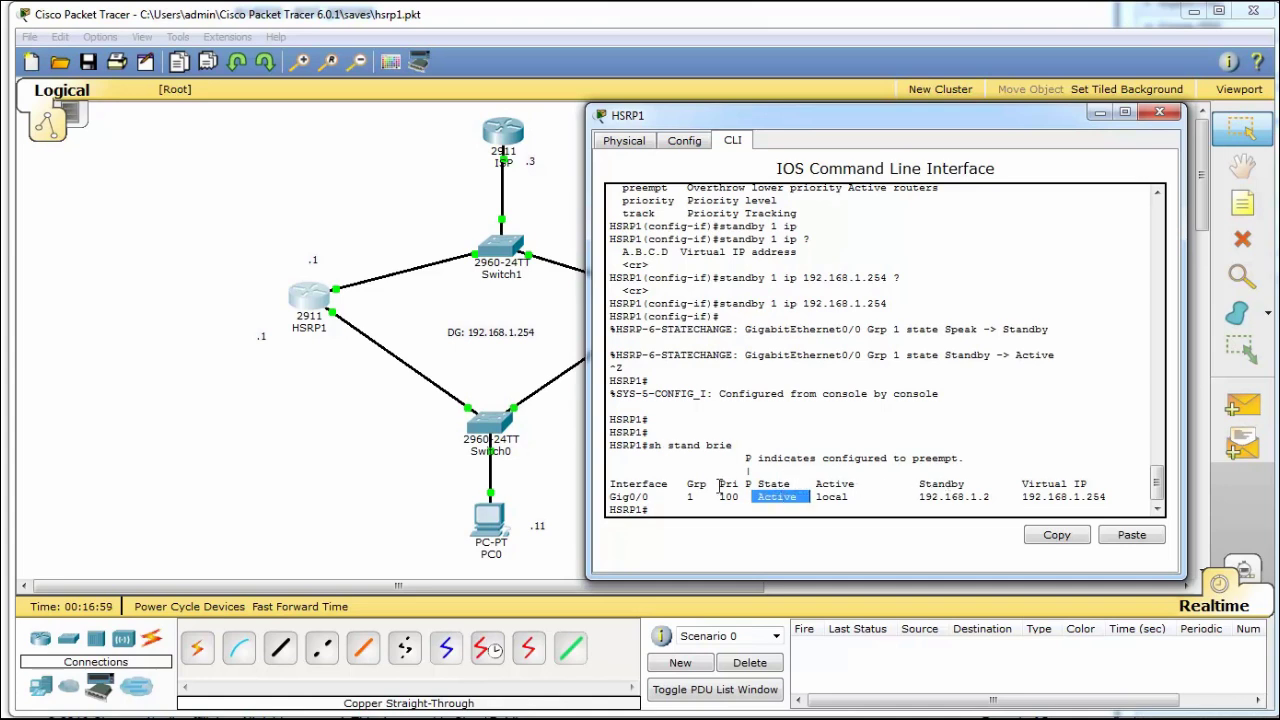
left_click_drag(719, 496, 745, 497)
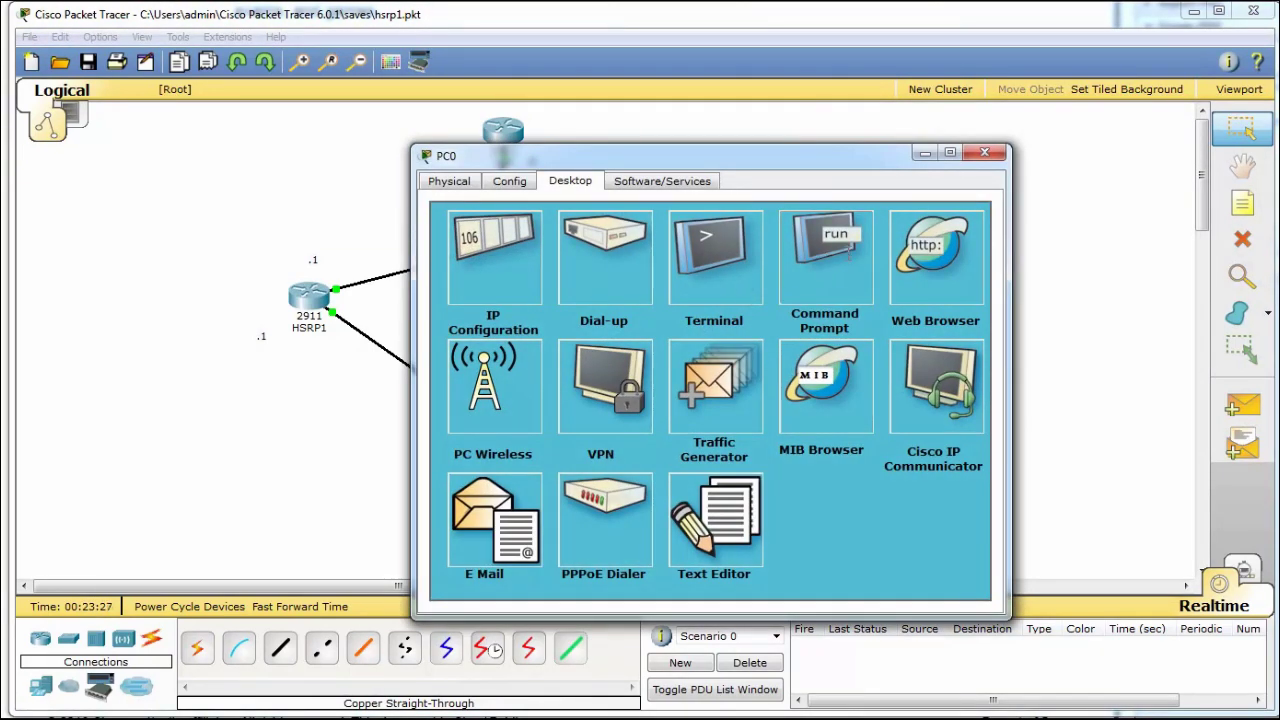
Step: Ping the virtual gateway 192.168.1.254 from PC0's command prompt and list the PC's ARP table with arp -a
left_click(790, 275)
type("ping 192.168.1.254")
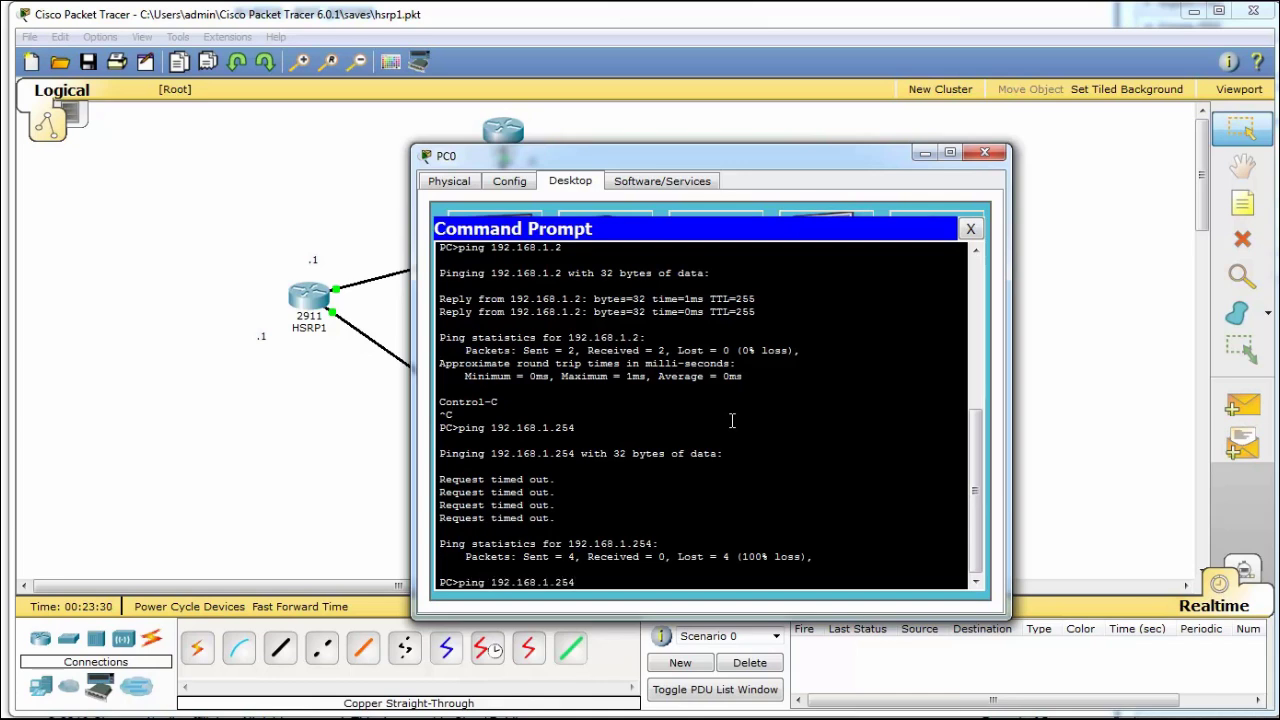
key("Return")
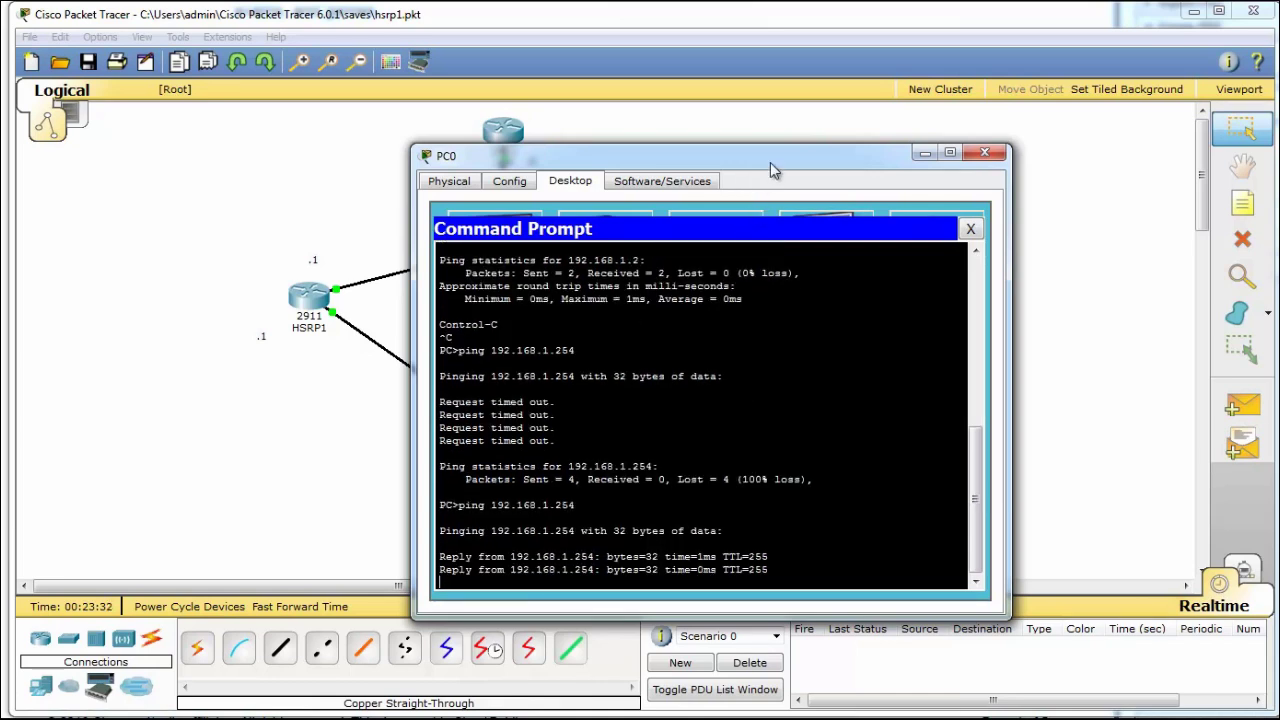
left_click_drag(770, 162, 888, 95)
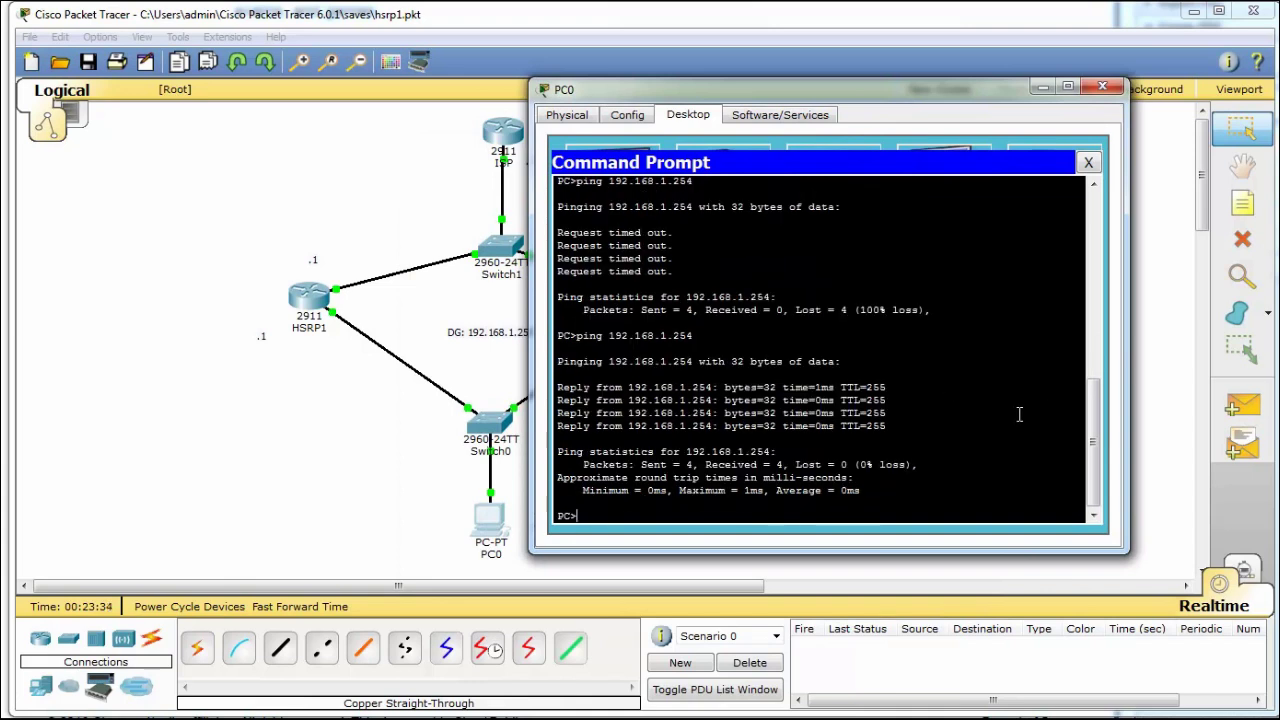
type("arp -a")
key("Return")
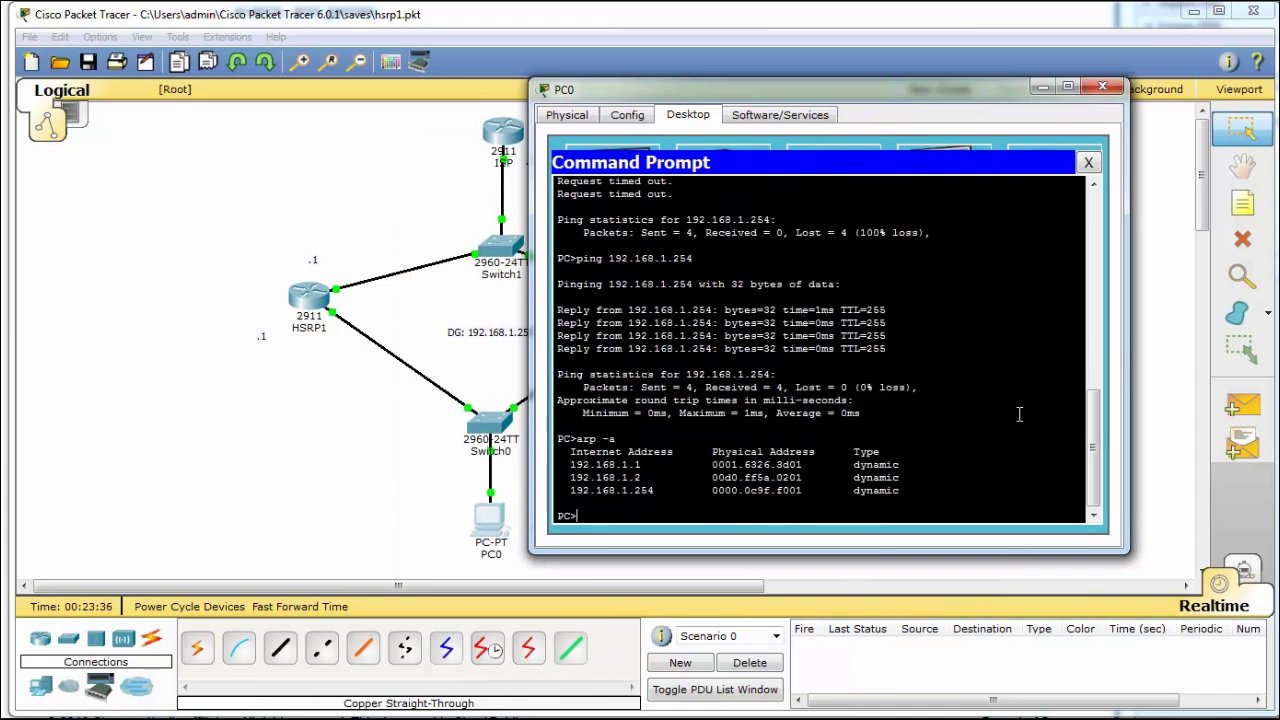
Step: Highlight the physical addresses in PC0's ARP table, comparing the entry for 192.168.1.254 with those for 192.168.1.1 and 192.168.1.2
left_click_drag(803, 491, 711, 491)
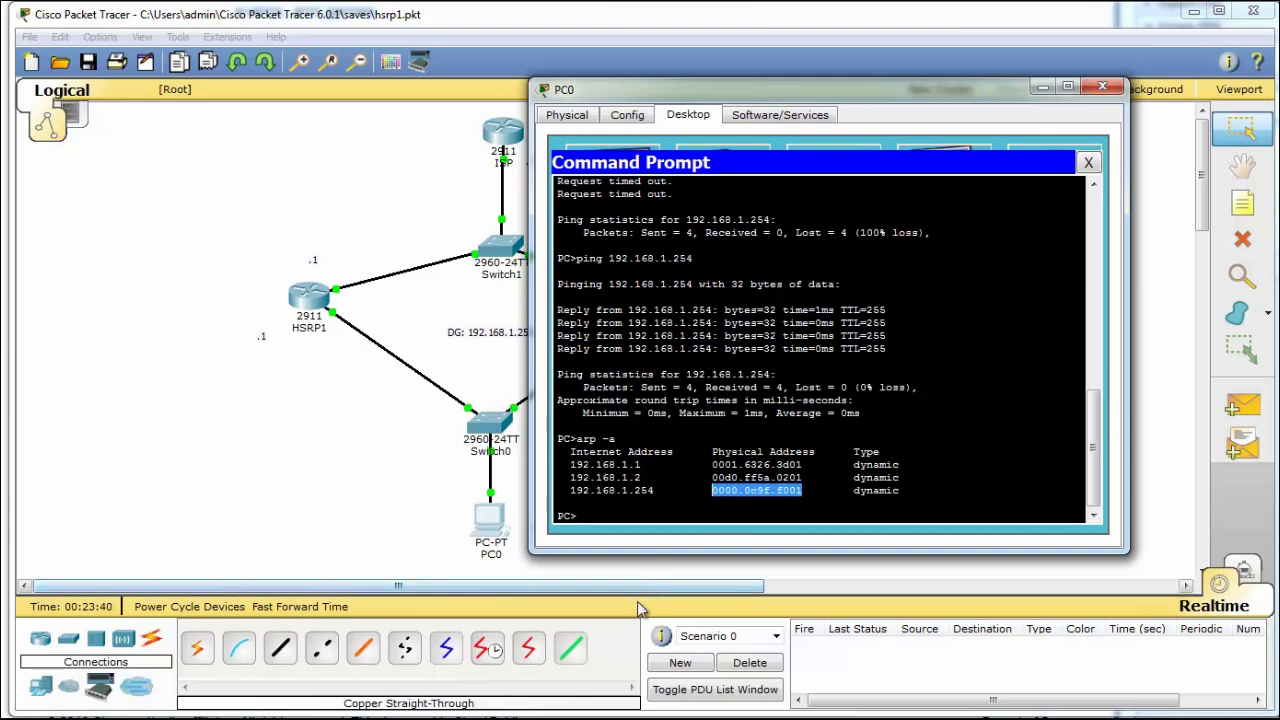
left_click_drag(693, 470, 828, 479)
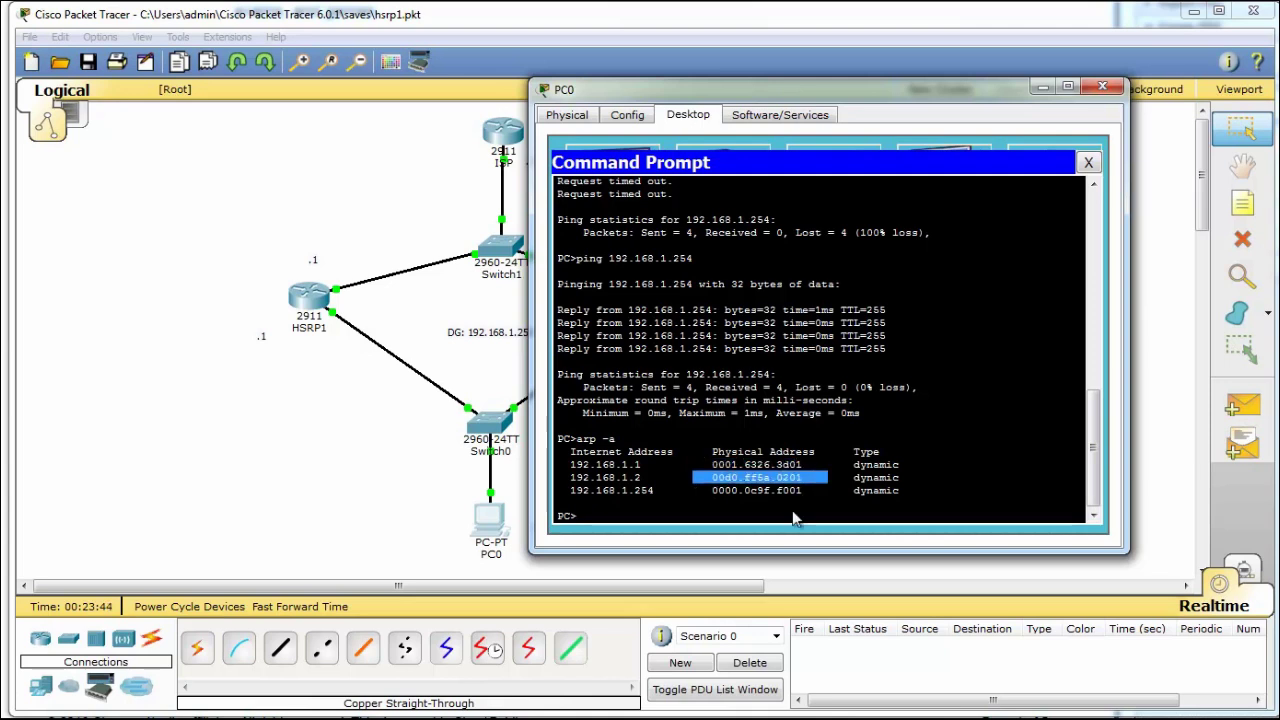
left_click_drag(706, 490, 802, 491)
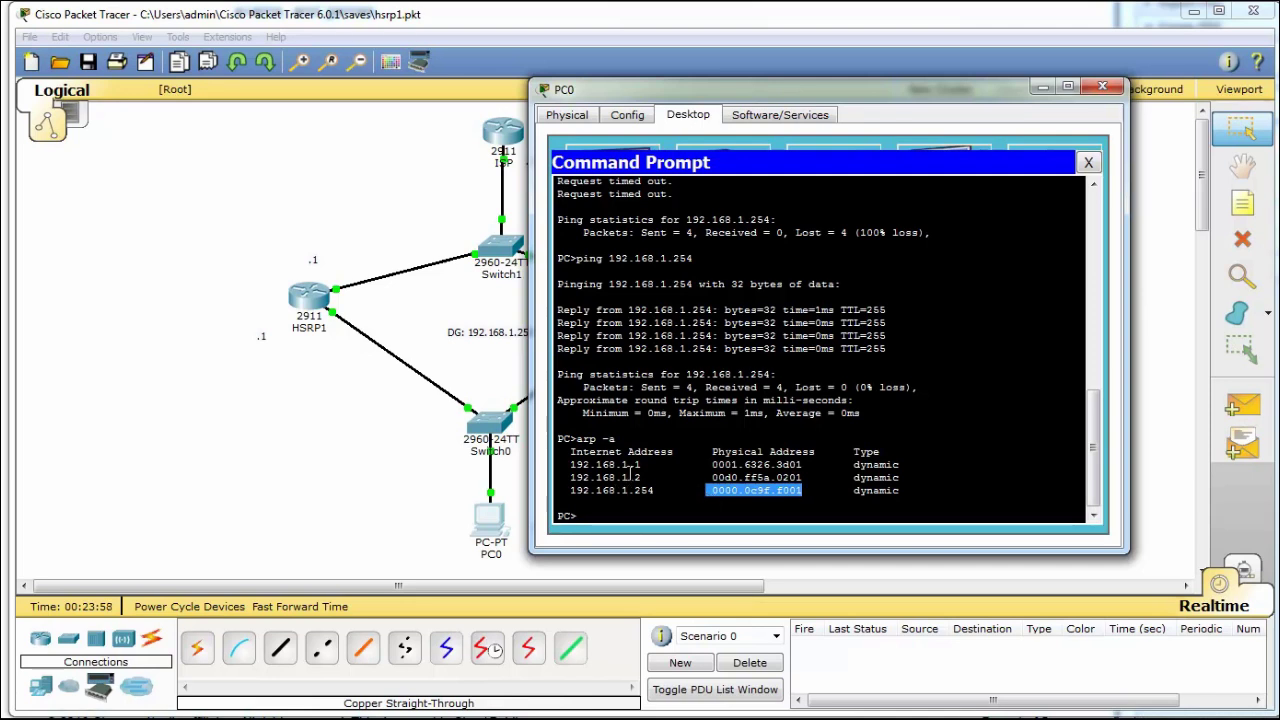
left_click_drag(808, 465, 714, 466)
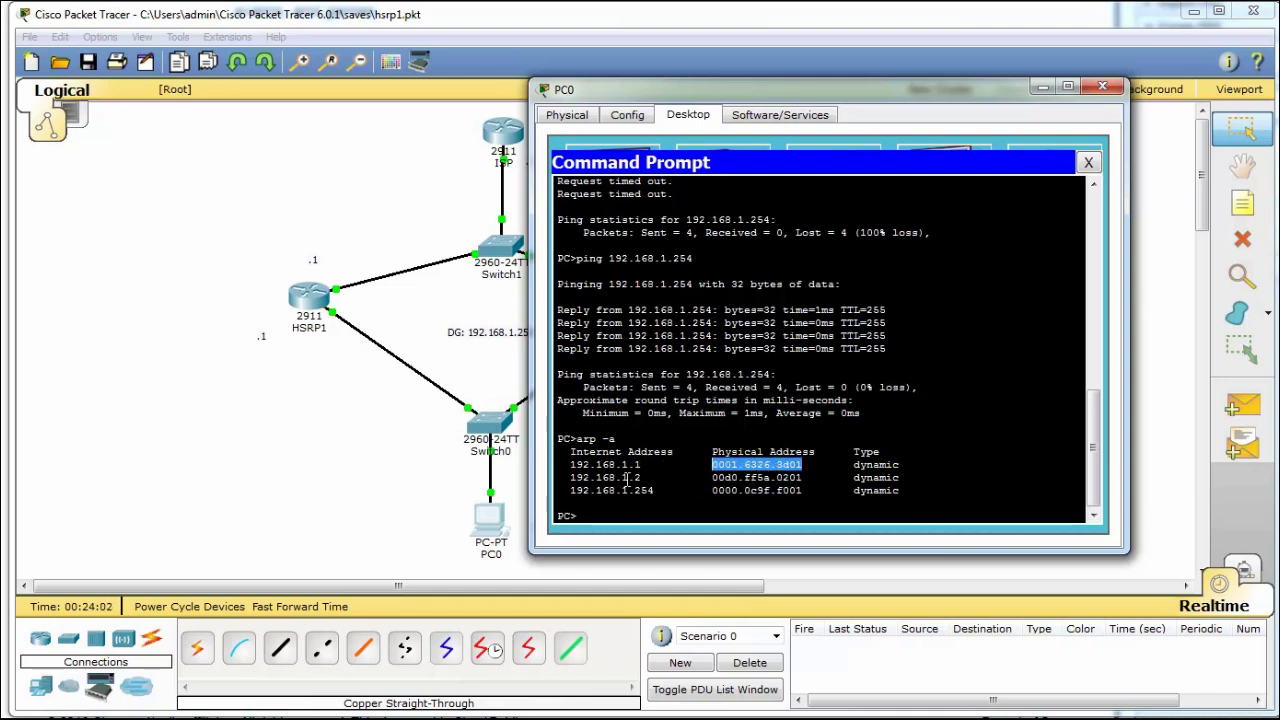
left_click_drag(578, 464, 900, 478)
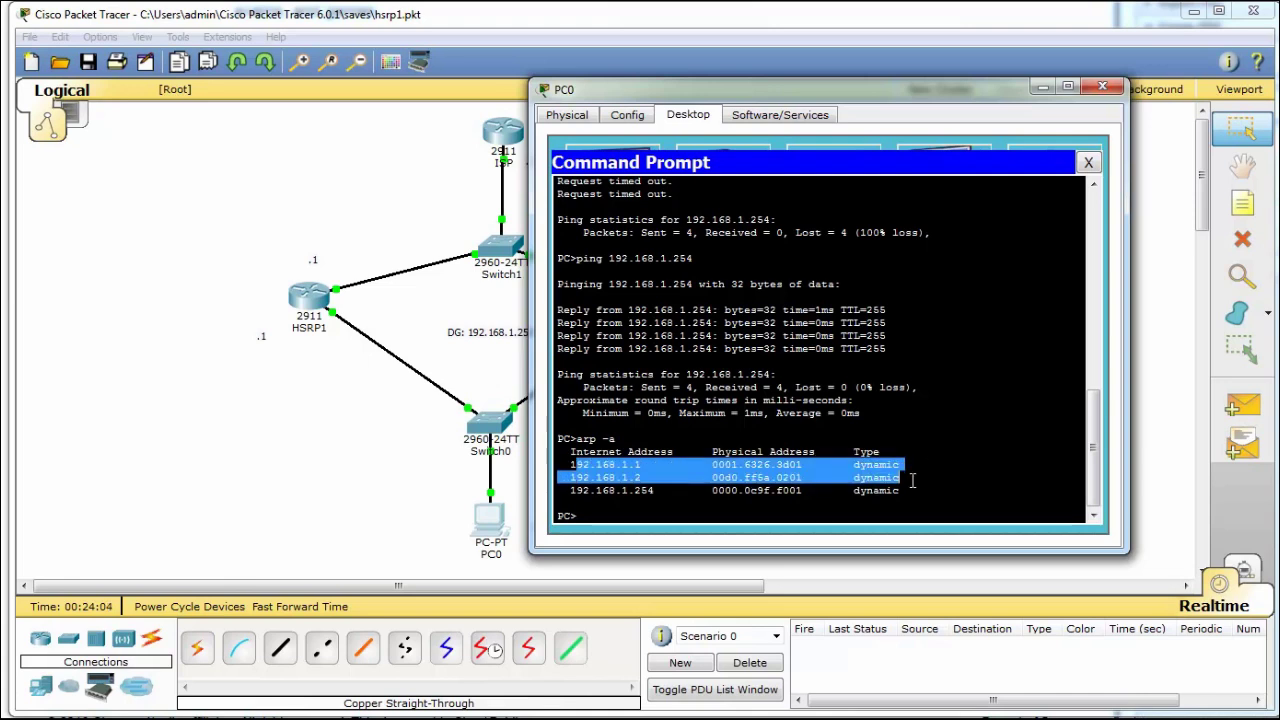
left_click_drag(718, 490, 797, 490)
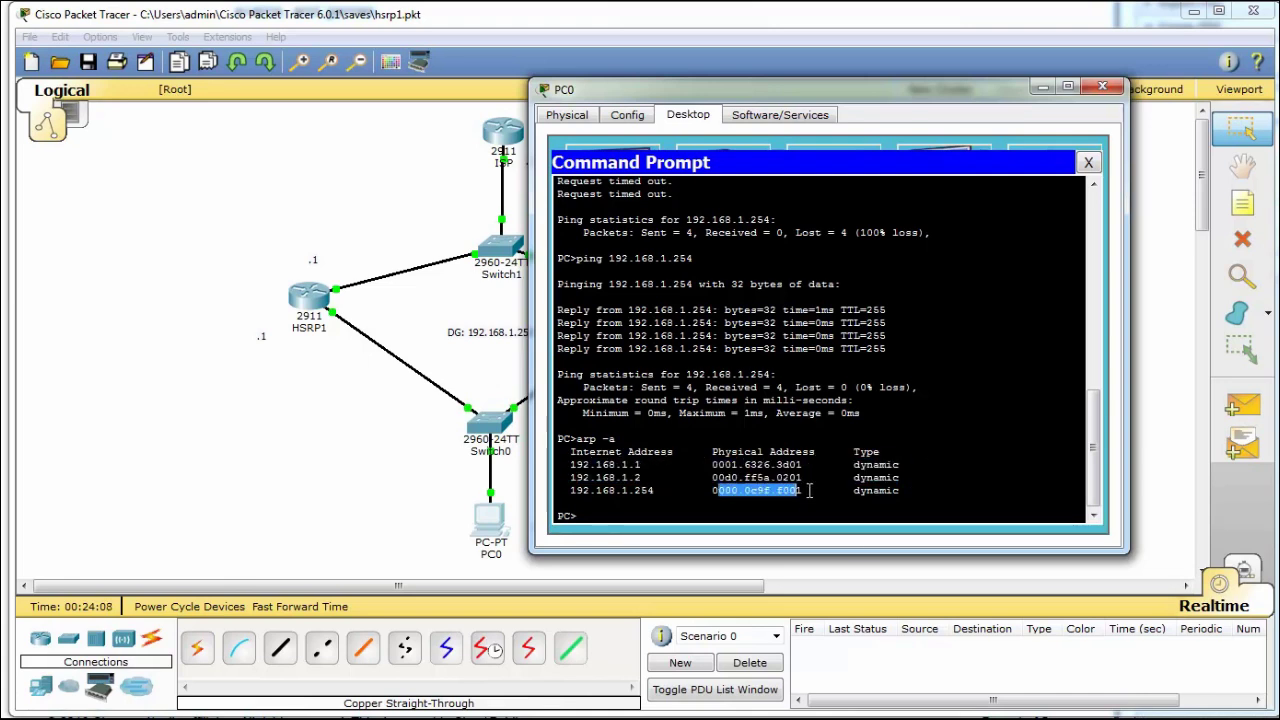
Step: Ping 1.1.1.1 and 1.1.1.2 from PC0's command prompt, interrupting each ping early
left_click(835, 448)
type("pi")
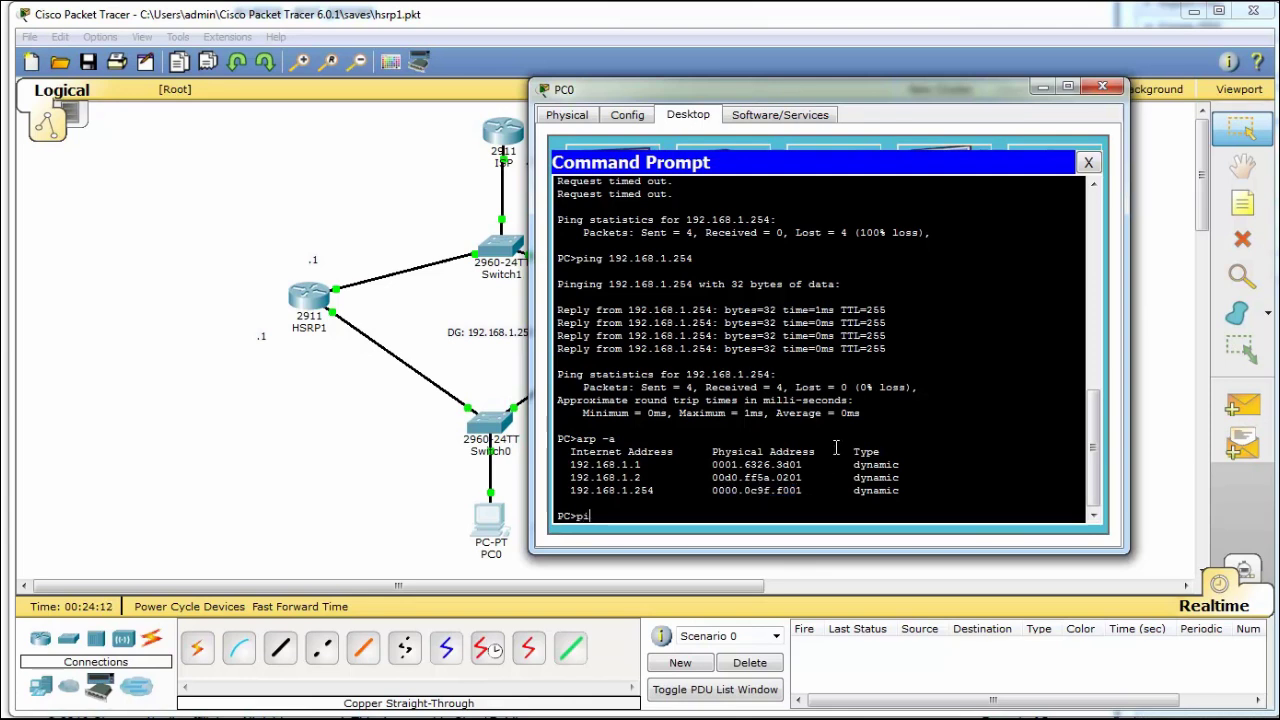
type("ng 1.1.1.1")
key("Return")
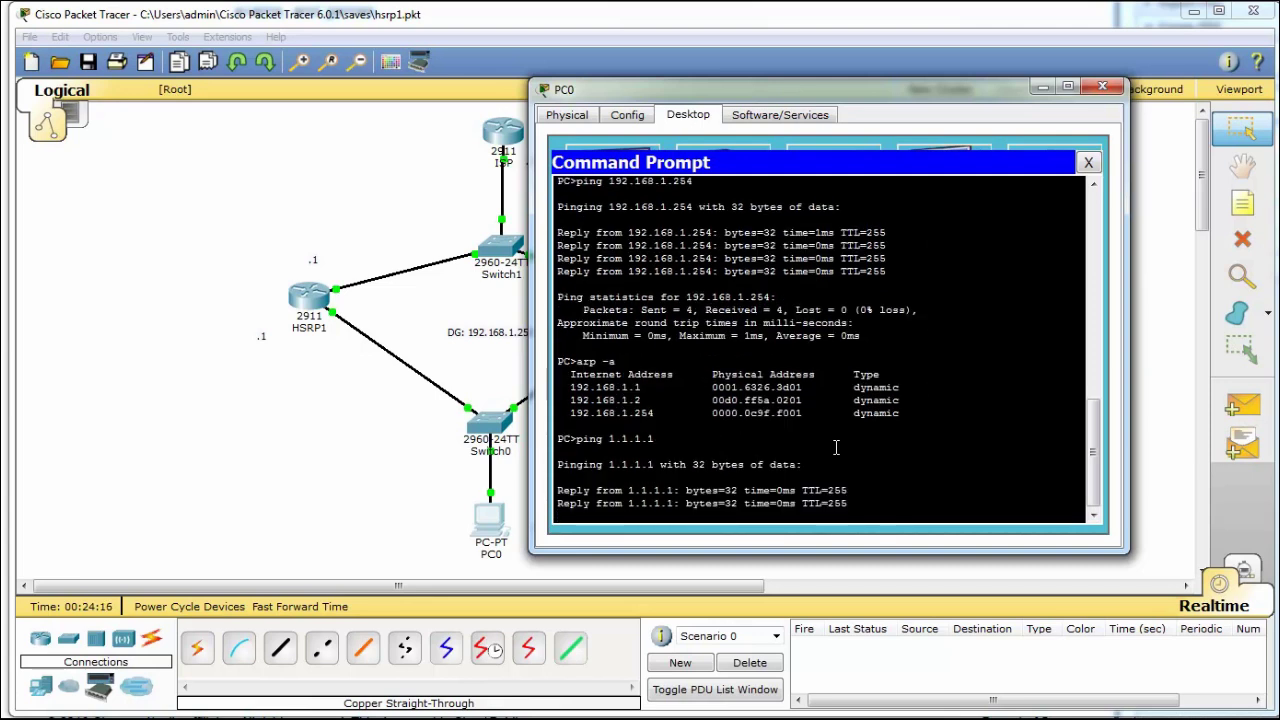
key("ctrl+c")
key("Up")
key("BackSpace")
type("2")
key("Return")
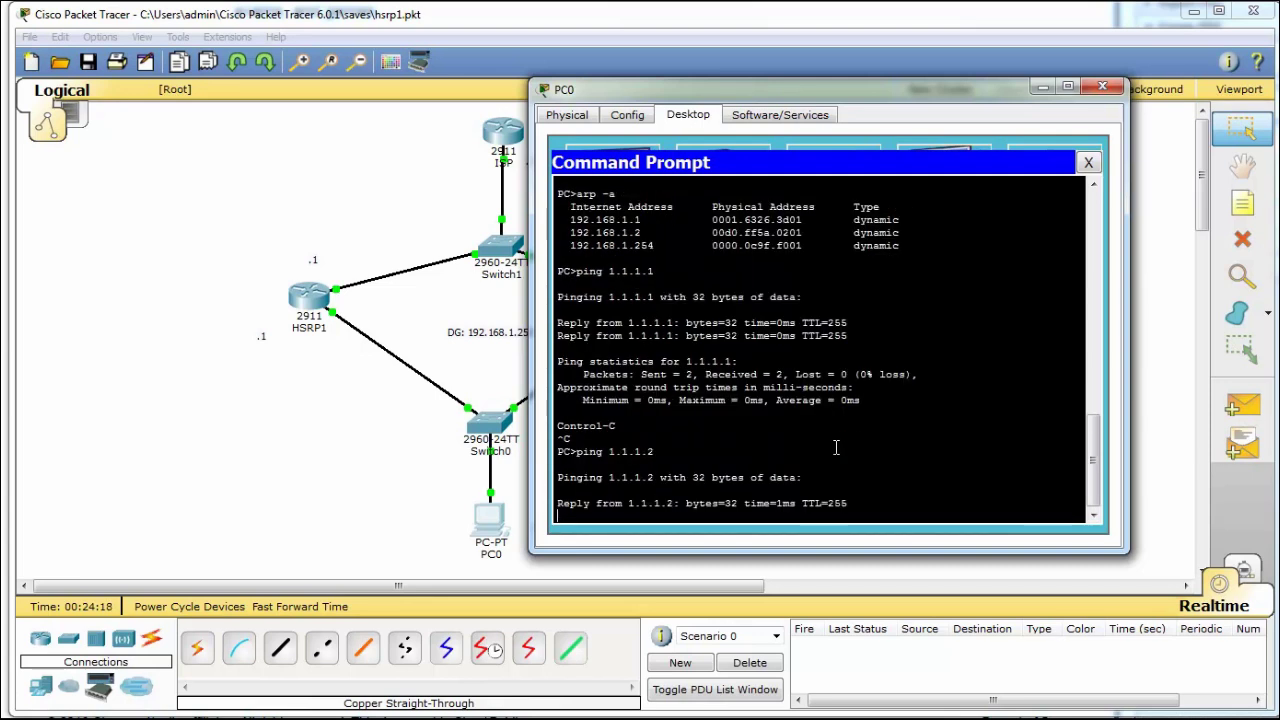
key("ctrl+c")
Step: Ping the ISP router at 1.1.1.3 twice from PC0
key("Up")
key("BackSpace")
type("3")
key("Return")
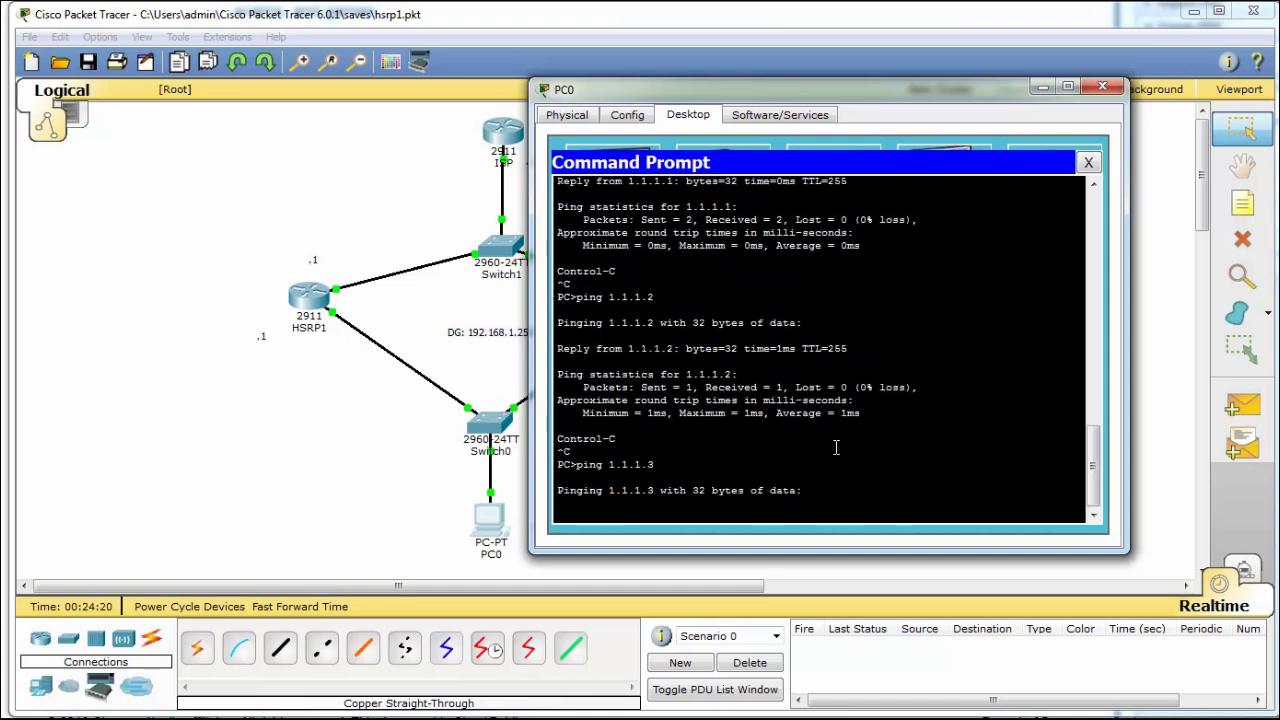
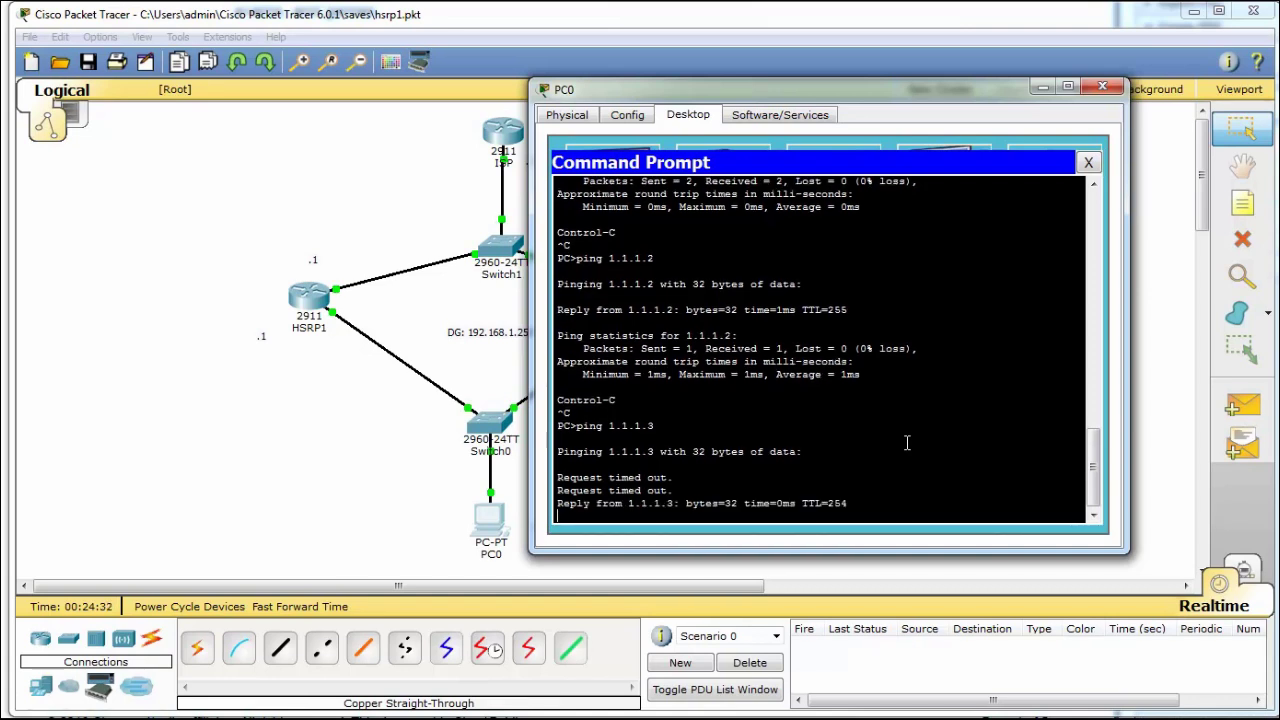
key("Up")
key("Return")
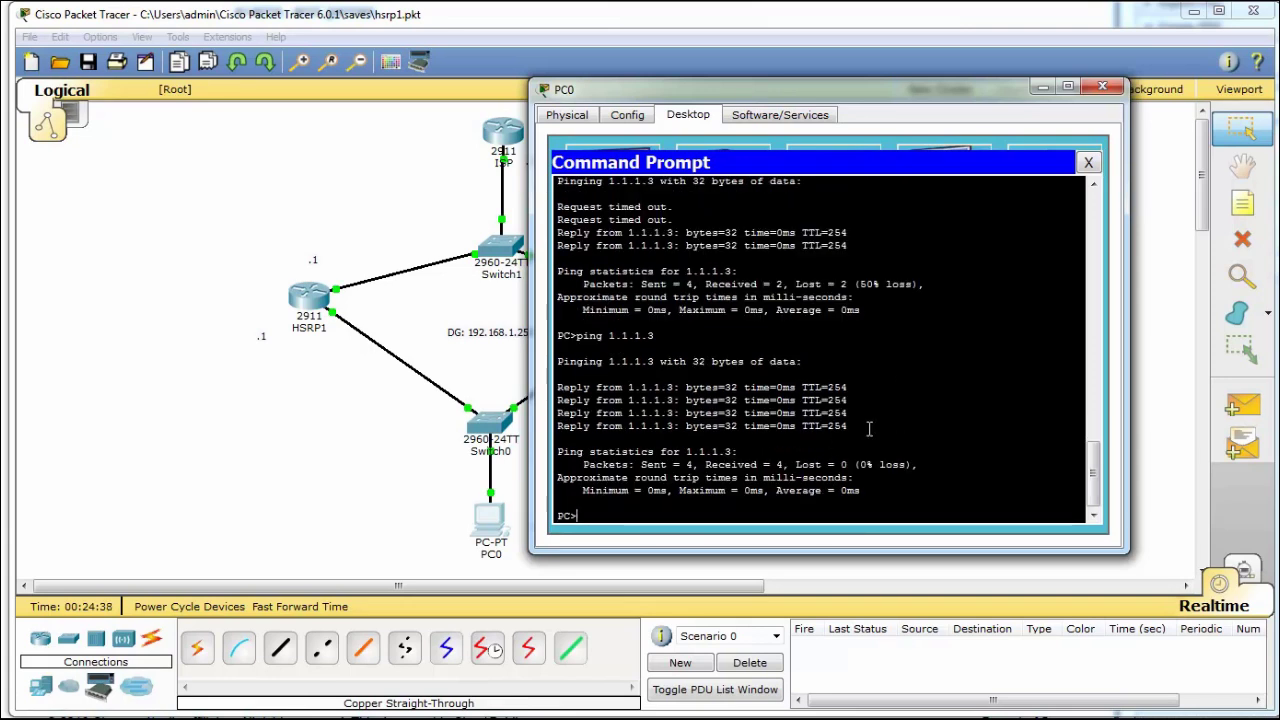
Step: Nudge the DG: 192.168.1.254 label slightly down in the topology and trace the route from PC0 to 1.1.1.3 with tracert
left_click(474, 318)
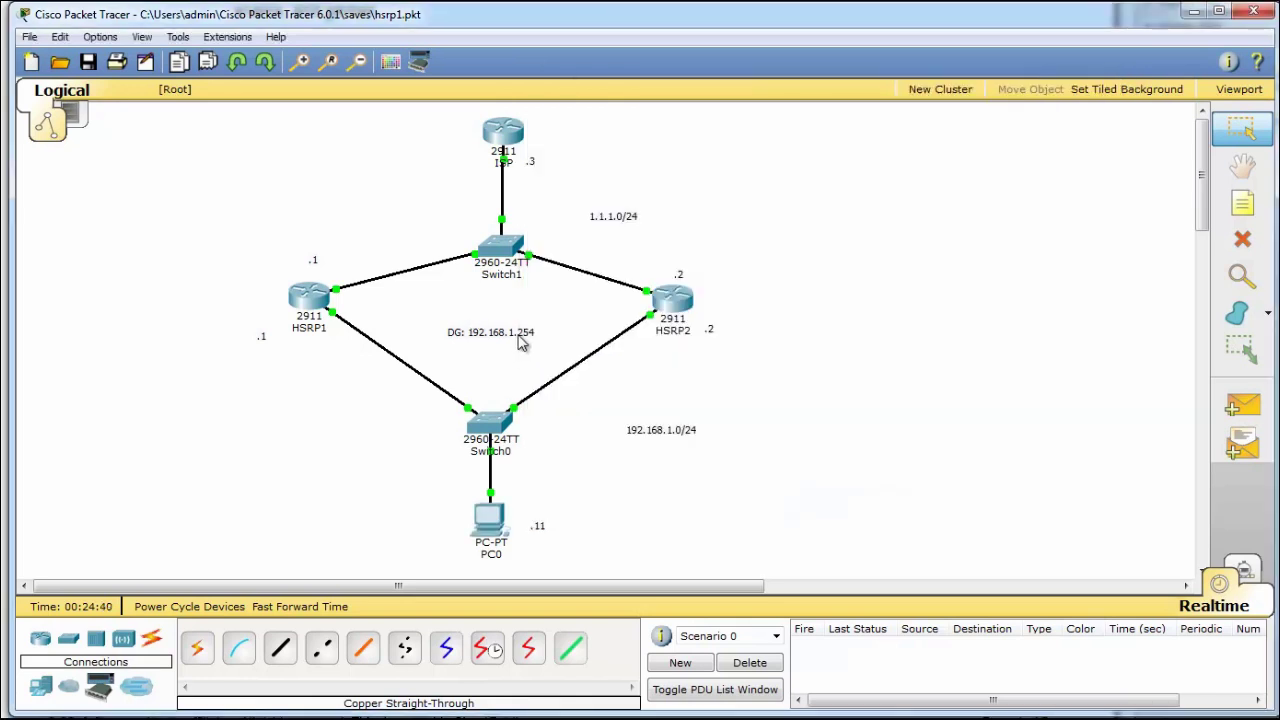
left_click_drag(527, 302, 524, 348)
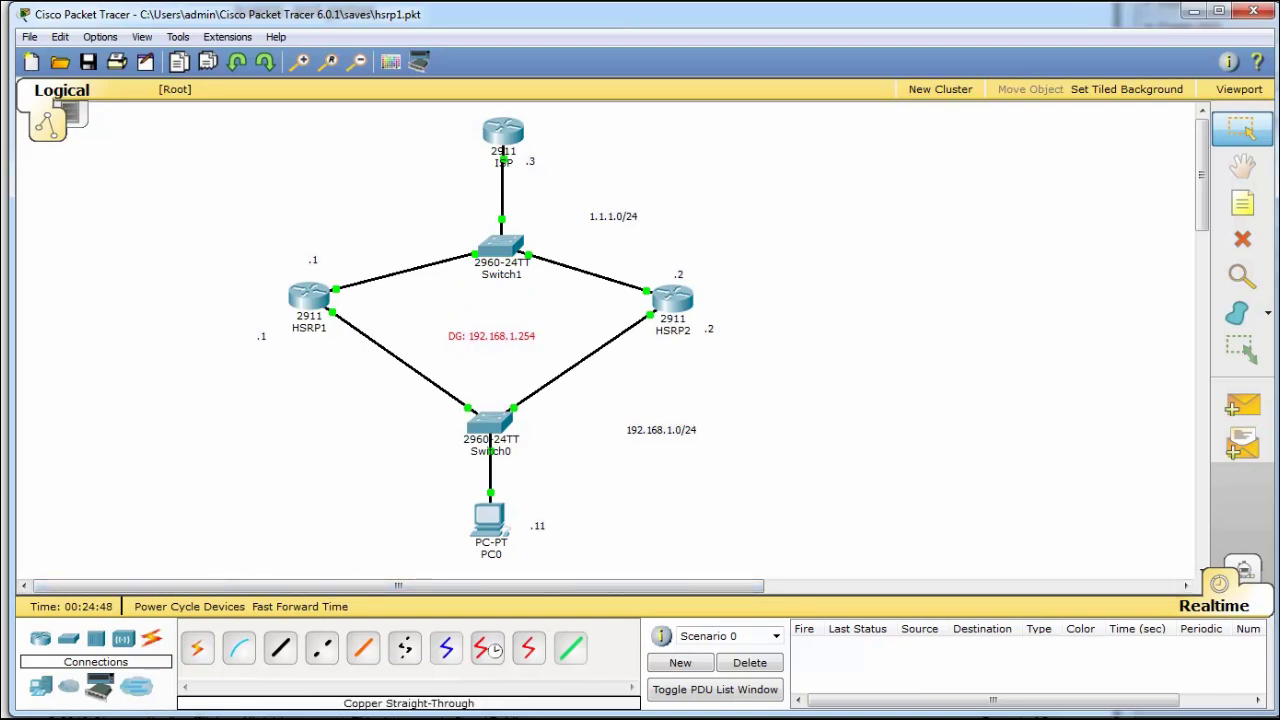
left_click(490, 518)
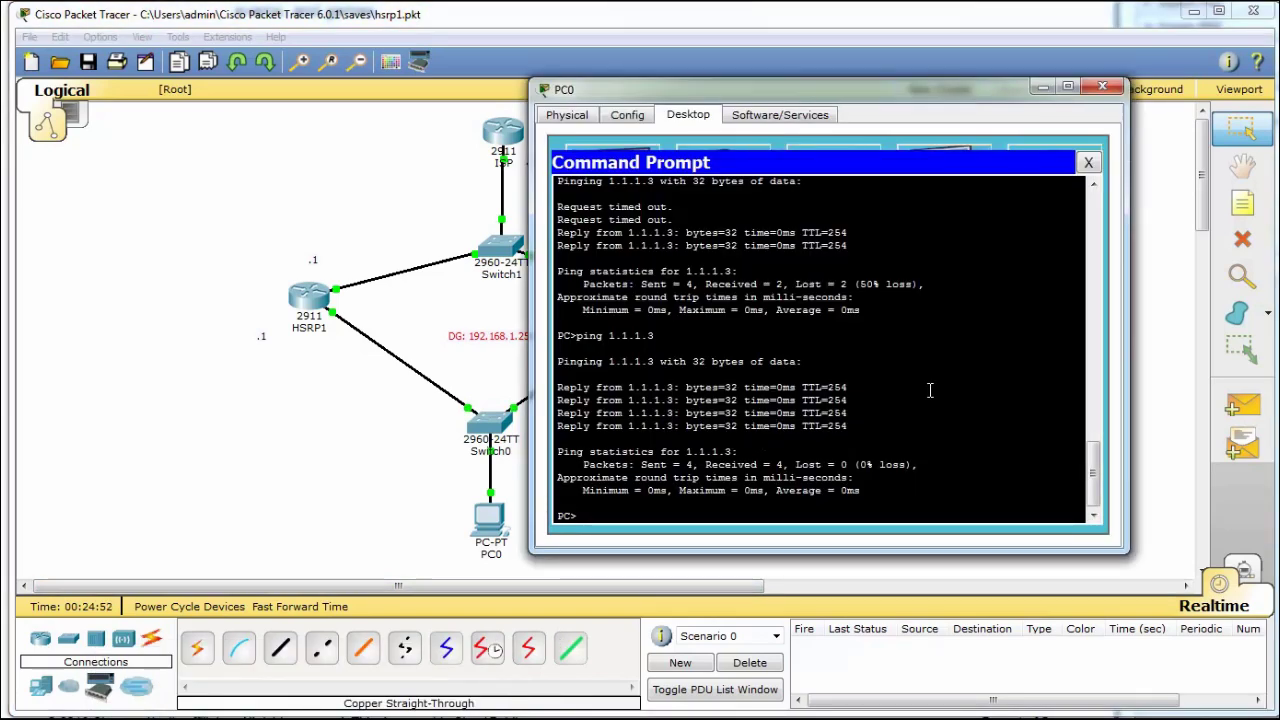
type("tracert 1.1.1.3")
key("Return")
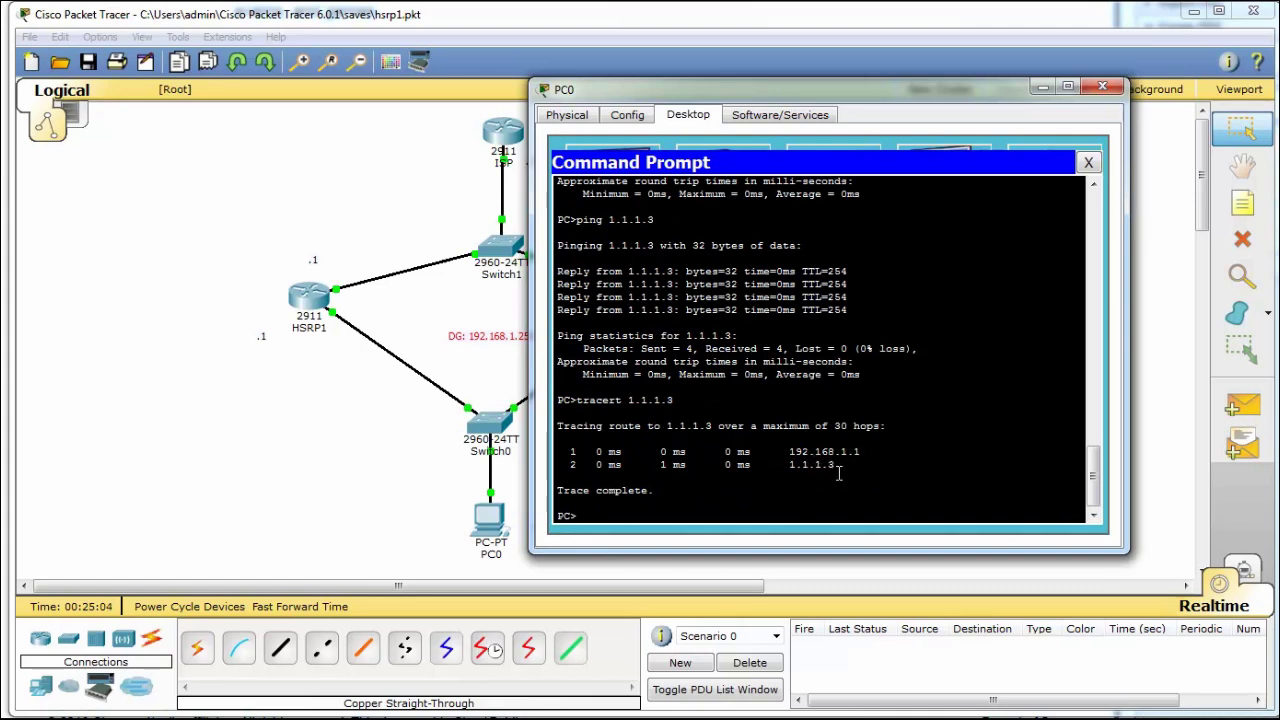
Step: Nudge PC0 and its .11 label slightly in the topology and bring PC0's command prompt back to the front
left_click(488, 522)
left_click_drag(494, 526, 546, 533)
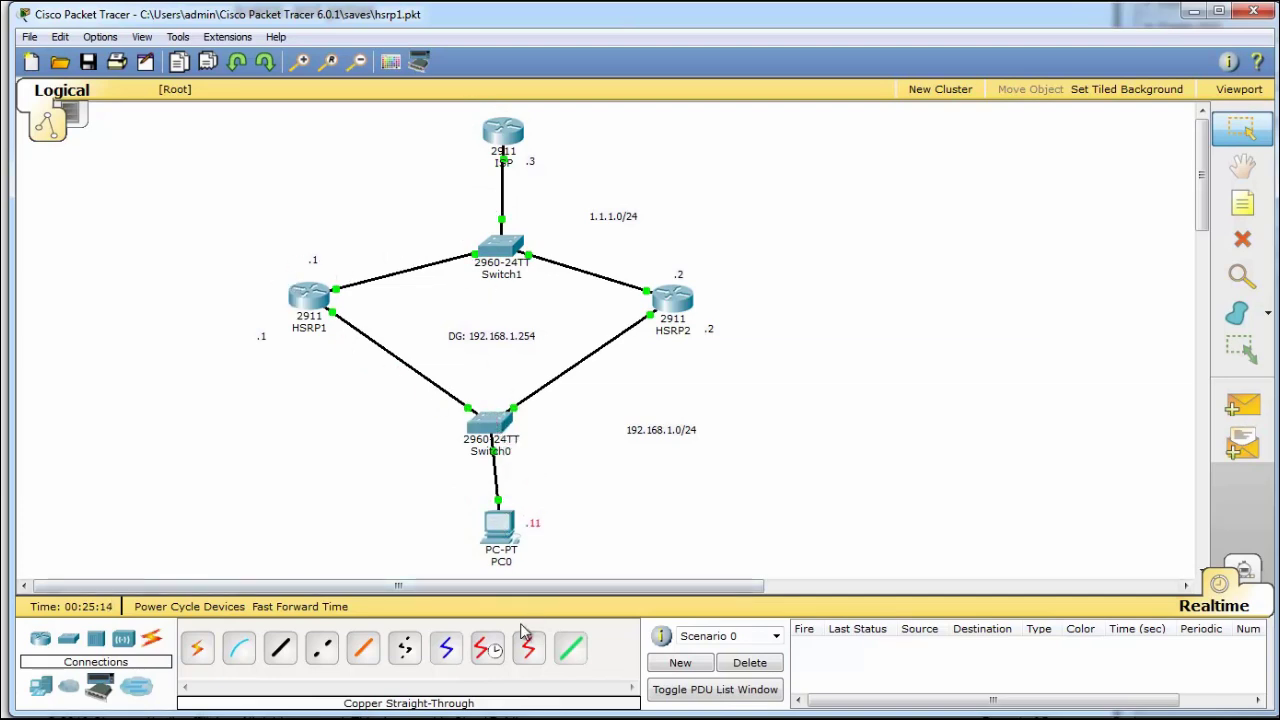
left_click(400, 690)
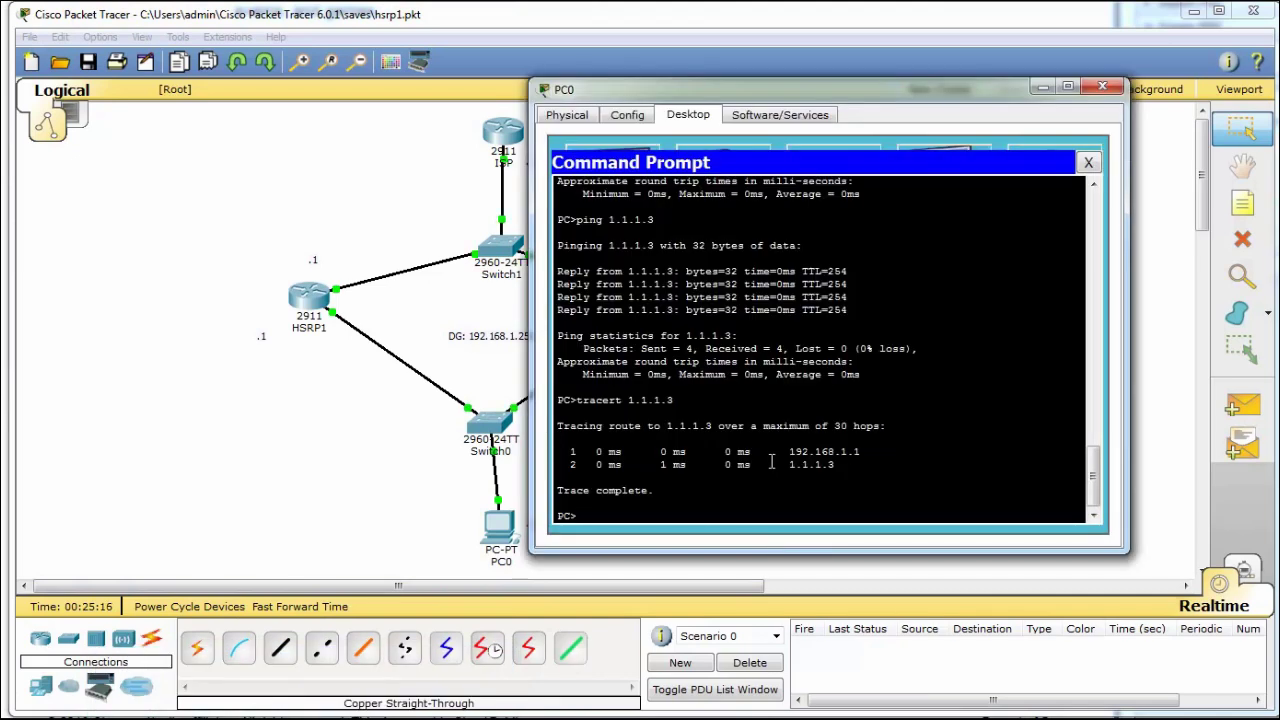
Step: Repeat tracert 1.1.1.3 five times on PC0, moving its window aside to uncover the topology
key("Up")
key("Return")
key("Up")
key("Return")
key("Up")
key("Return")
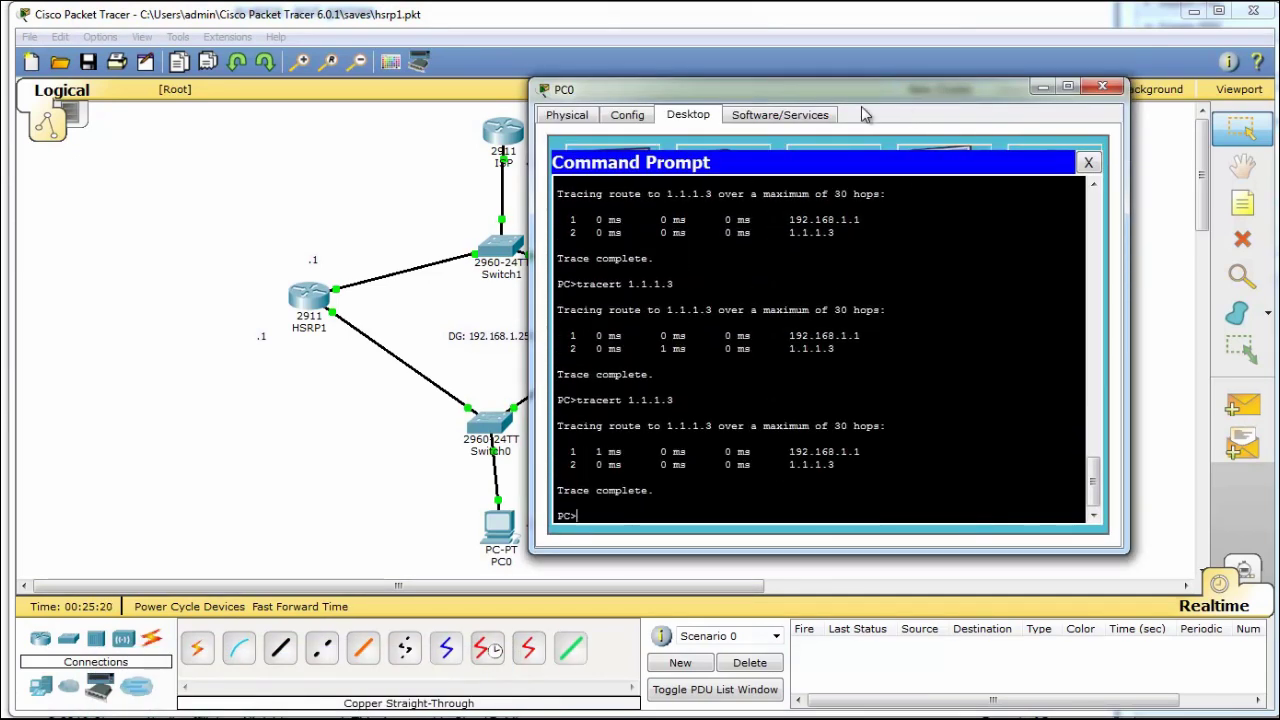
left_click_drag(793, 95, 937, 102)
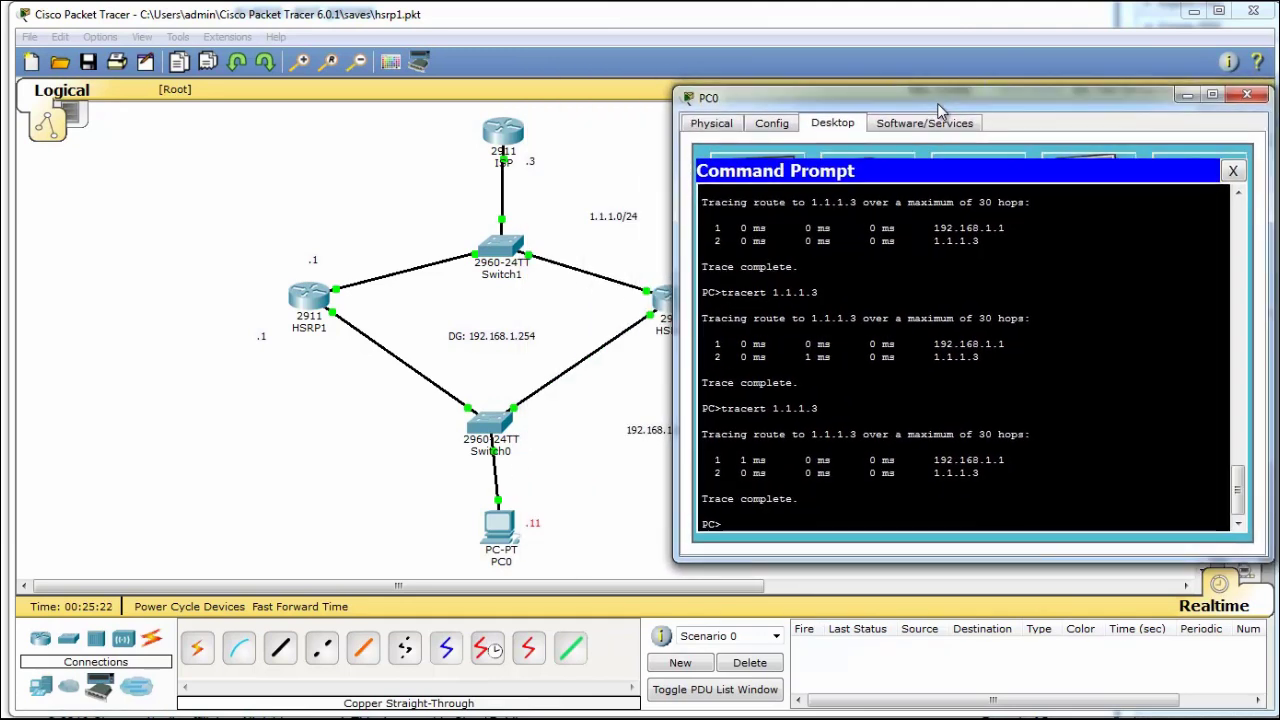
key("Up")
key("Return")
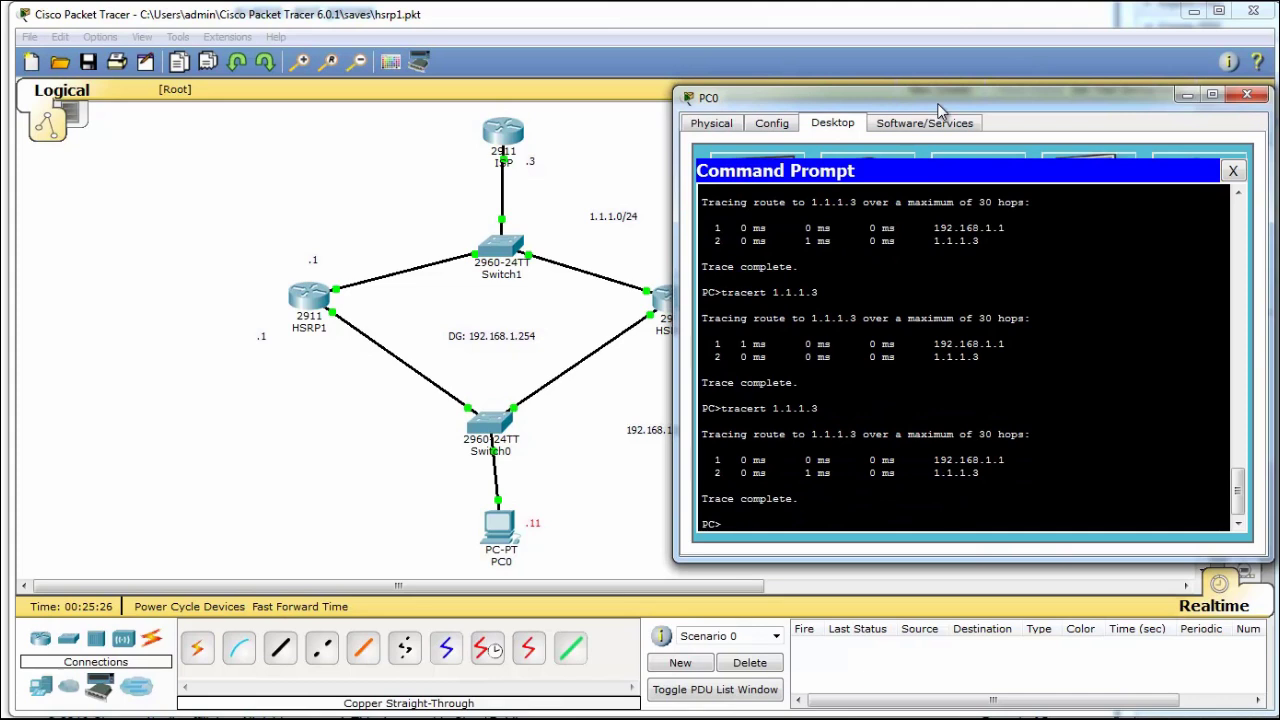
key("Up")
key("Return")
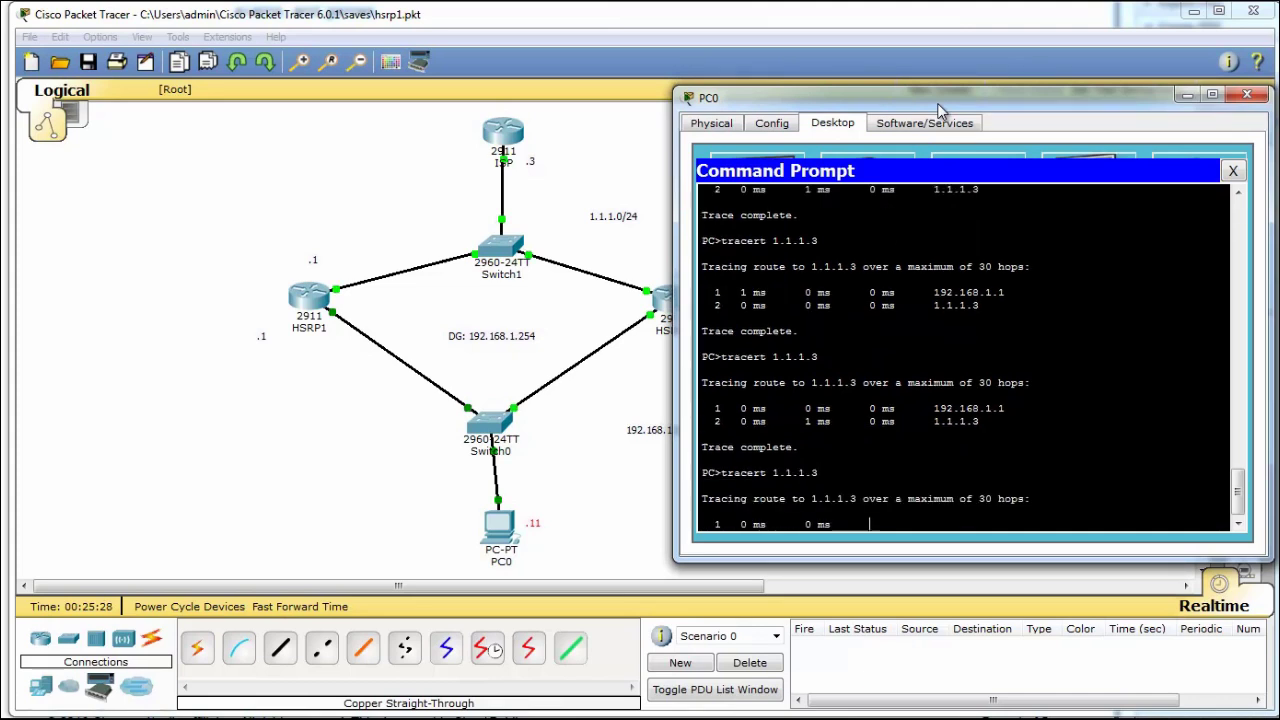
Step: Power off router HSRP1 in its physical device view and close the router's window
left_click(224, 320)
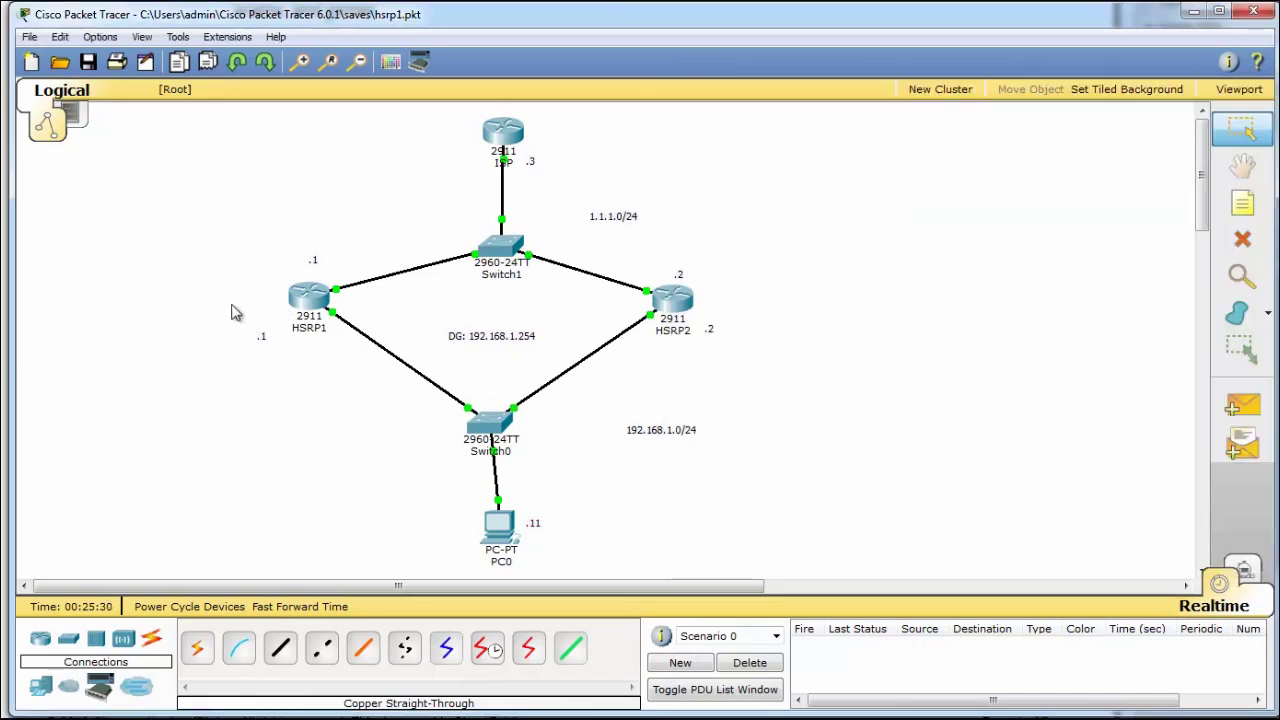
mouse_move(318, 305)
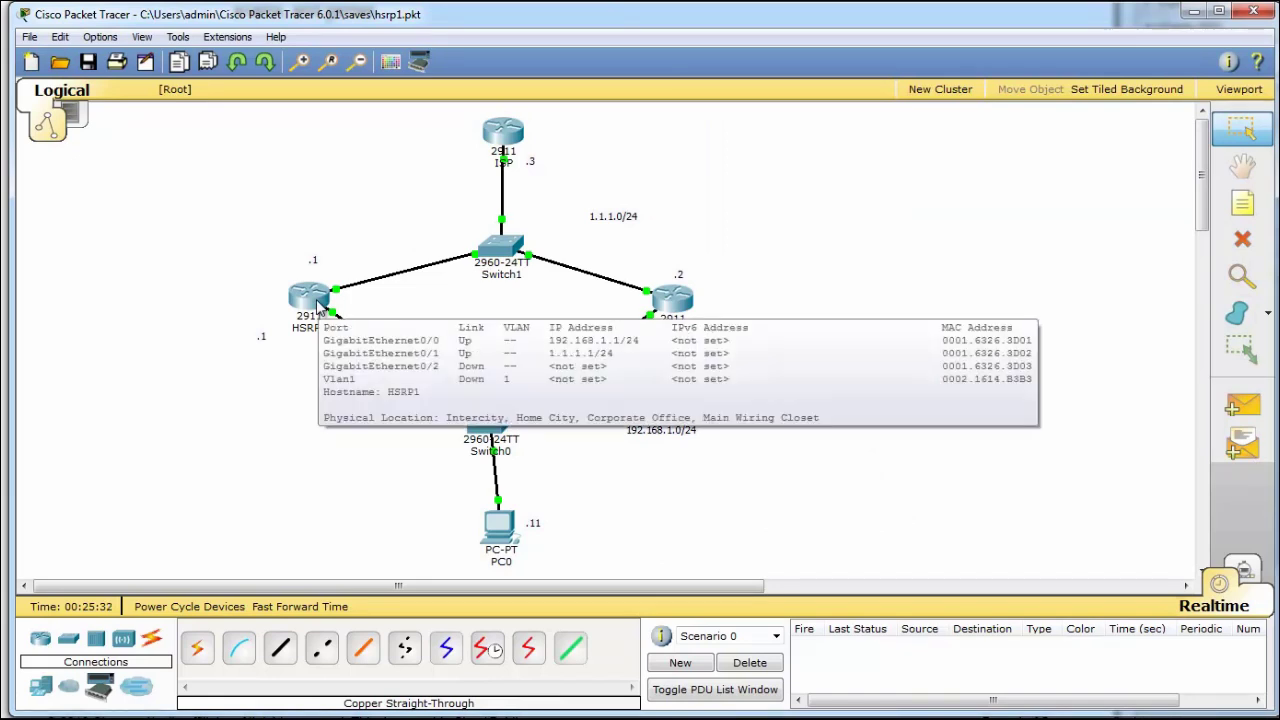
left_click(318, 305)
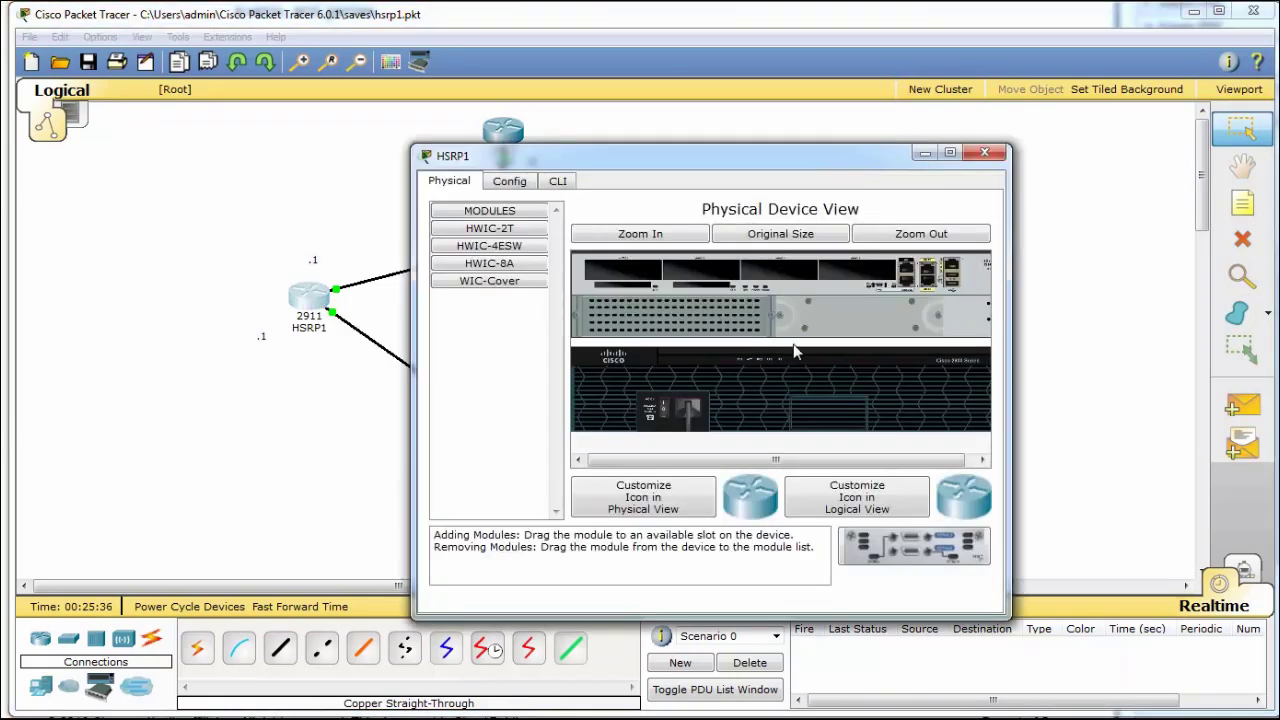
left_click(901, 325)
left_click(984, 152)
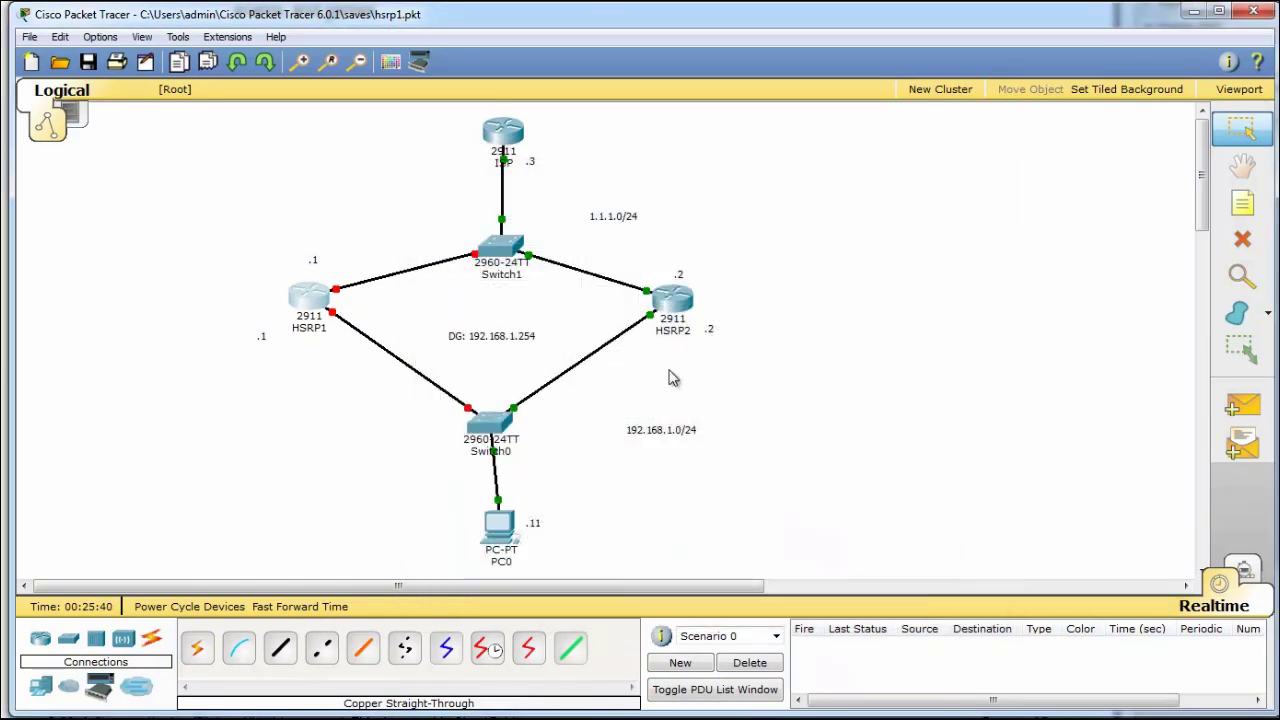
Step: Trace the route from PC0 to 1.1.1.3 again with HSRP1 powered off, and interrupt the trace after the first hop
mouse_move(307, 718)
left_click(456, 707)
left_click(854, 409)
key("Up")
key("Return")
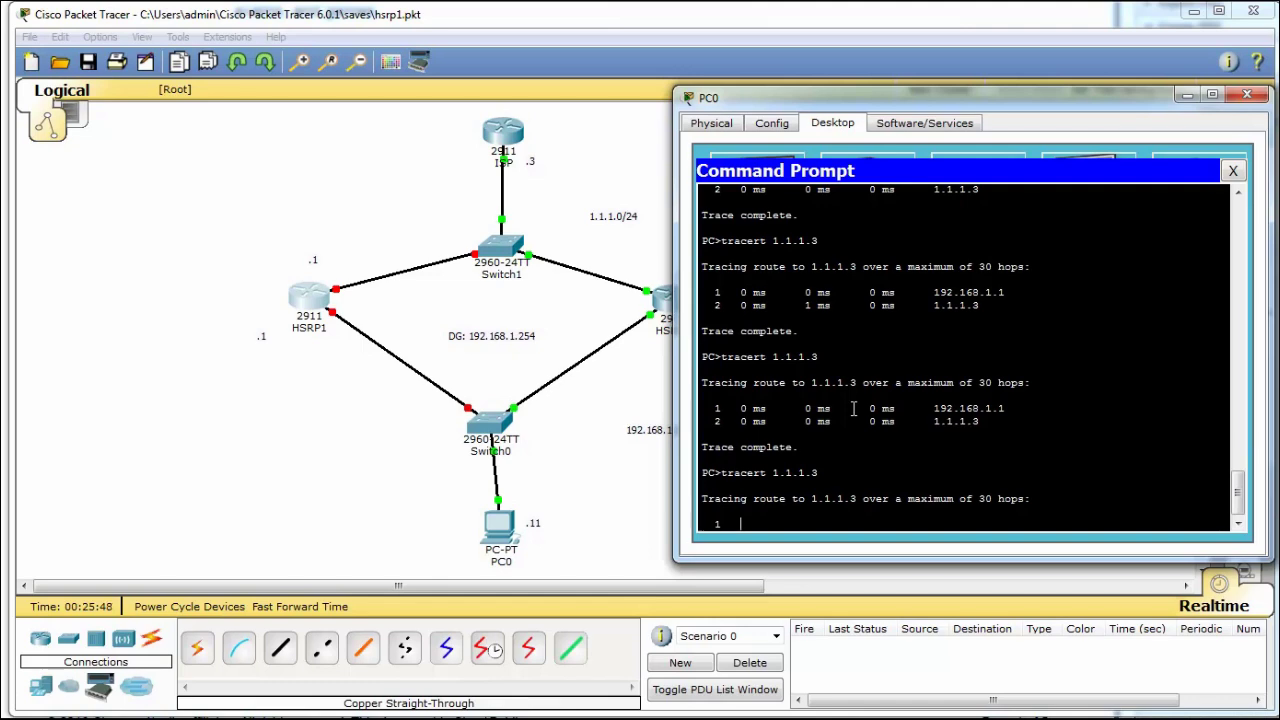
left_click_drag(1010, 522, 936, 524)
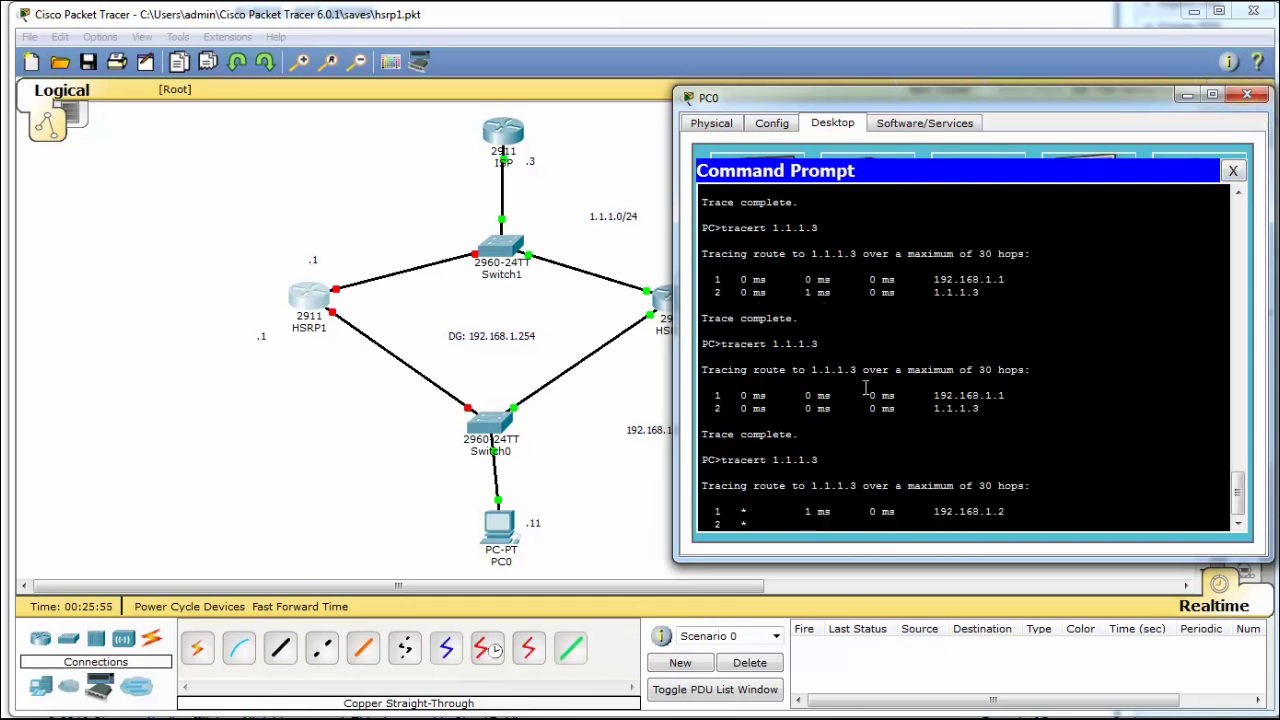
key("ctrl+c")
Step: Ping the virtual gateway 192.168.1.254 from PC0 with HSRP1 powered off
key("Up")
key("Up")
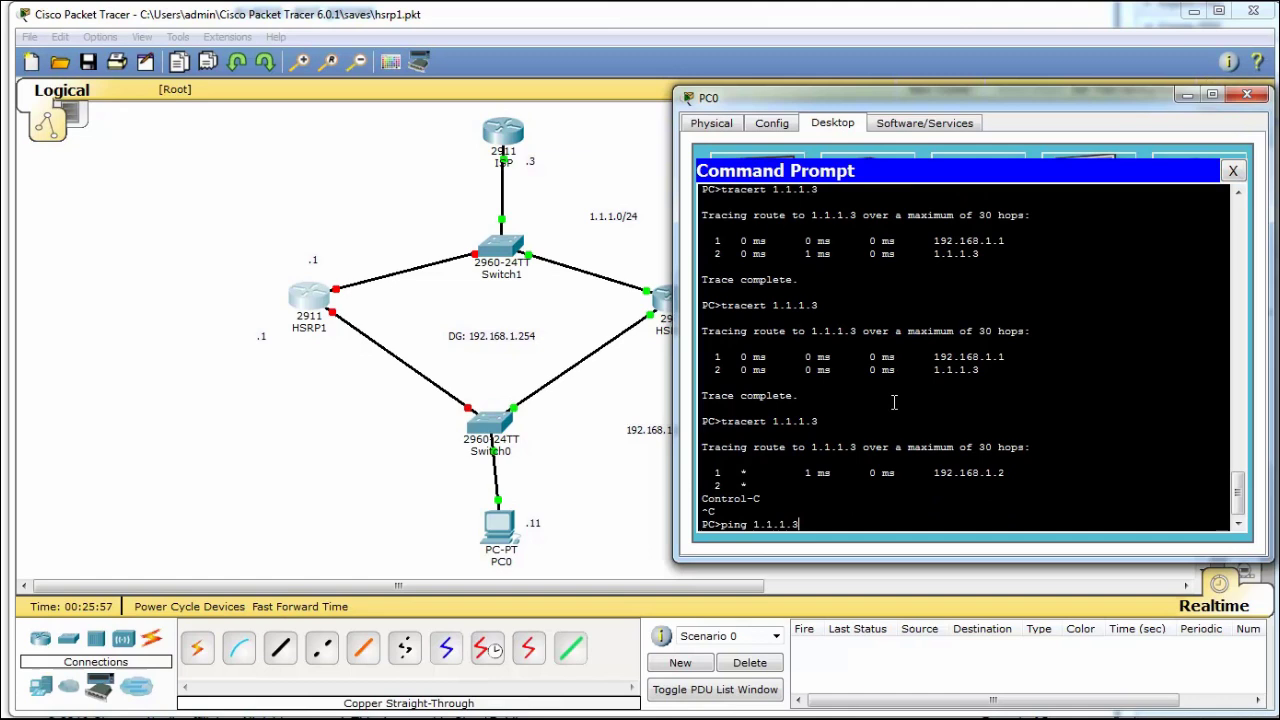
key("BackSpace")
key("BackSpace")
key("BackSpace")
key("BackSpace")
key("BackSpace")
key("BackSpace")
type("92.168.1.254")
key("Return")
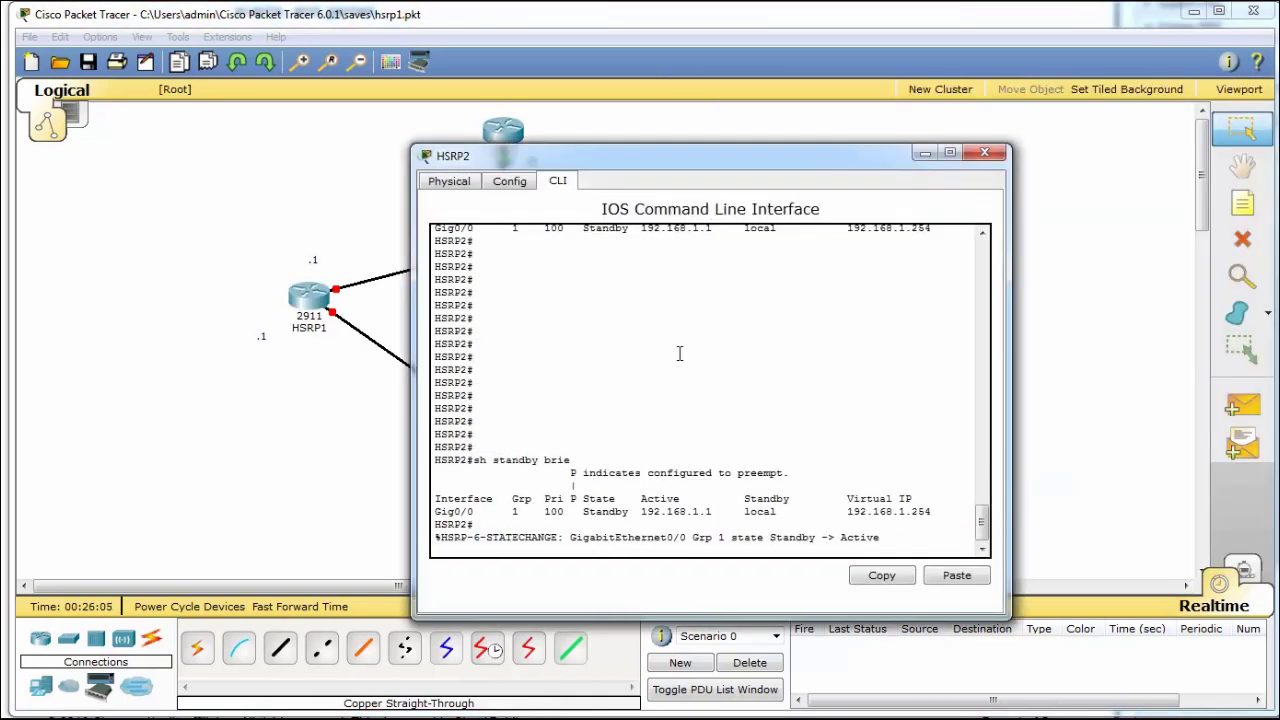
Step: Highlight the HSRP state change message on HSRP2, display the brief standby summary and highlight its Standby entry
left_click_drag(886, 540, 770, 543)
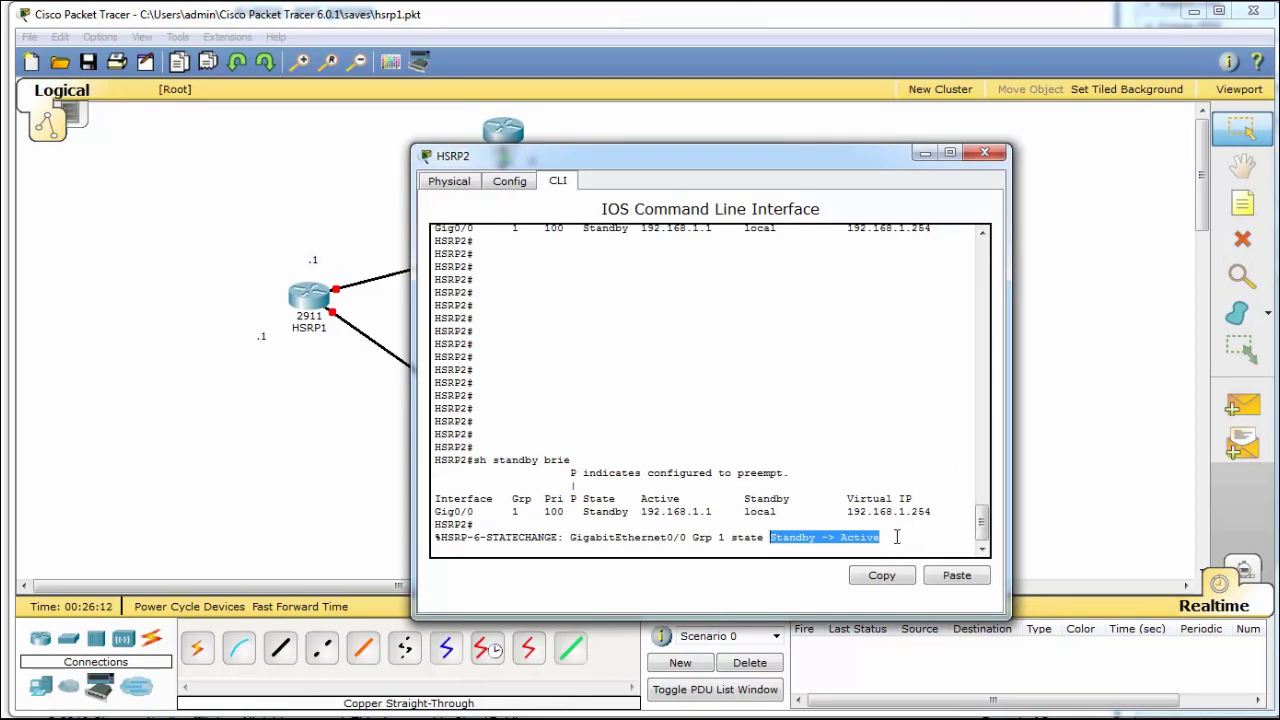
key("Return")
key("Return")
key("Up")
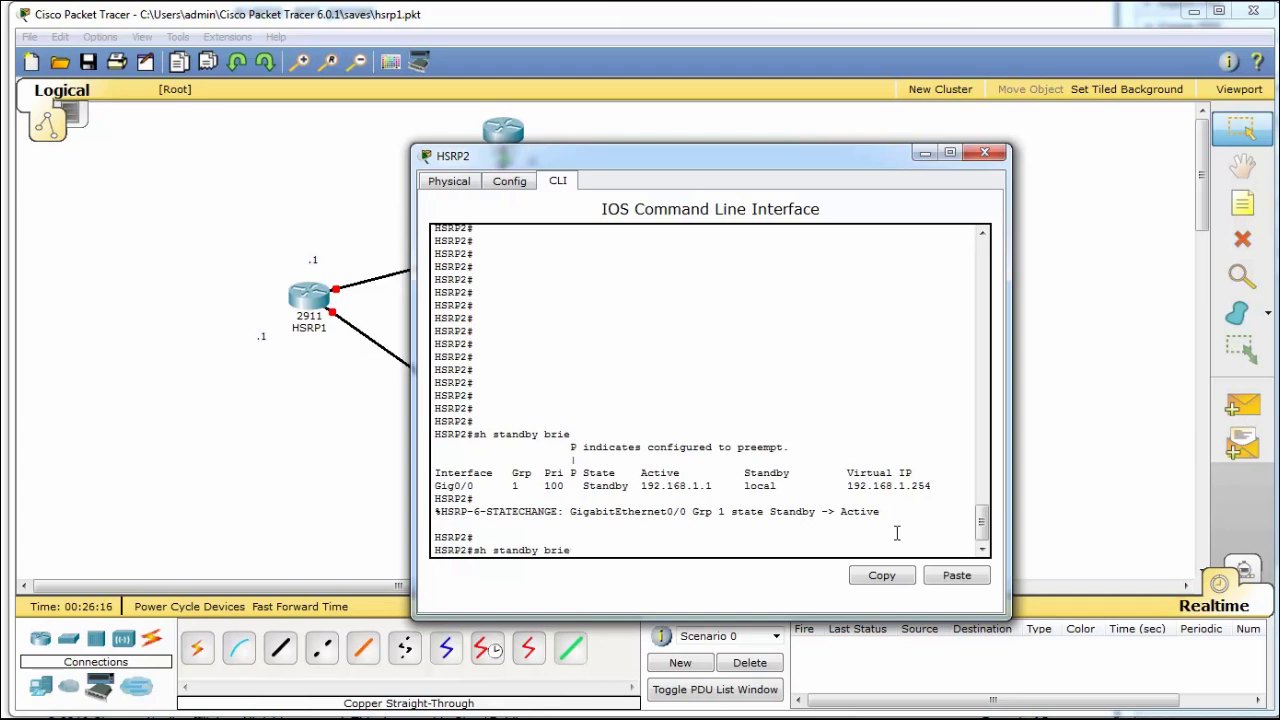
key("Return")
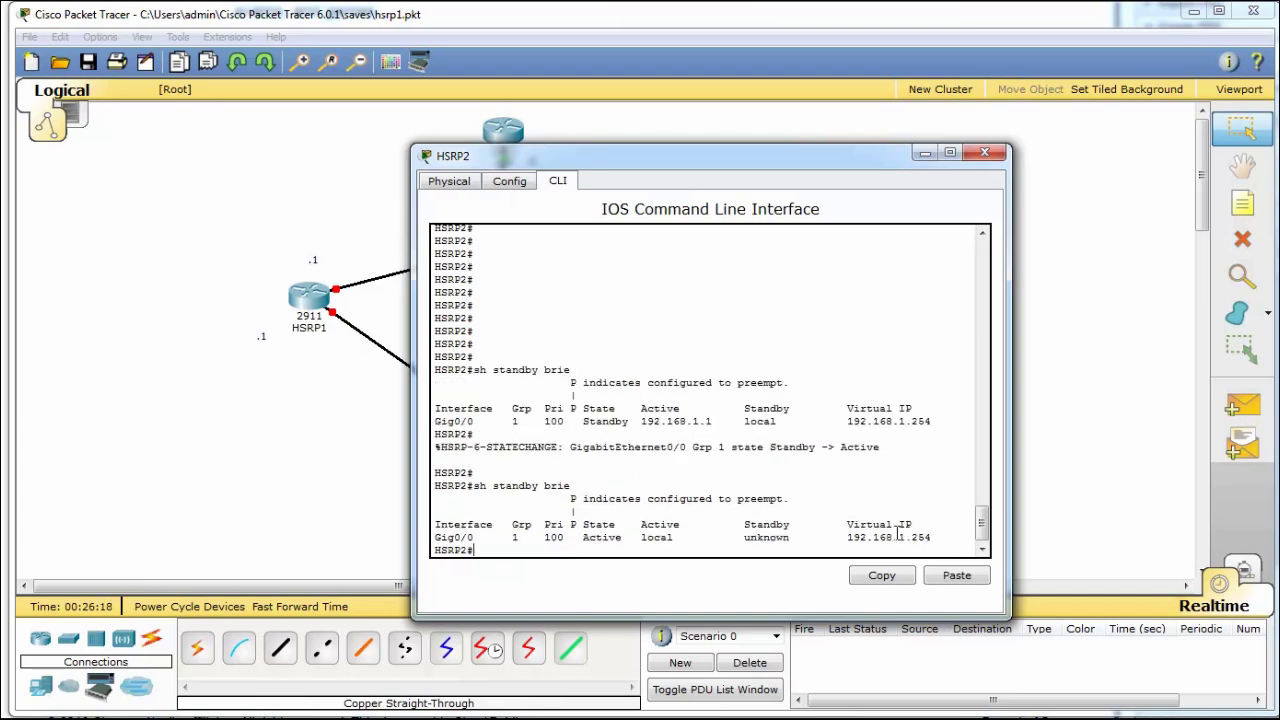
left_click_drag(740, 537, 785, 540)
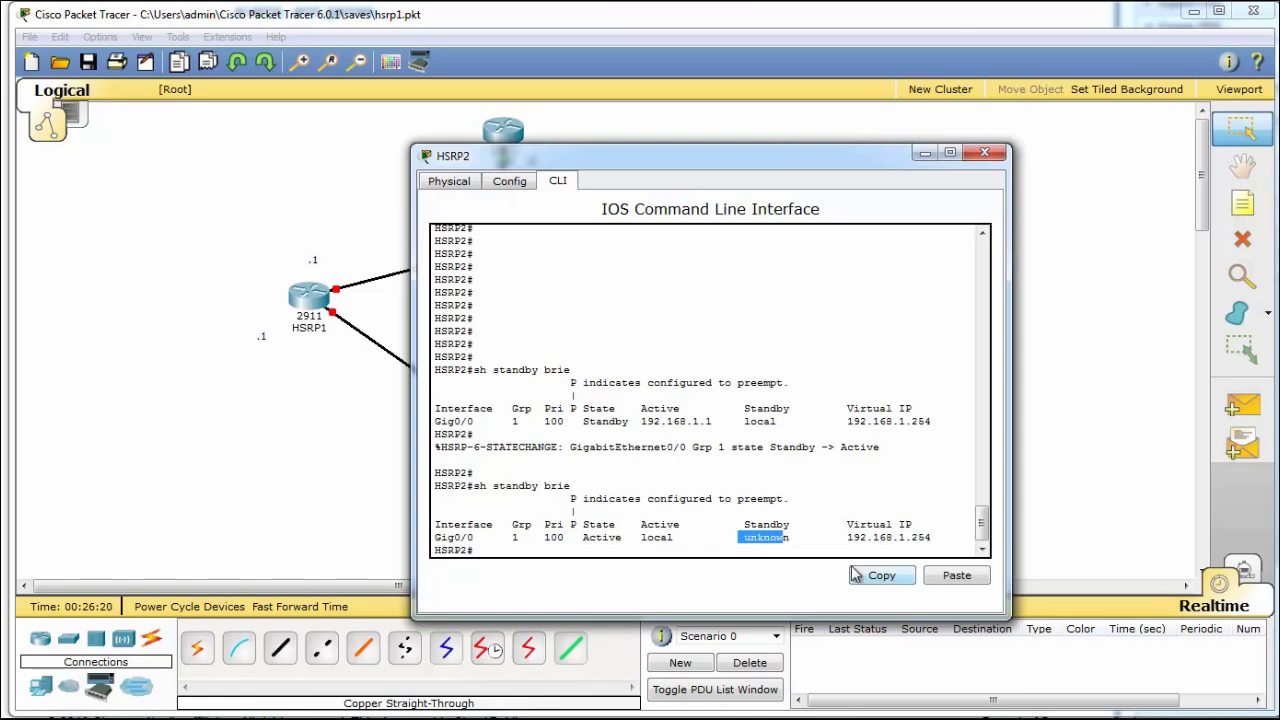
Step: Check HSRP1's physical device view, and highlight the Standby and State entries in HSRP2's brief standby summary
left_click(309, 297)
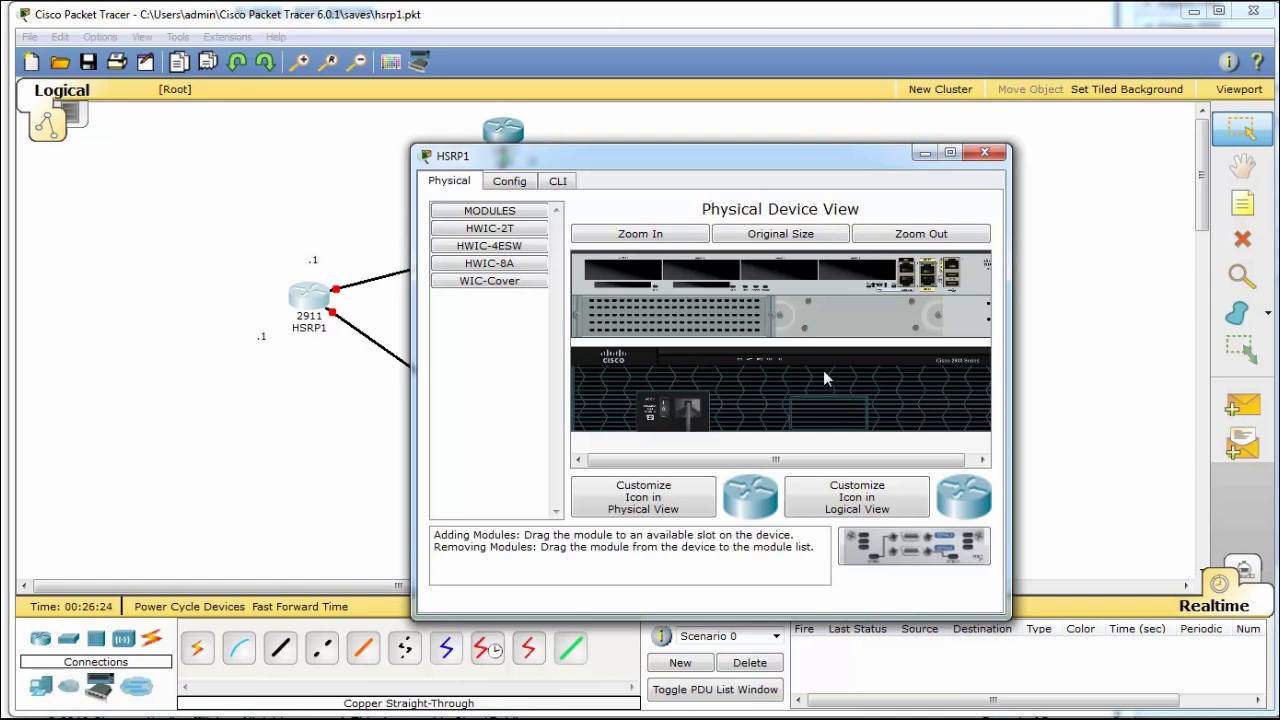
left_click(987, 155)
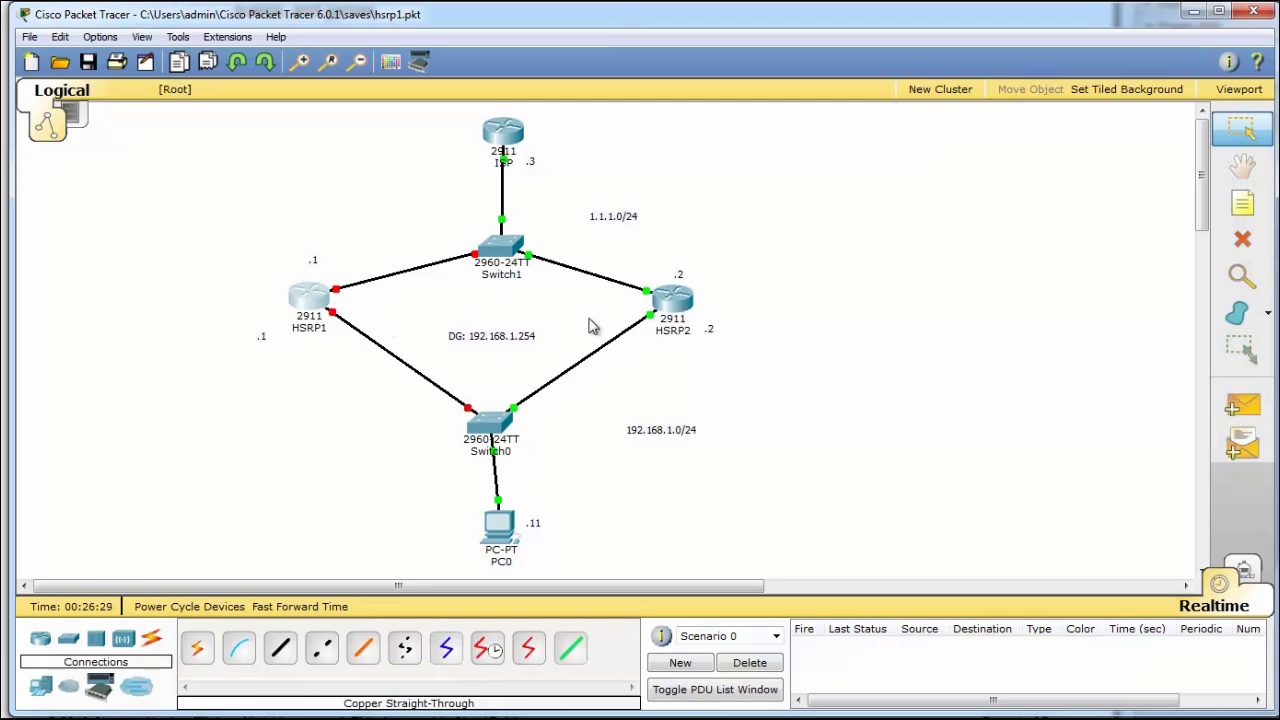
left_click(672, 298)
left_click_drag(791, 538, 744, 538)
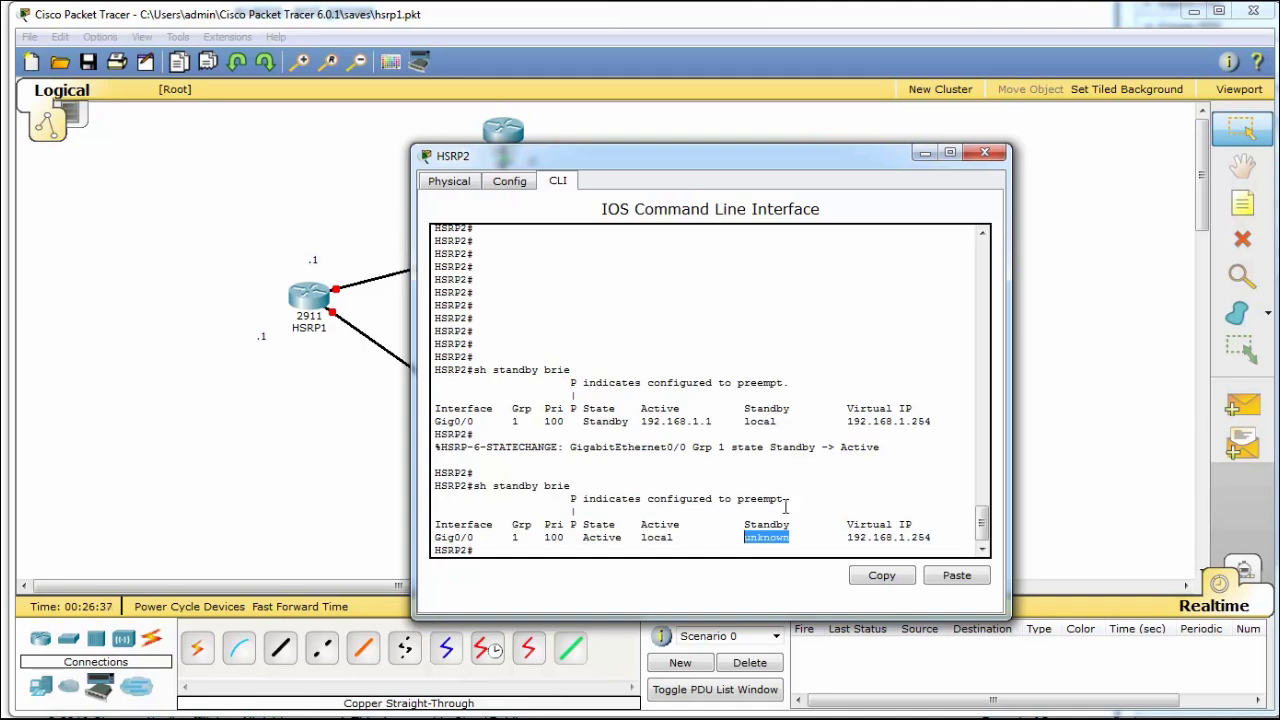
left_click_drag(584, 538, 623, 538)
Step: Display the full HSRP details on HSRP2 with the command "sh standby"
key("Up")
key("BackSpace")
key("BackSpace")
key("BackSpace")
key("BackSpace")
key("BackSpace")
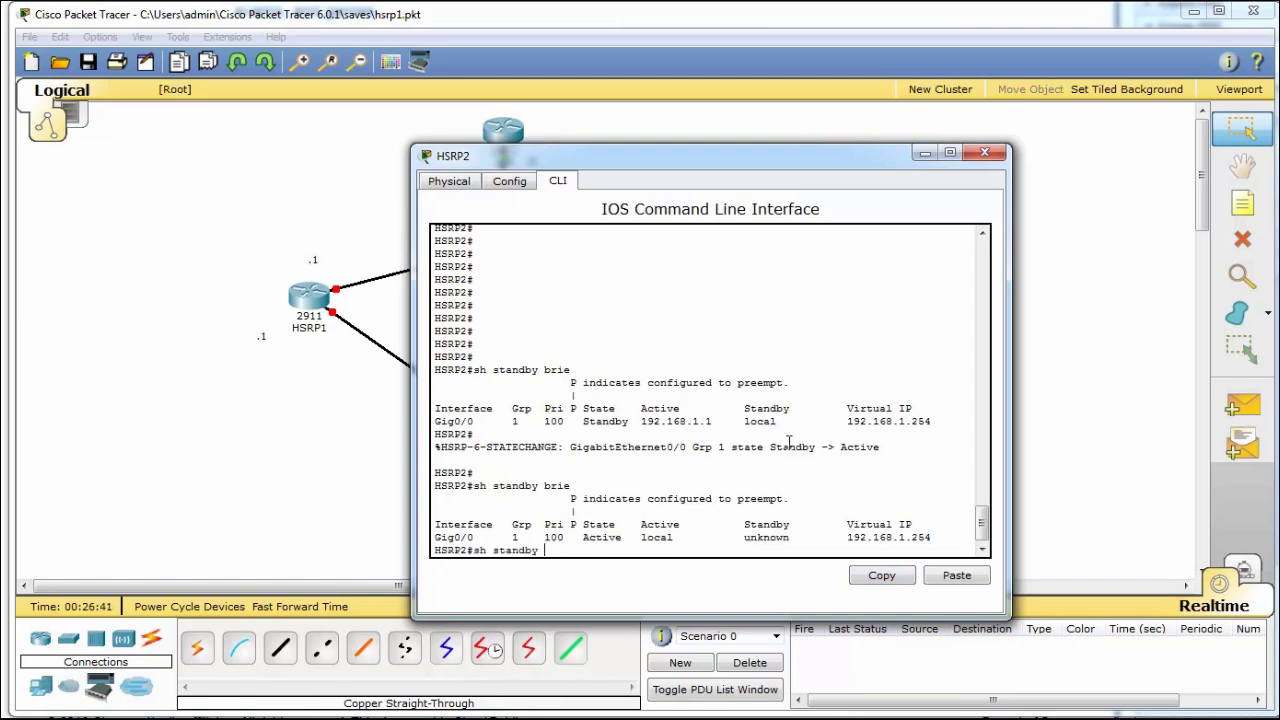
key("Return")
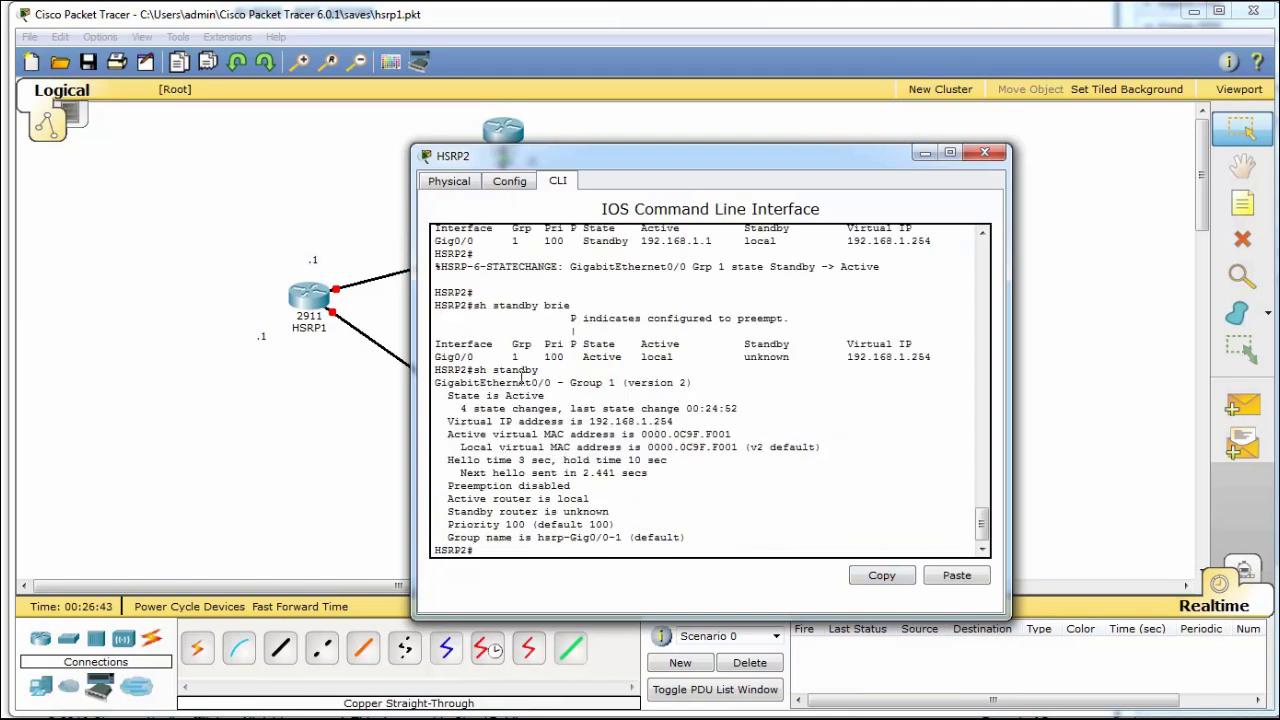
Step: Highlight the group details and the active virtual MAC address in HSRP2's standby output, and close the router's window
left_click_drag(467, 383, 672, 440)
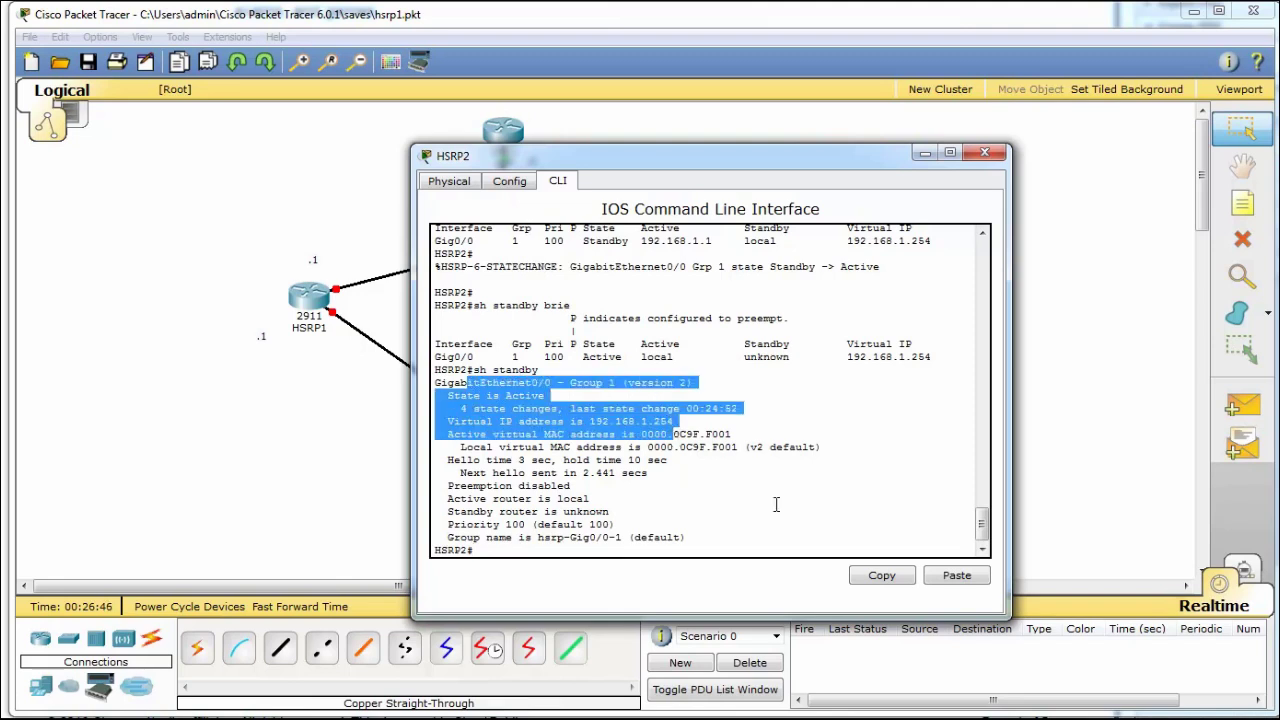
left_click(742, 466)
left_click_drag(641, 434, 731, 438)
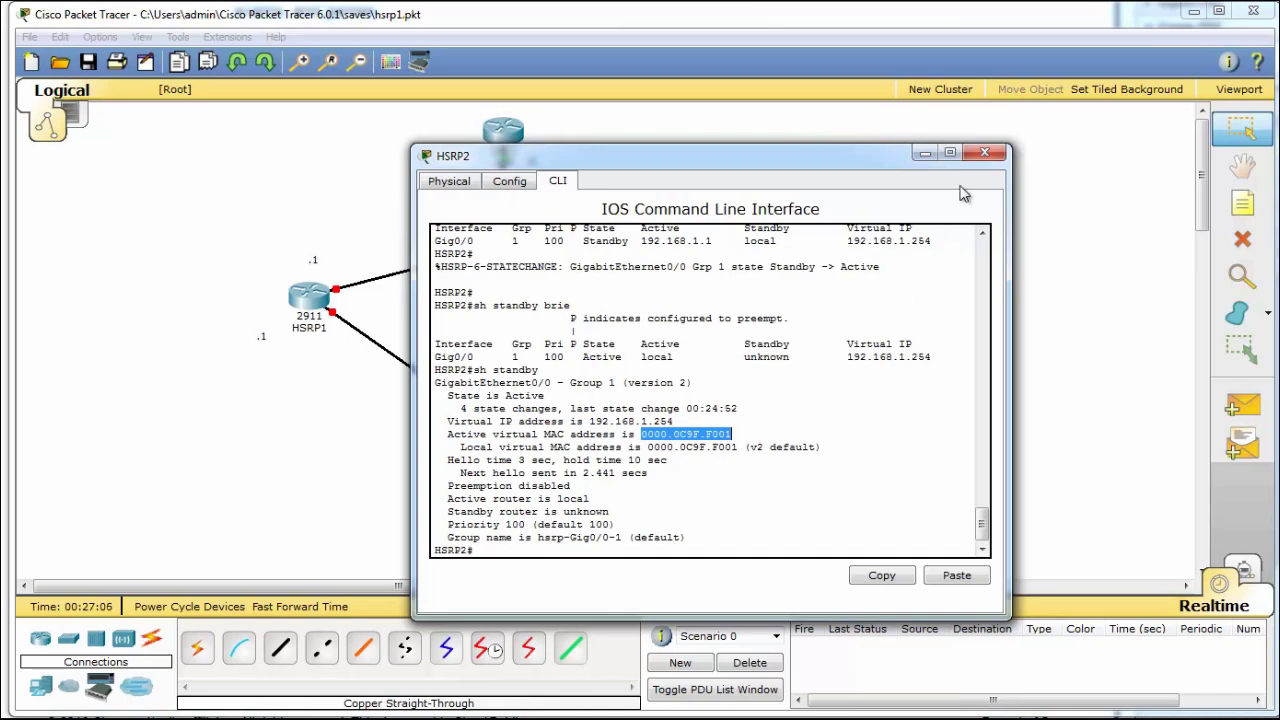
left_click(981, 157)
Step: Check the command line of the HSRP1 router and close its window
left_click(309, 295)
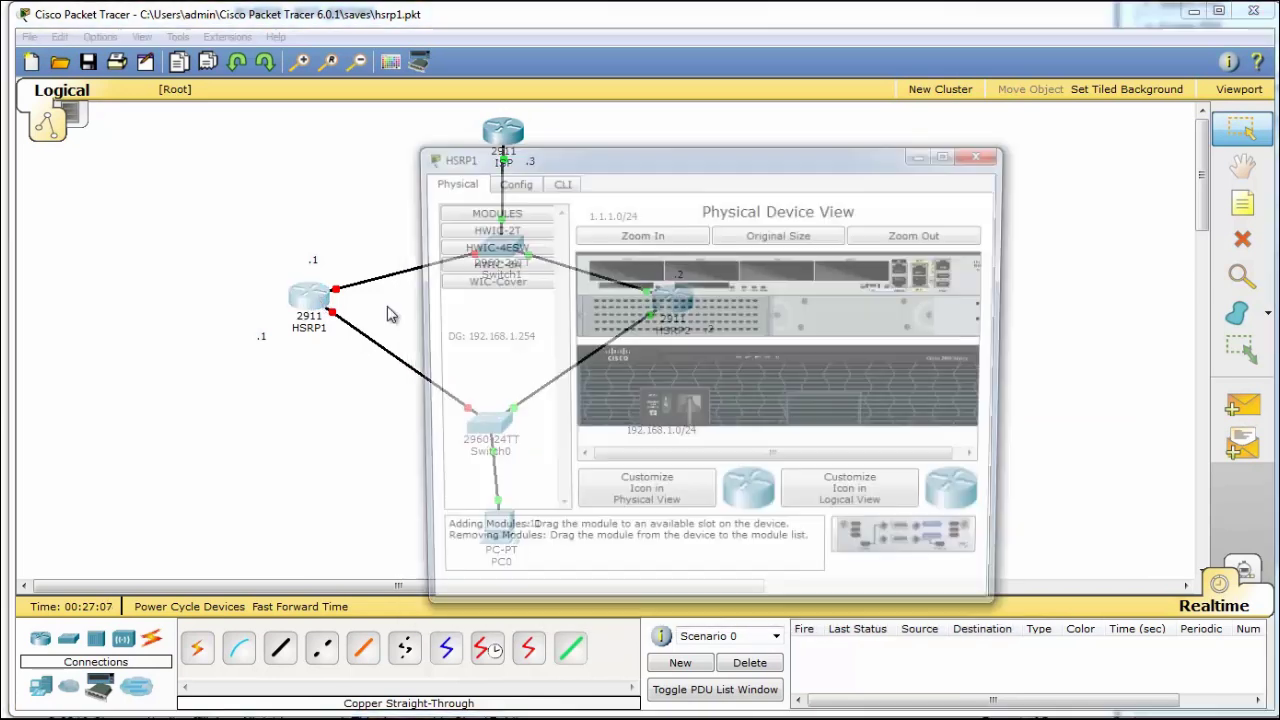
left_click(558, 181)
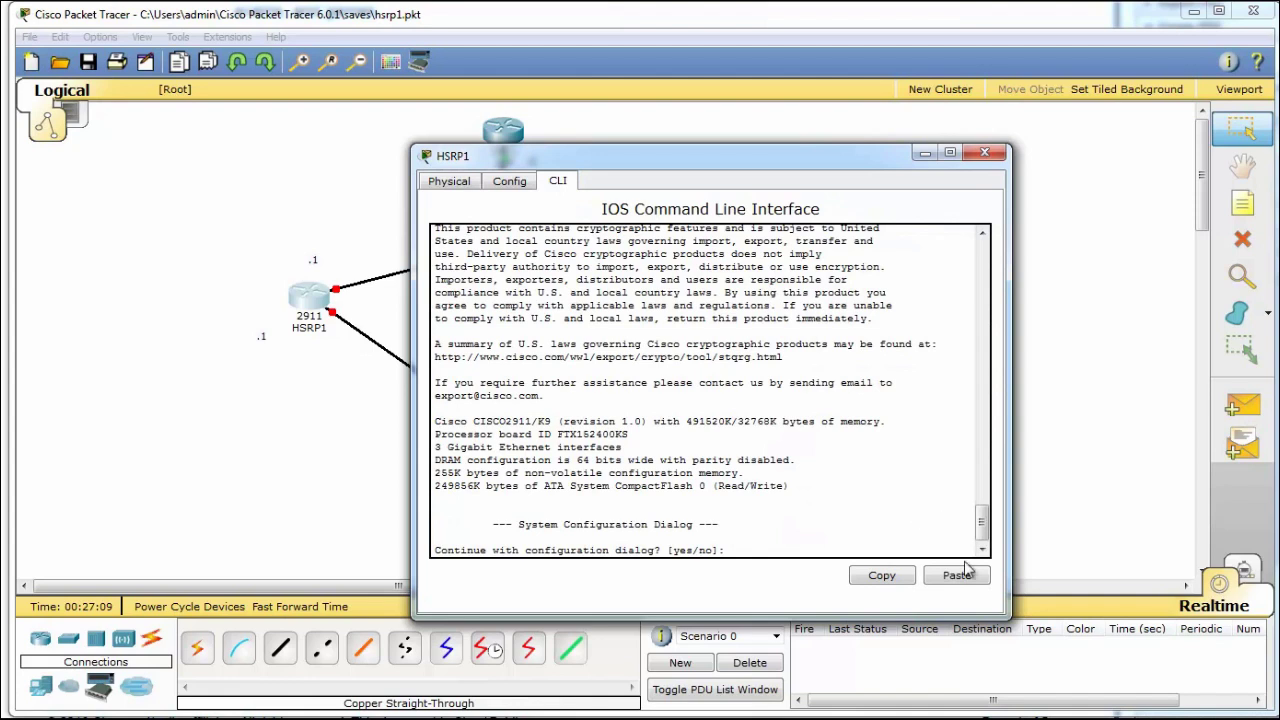
left_click(983, 155)
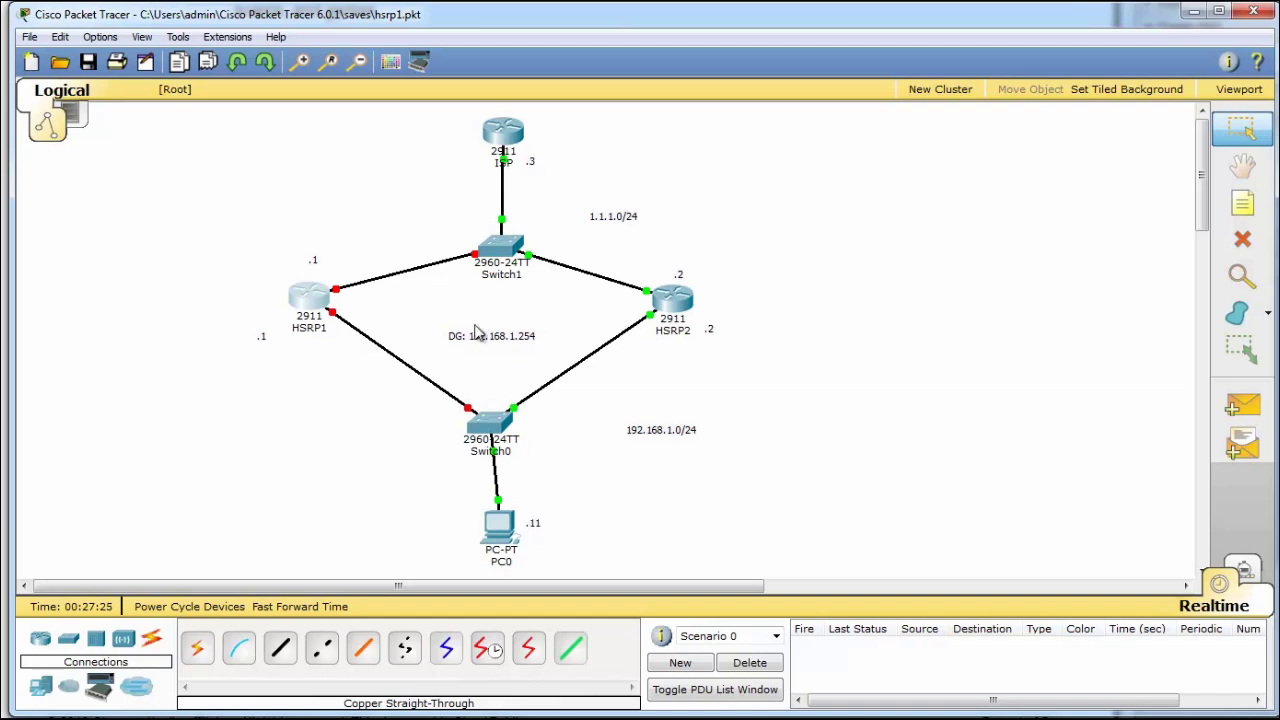
Step: Shift the default gateway label, the ISP router, Switch1 and PC0 slightly within the topology
mouse_move(498, 349)
left_mouse_down()
mouse_move(508, 300)
mouse_move(503, 349)
left_mouse_up()
left_click_drag(508, 138, 507, 143)
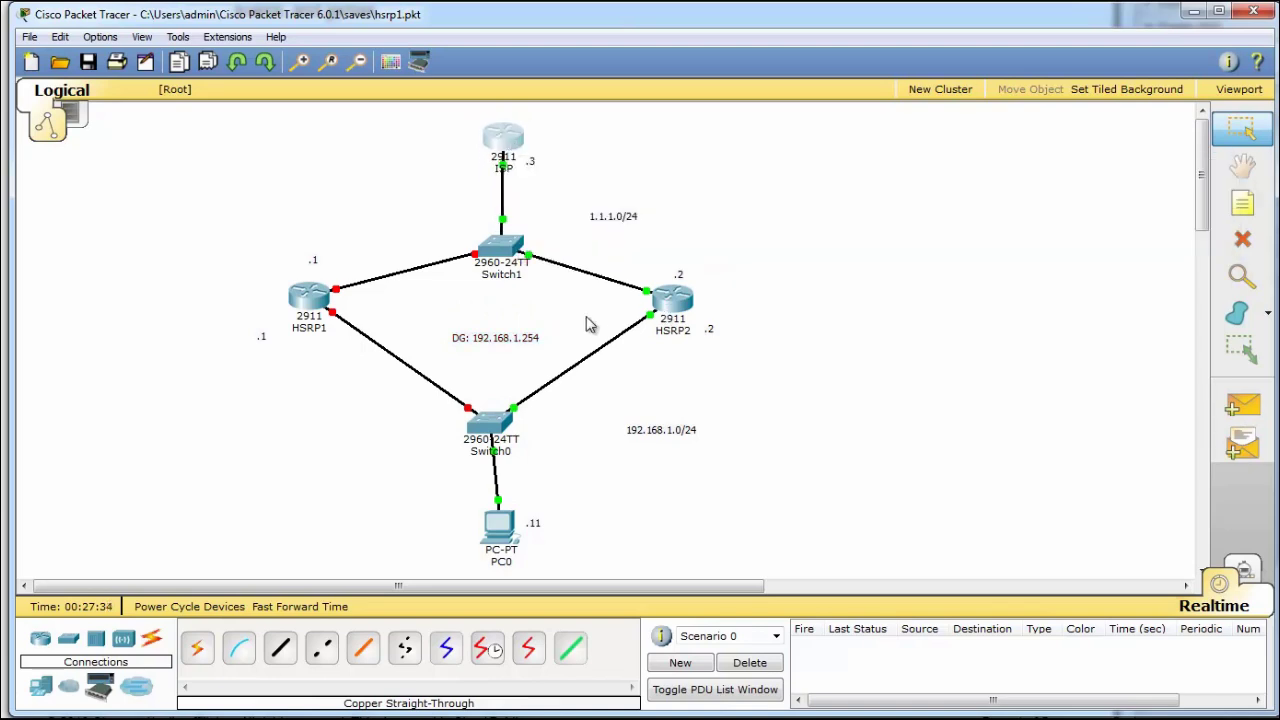
left_click(553, 333)
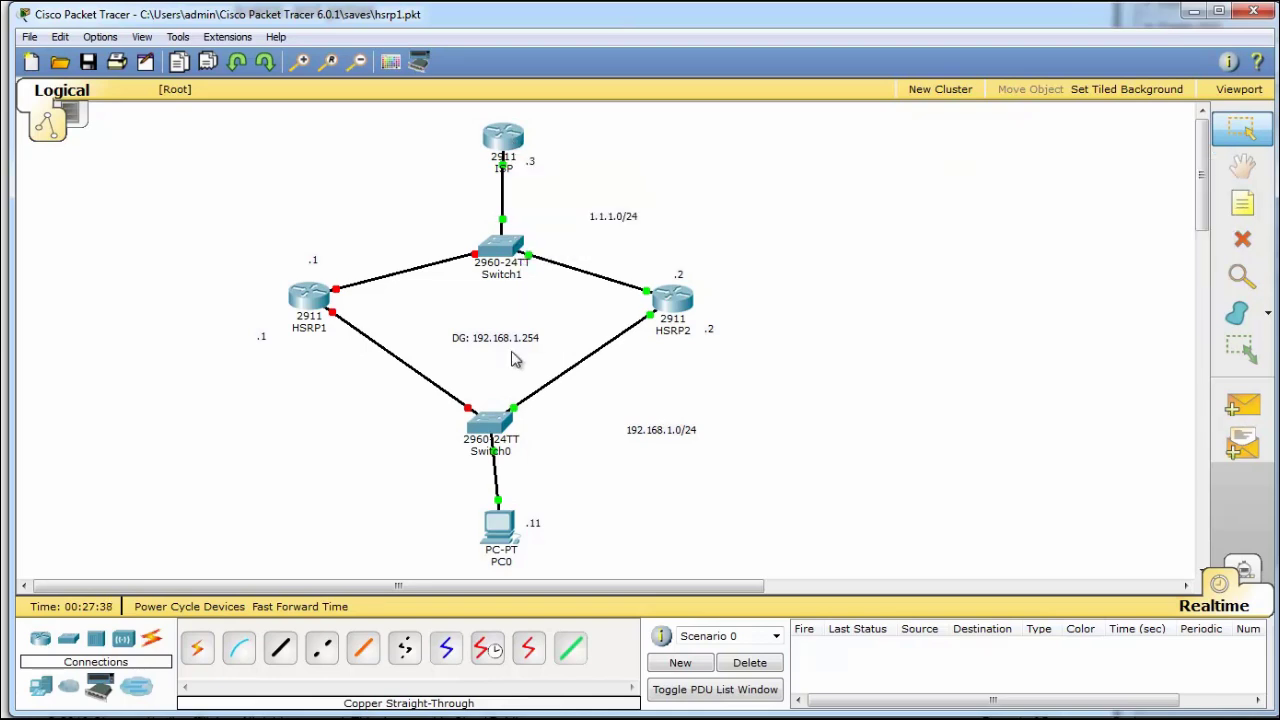
left_click_drag(508, 246, 504, 240)
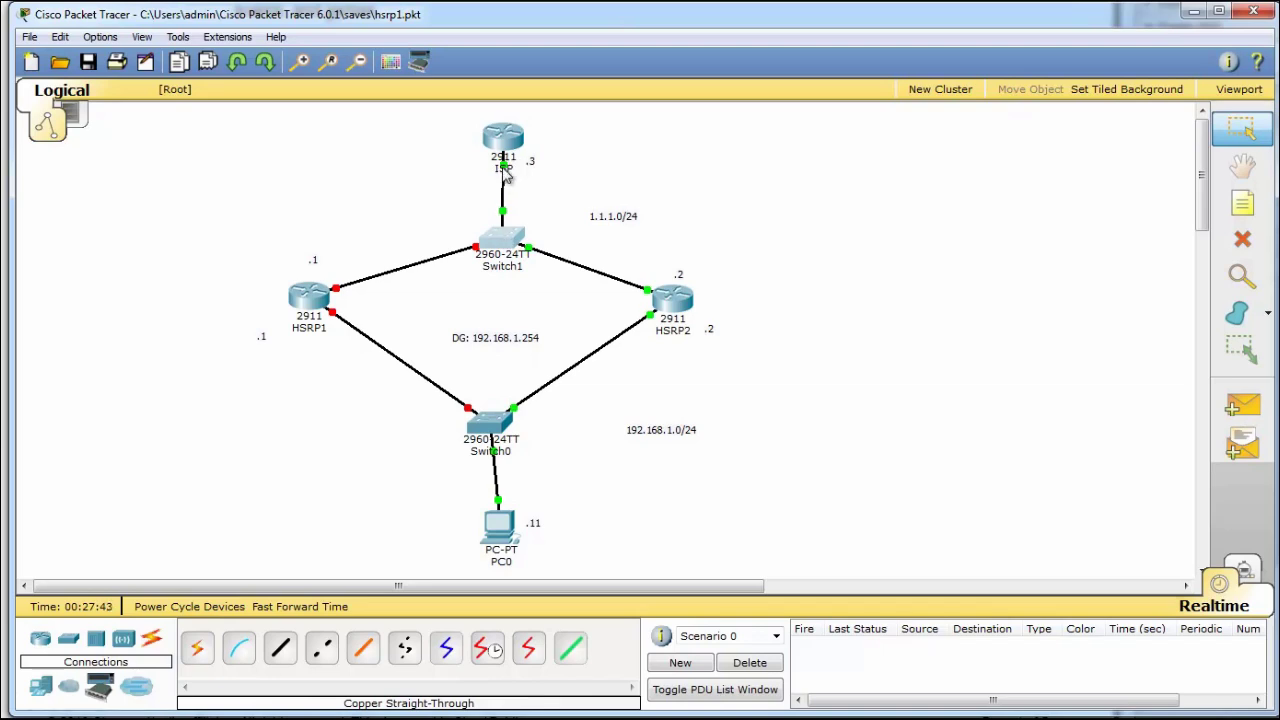
left_click_drag(510, 240, 512, 245)
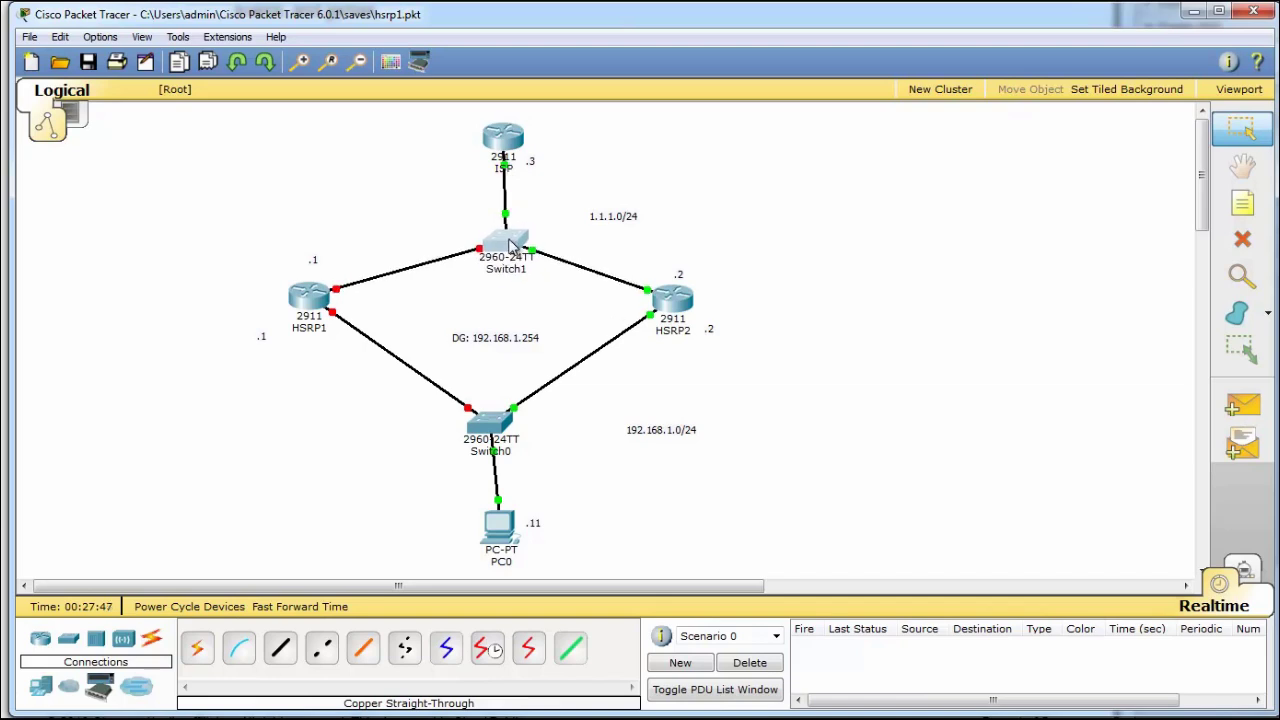
left_click_drag(524, 344, 518, 352)
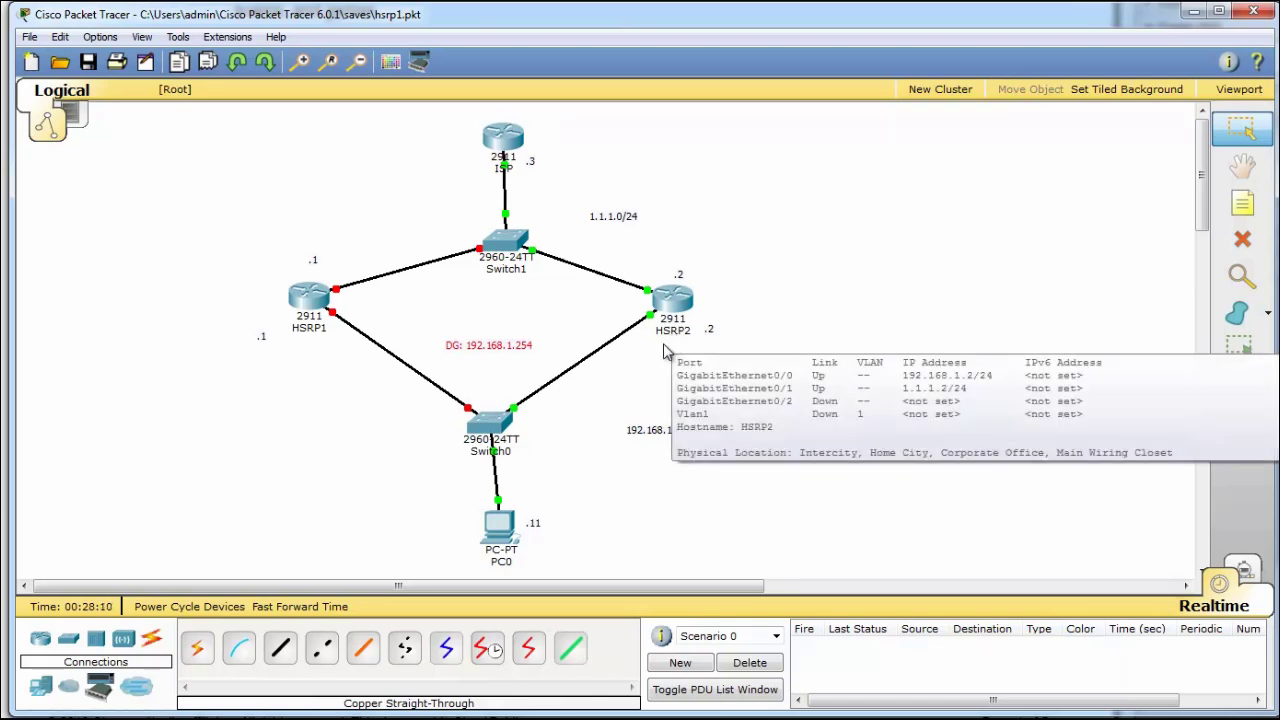
left_click_drag(508, 541, 505, 537)
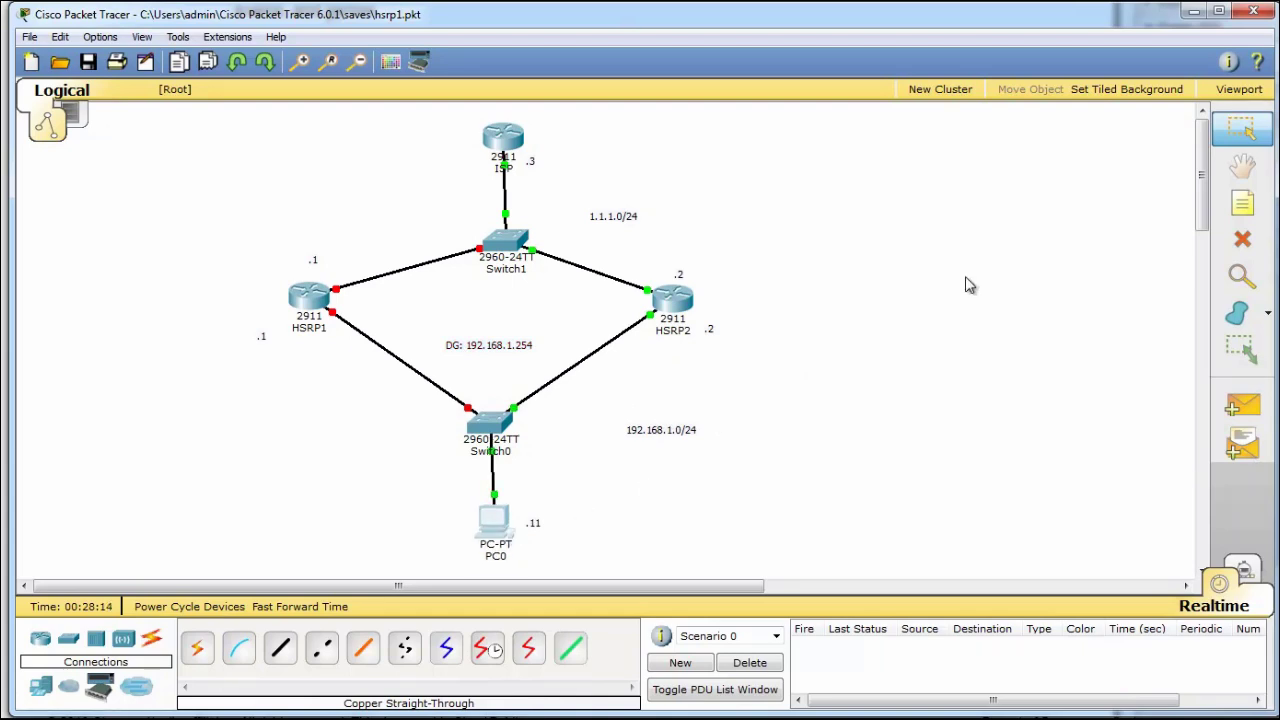